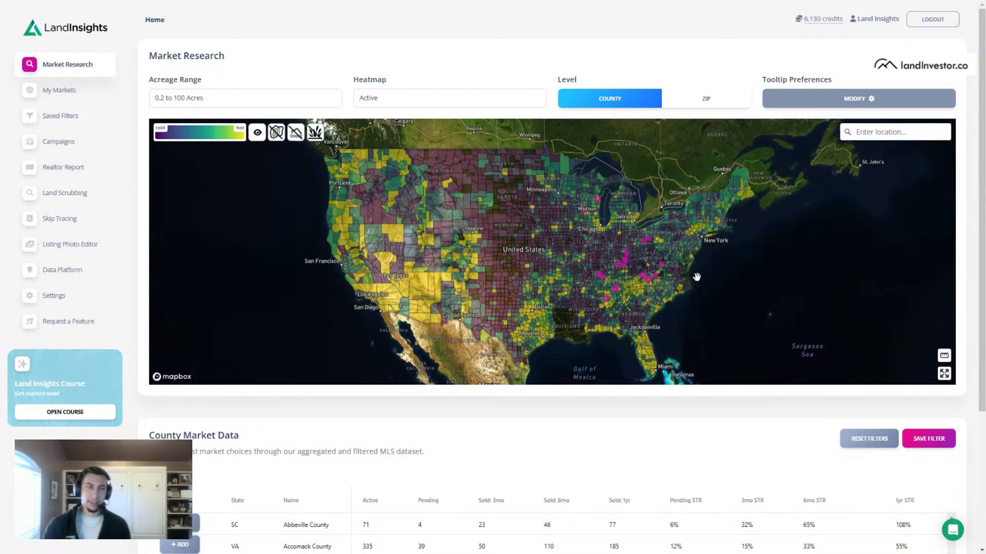
Step: Look over the nationwide county heatmap and the County Market Data table
{"action": "mouse_move", "coordinate": [647, 275]}
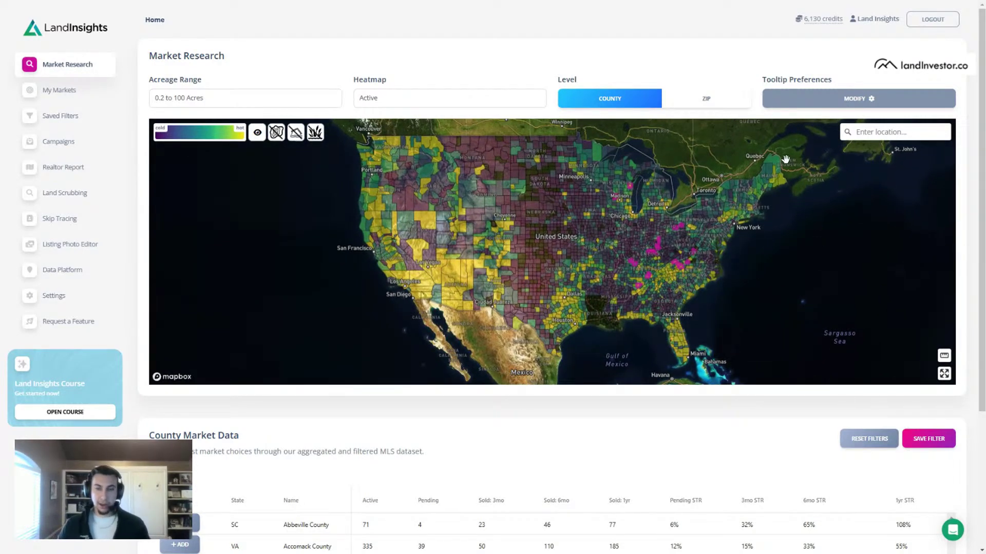
{"action": "left_click_drag", "start_coordinate": [791, 166], "coordinate": [765, 171]}
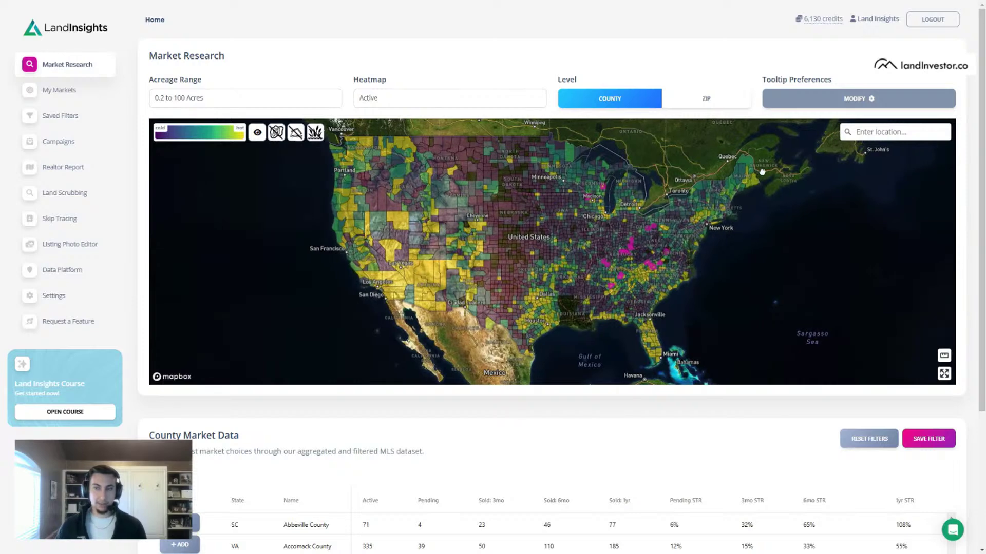
{"action": "mouse_move", "coordinate": [749, 162]}
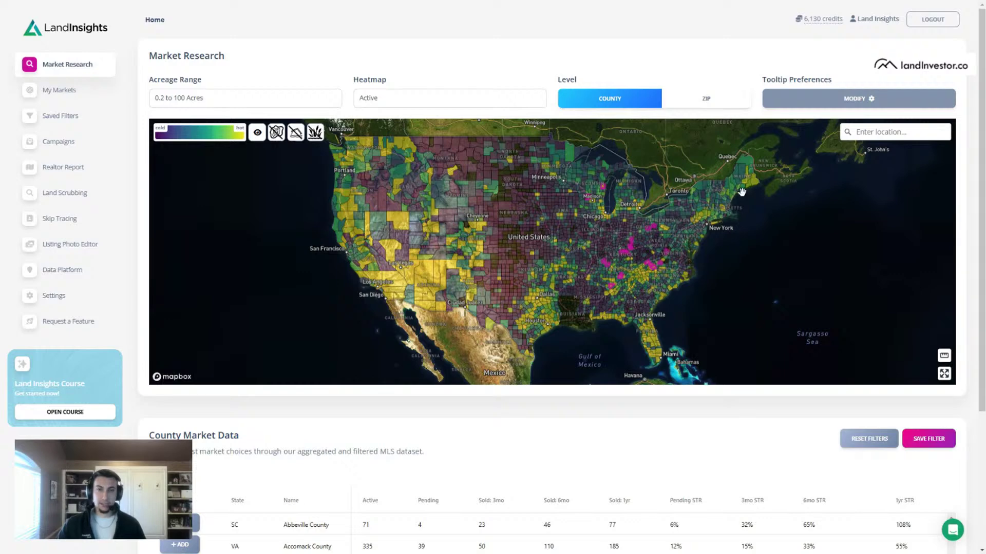
{"action": "mouse_move", "coordinate": [743, 179]}
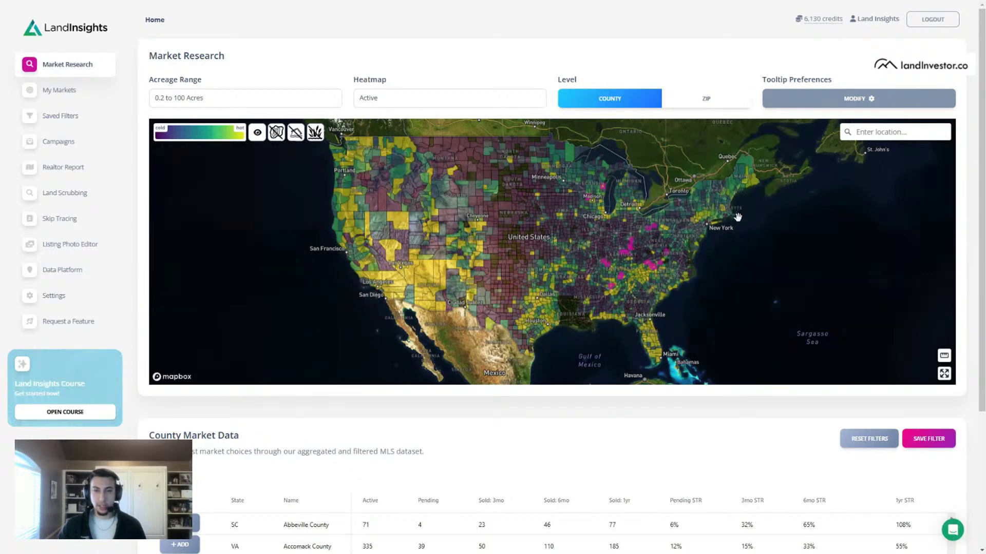
{"action": "scroll", "coordinate": [449, 442], "scroll_direction": "down", "scroll_amount": 4}
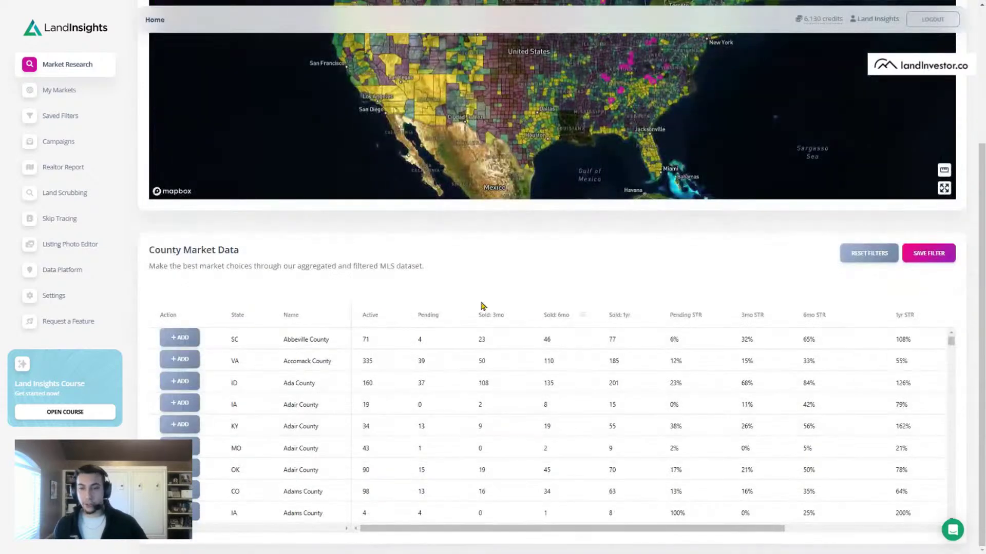
{"action": "scroll", "coordinate": [143, 236], "scroll_direction": "up", "scroll_amount": 4}
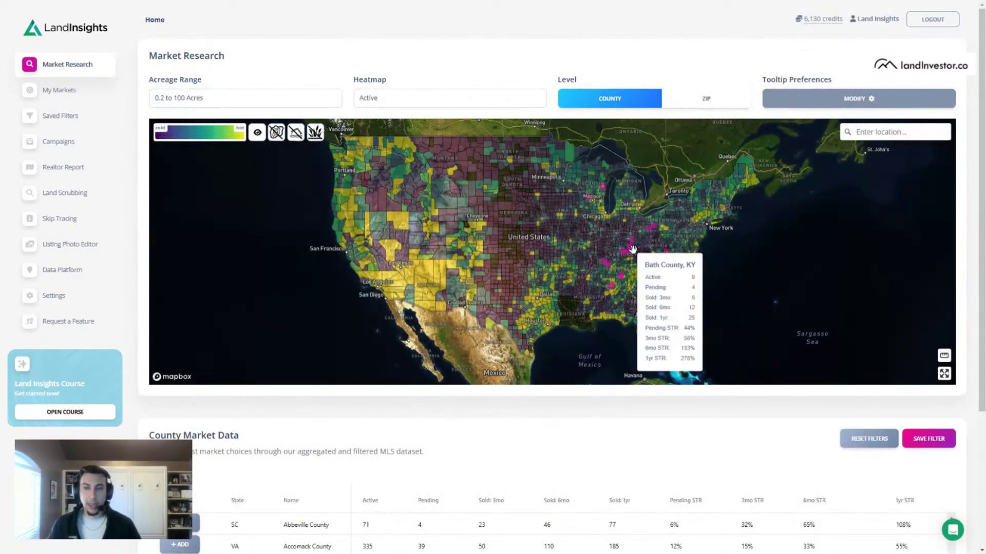
Step: Turn off the 1yr STR, 6mo STR, 3mo STR and Pending STR metrics in the tooltip preferences
{"action": "left_click", "coordinate": [900, 98]}
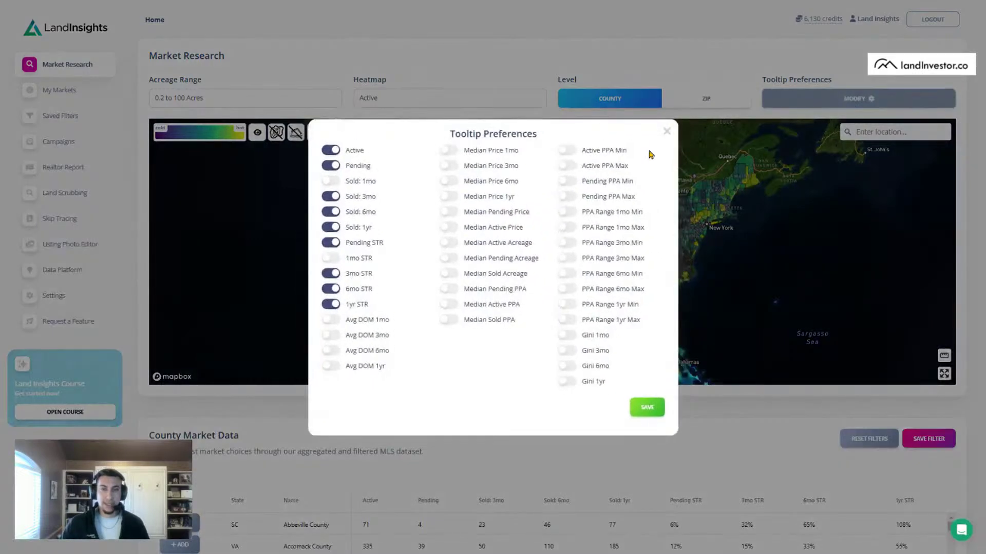
{"action": "left_click", "coordinate": [330, 304]}
{"action": "left_click", "coordinate": [330, 289]}
{"action": "left_click", "coordinate": [330, 274]}
{"action": "left_click", "coordinate": [329, 242]}
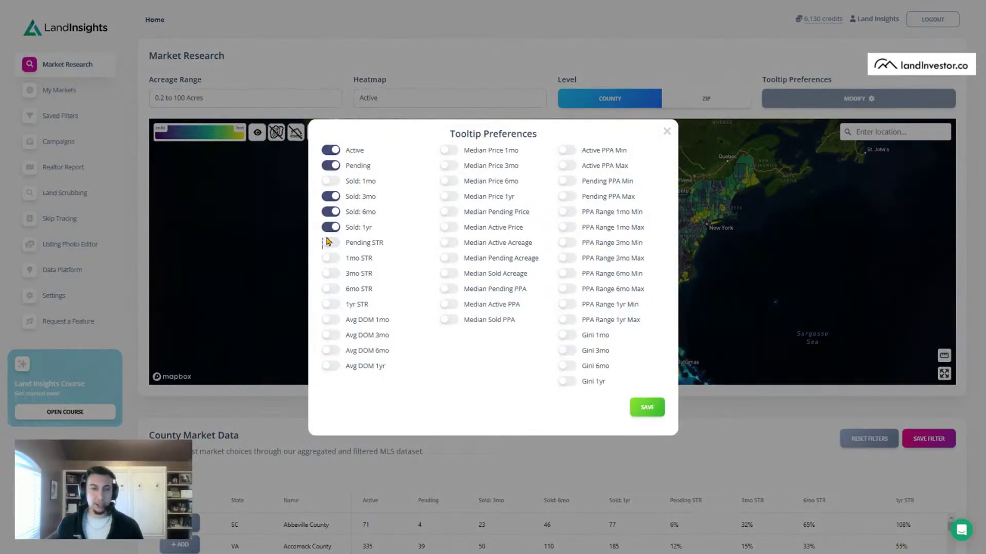
Step: Turn off Sold: 1yr, Sold: 6mo, Sold: 3mo and Pending in the tooltip preferences, save, and check the county table's columns
{"action": "left_click", "coordinate": [330, 227]}
{"action": "left_click", "coordinate": [330, 212]}
{"action": "left_click", "coordinate": [330, 196]}
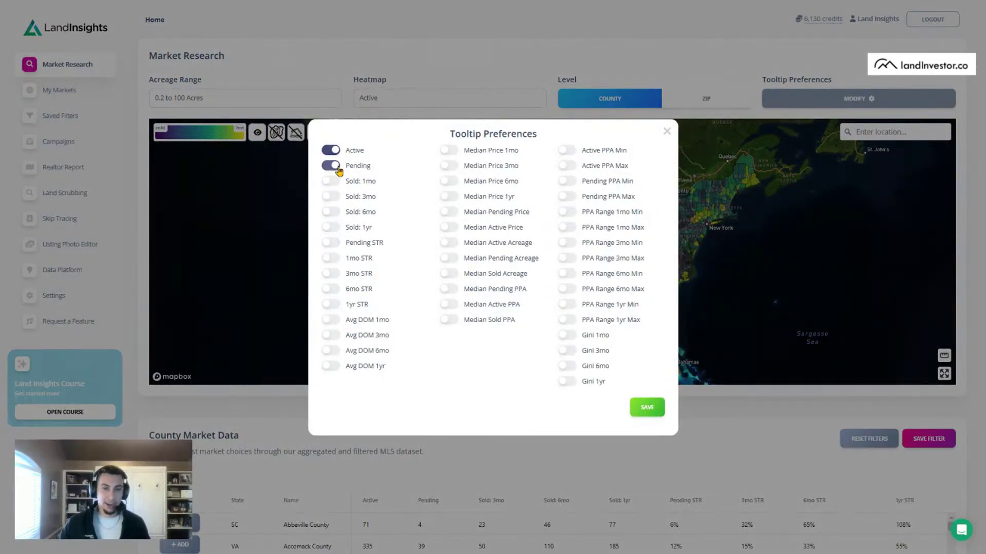
{"action": "left_click", "coordinate": [336, 165]}
{"action": "left_click", "coordinate": [647, 407]}
{"action": "scroll", "coordinate": [156, 433], "scroll_direction": "down", "scroll_amount": 1}
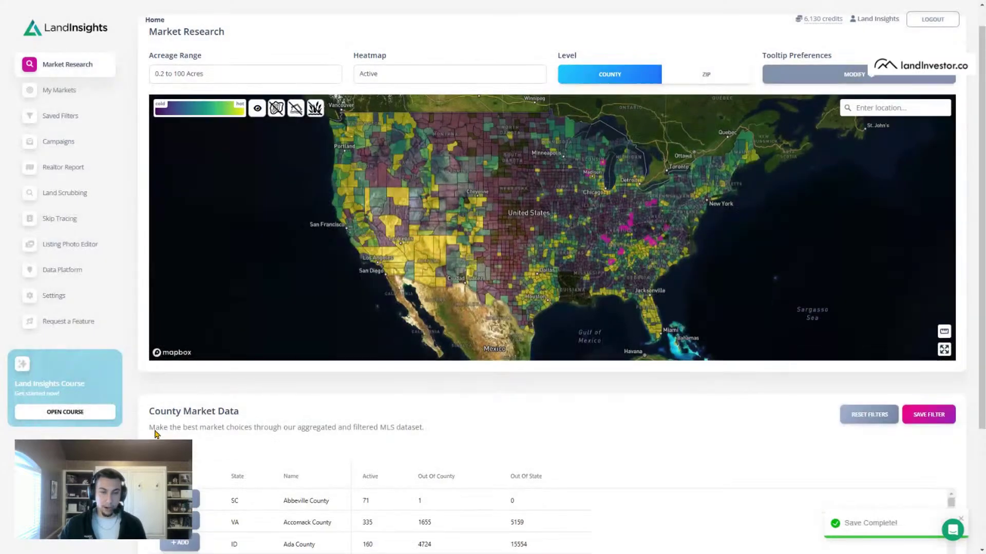
{"action": "scroll", "coordinate": [157, 434], "scroll_direction": "down", "scroll_amount": 3}
{"action": "scroll", "coordinate": [141, 303], "scroll_direction": "up", "scroll_amount": 4}
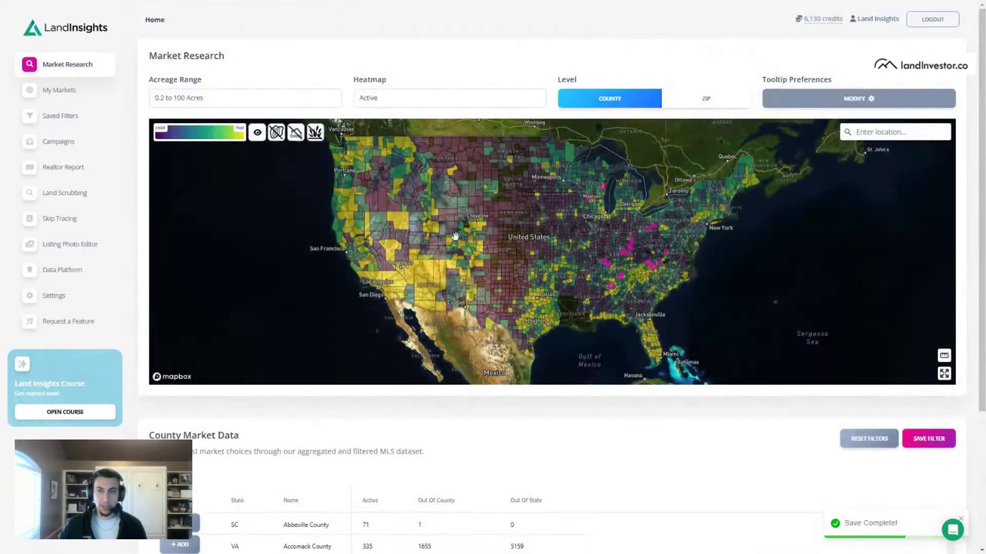
Step: Enable the Pending, Sold: 3mo, Sold: 6mo and Sold: 1yr metrics in the tooltip preferences
{"action": "left_click", "coordinate": [835, 98]}
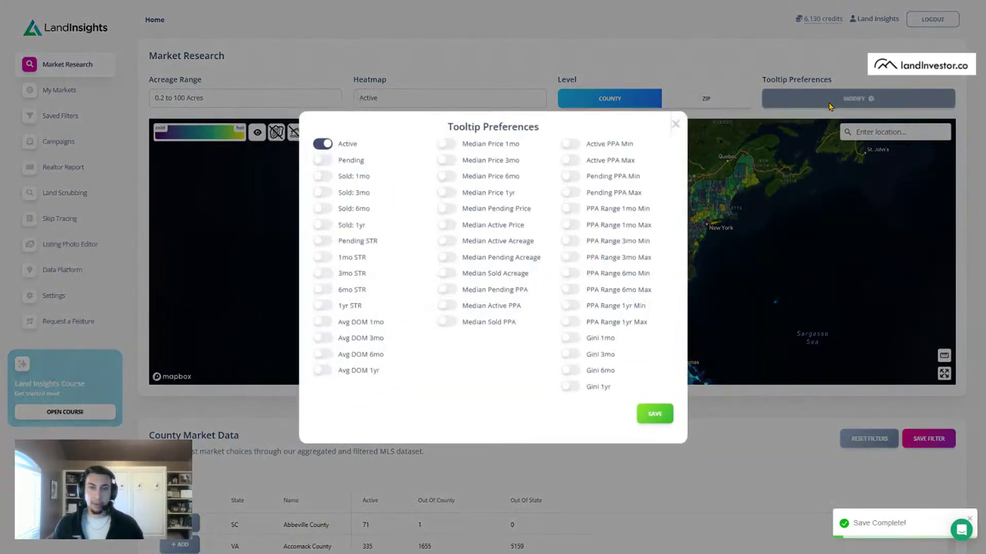
{"action": "left_click", "coordinate": [333, 166]}
{"action": "left_click", "coordinate": [331, 198]}
{"action": "left_click", "coordinate": [331, 212]}
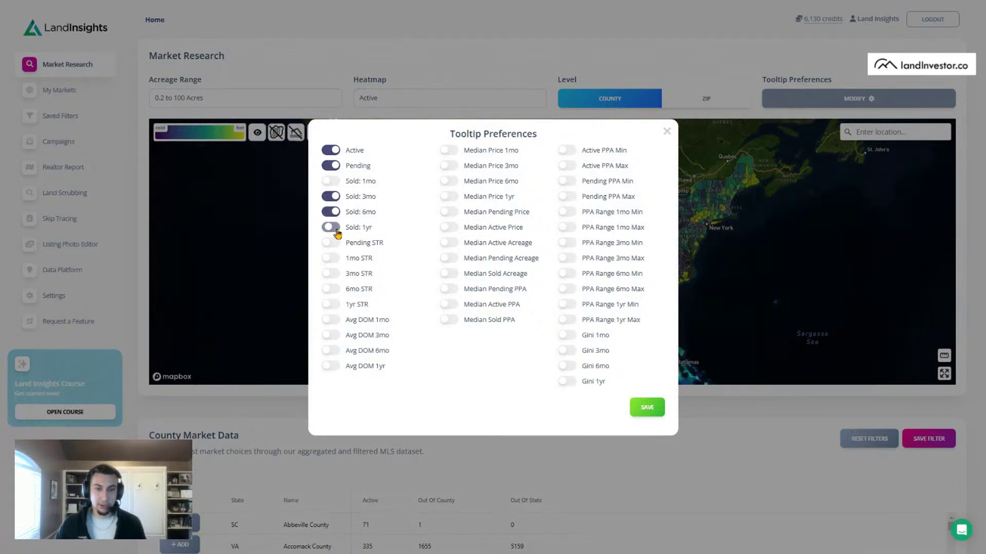
{"action": "left_click", "coordinate": [335, 229]}
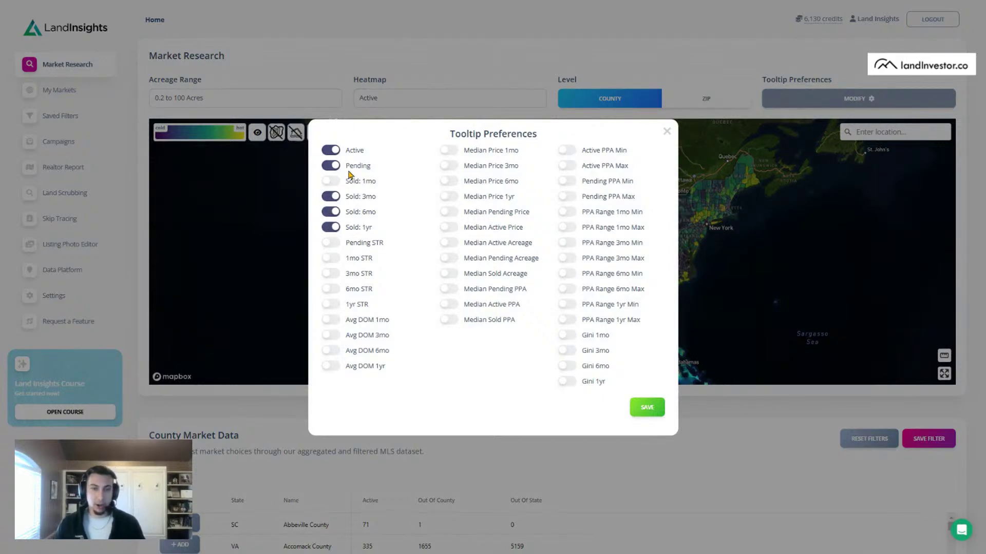
Step: Enable Pending STR, 3mo STR, 6mo STR and 1yr STR in the tooltip preferences and save them
{"action": "left_click", "coordinate": [330, 243]}
{"action": "left_click", "coordinate": [331, 273]}
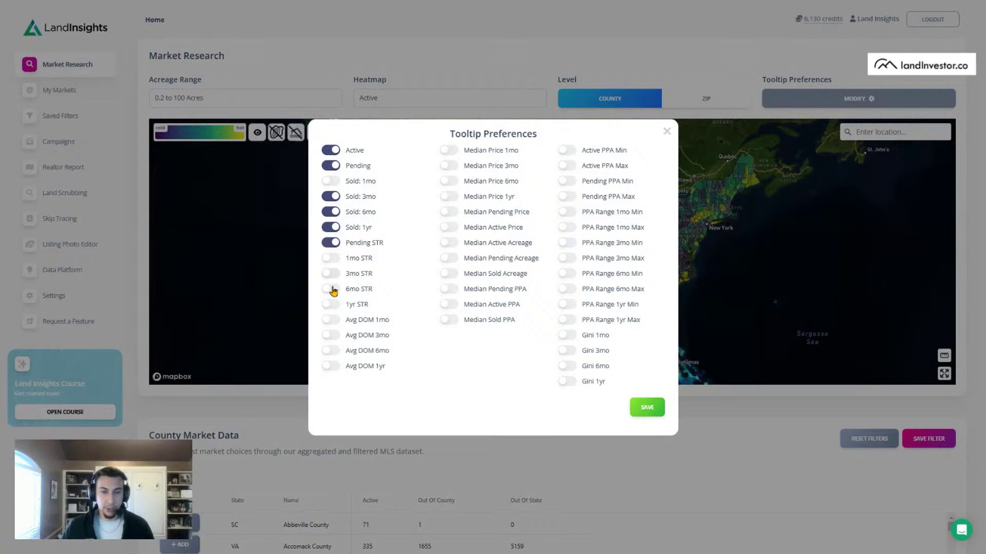
{"action": "left_click", "coordinate": [331, 289]}
{"action": "left_click", "coordinate": [331, 305]}
{"action": "left_click", "coordinate": [647, 408]}
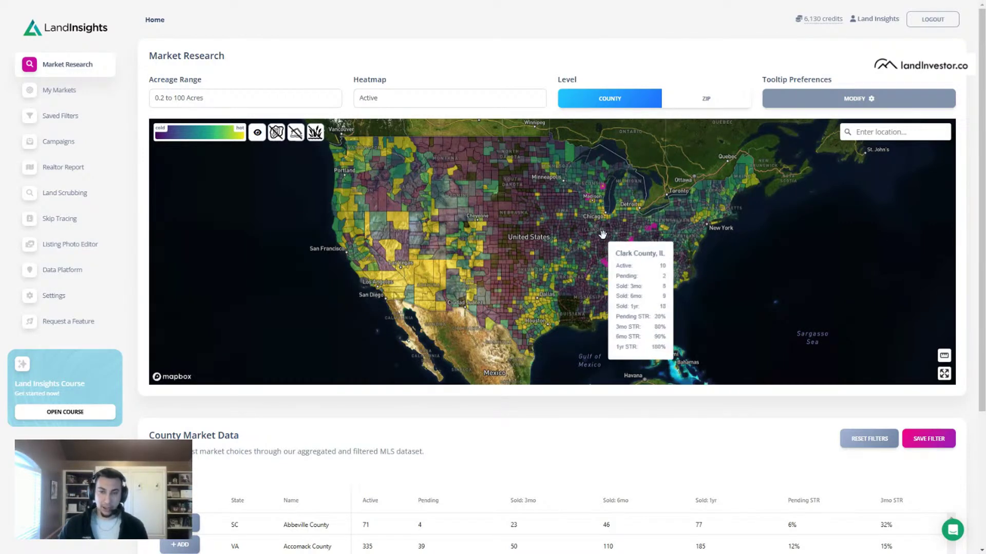
Step: Examine the active-listing heatmap and county tooltips across the Upper Midwest, the West and the eastern states
{"action": "scroll", "coordinate": [535, 202], "scroll_direction": "up", "scroll_amount": 5}
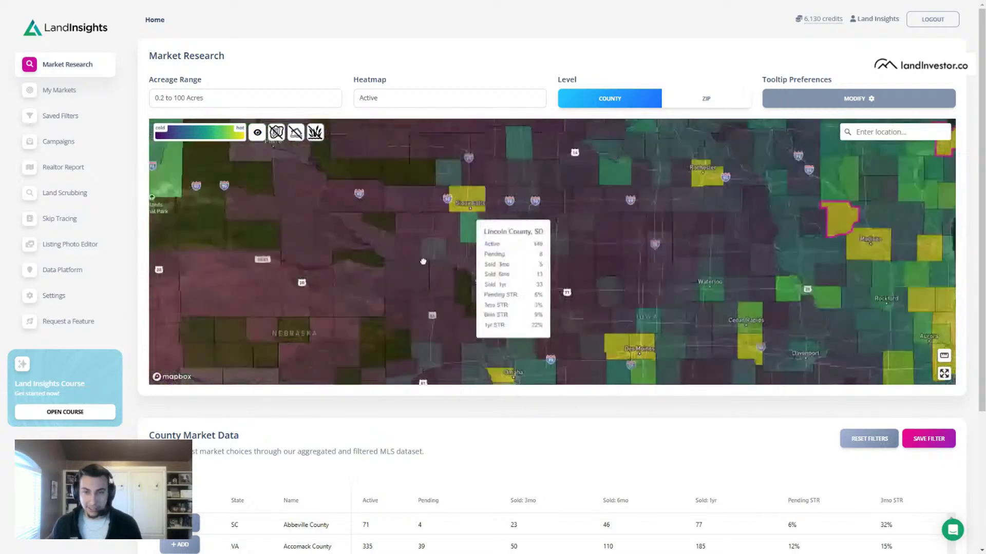
{"action": "left_click_drag", "start_coordinate": [423, 262], "coordinate": [287, 417]}
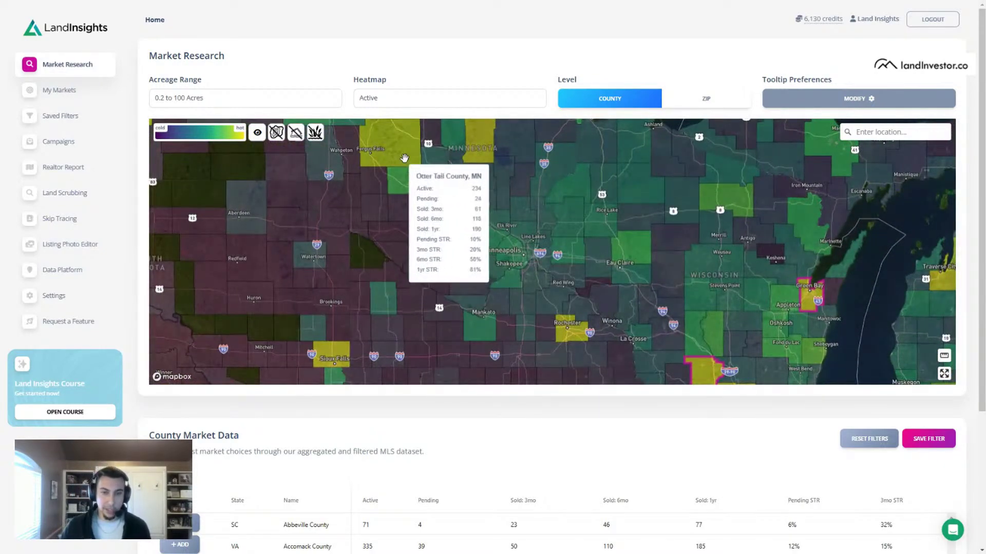
{"action": "scroll", "coordinate": [486, 190], "scroll_direction": "down", "scroll_amount": 3}
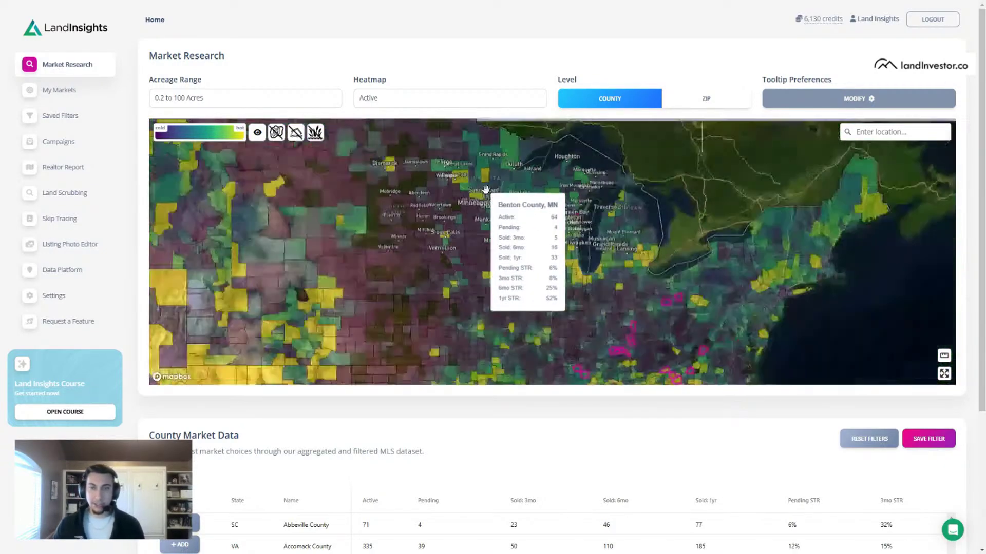
{"action": "scroll", "coordinate": [485, 190], "scroll_direction": "down", "scroll_amount": 5}
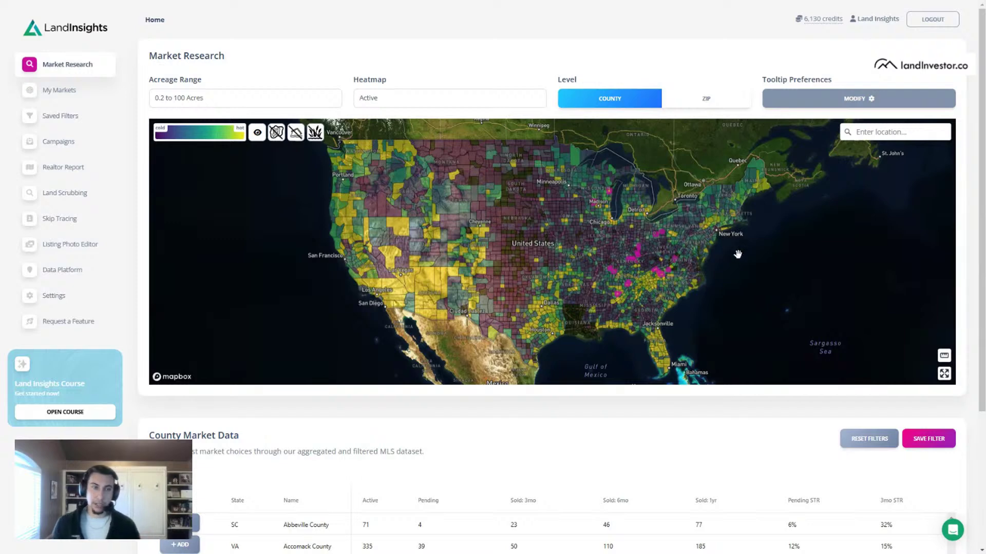
{"action": "mouse_move", "coordinate": [714, 218]}
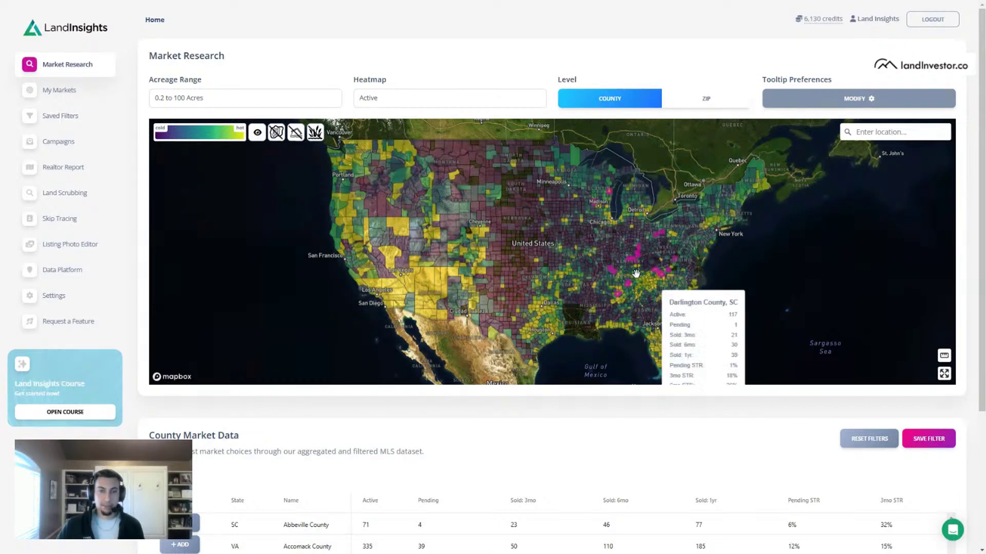
{"action": "left_click_drag", "start_coordinate": [629, 239], "coordinate": [601, 238]}
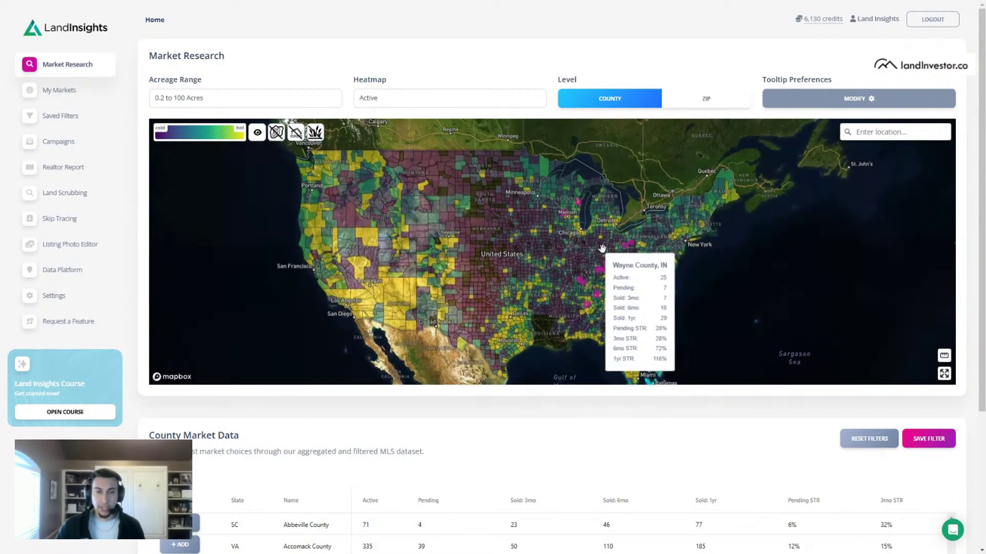
{"action": "left_click_drag", "start_coordinate": [699, 253], "coordinate": [725, 251]}
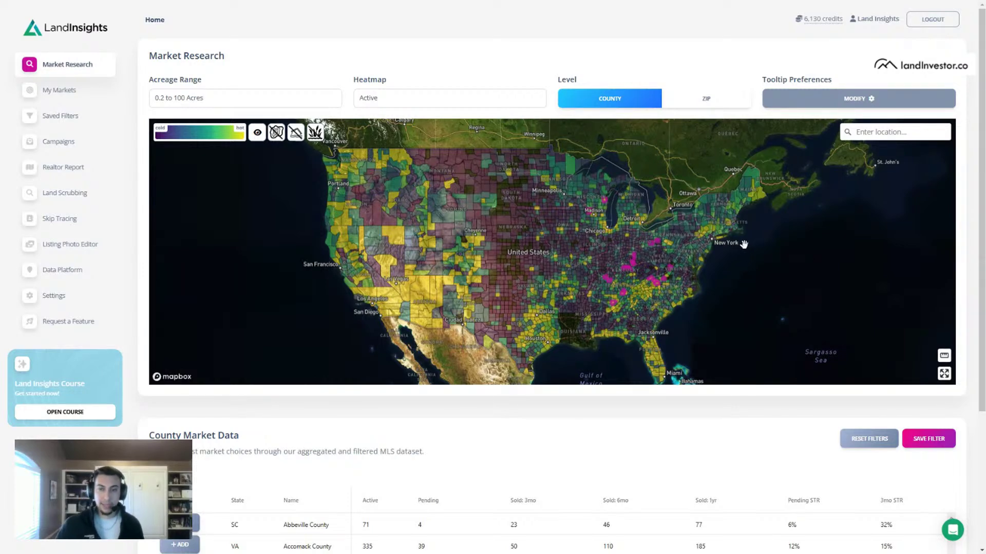
{"action": "mouse_move", "coordinate": [389, 279]}
{"action": "scroll", "coordinate": [426, 211], "scroll_direction": "up", "scroll_amount": 5}
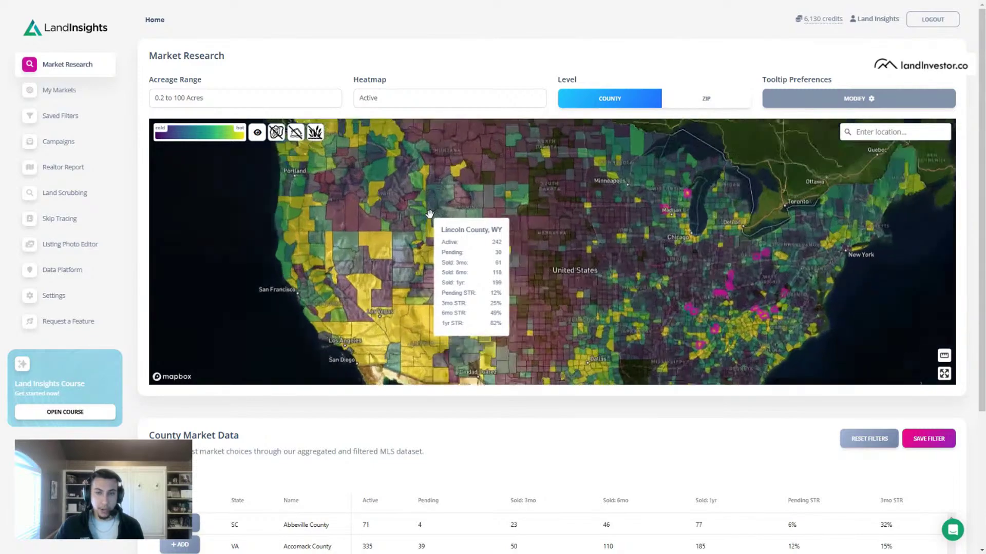
{"action": "left_click_drag", "start_coordinate": [733, 271], "coordinate": [664, 226]}
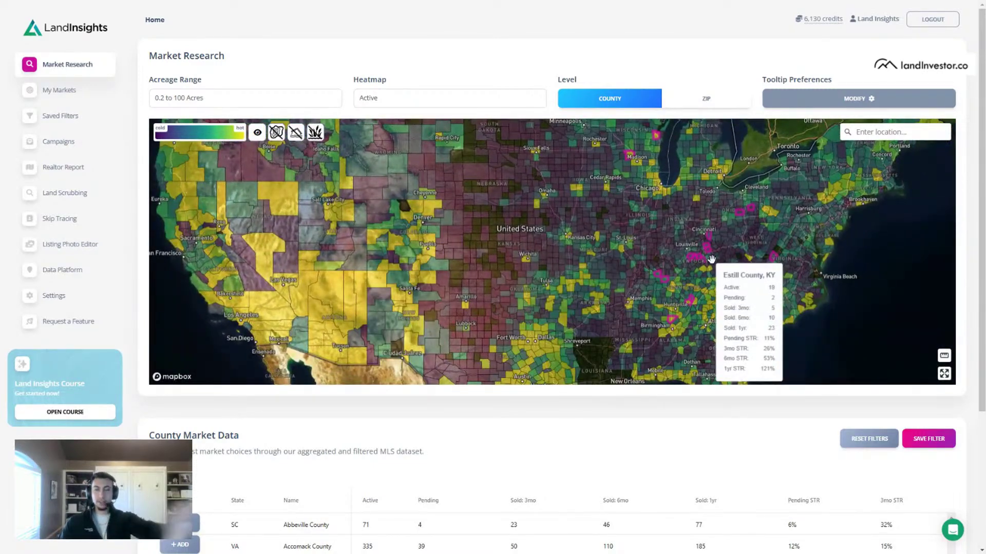
{"action": "mouse_move", "coordinate": [693, 264]}
{"action": "scroll", "coordinate": [693, 264], "scroll_direction": "down", "scroll_amount": 5}
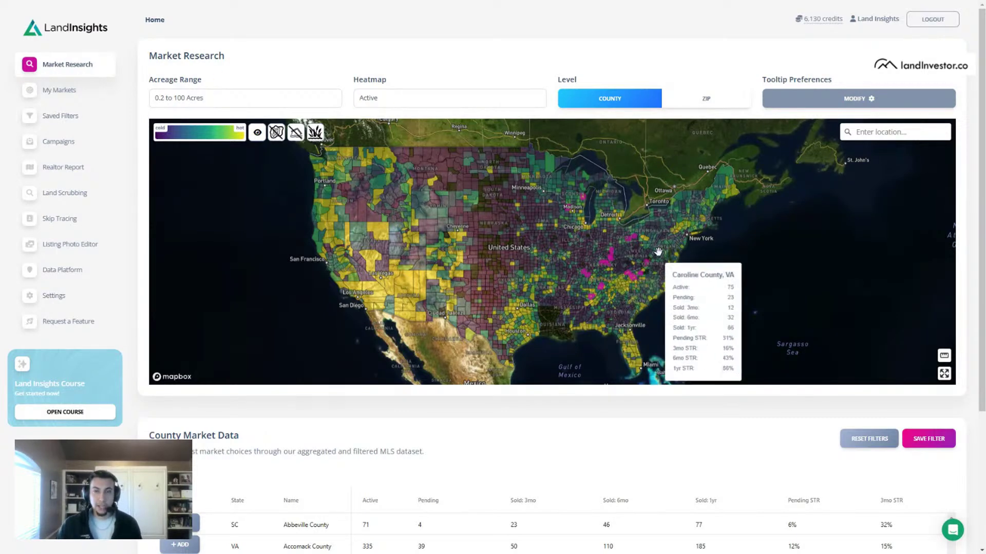
{"action": "left_click", "coordinate": [441, 98]}
{"action": "left_click", "coordinate": [425, 84]}
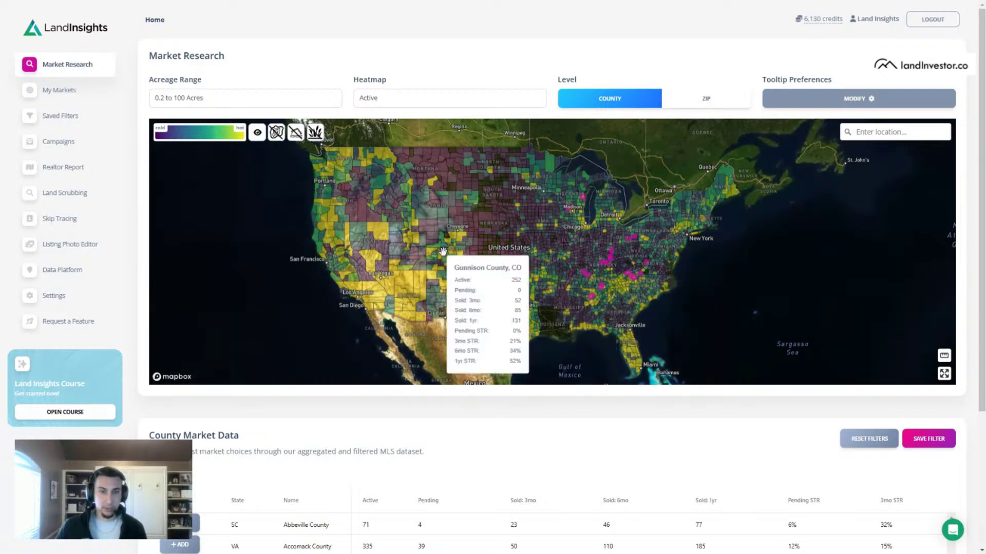
{"action": "scroll", "coordinate": [147, 429], "scroll_direction": "down", "scroll_amount": 4}
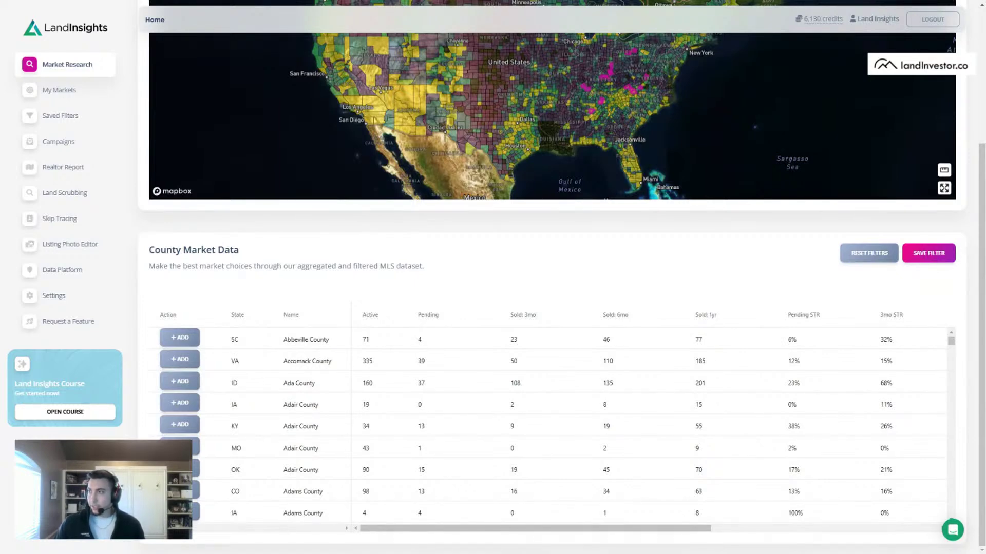
{"action": "scroll", "coordinate": [773, 287], "scroll_direction": "up", "scroll_amount": 4}
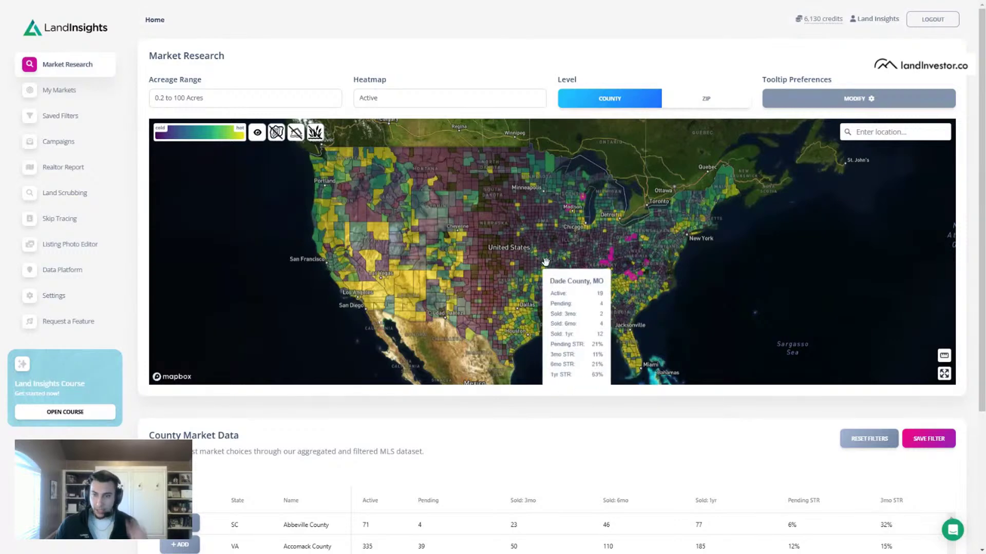
{"action": "left_click_drag", "start_coordinate": [596, 256], "coordinate": [696, 256]}
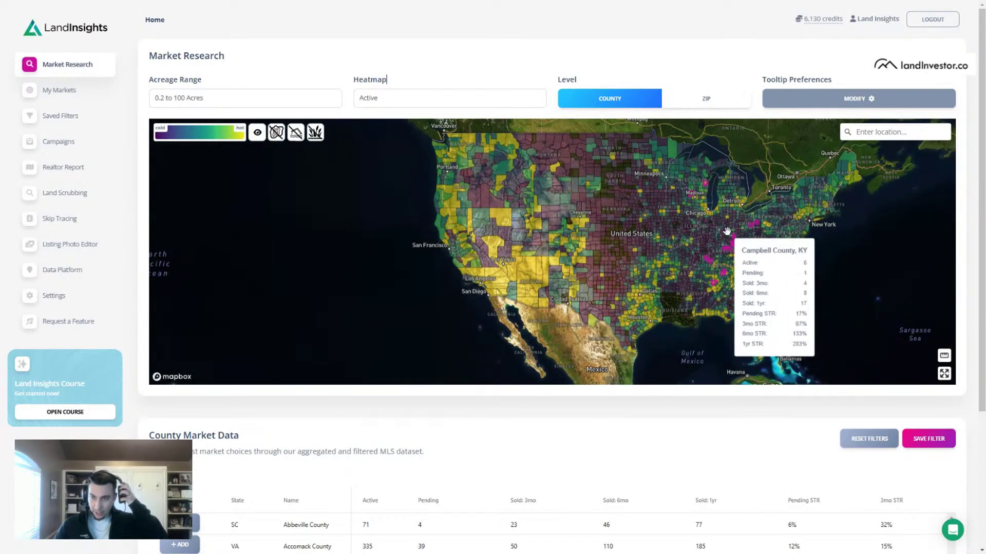
{"action": "left_click_drag", "start_coordinate": [728, 240], "coordinate": [662, 283]}
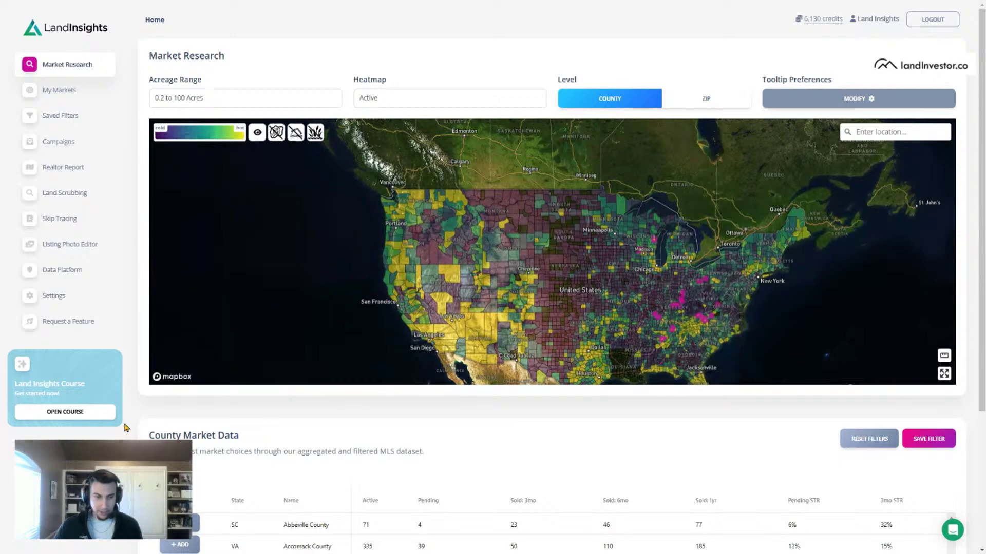
{"action": "scroll", "coordinate": [514, 411], "scroll_direction": "down", "scroll_amount": 3}
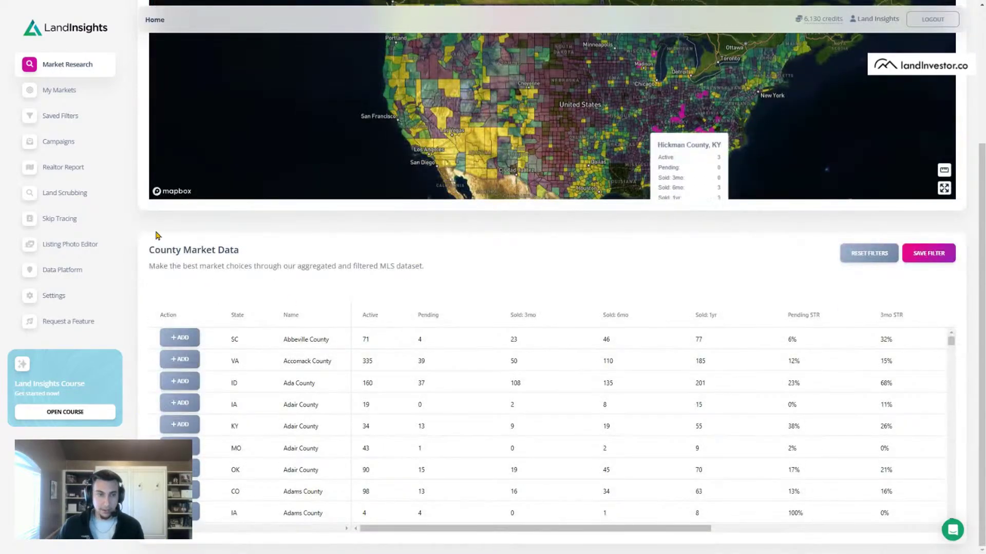
{"action": "scroll", "coordinate": [137, 213], "scroll_direction": "up", "scroll_amount": 3}
{"action": "scroll", "coordinate": [143, 257], "scroll_direction": "down", "scroll_amount": 3}
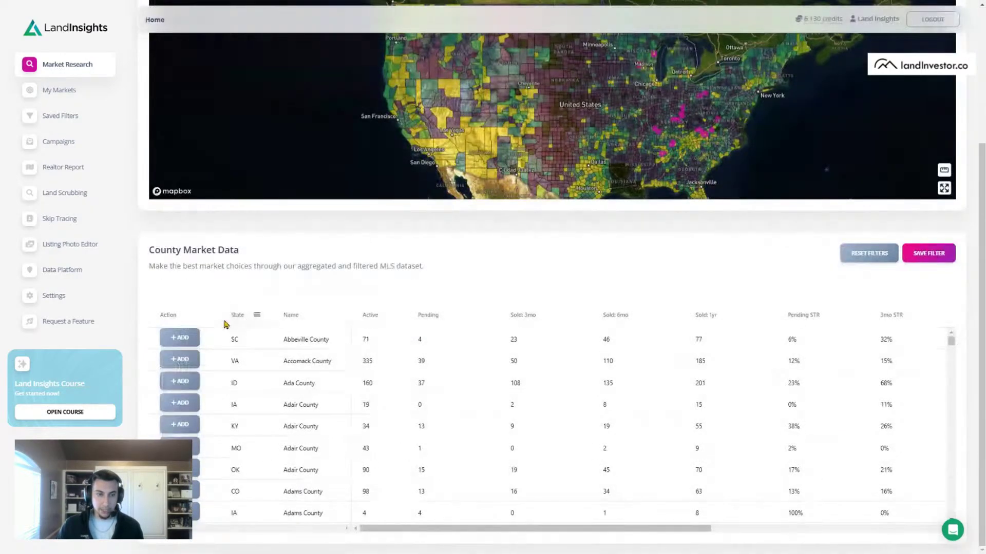
{"action": "left_click", "coordinate": [257, 316]}
{"action": "type", "text": "o"}
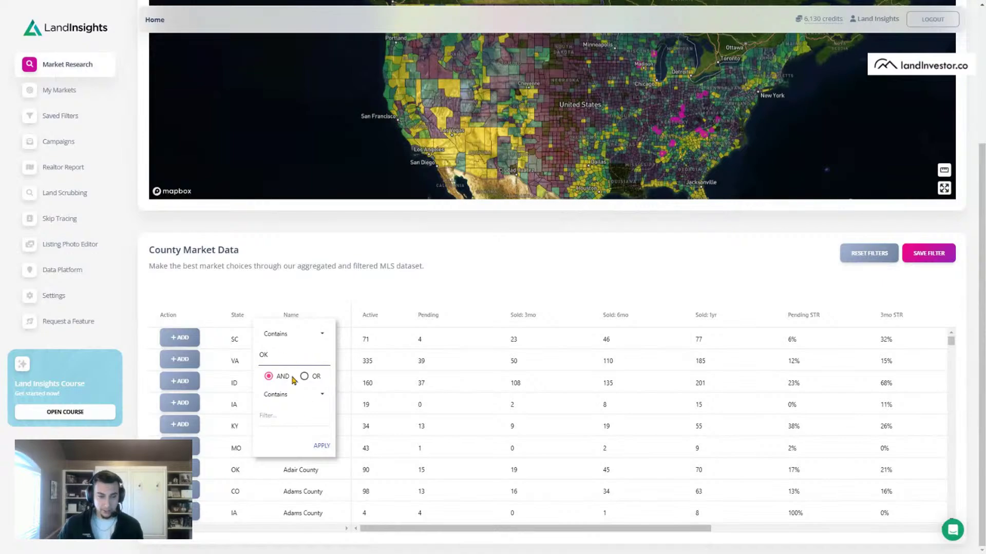
{"action": "left_click", "coordinate": [290, 338]}
{"action": "left_click", "coordinate": [174, 273]}
{"action": "scroll", "coordinate": [287, 271], "scroll_direction": "up", "scroll_amount": 3}
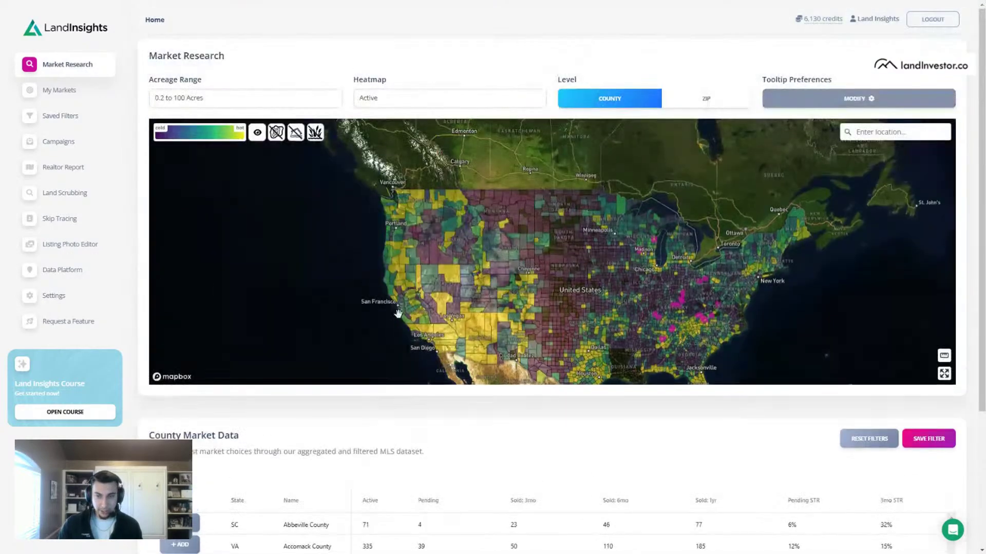
Step: Filter the county data table to rows whose State contains AR
{"action": "scroll", "coordinate": [408, 267], "scroll_direction": "up", "scroll_amount": 5}
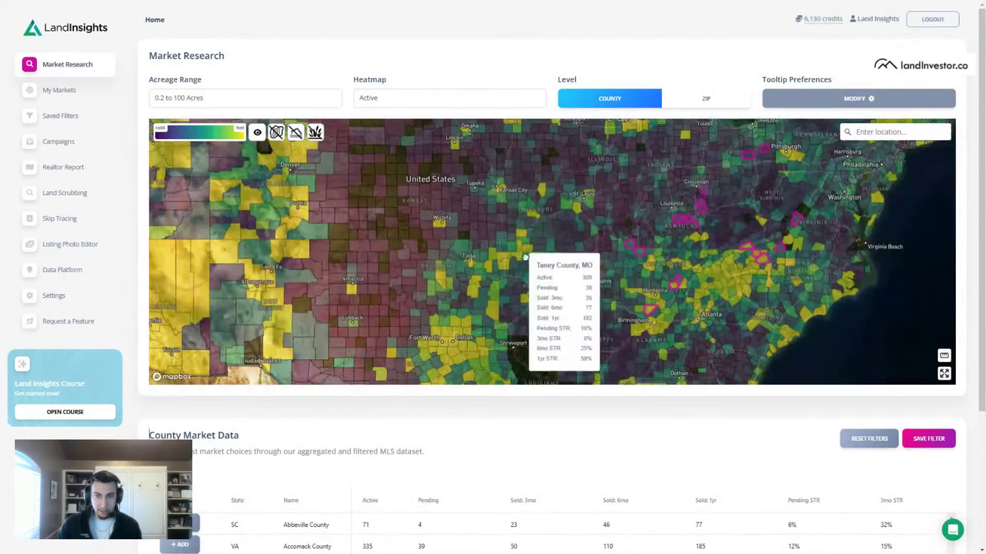
{"action": "left_click_drag", "start_coordinate": [543, 256], "coordinate": [487, 244]}
{"action": "scroll", "coordinate": [485, 246], "scroll_direction": "up", "scroll_amount": 2}
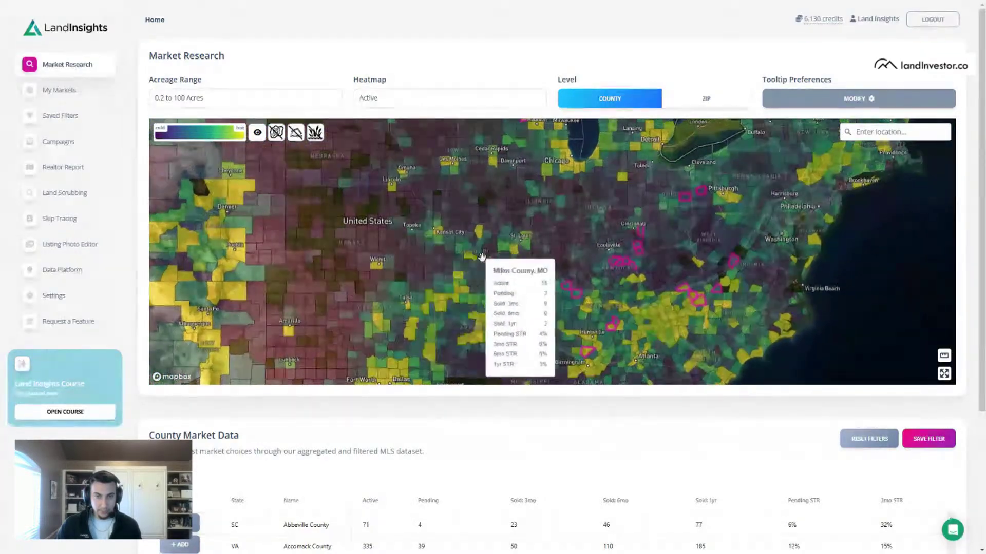
{"action": "scroll", "coordinate": [477, 262], "scroll_direction": "up", "scroll_amount": 3}
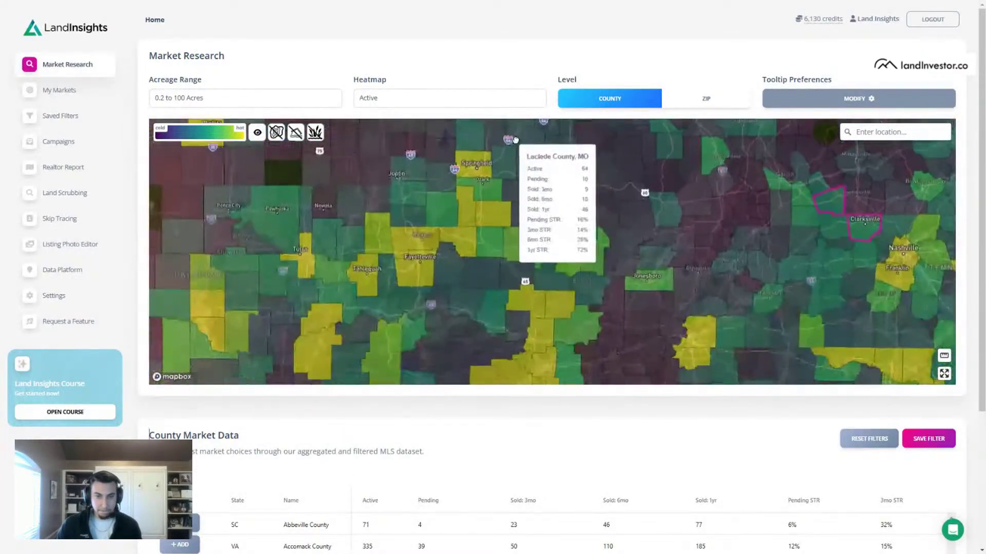
{"action": "scroll", "coordinate": [472, 303], "scroll_direction": "down", "scroll_amount": 3}
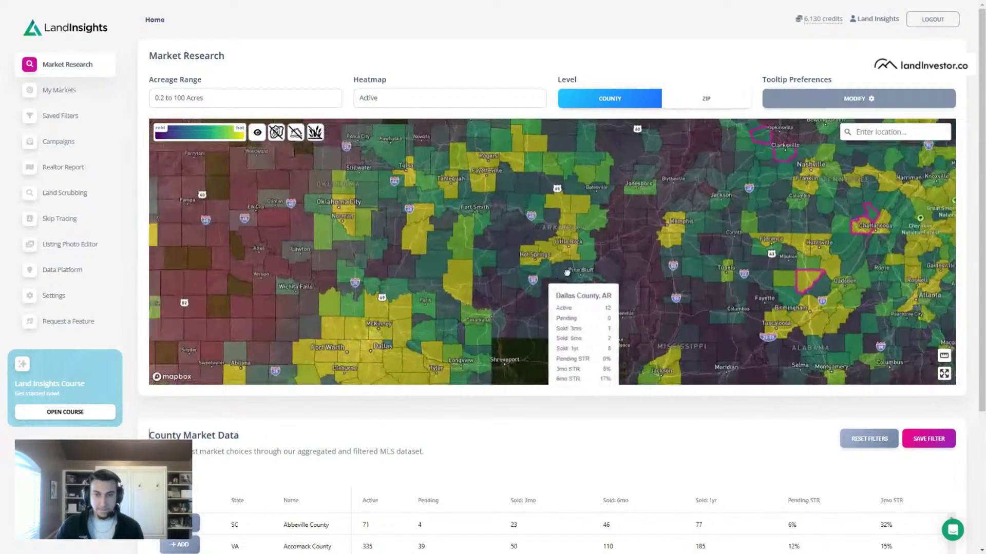
{"action": "scroll", "coordinate": [267, 405], "scroll_direction": "down", "scroll_amount": 3}
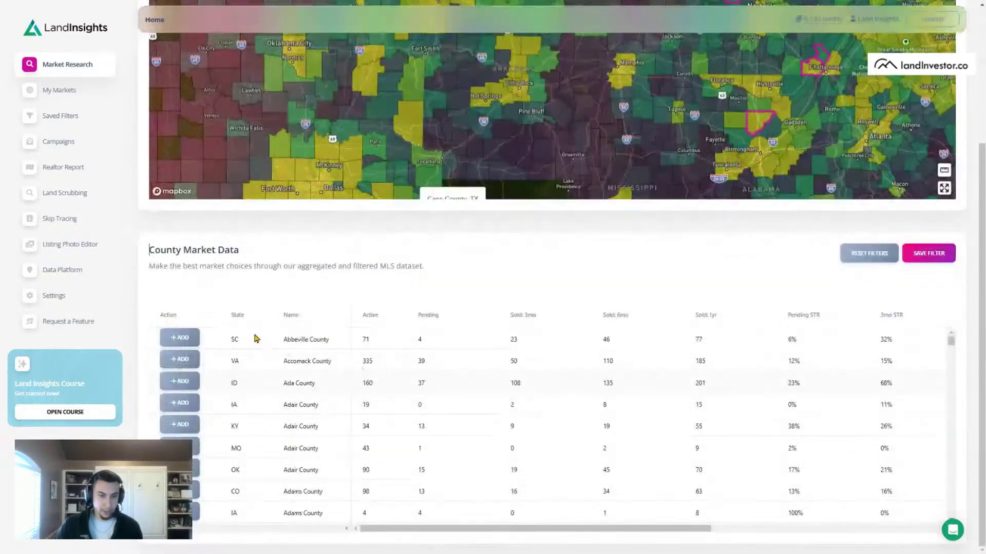
{"action": "left_click", "coordinate": [257, 315]}
{"action": "type", "text": "AR"}
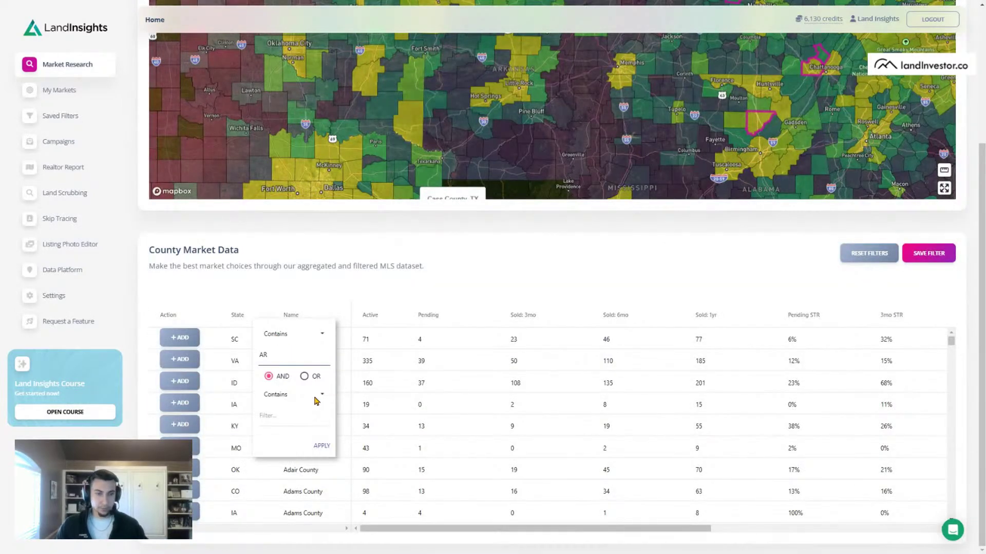
{"action": "left_click", "coordinate": [323, 446]}
{"action": "scroll", "coordinate": [143, 253], "scroll_direction": "up", "scroll_amount": 4}
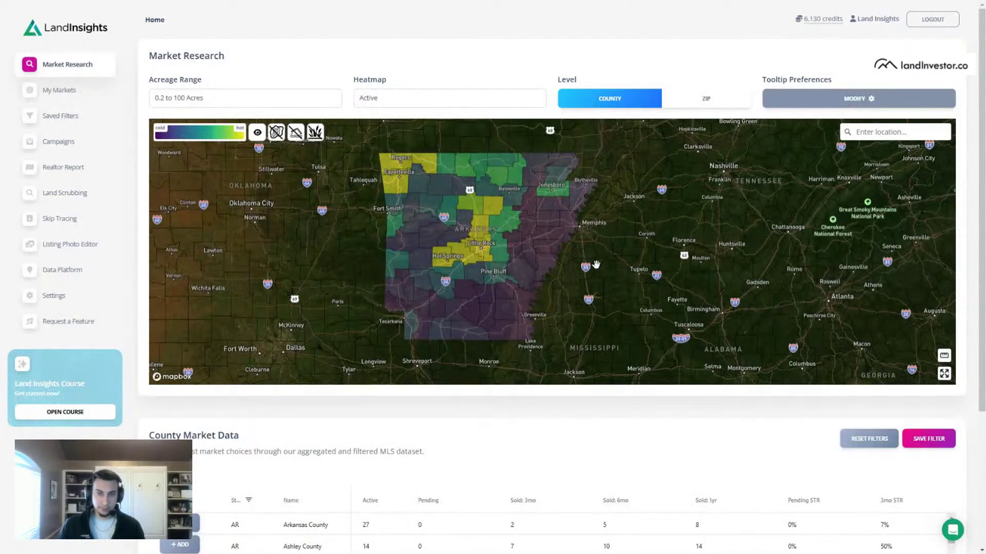
Step: Switch the heatmap metric to 1yr STR and look over the Arkansas counties
{"action": "left_click_drag", "start_coordinate": [449, 234], "coordinate": [516, 237]}
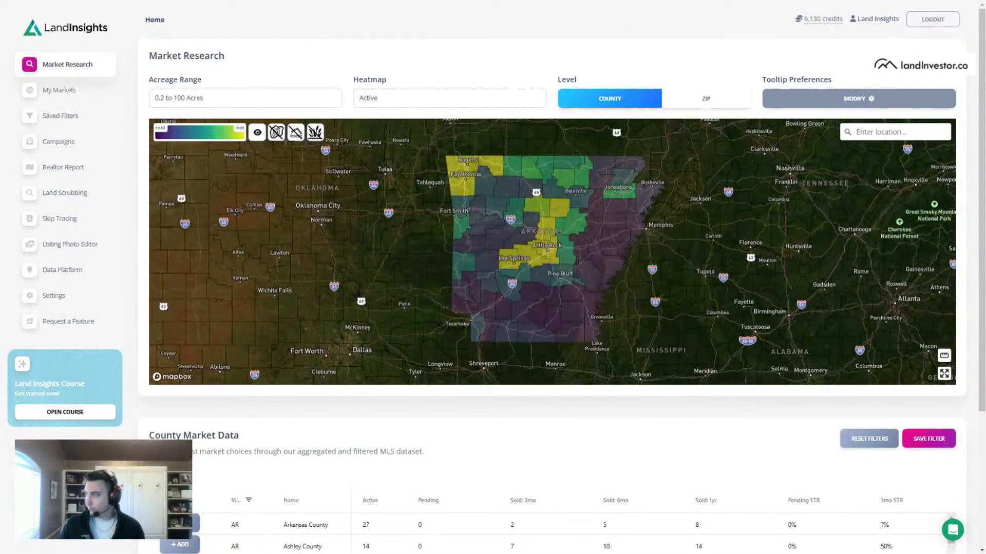
{"action": "left_click_drag", "start_coordinate": [466, 172], "coordinate": [493, 173]}
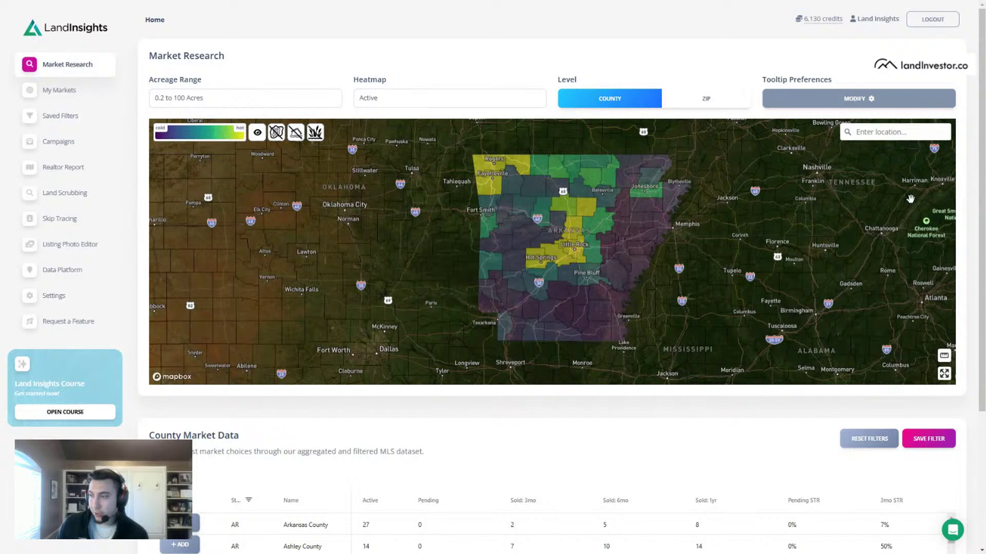
{"action": "left_click_drag", "start_coordinate": [629, 363], "coordinate": [569, 363]}
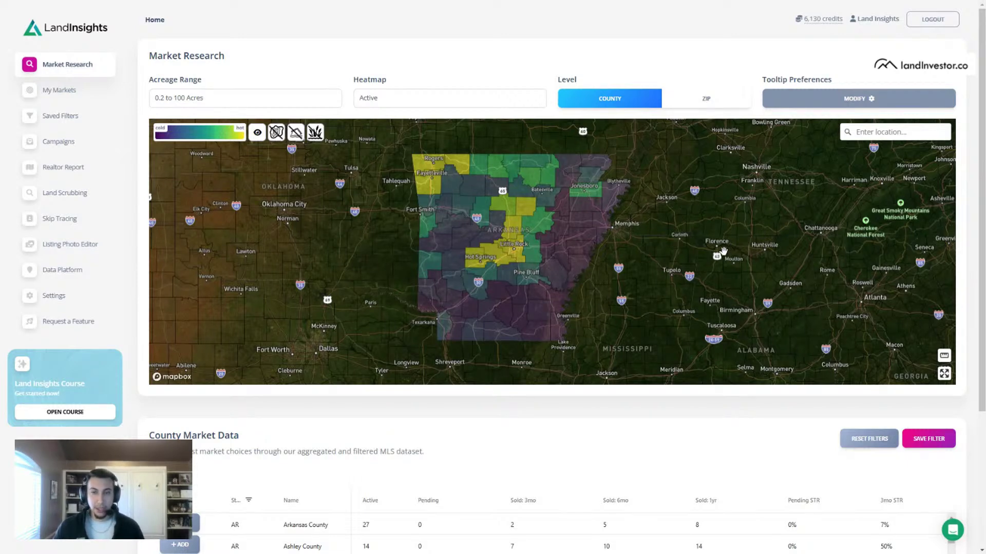
{"action": "scroll", "coordinate": [444, 149], "scroll_direction": "up", "scroll_amount": 3}
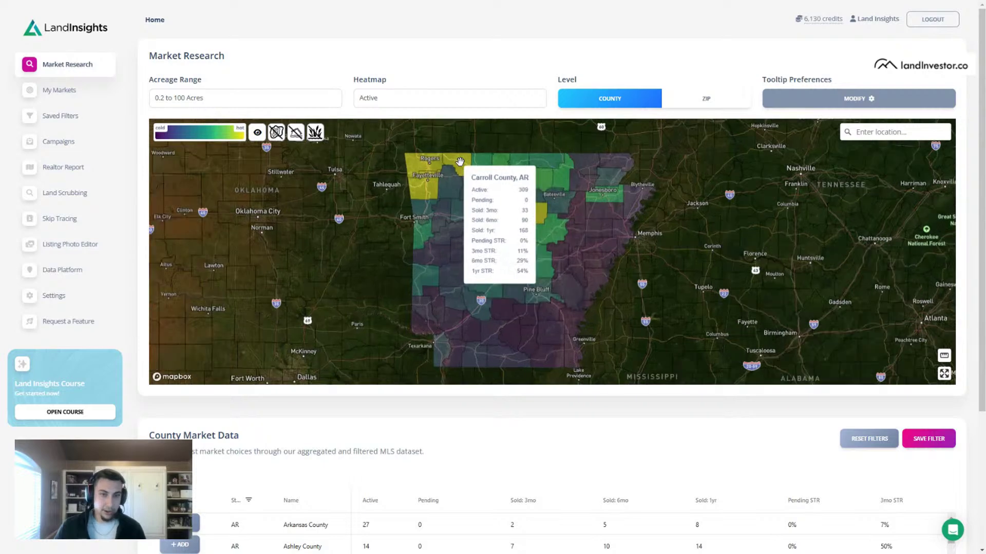
{"action": "left_click", "coordinate": [393, 98]}
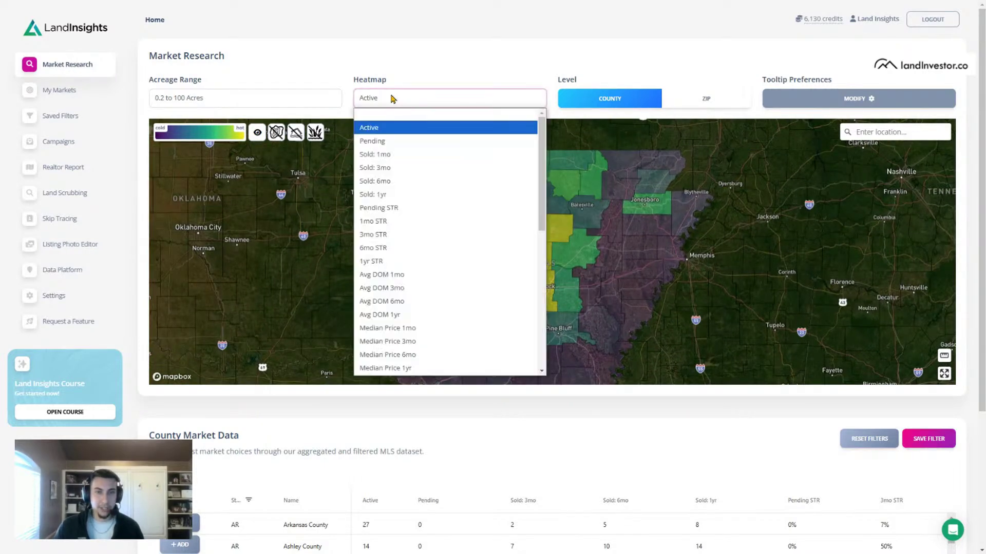
{"action": "left_click", "coordinate": [421, 262]}
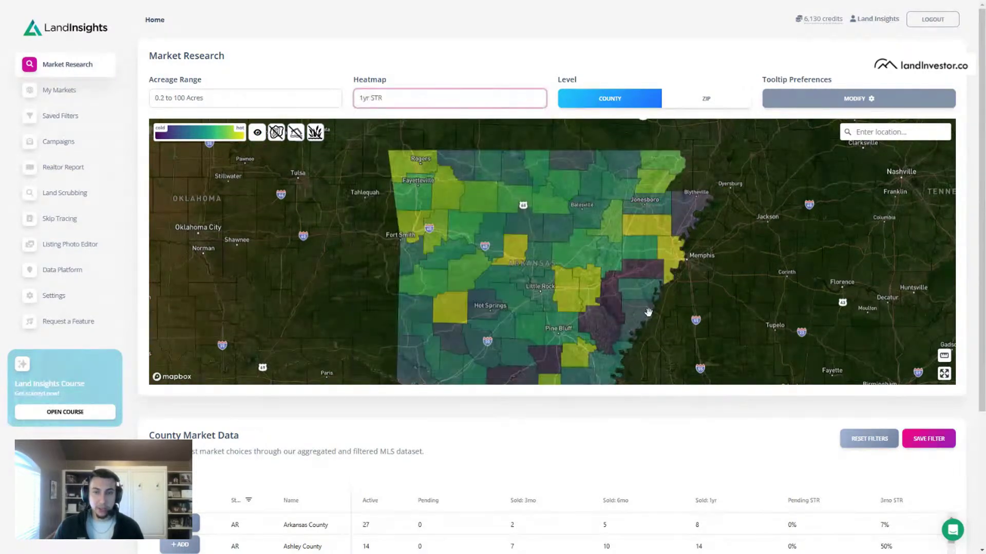
{"action": "scroll", "coordinate": [724, 288], "scroll_direction": "down", "scroll_amount": 3}
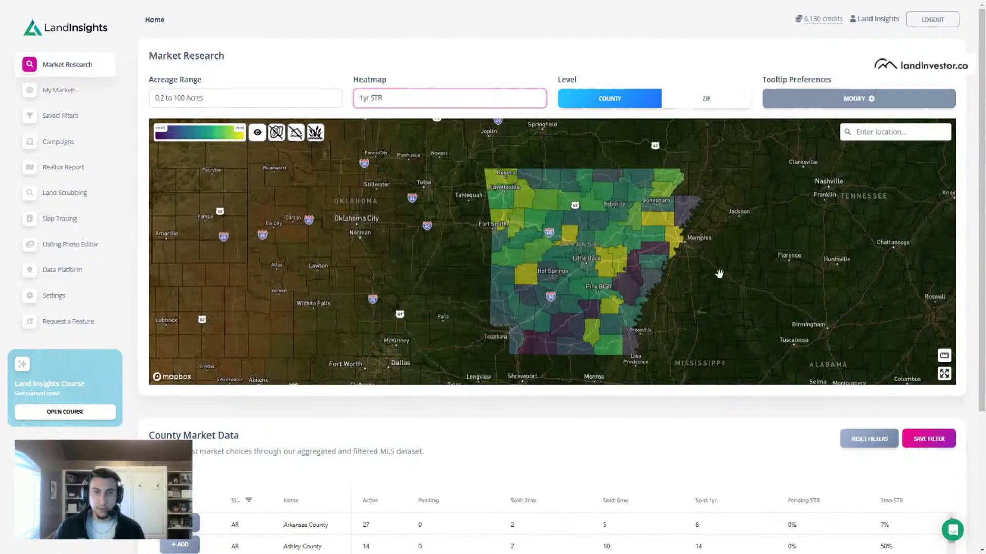
Step: Switch the heatmap metric to Sold: 1yr to compare sales across Arkansas
{"action": "left_click", "coordinate": [440, 99]}
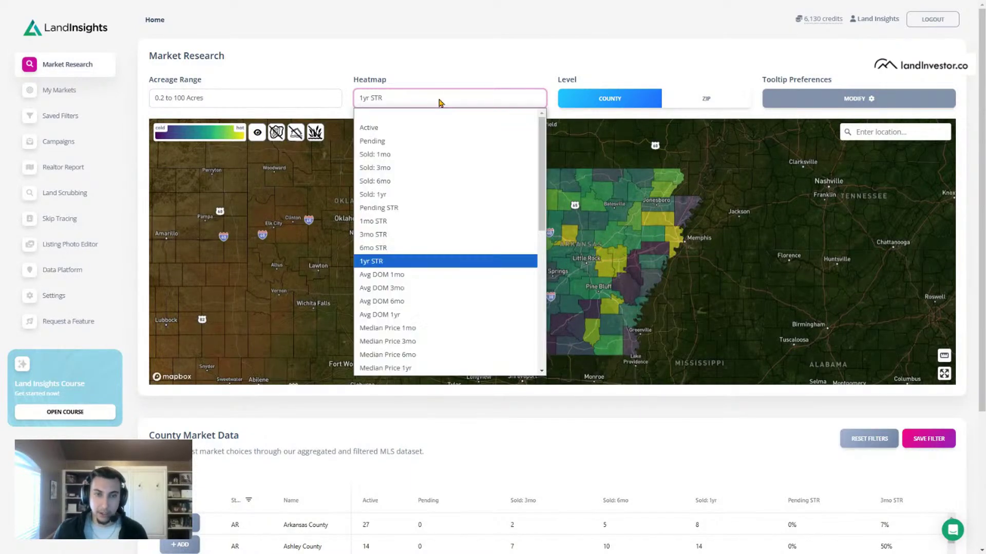
{"action": "left_click", "coordinate": [445, 198]}
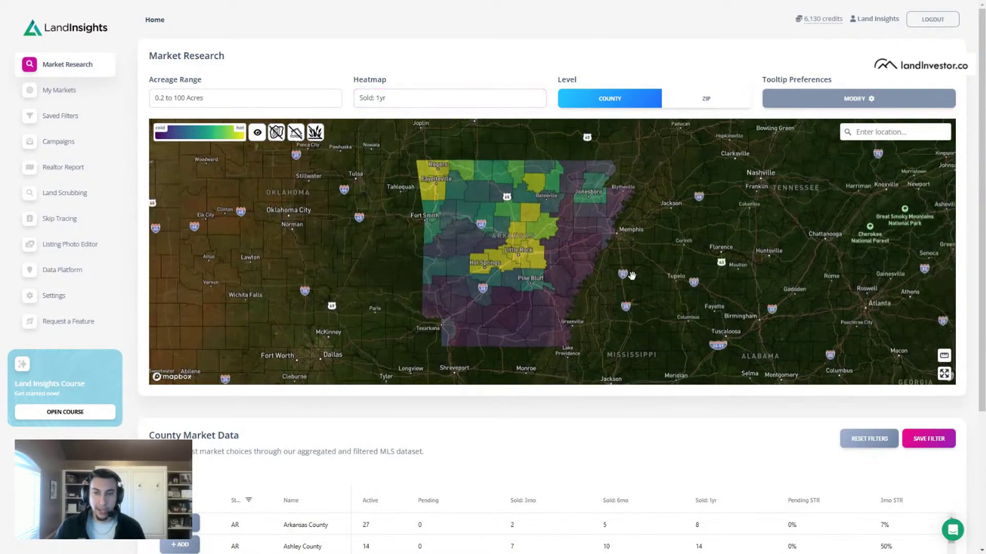
{"action": "left_click", "coordinate": [420, 99]}
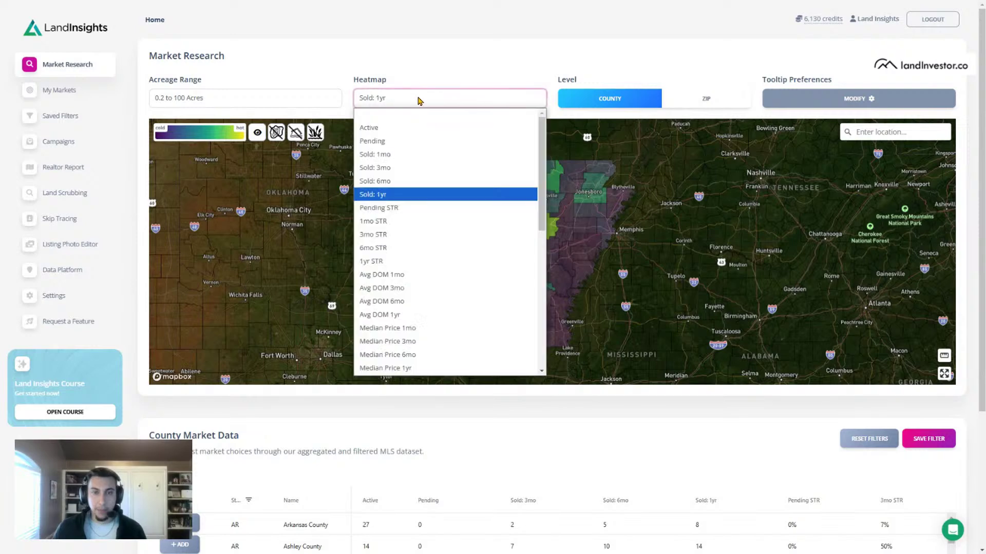
{"action": "key", "text": "Escape"}
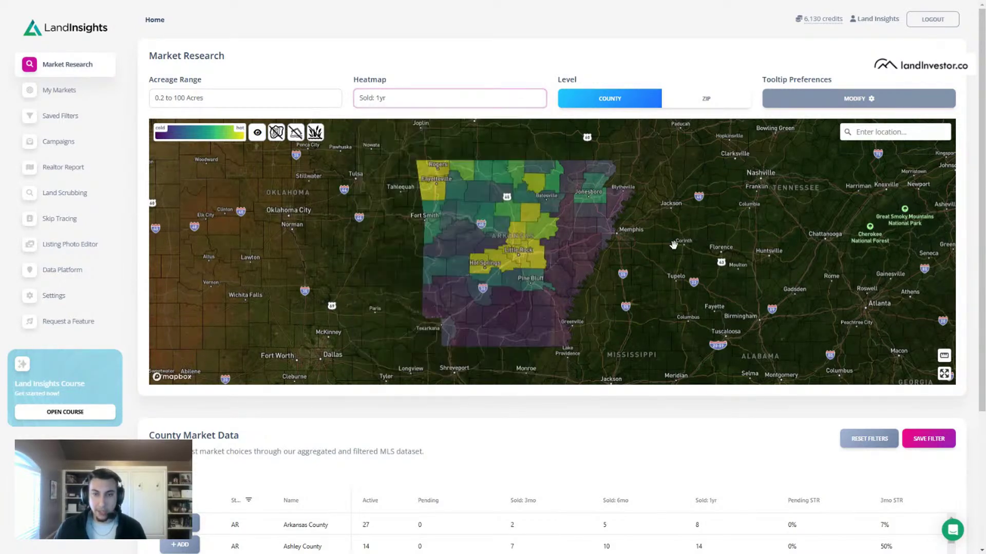
Step: View the Arkansas counties by 1yr STR and return the heatmap metric to Sold: 1yr
{"action": "left_click", "coordinate": [429, 103]}
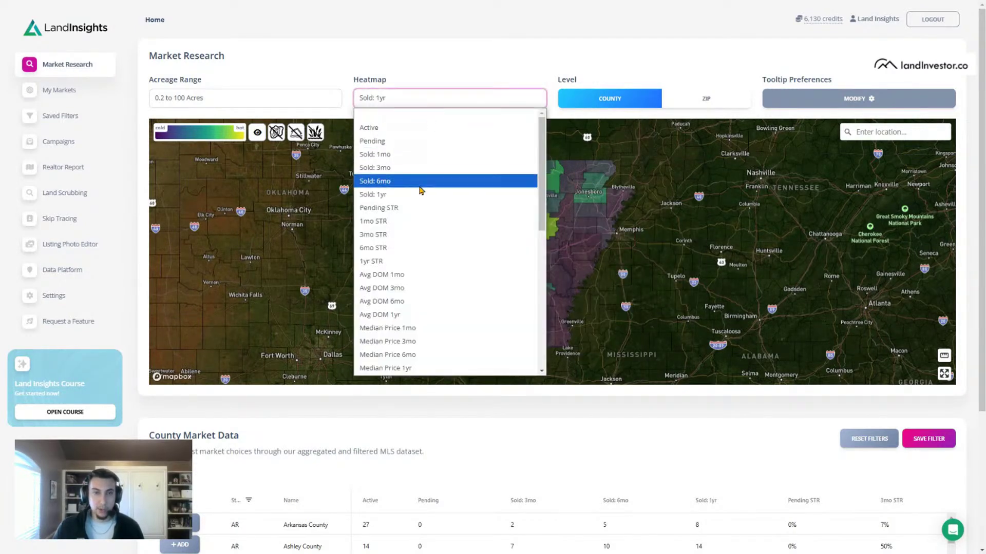
{"action": "left_click", "coordinate": [421, 263]}
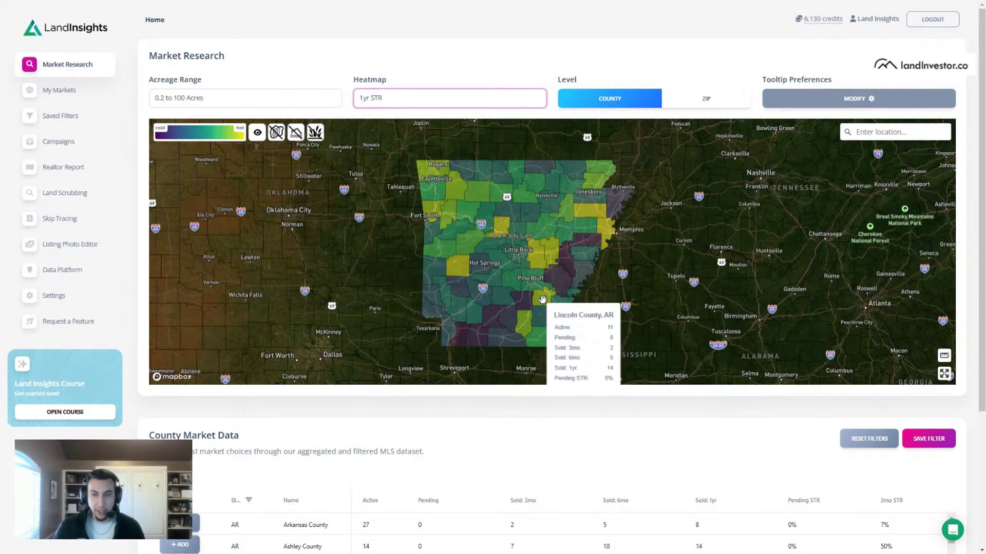
{"action": "left_click_drag", "start_coordinate": [543, 300], "coordinate": [362, 262]}
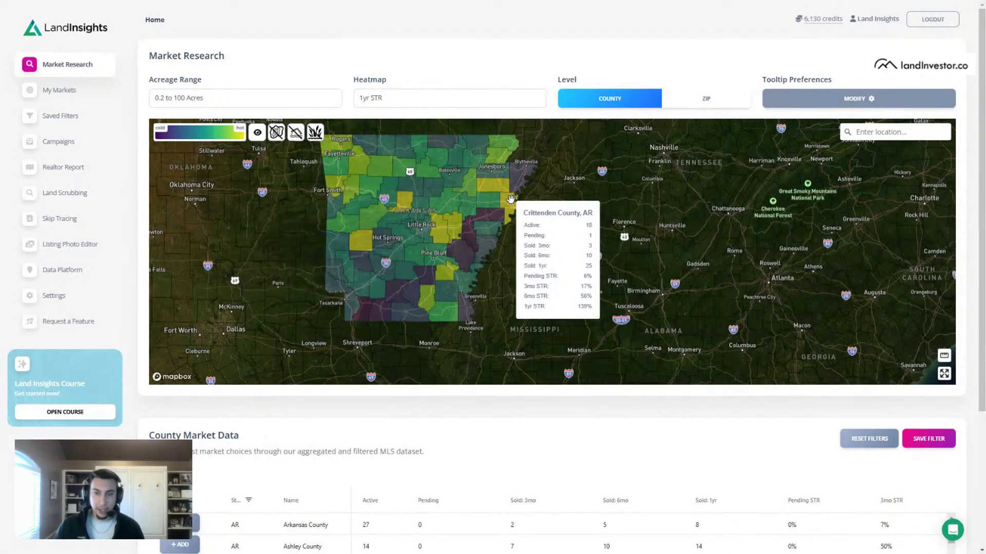
{"action": "left_click", "coordinate": [432, 99]}
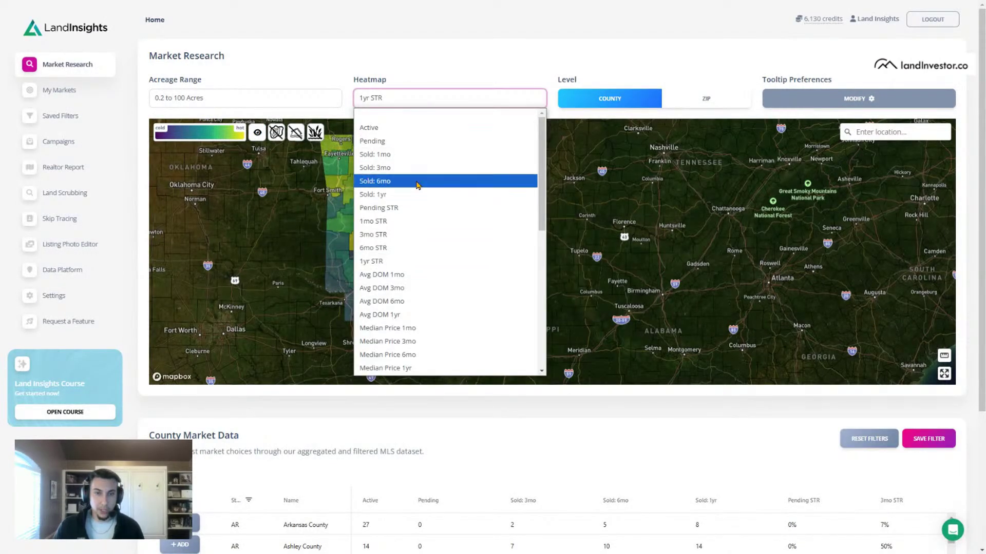
{"action": "key", "text": "Escape"}
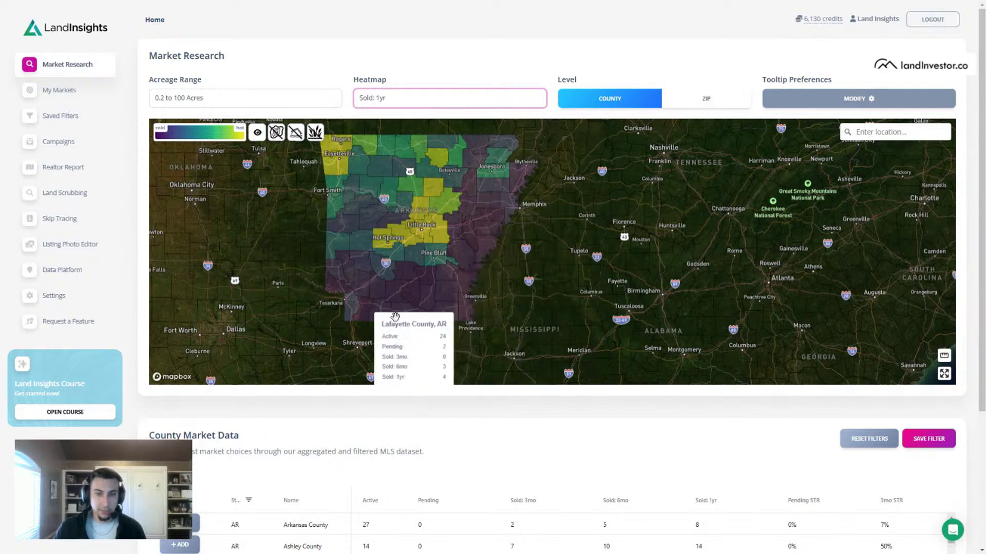
Step: Set the heatmap metric to Pending STR and examine the Arkansas counties
{"action": "left_click", "coordinate": [455, 97]}
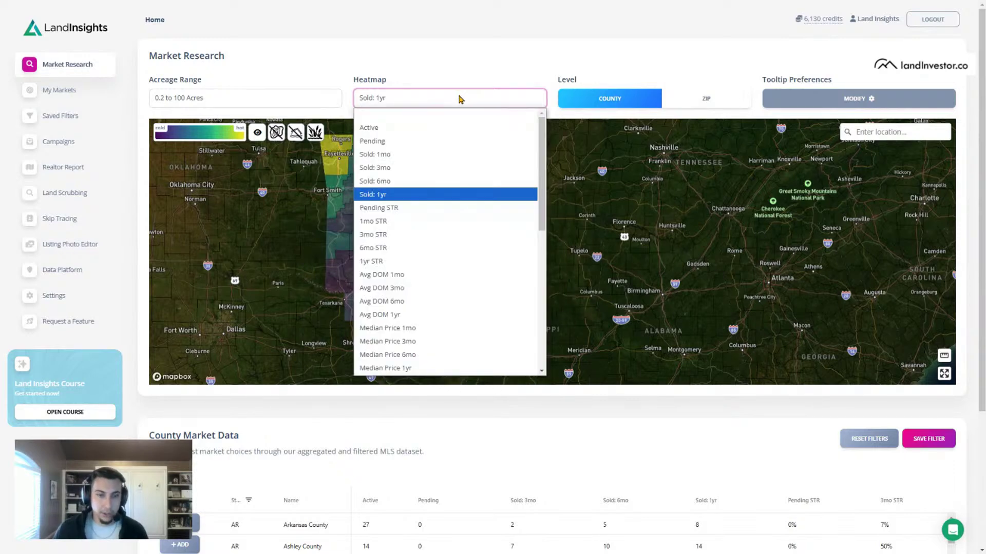
{"action": "left_click", "coordinate": [387, 210]}
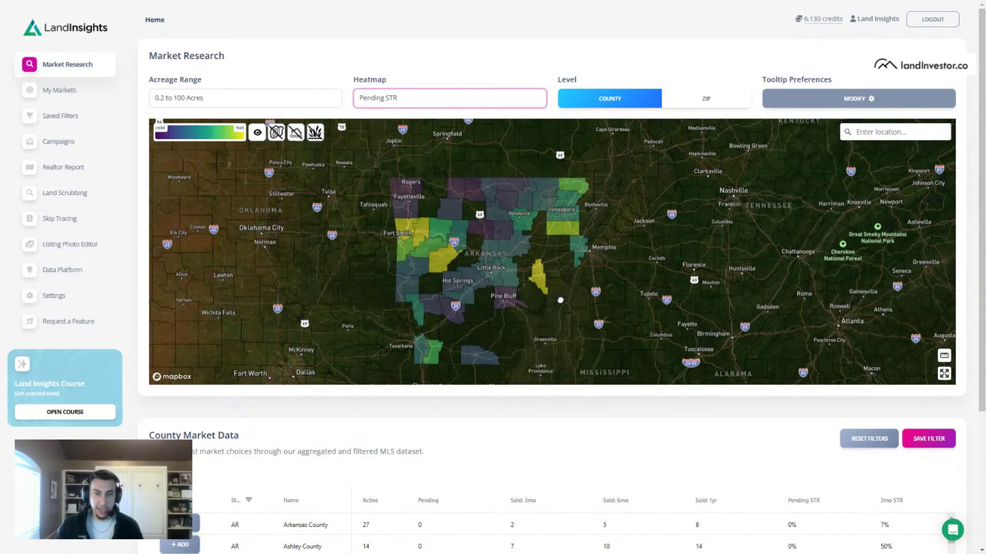
{"action": "left_click_drag", "start_coordinate": [560, 301], "coordinate": [534, 295]}
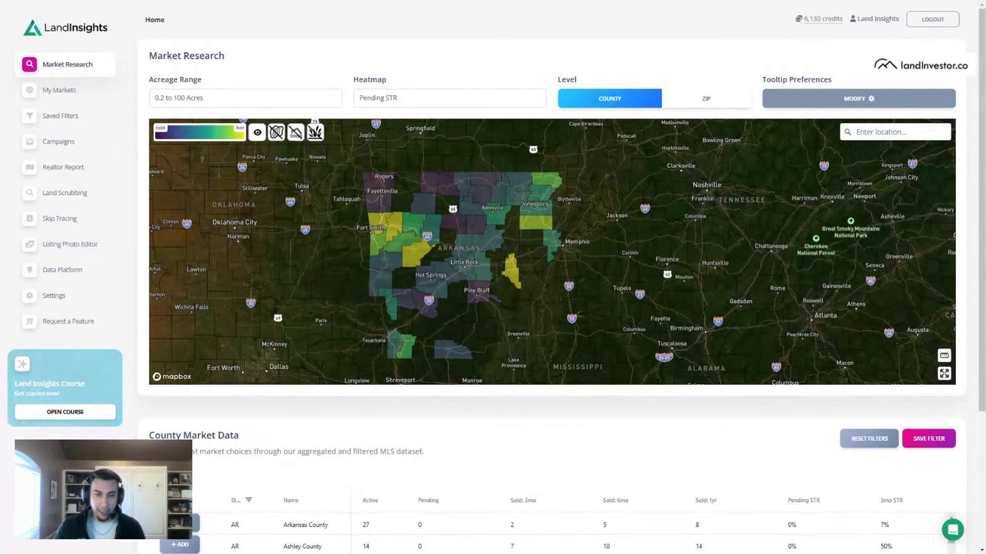
{"action": "left_click_drag", "start_coordinate": [508, 257], "coordinate": [567, 240]}
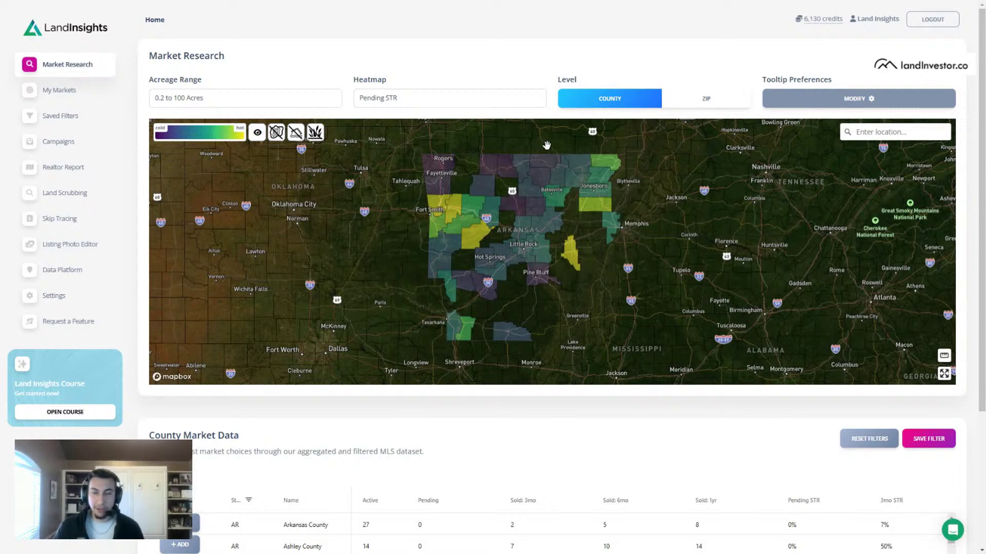
{"action": "left_click_drag", "start_coordinate": [590, 183], "coordinate": [550, 188]}
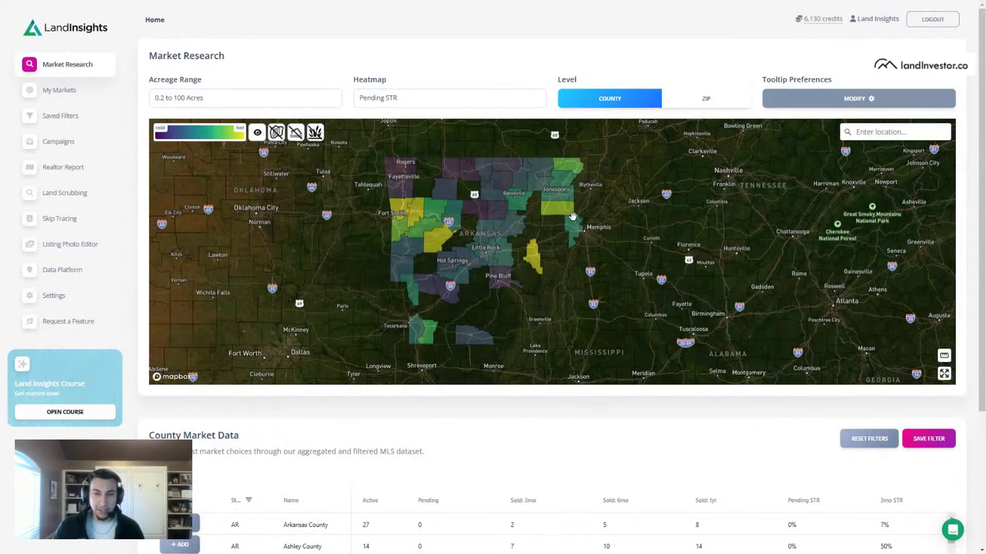
{"action": "scroll", "coordinate": [463, 207], "scroll_direction": "up", "scroll_amount": 1}
{"action": "scroll", "coordinate": [521, 226], "scroll_direction": "up", "scroll_amount": 1}
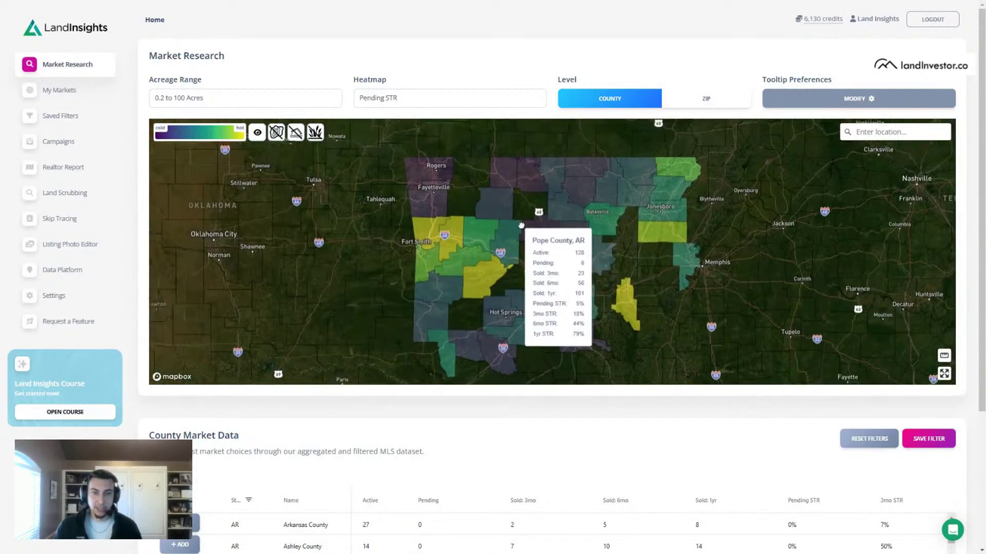
Step: Narrow the acreage range to 5 to 100 Acres to compare the Arkansas counties
{"action": "left_click", "coordinate": [283, 99]}
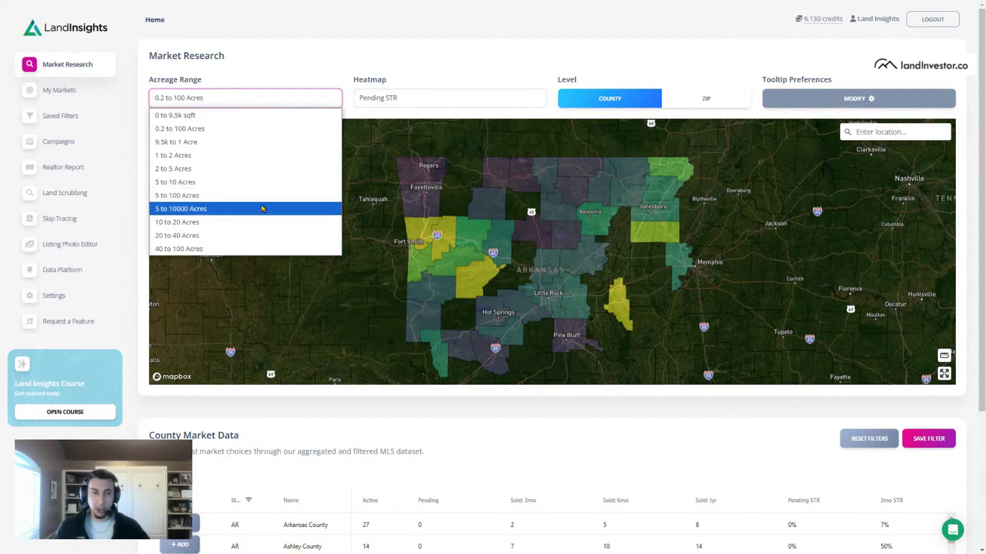
{"action": "left_click", "coordinate": [221, 196]}
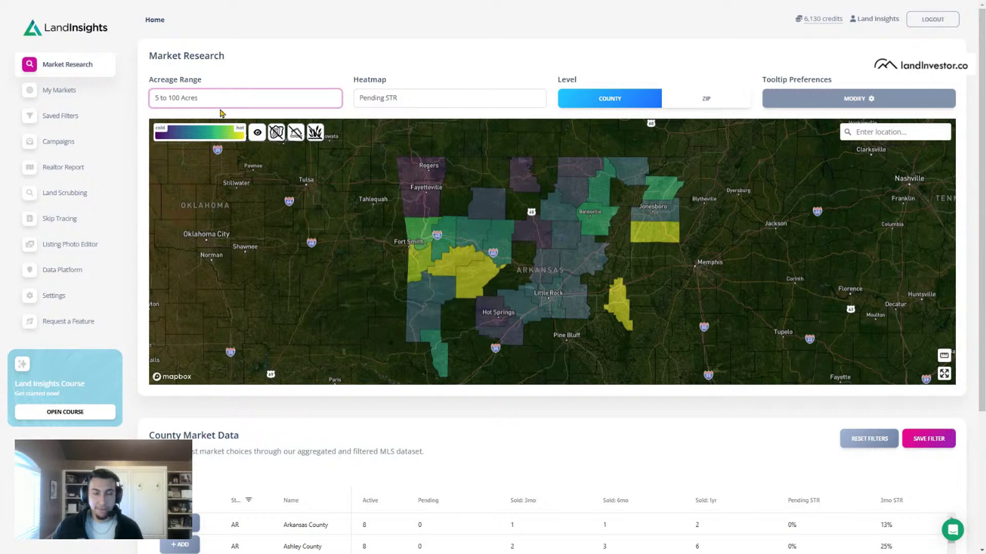
{"action": "left_click", "coordinate": [177, 97]}
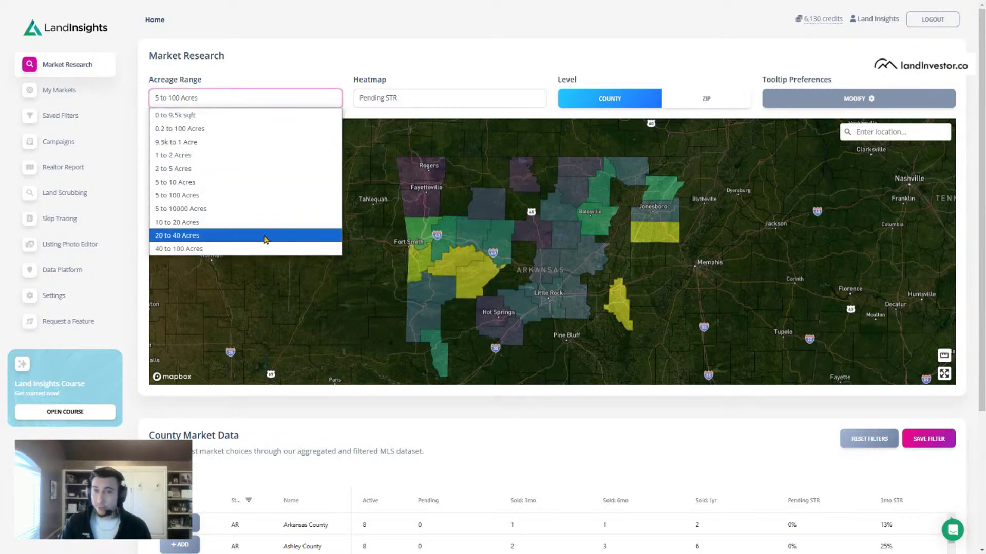
{"action": "left_click", "coordinate": [303, 58]}
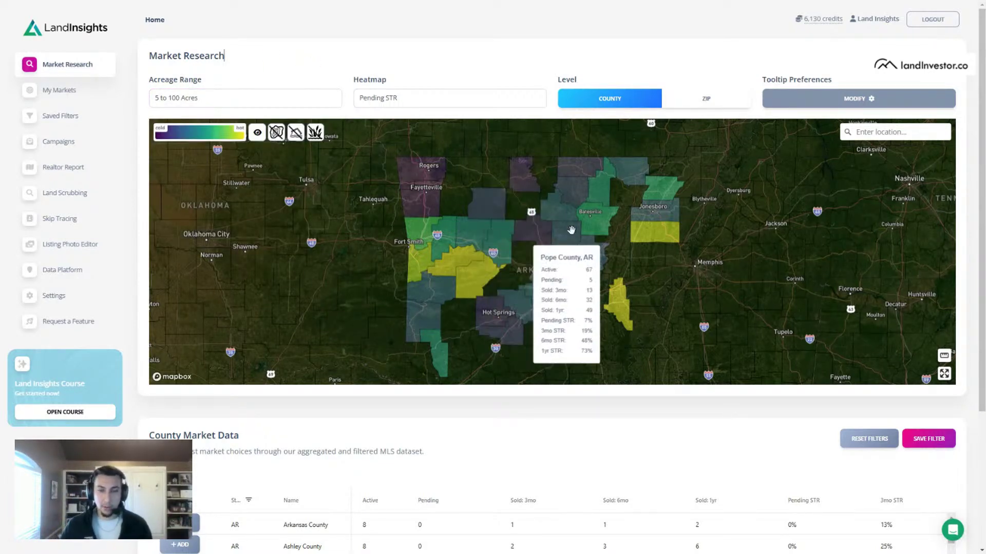
Step: Check the central Arkansas county tooltips and set the acreage range to 5 to 10000 Acres
{"action": "scroll", "coordinate": [476, 281], "scroll_direction": "up", "scroll_amount": 3}
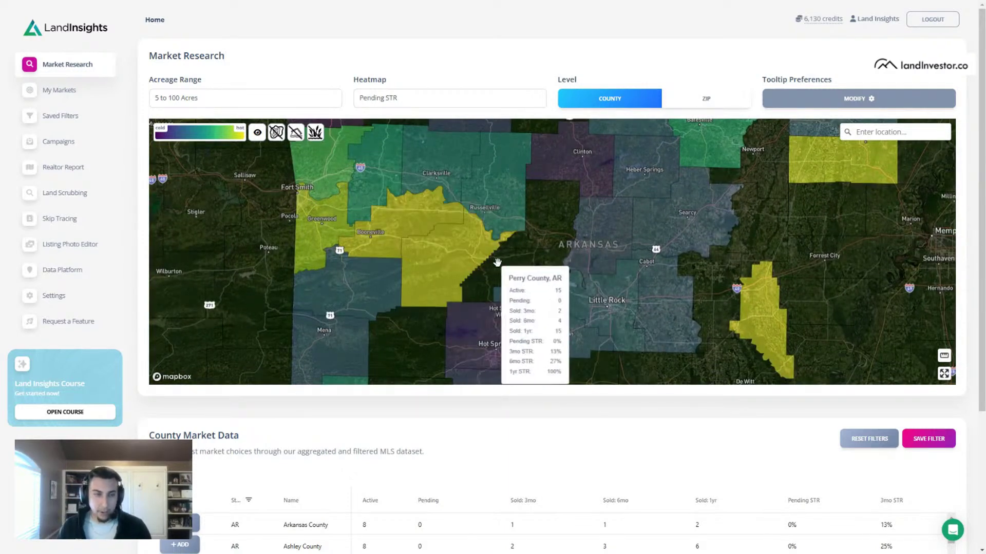
{"action": "left_click", "coordinate": [264, 100]}
{"action": "left_click", "coordinate": [247, 214]}
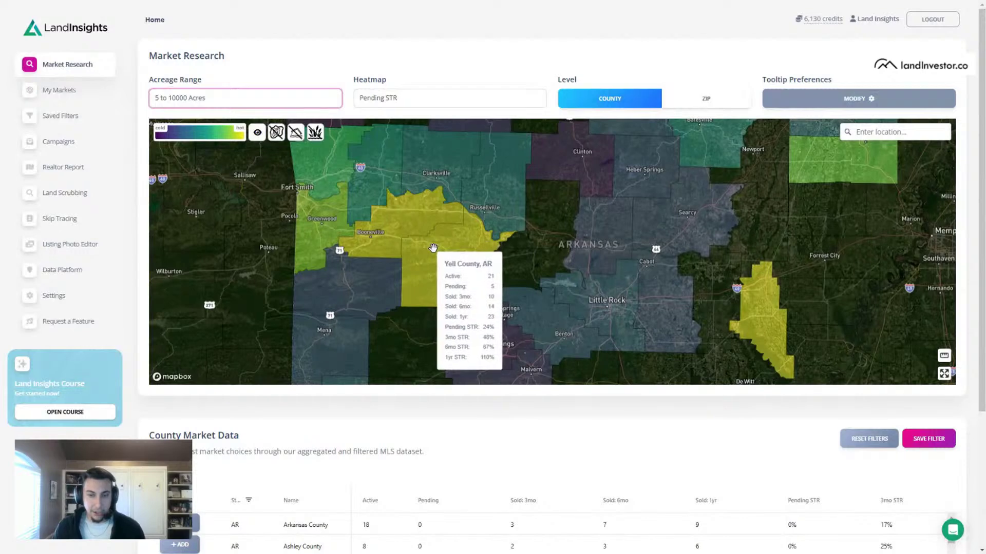
Step: Compare the Sebastian and Crawford county tooltips on the map and review the available tooltip preferences
{"action": "scroll", "coordinate": [393, 249], "scroll_direction": "up", "scroll_amount": 3}
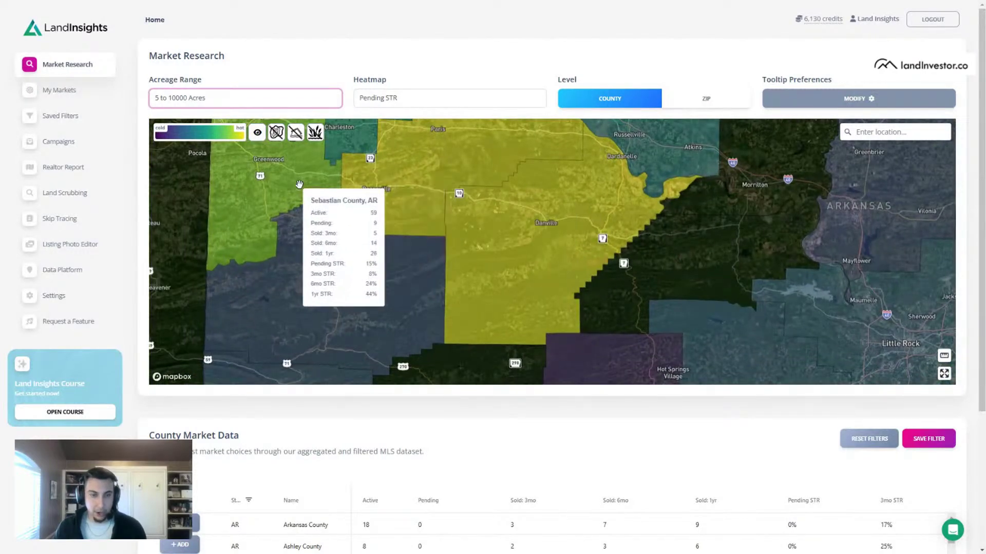
{"action": "left_click_drag", "start_coordinate": [393, 187], "coordinate": [450, 303]}
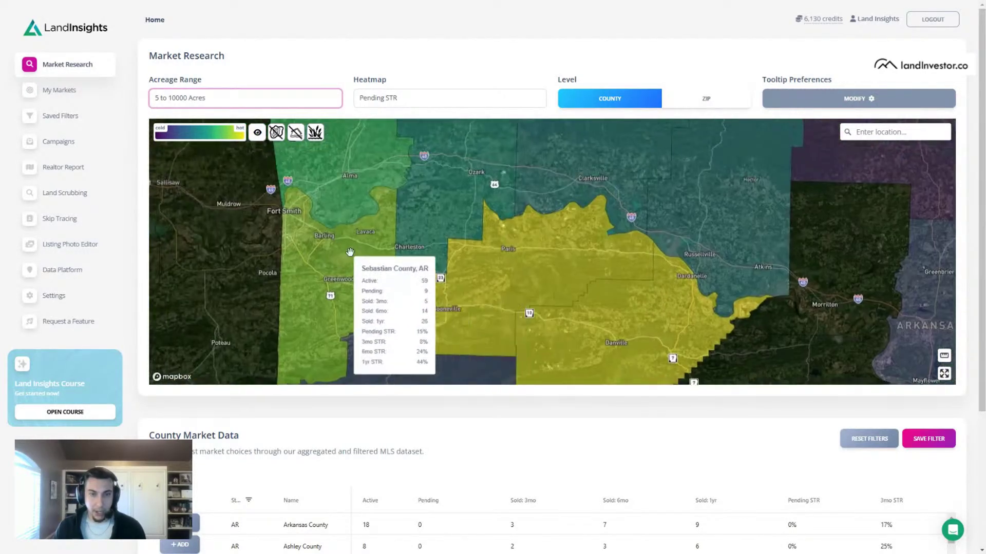
{"action": "left_click_drag", "start_coordinate": [339, 200], "coordinate": [402, 272]}
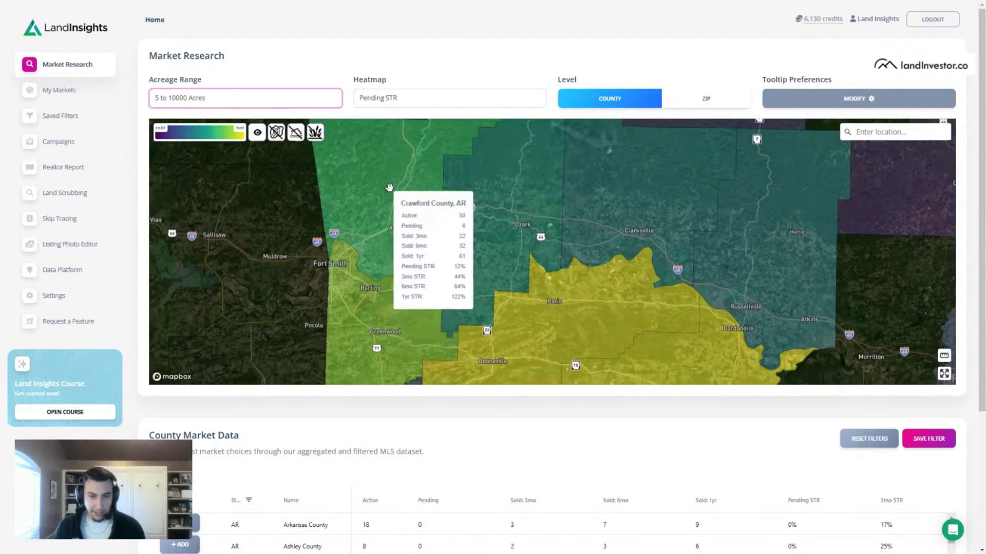
{"action": "left_click_drag", "start_coordinate": [388, 192], "coordinate": [427, 157]}
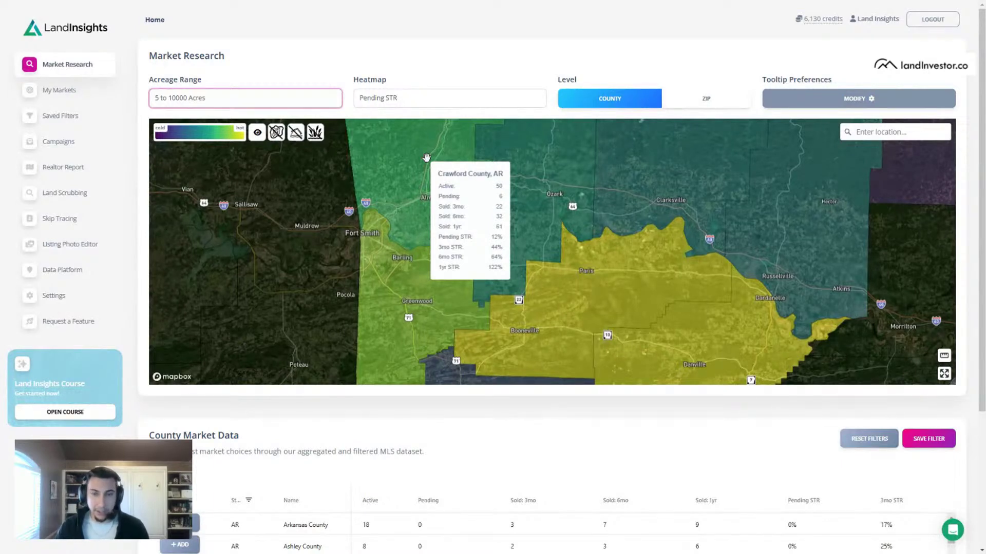
{"action": "left_click", "coordinate": [844, 100]}
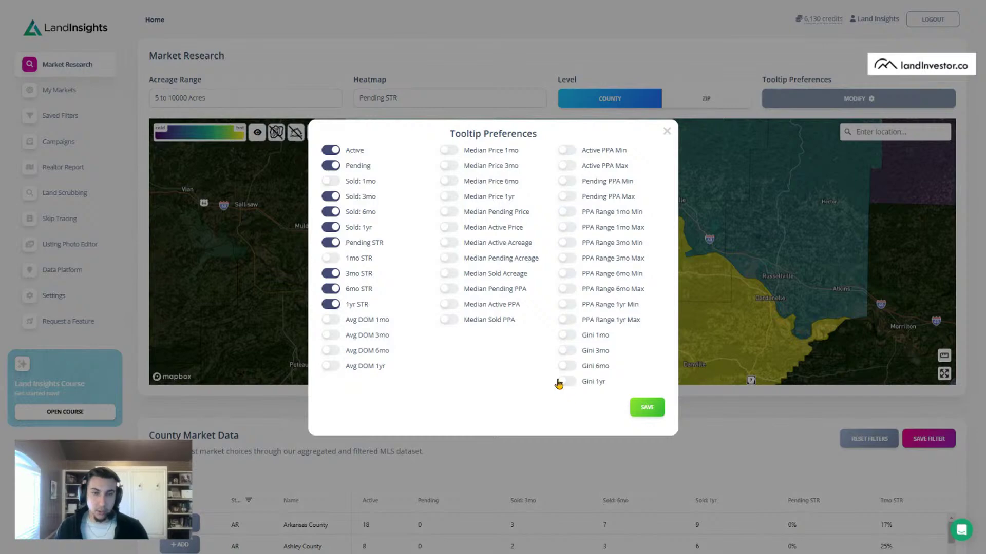
{"action": "left_click", "coordinate": [667, 132]}
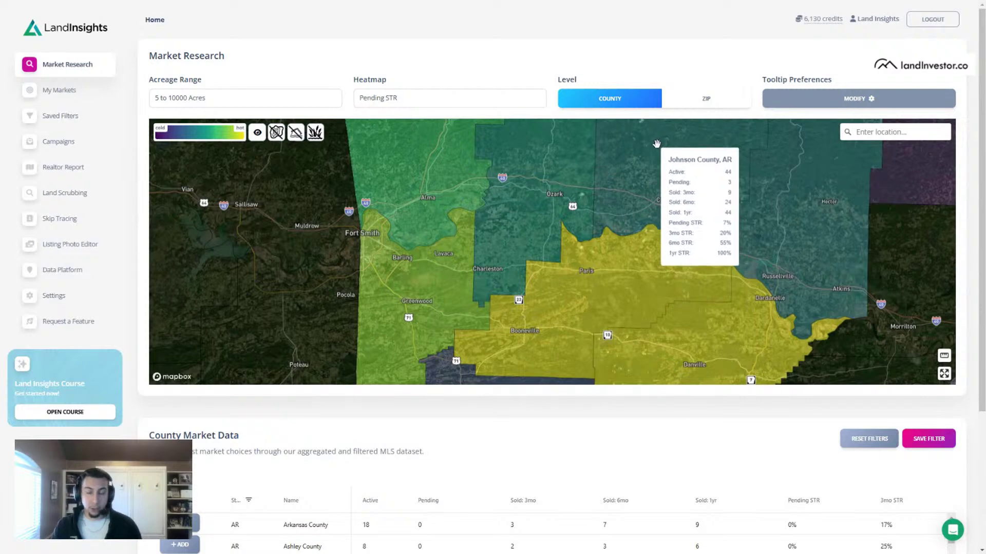
Step: Survey the Pending STR heatmap across the western Arkansas counties and the state as a whole
{"action": "left_click_drag", "start_coordinate": [403, 283], "coordinate": [460, 226]}
{"action": "left_click_drag", "start_coordinate": [456, 174], "coordinate": [456, 199]}
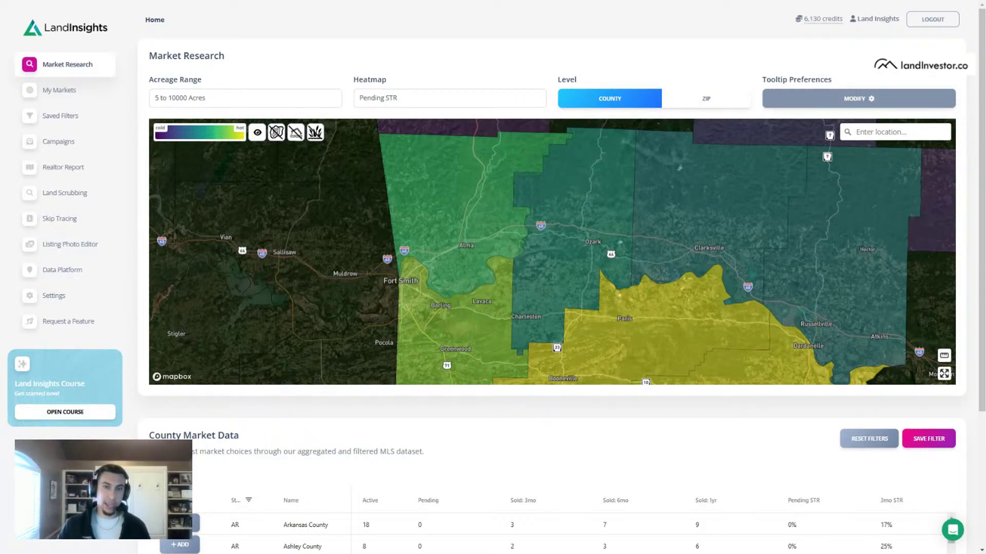
{"action": "mouse_move", "coordinate": [490, 219]}
{"action": "left_mouse_down"}
{"action": "mouse_move", "coordinate": [457, 193]}
{"action": "mouse_move", "coordinate": [475, 210]}
{"action": "left_mouse_up"}
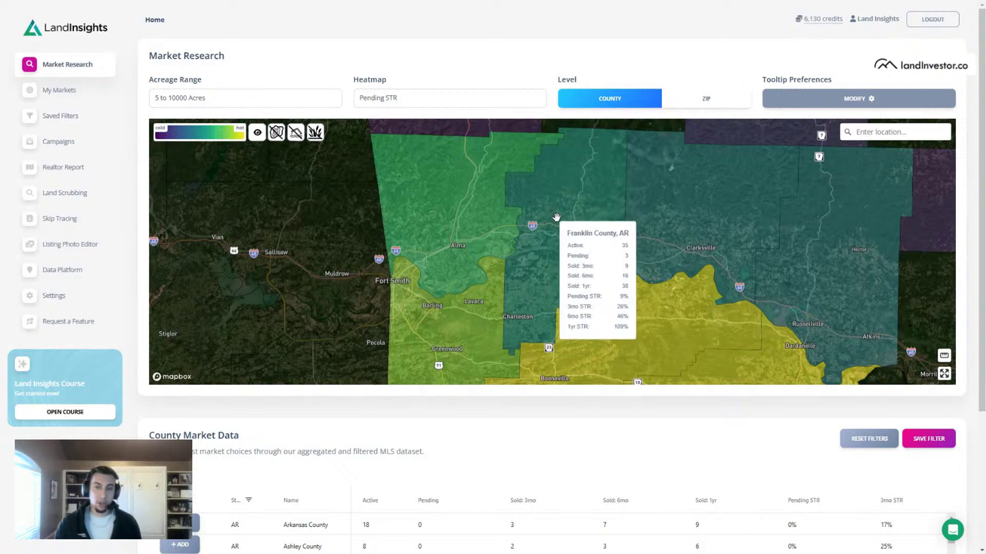
{"action": "left_click_drag", "start_coordinate": [640, 214], "coordinate": [547, 224]}
{"action": "scroll", "coordinate": [546, 224], "scroll_direction": "down", "scroll_amount": 5}
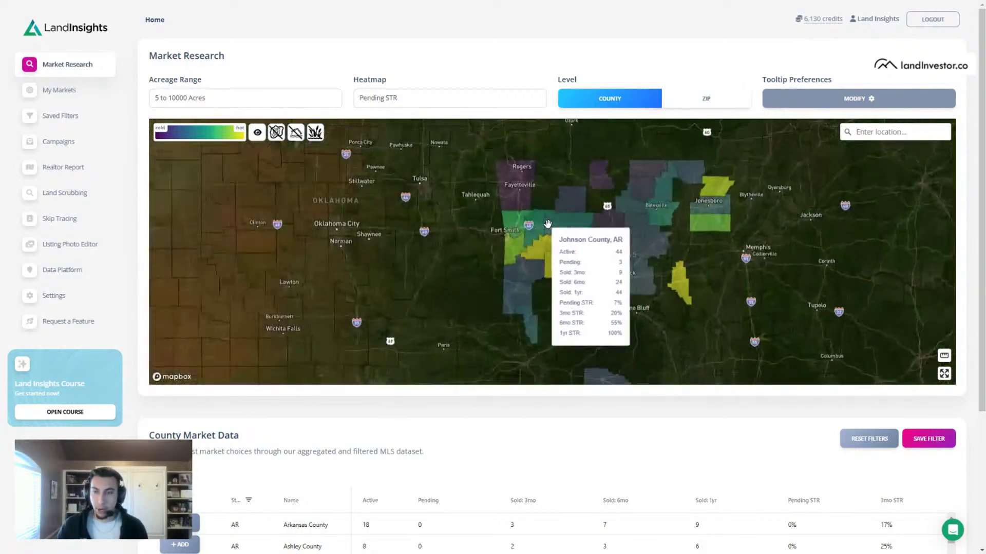
{"action": "left_click_drag", "start_coordinate": [726, 209], "coordinate": [521, 298]}
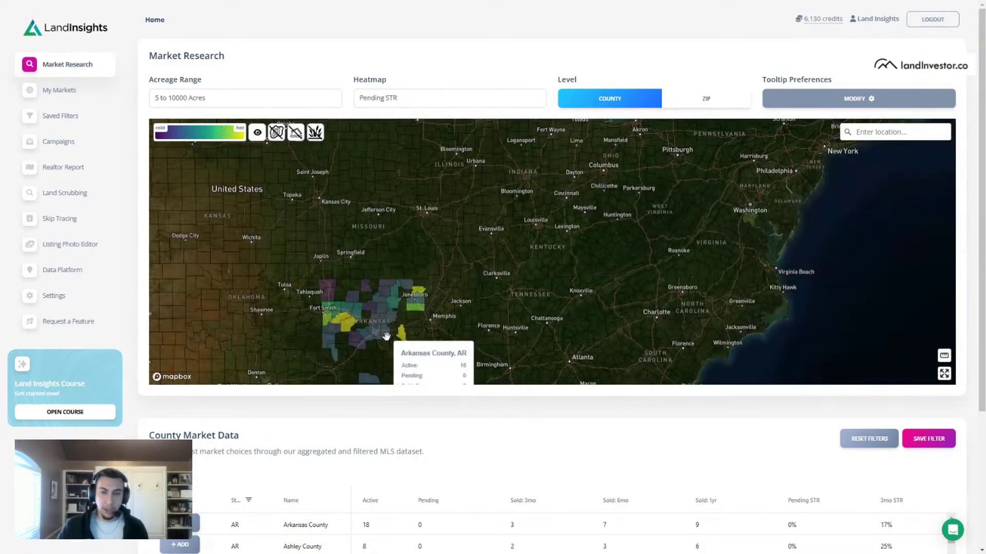
{"action": "left_click_drag", "start_coordinate": [392, 334], "coordinate": [495, 319]}
{"action": "scroll", "coordinate": [495, 318], "scroll_direction": "up", "scroll_amount": 3}
{"action": "scroll", "coordinate": [495, 301], "scroll_direction": "up", "scroll_amount": 5}
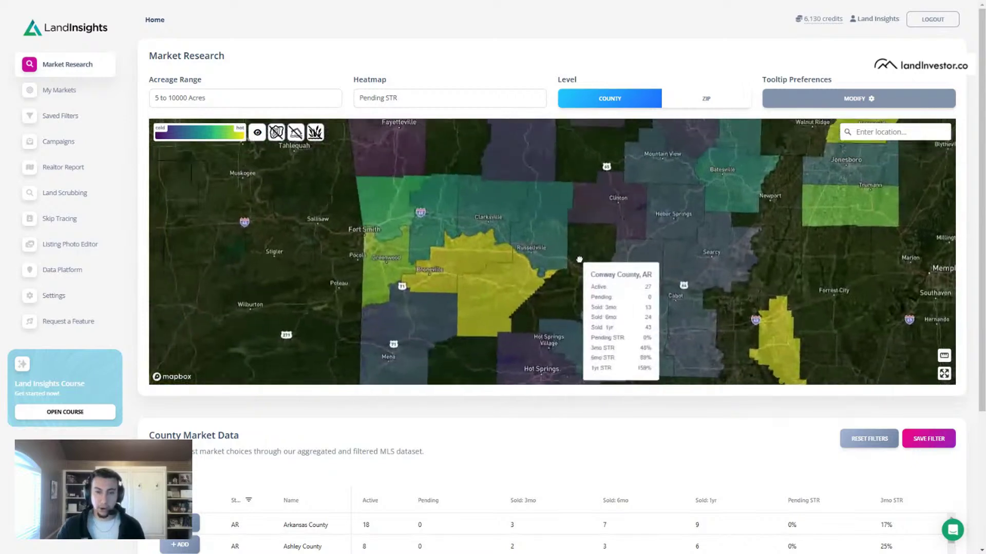
Step: Inspect the Crawford County tooltip and look over the county market data table
{"action": "left_click_drag", "start_coordinate": [383, 180], "coordinate": [402, 213]}
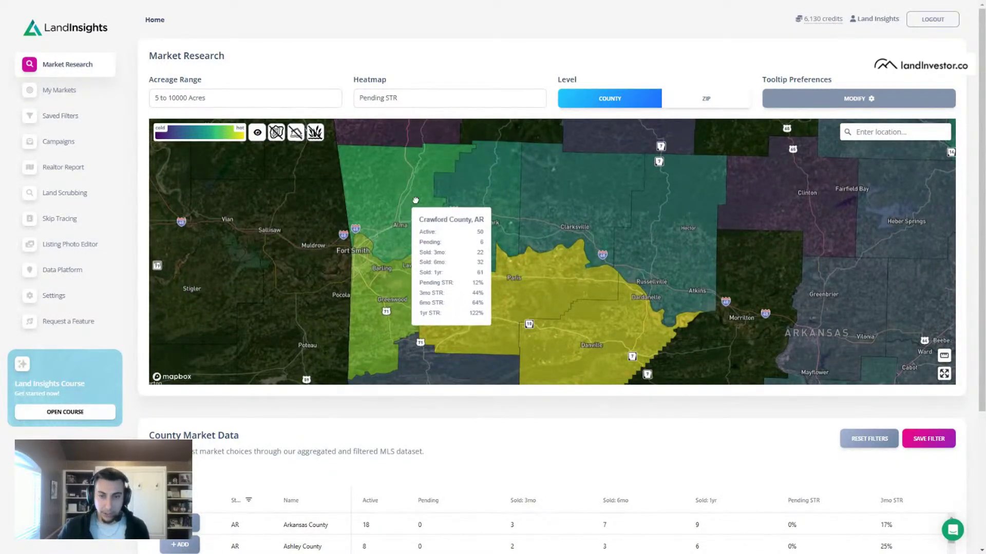
{"action": "scroll", "coordinate": [415, 200], "scroll_direction": "up", "scroll_amount": 3}
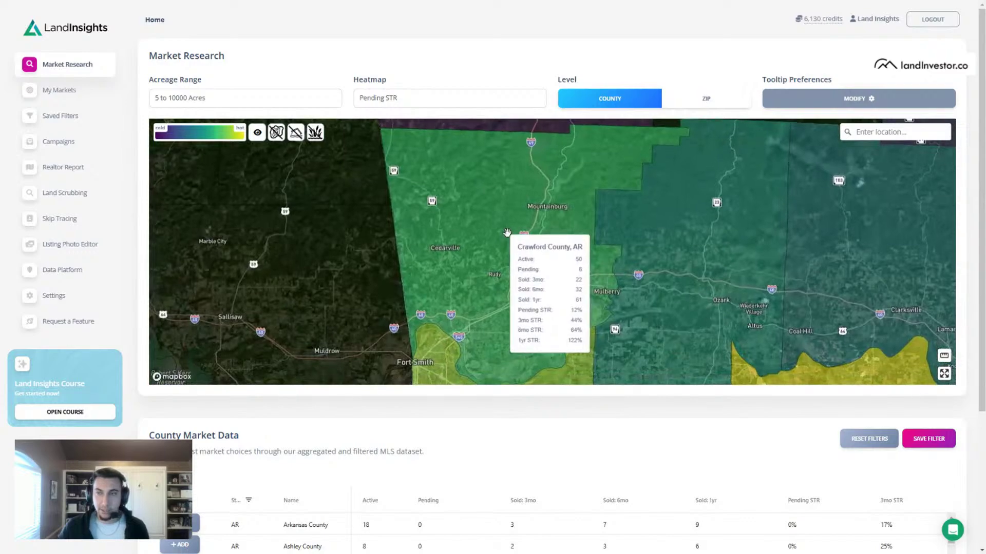
{"action": "scroll", "coordinate": [564, 216], "scroll_direction": "down", "scroll_amount": 3}
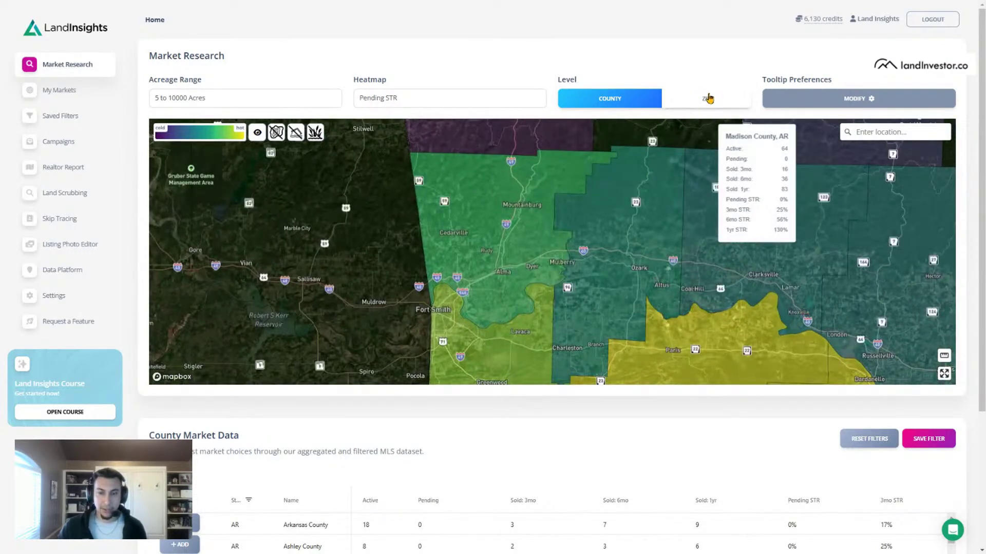
{"action": "scroll", "coordinate": [423, 443], "scroll_direction": "down", "scroll_amount": 3}
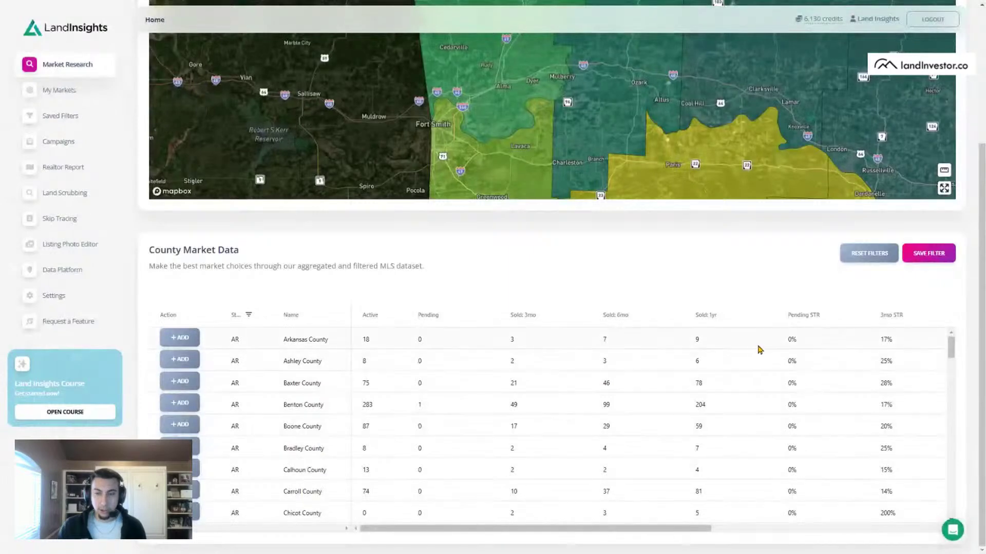
{"action": "scroll", "coordinate": [103, 305], "scroll_direction": "up", "scroll_amount": 3}
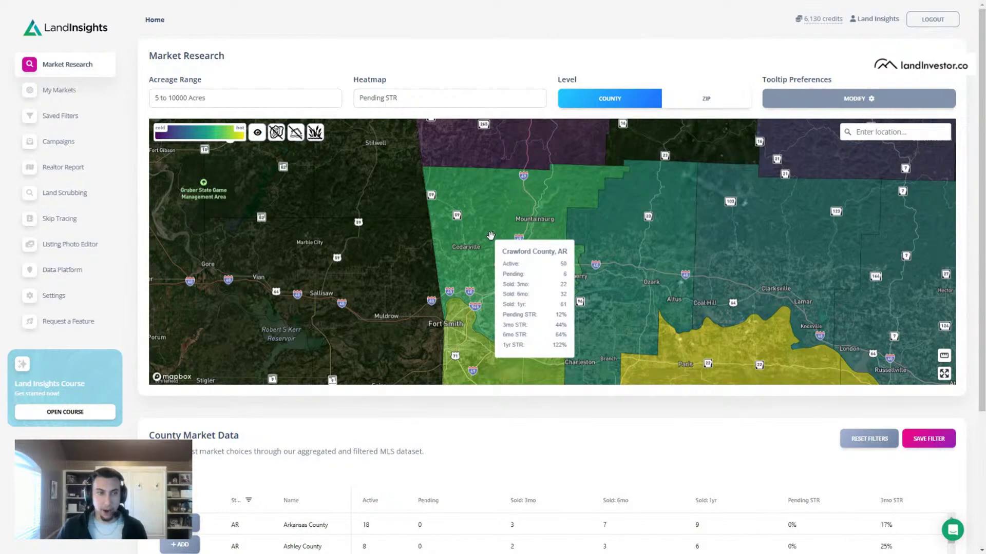
Step: Switch the market data to ZIP level and filter the county column to names containing "Craw"
{"action": "left_click", "coordinate": [700, 104]}
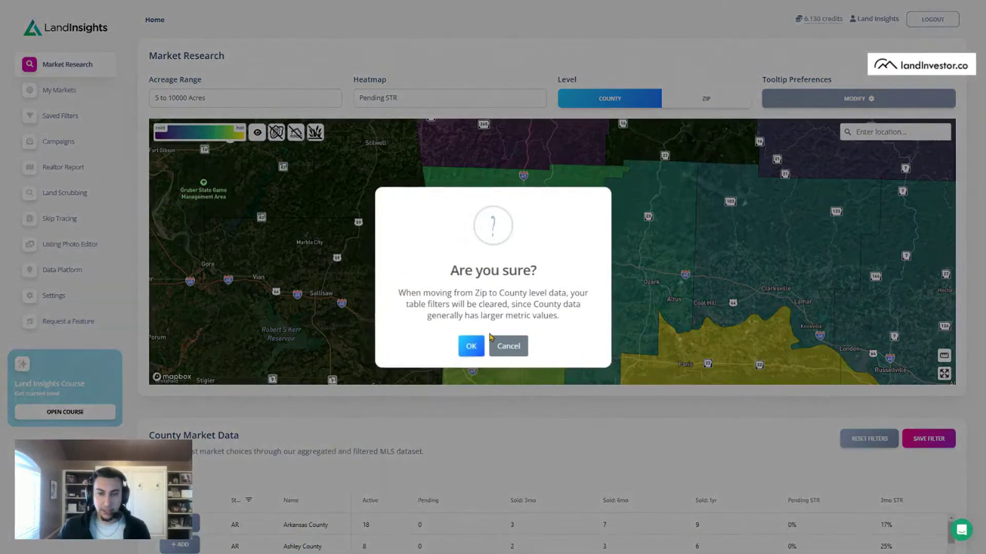
{"action": "left_click", "coordinate": [471, 347]}
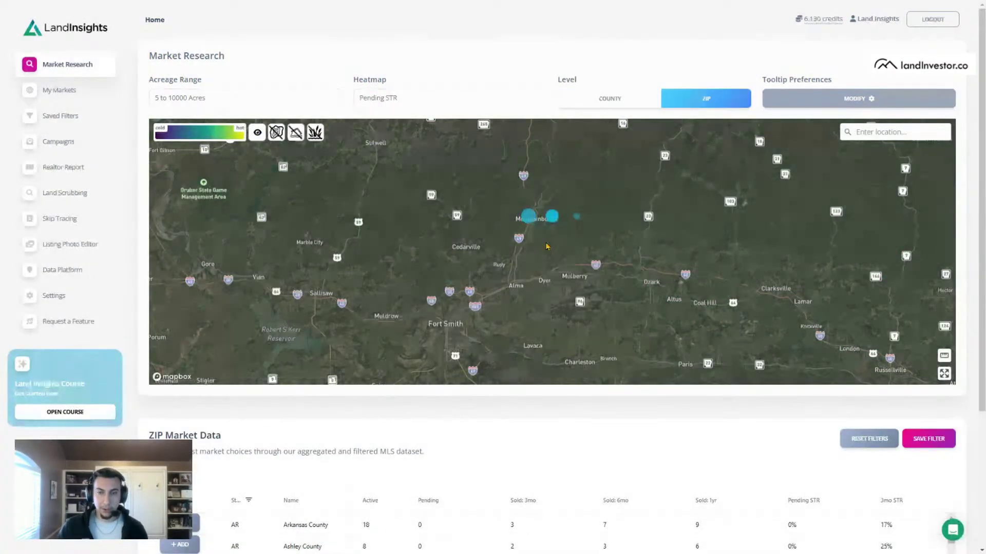
{"action": "scroll", "coordinate": [378, 323], "scroll_direction": "down", "scroll_amount": 3}
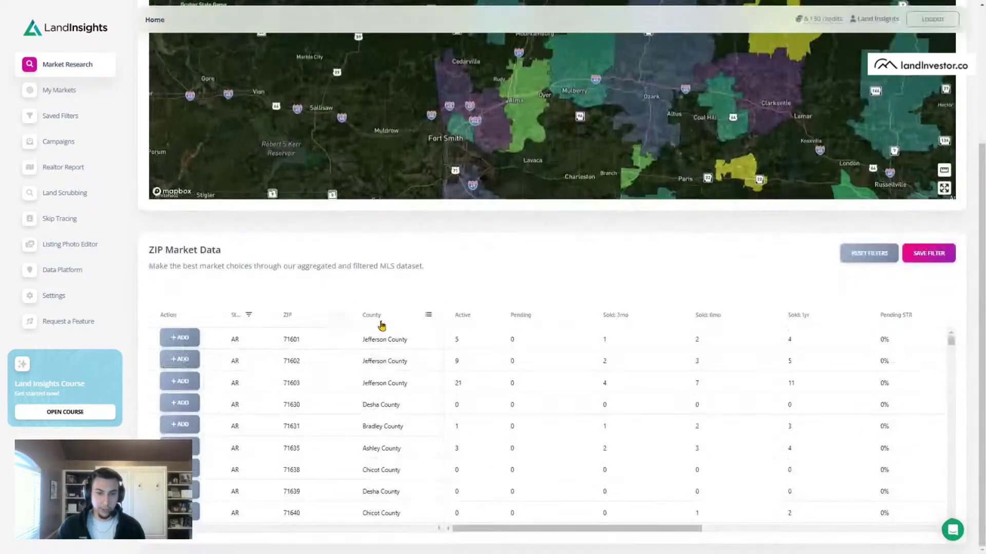
{"action": "left_click", "coordinate": [429, 315]}
{"action": "type", "text": "Craw"}
{"action": "left_click", "coordinate": [493, 445]}
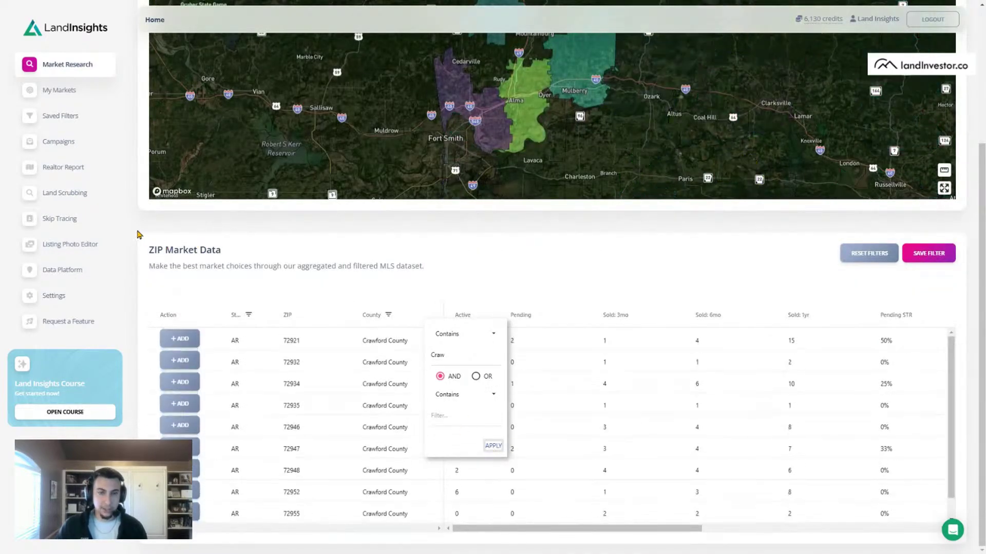
Step: Check the Pending STR tooltips of the Crawford County ZIP codes on the map, including 72934 and 72921
{"action": "scroll", "coordinate": [513, 308], "scroll_direction": "up", "scroll_amount": 4}
{"action": "left_click_drag", "start_coordinate": [579, 237], "coordinate": [585, 235]}
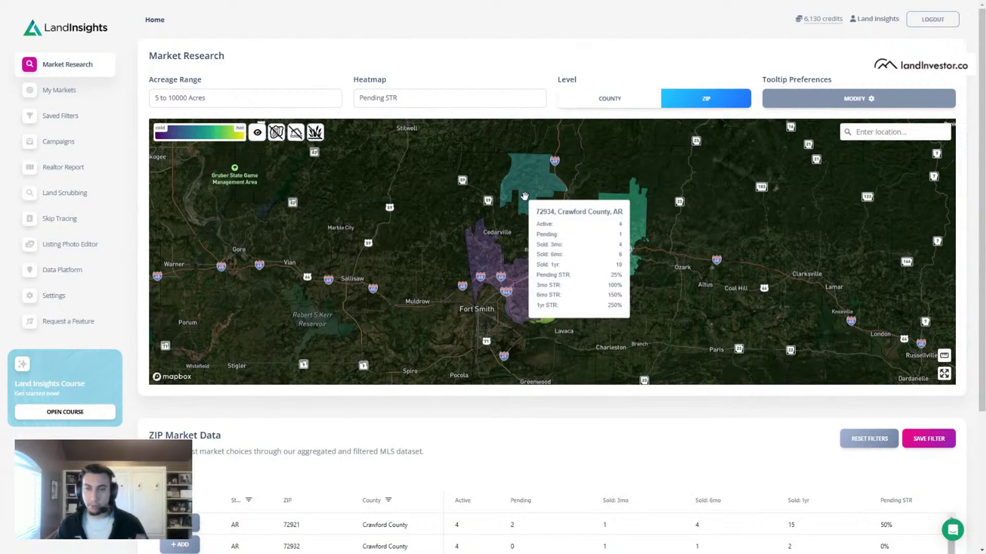
{"action": "scroll", "coordinate": [556, 261], "scroll_direction": "up", "scroll_amount": 3}
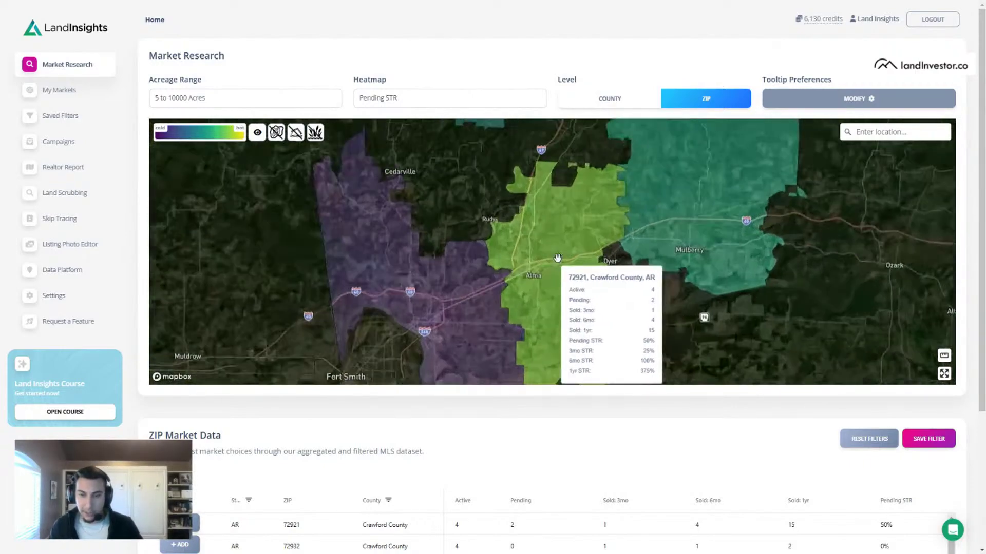
{"action": "scroll", "coordinate": [557, 258], "scroll_direction": "down", "scroll_amount": 3}
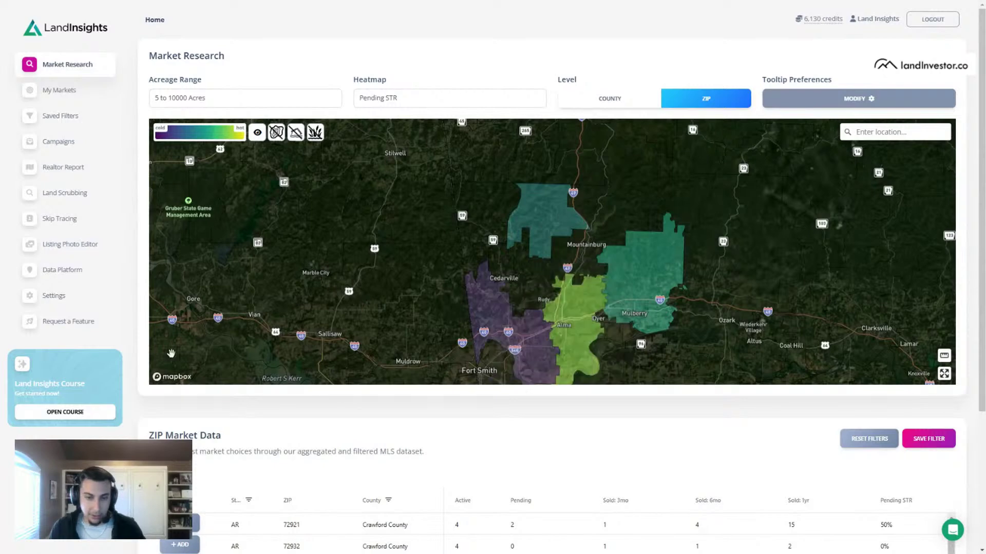
Step: Read through the Crawford County rows in the ZIP market data table and compare them with the map
{"action": "scroll", "coordinate": [132, 416], "scroll_direction": "down", "scroll_amount": 1}
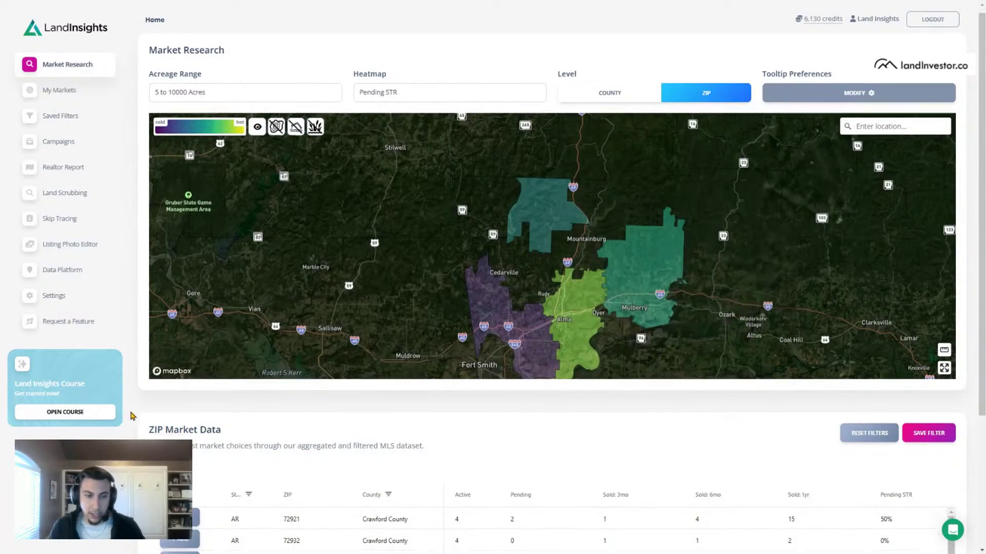
{"action": "scroll", "coordinate": [132, 416], "scroll_direction": "down", "scroll_amount": 4}
{"action": "left_click_drag", "start_coordinate": [380, 382], "coordinate": [406, 457]}
{"action": "left_click", "coordinate": [441, 275]}
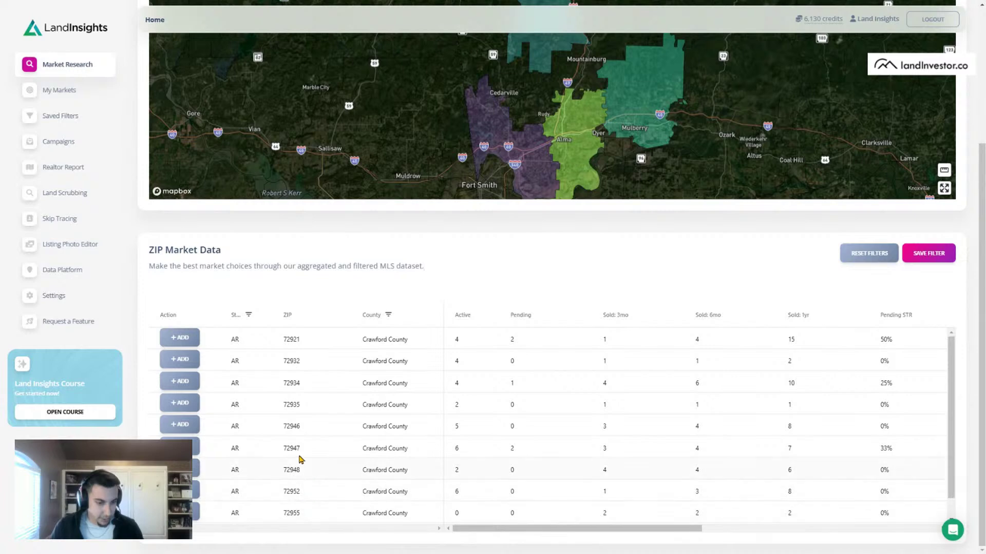
{"action": "scroll", "coordinate": [301, 459], "scroll_direction": "down", "scroll_amount": 1}
{"action": "scroll", "coordinate": [137, 242], "scroll_direction": "up", "scroll_amount": 1}
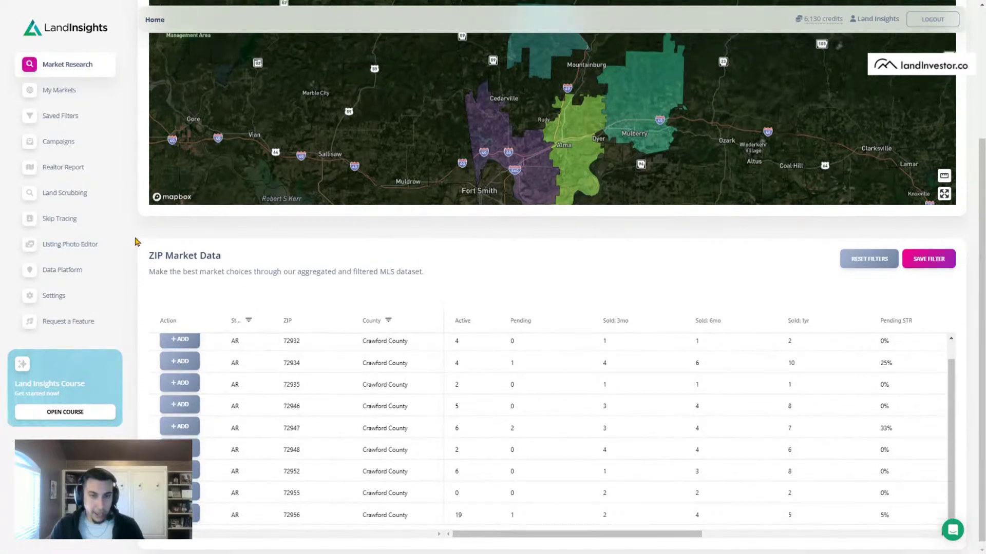
{"action": "scroll", "coordinate": [137, 242], "scroll_direction": "up", "scroll_amount": 4}
{"action": "left_click_drag", "start_coordinate": [673, 252], "coordinate": [620, 219]}
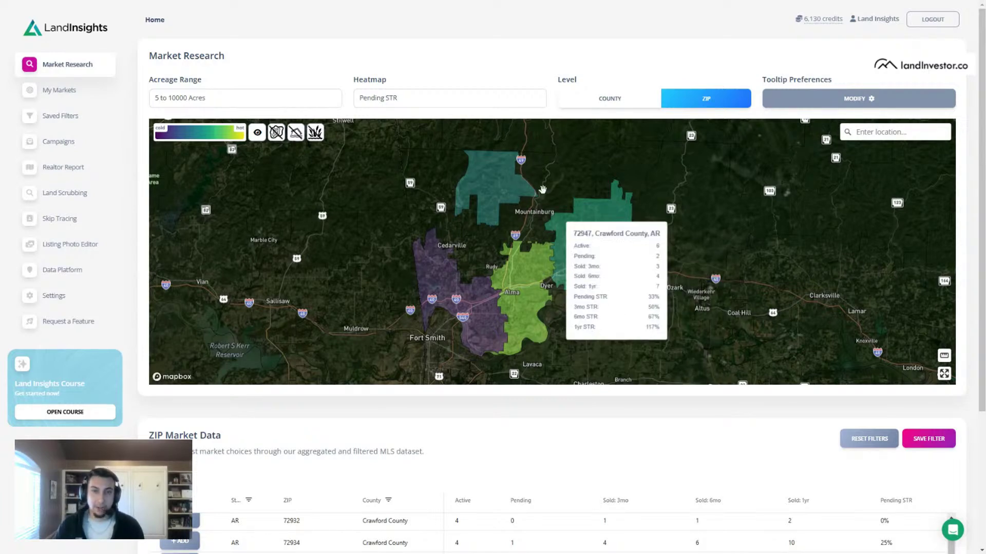
Step: Set the heatmap metric to Sold: 1yr for the Crawford County ZIP codes
{"action": "left_click", "coordinate": [417, 99]}
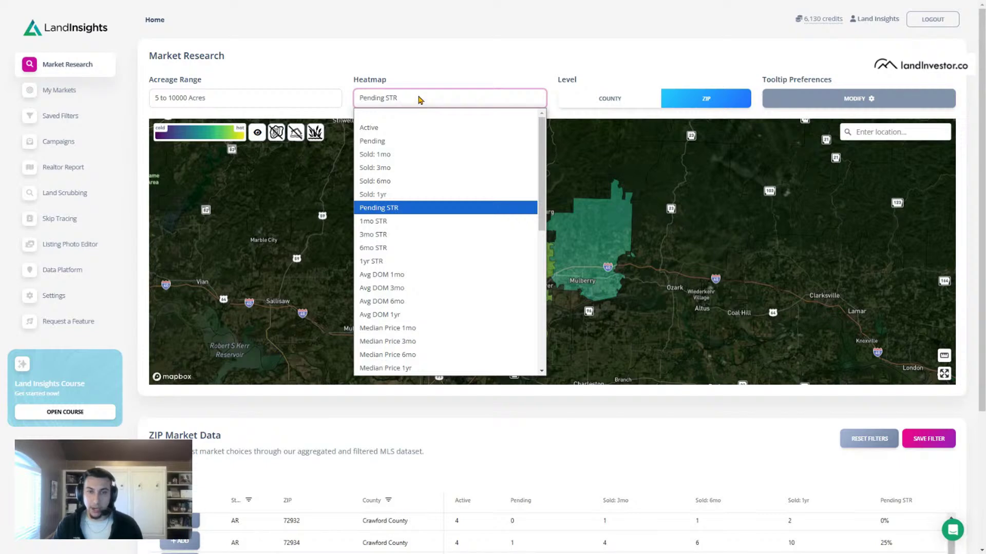
{"action": "left_click", "coordinate": [418, 99]}
{"action": "left_click", "coordinate": [418, 99]}
{"action": "left_click", "coordinate": [416, 178]}
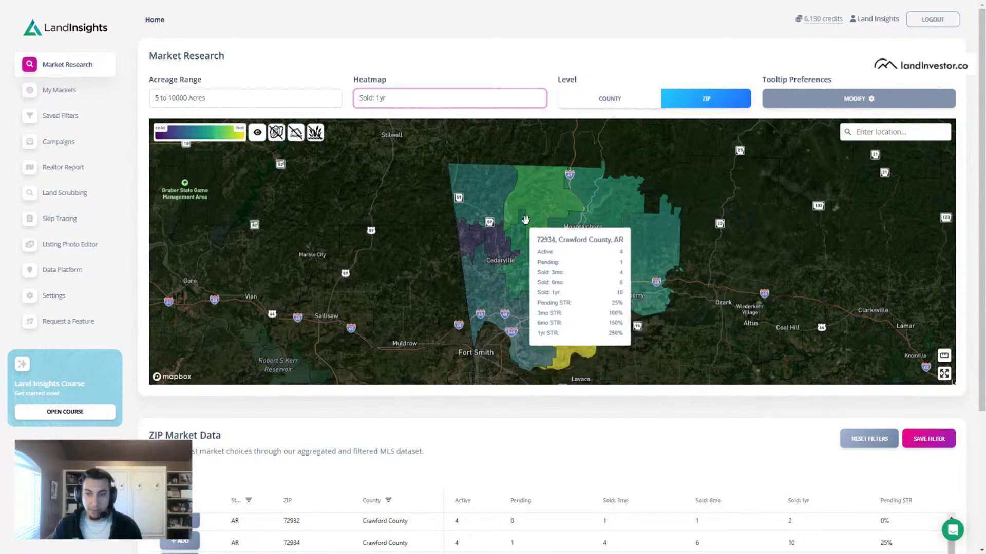
Step: Compare the one-year sales of Crawford County ZIP codes 72948, 72921 and 72956 on the map
{"action": "scroll", "coordinate": [493, 202], "scroll_direction": "up", "scroll_amount": 3}
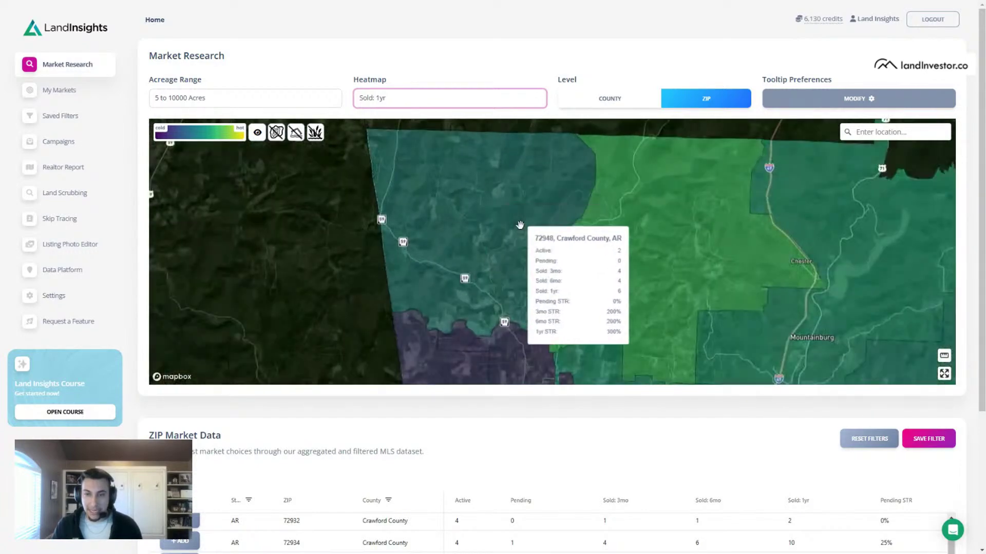
{"action": "scroll", "coordinate": [495, 215], "scroll_direction": "down", "scroll_amount": 5}
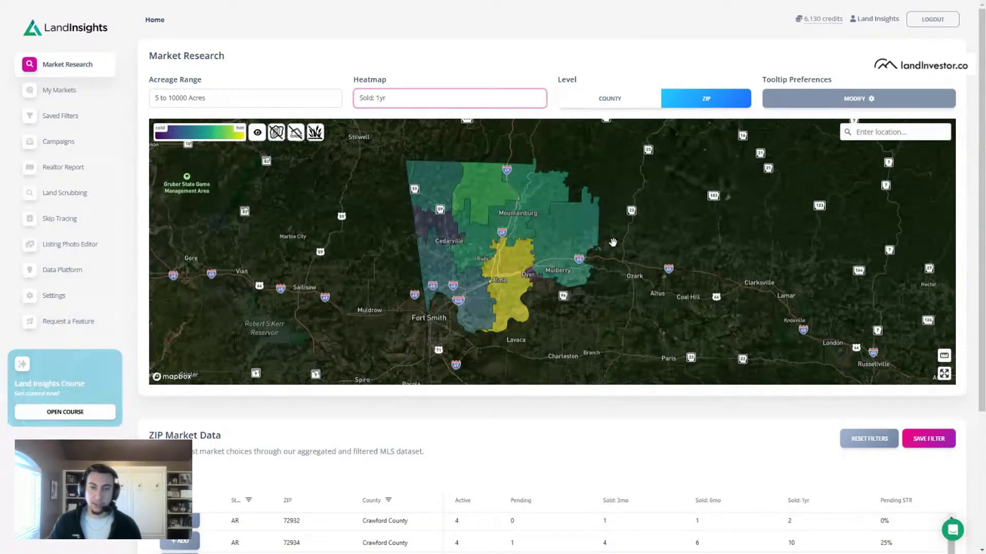
{"action": "mouse_move", "coordinate": [553, 266]}
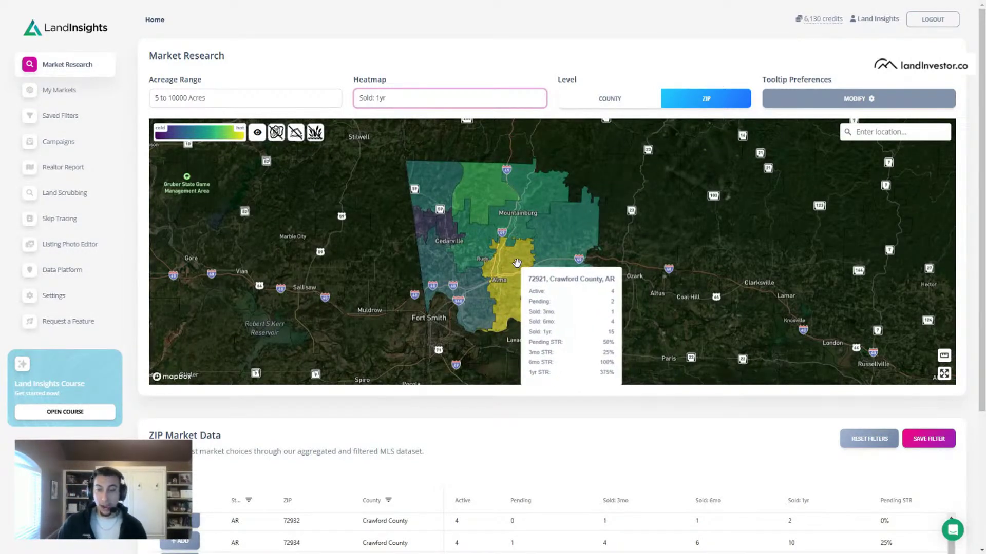
{"action": "scroll", "coordinate": [442, 264], "scroll_direction": "up", "scroll_amount": 3}
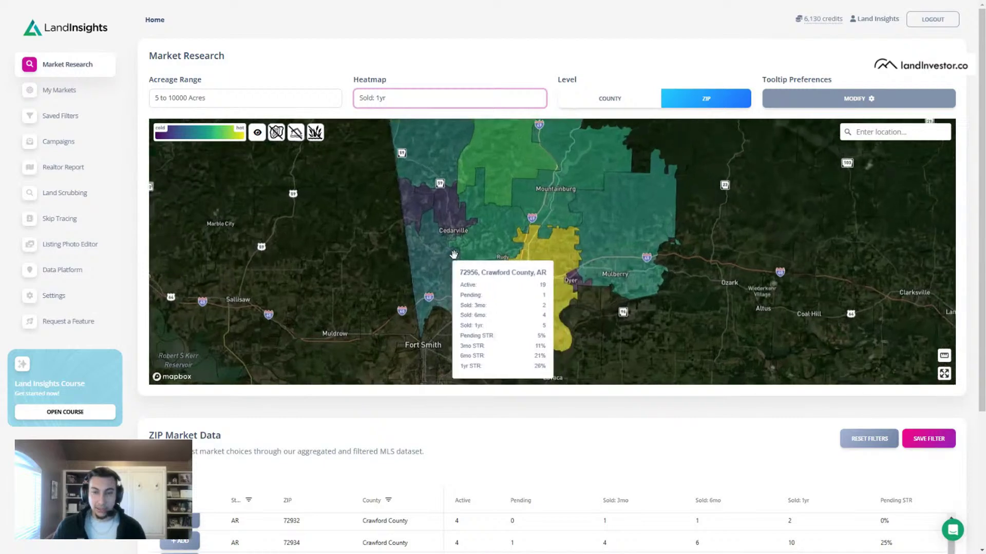
{"action": "left_click_drag", "start_coordinate": [489, 155], "coordinate": [452, 189]}
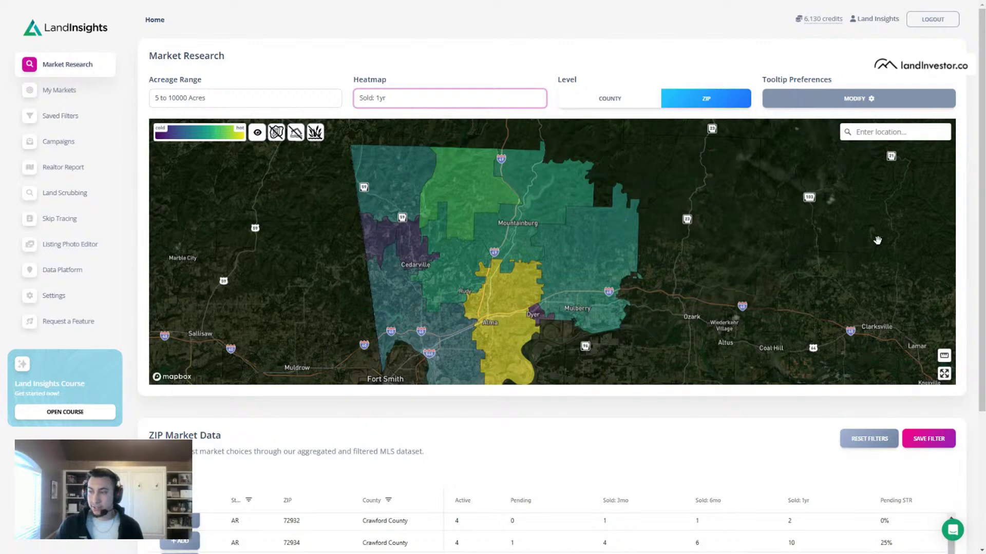
{"action": "left_click_drag", "start_coordinate": [681, 294], "coordinate": [701, 275]}
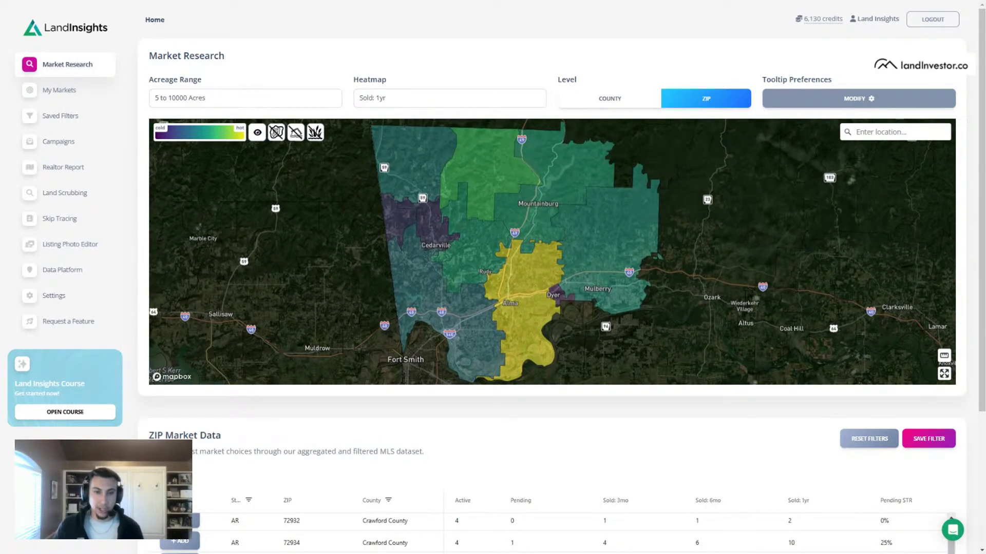
Step: Compare the sales and STR tooltips of Crawford County ZIP codes 72947 and 72921 on the map
{"action": "mouse_move", "coordinate": [615, 273]}
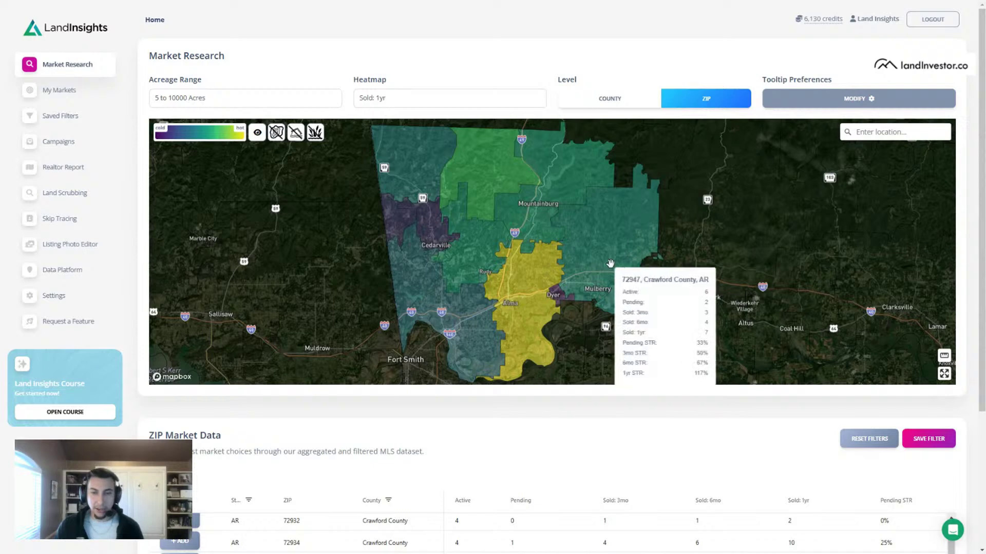
{"action": "left_click_drag", "start_coordinate": [484, 292], "coordinate": [464, 274]}
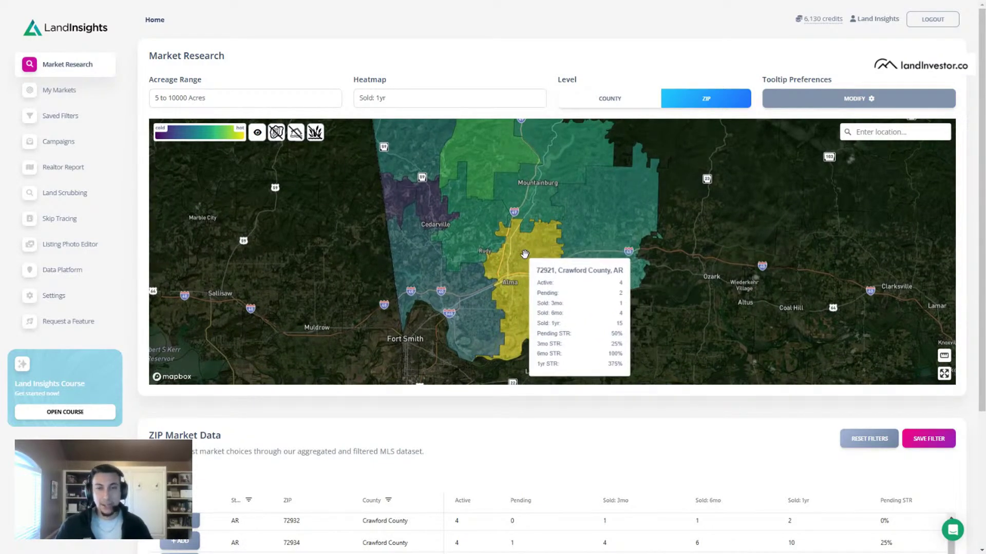
{"action": "left_click_drag", "start_coordinate": [506, 267], "coordinate": [502, 235]}
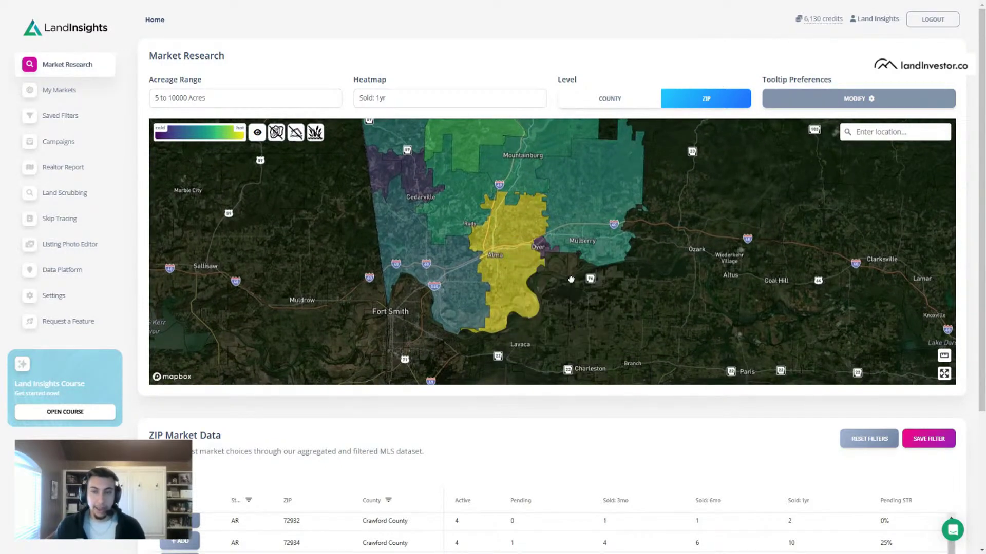
{"action": "left_click_drag", "start_coordinate": [570, 280], "coordinate": [587, 310]}
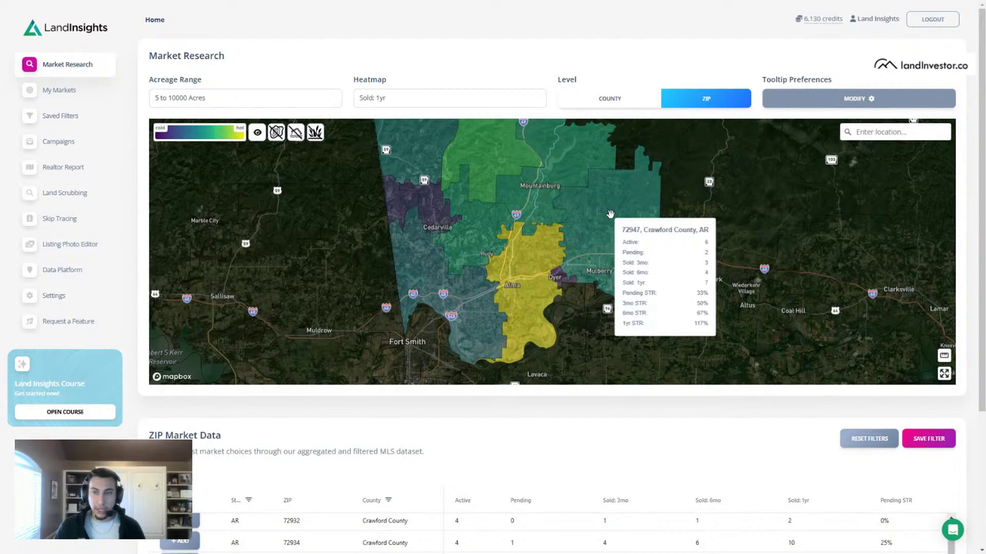
{"action": "left_click_drag", "start_coordinate": [561, 142], "coordinate": [573, 167]}
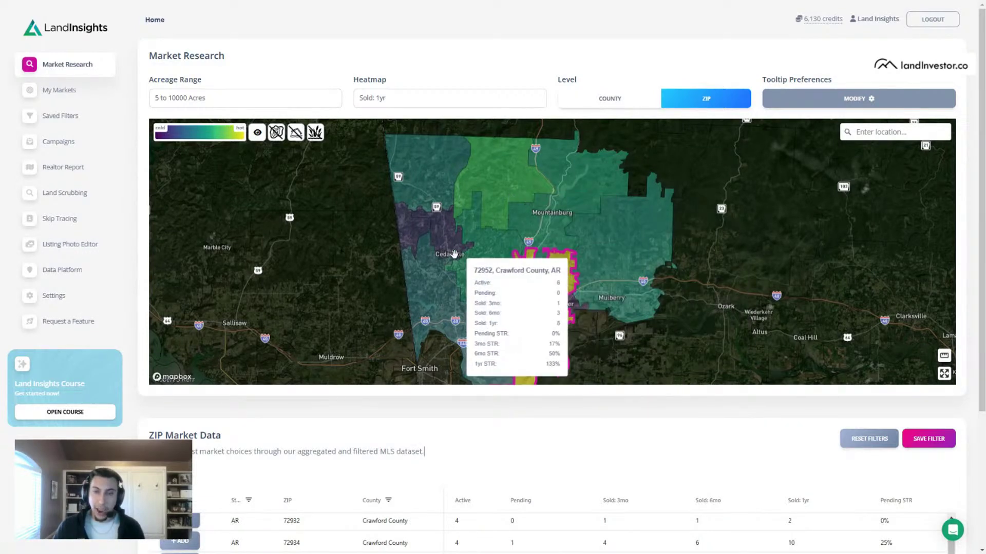
Step: Add Crawford County ZIP codes to the saved markets from the map, including 72934, 72947 and 72946
{"action": "left_click", "coordinate": [437, 241]}
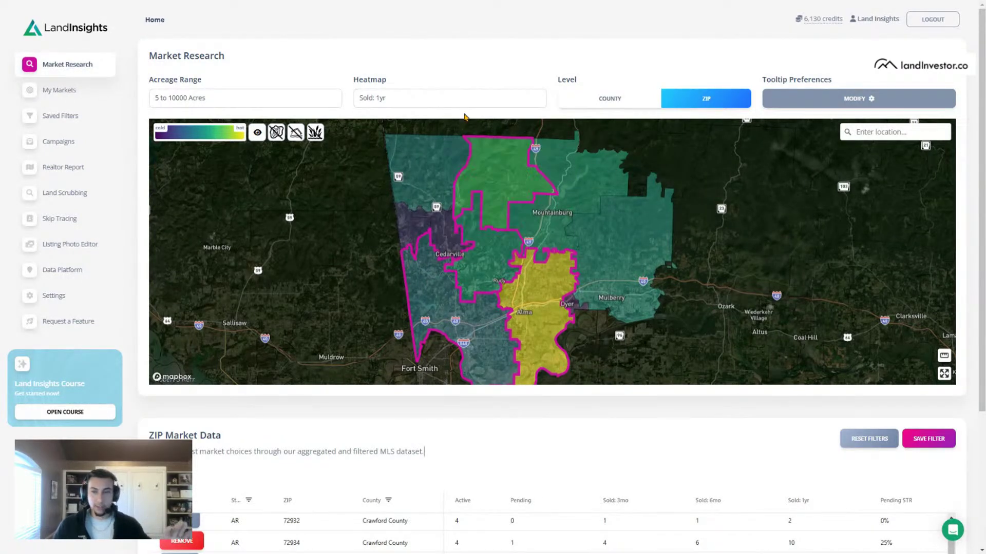
{"action": "mouse_move", "coordinate": [648, 242]}
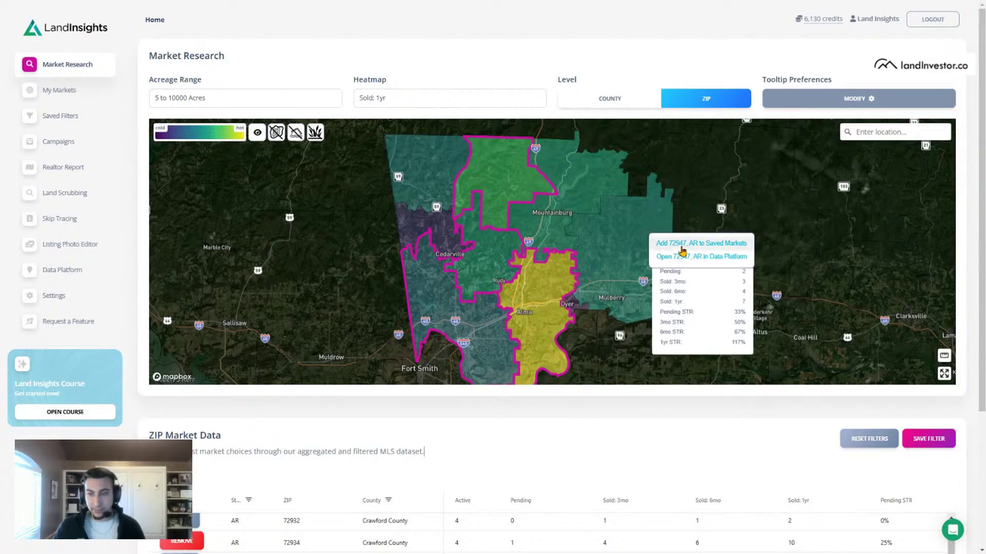
{"action": "left_click", "coordinate": [682, 244]}
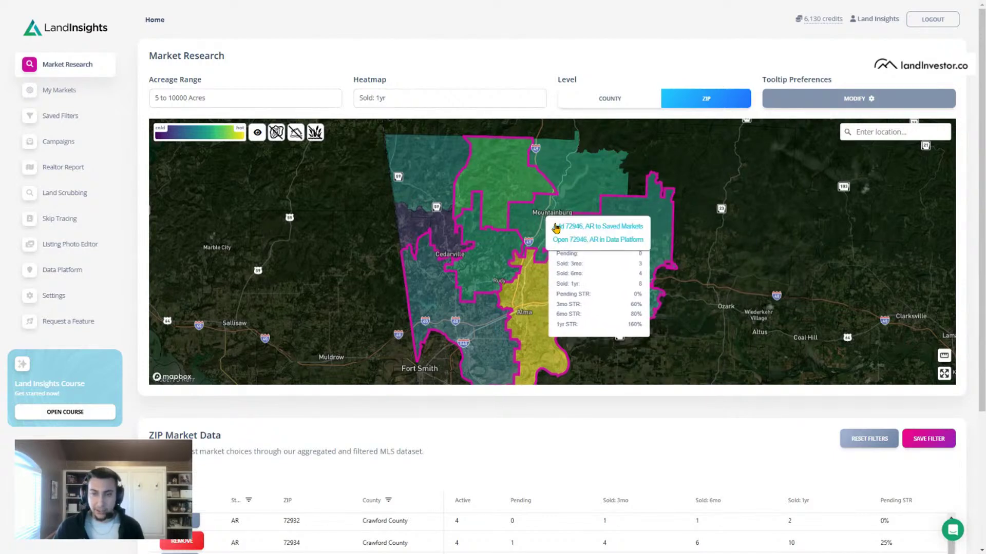
{"action": "left_click", "coordinate": [556, 229]}
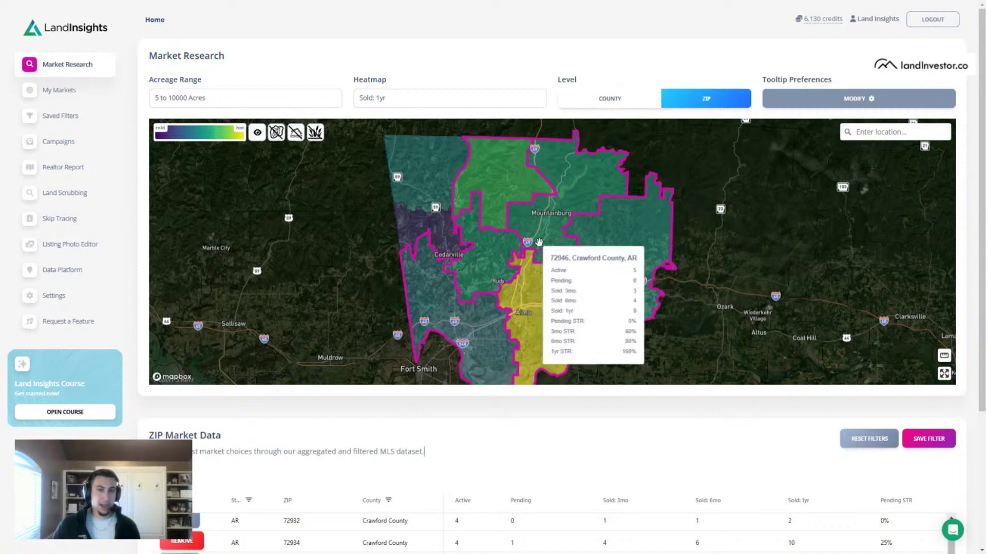
{"action": "left_click_drag", "start_coordinate": [542, 249], "coordinate": [549, 241]}
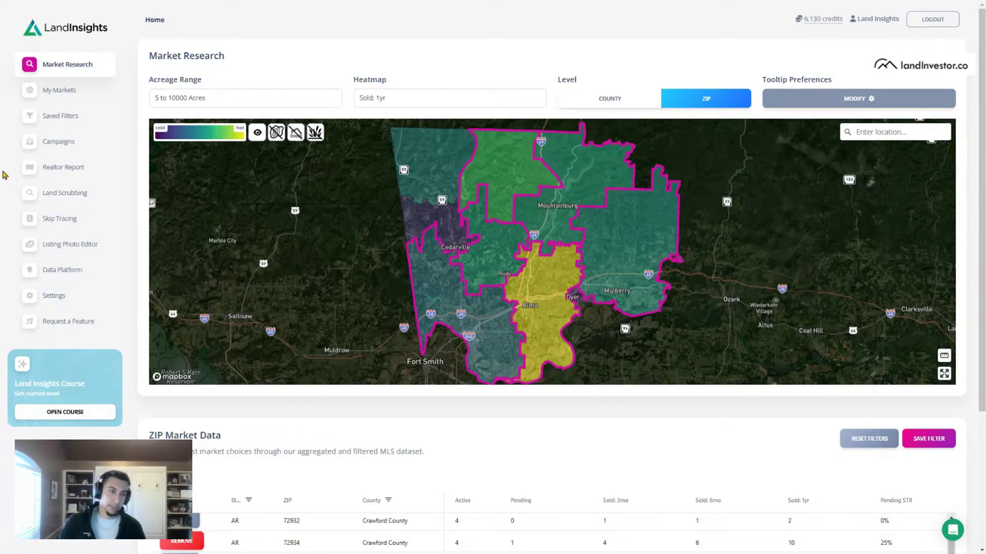
{"action": "scroll", "coordinate": [546, 205], "scroll_direction": "down", "scroll_amount": 3}
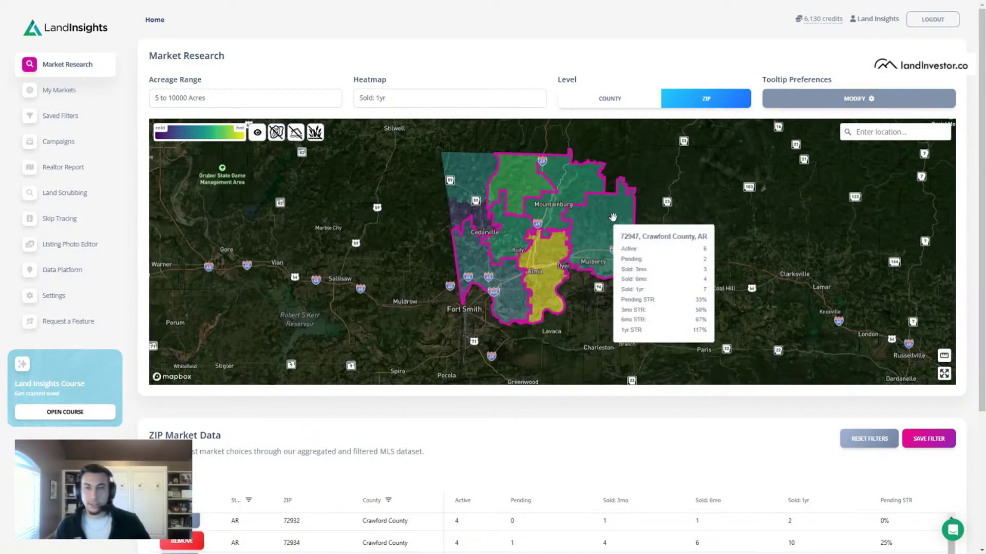
{"action": "mouse_move", "coordinate": [592, 214]}
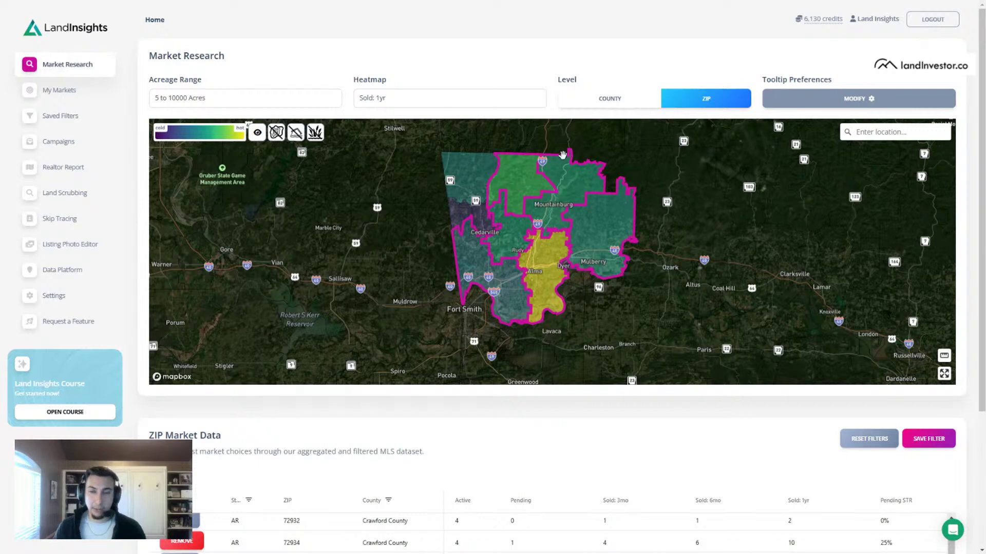
{"action": "mouse_move", "coordinate": [553, 240]}
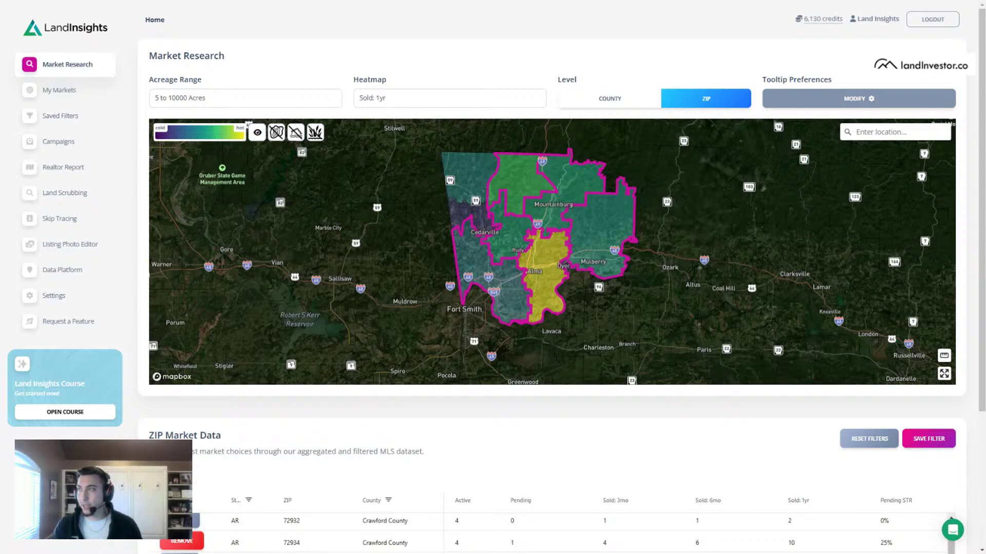
{"action": "mouse_move", "coordinate": [566, 224]}
{"action": "left_mouse_down"}
{"action": "mouse_move", "coordinate": [547, 259]}
{"action": "mouse_move", "coordinate": [560, 238]}
{"action": "left_mouse_up"}
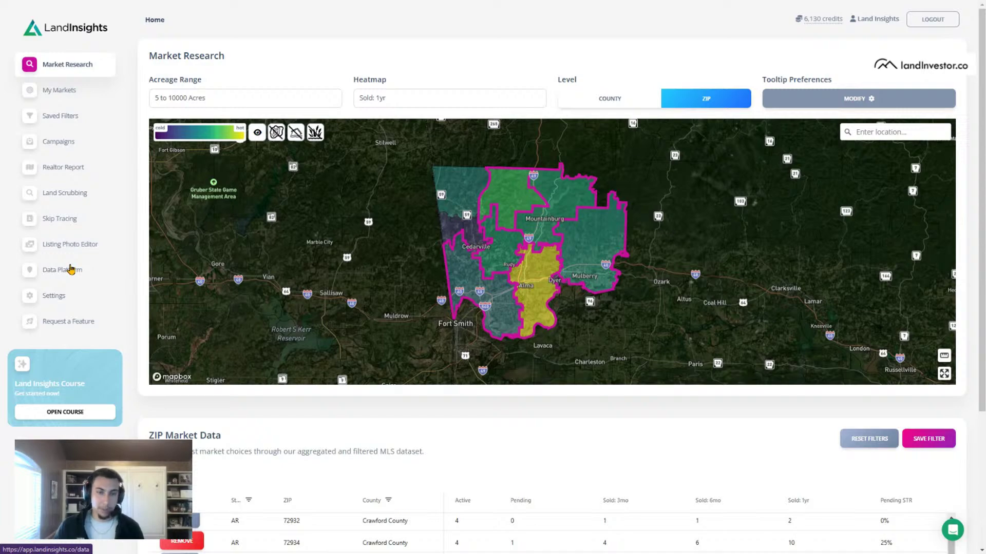
Step: Switch the market data back to county level and open Crawford County in the data platform
{"action": "left_click", "coordinate": [634, 102]}
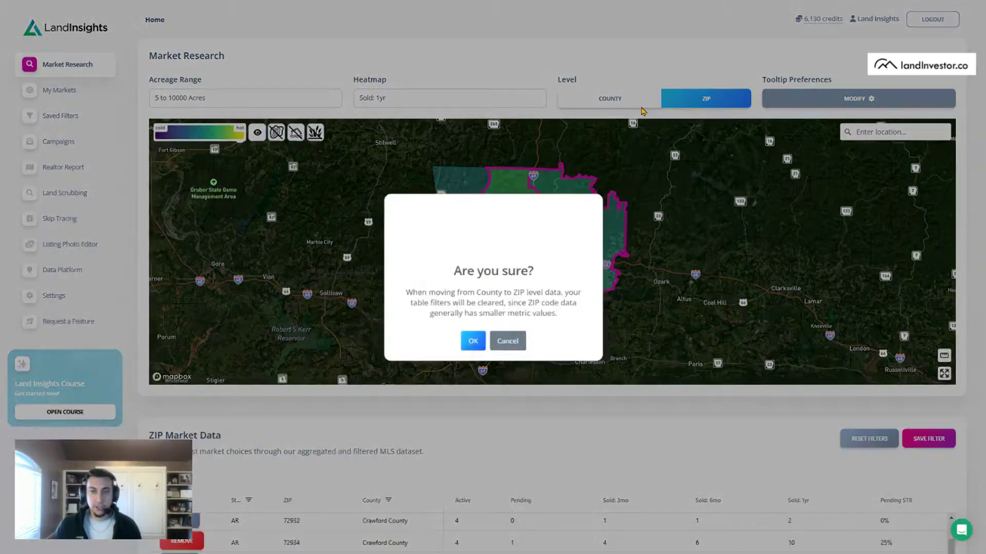
{"action": "left_click", "coordinate": [471, 346]}
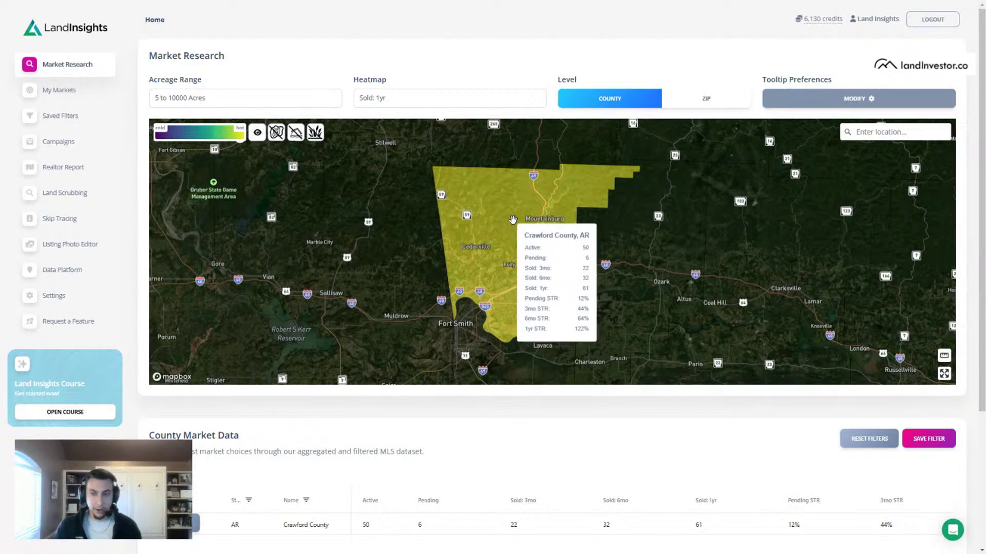
{"action": "left_click", "coordinate": [519, 231]}
{"action": "left_click", "coordinate": [542, 246]}
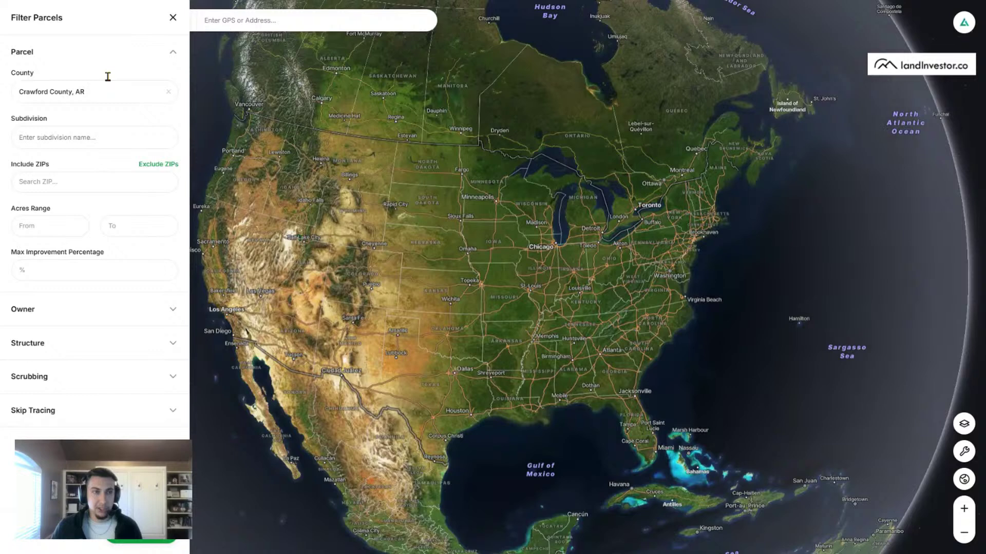
Step: Check the parcel list for all of Crawford County, AR without further filters, and return to the filter form
{"action": "left_click", "coordinate": [95, 89]}
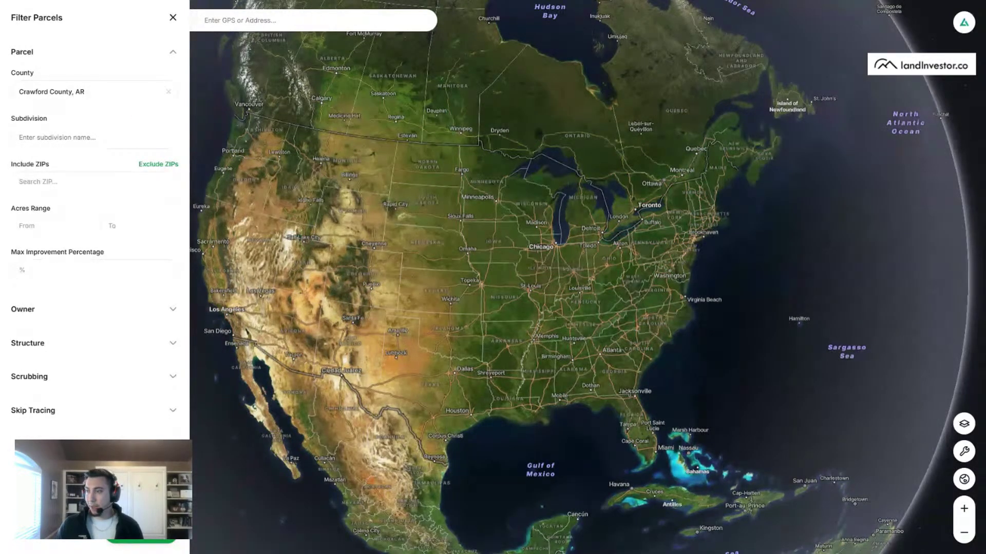
{"action": "left_click", "coordinate": [76, 135]}
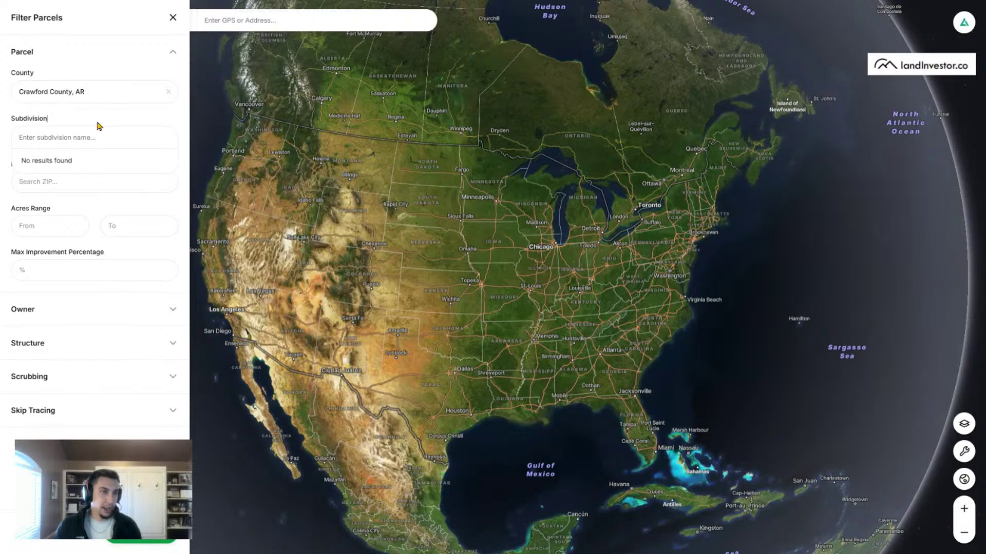
{"action": "left_click", "coordinate": [136, 539]}
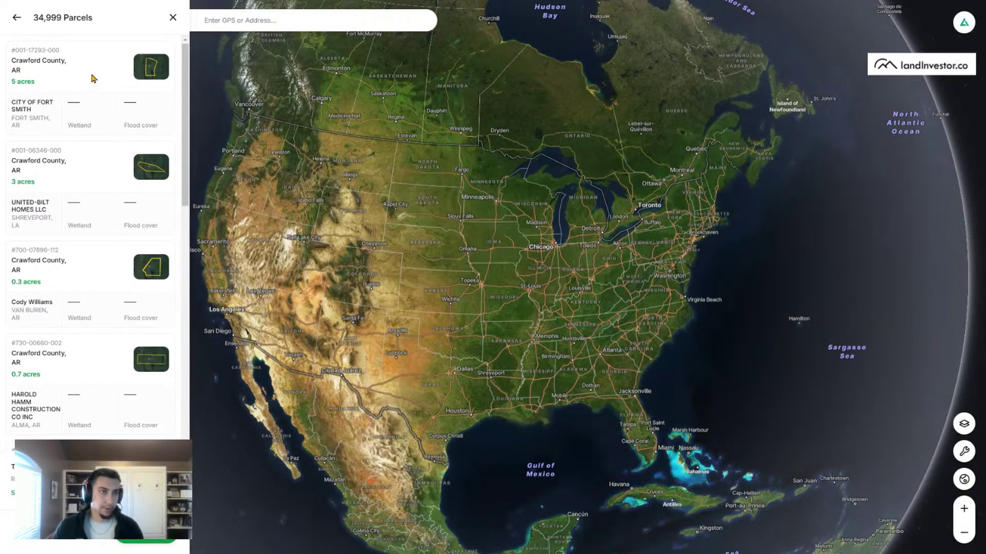
{"action": "left_click", "coordinate": [15, 18]}
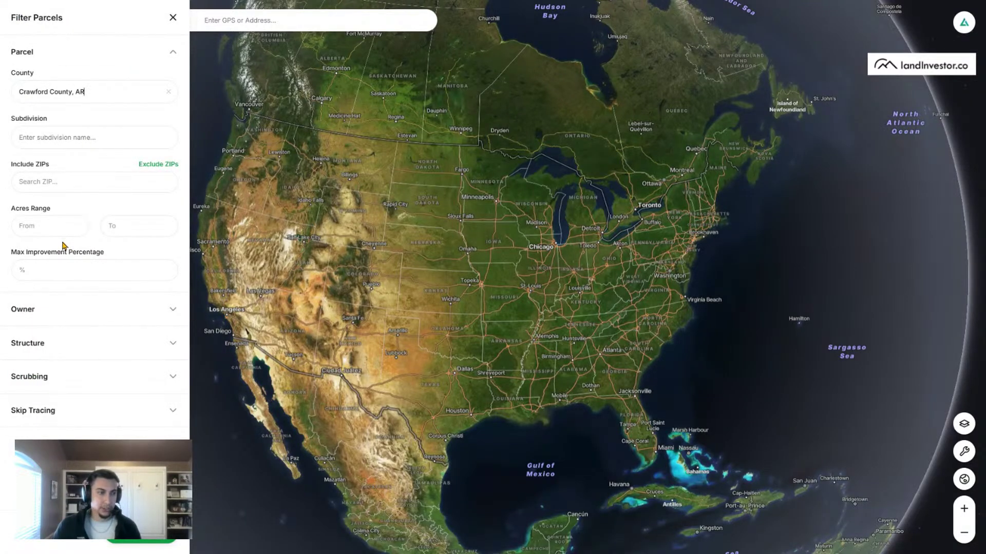
Step: Set the parcel filter's acres range from 5 to 10 and look over the owner filter options
{"action": "left_click", "coordinate": [64, 235]}
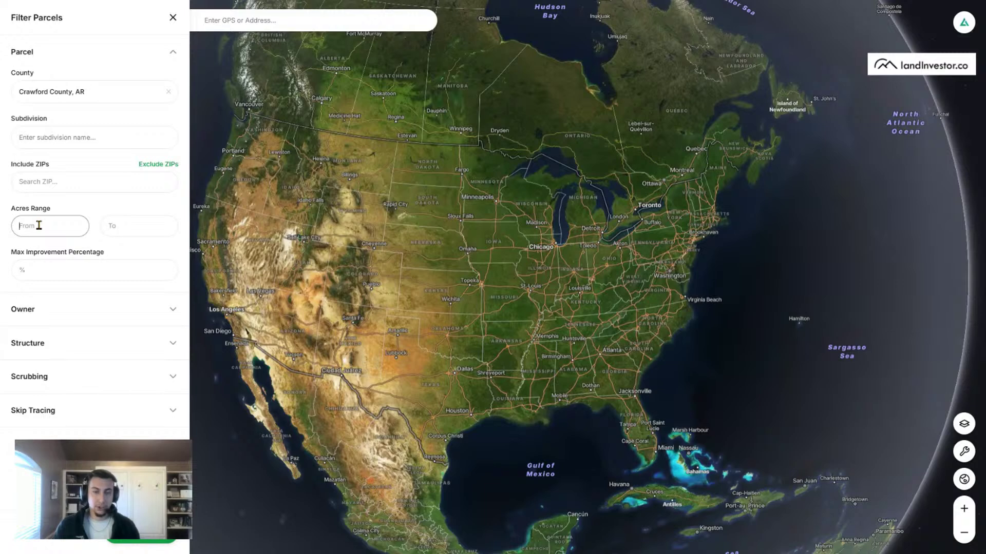
{"action": "key", "text": "Tab"}
{"action": "type", "text": "1"}
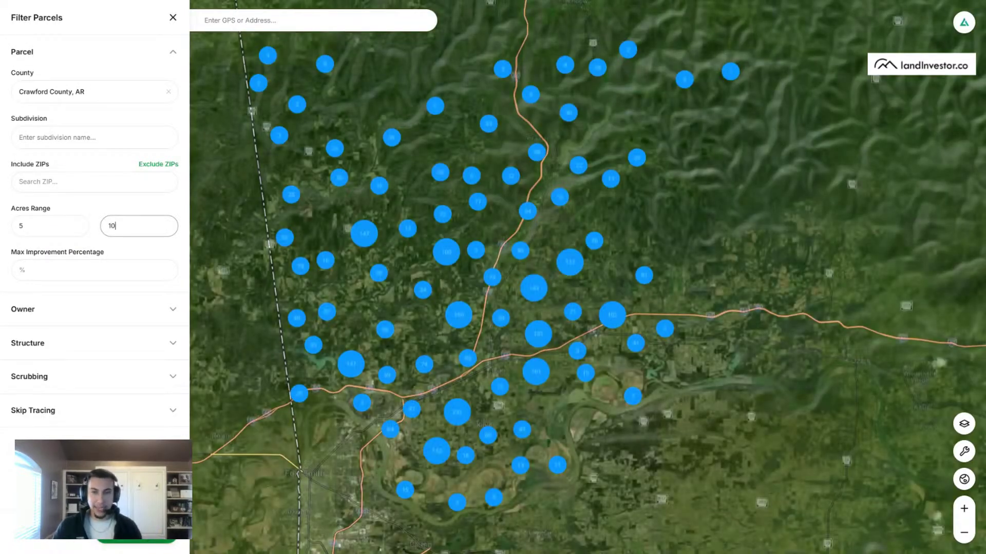
{"action": "left_click_drag", "start_coordinate": [483, 326], "coordinate": [540, 319]}
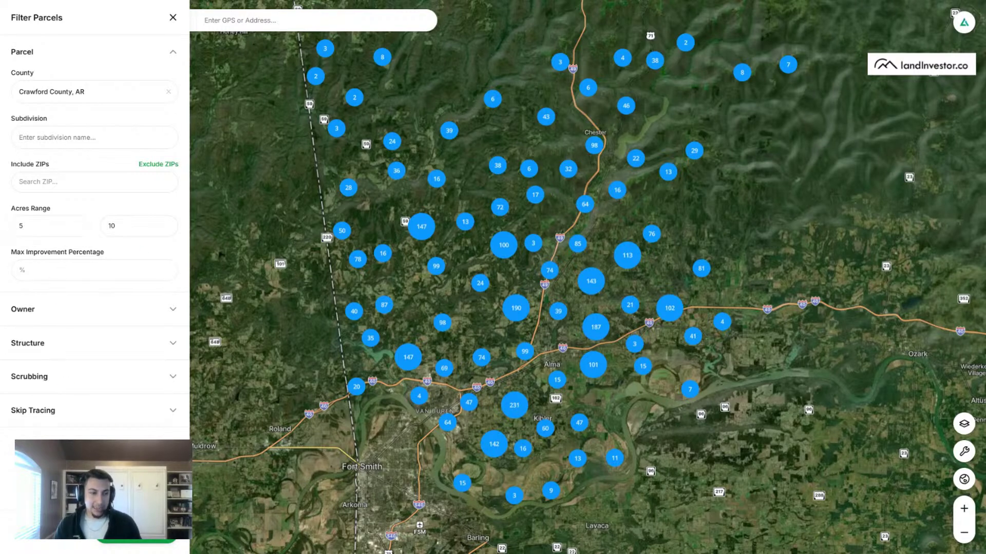
{"action": "left_click", "coordinate": [80, 311]}
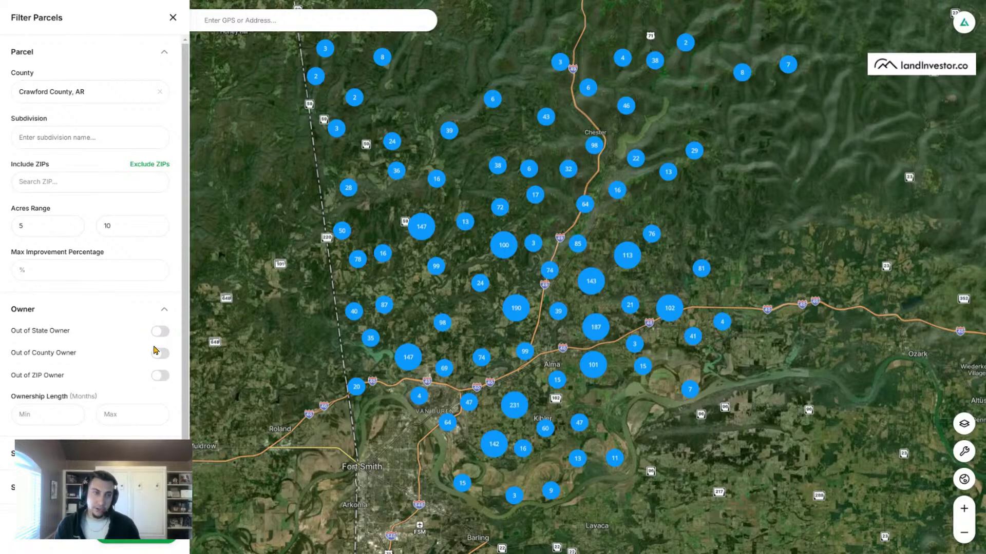
{"action": "left_click", "coordinate": [138, 314]}
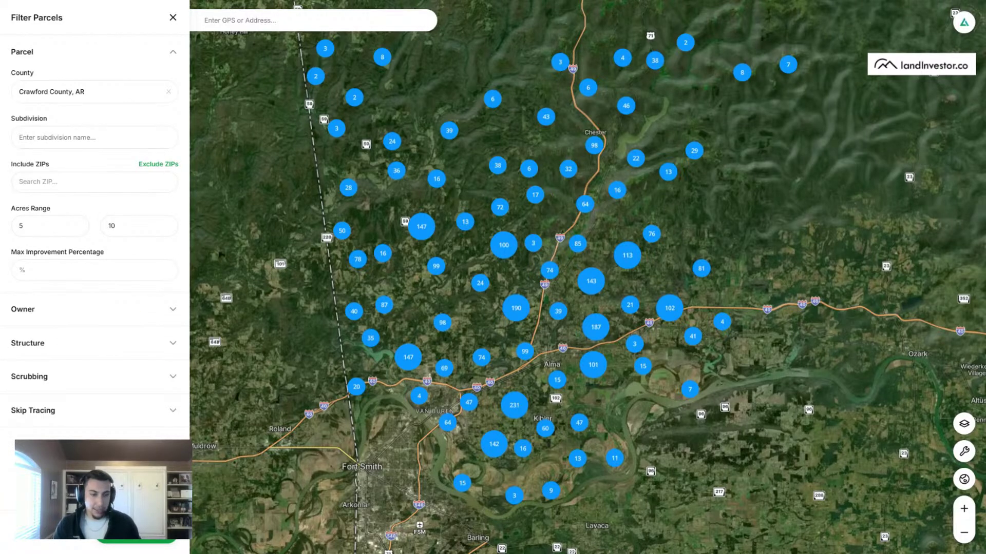
Step: List the filtered Crawford County parcels and open the 5-acre Alma parcel owned by a family revocable living trust
{"action": "left_click", "coordinate": [145, 541]}
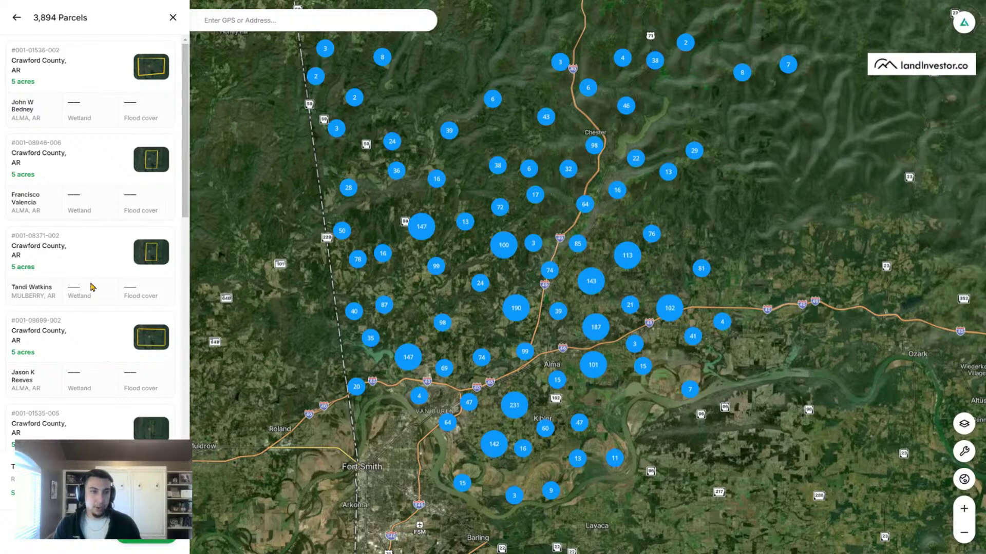
{"action": "scroll", "coordinate": [93, 174], "scroll_direction": "down", "scroll_amount": 8}
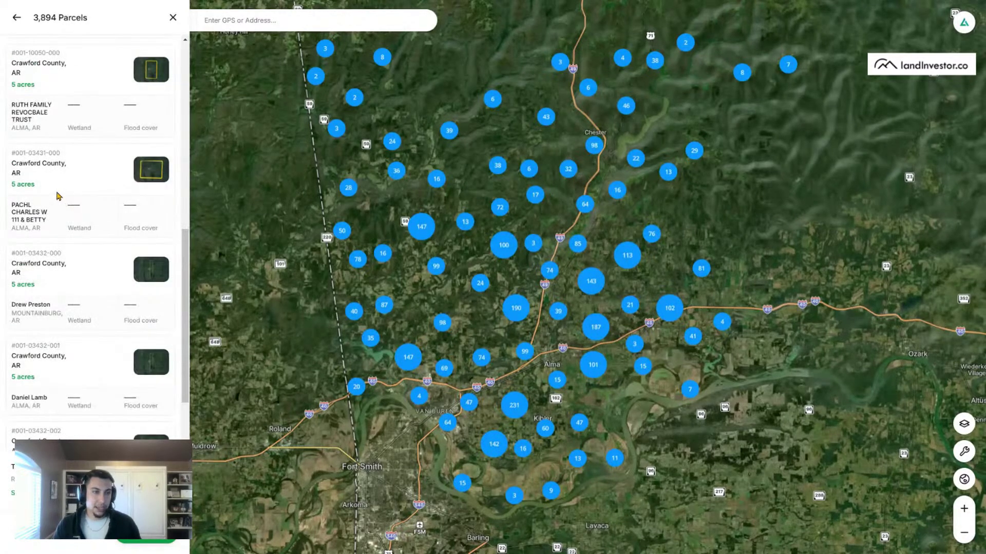
{"action": "scroll", "coordinate": [57, 343], "scroll_direction": "down", "scroll_amount": 4}
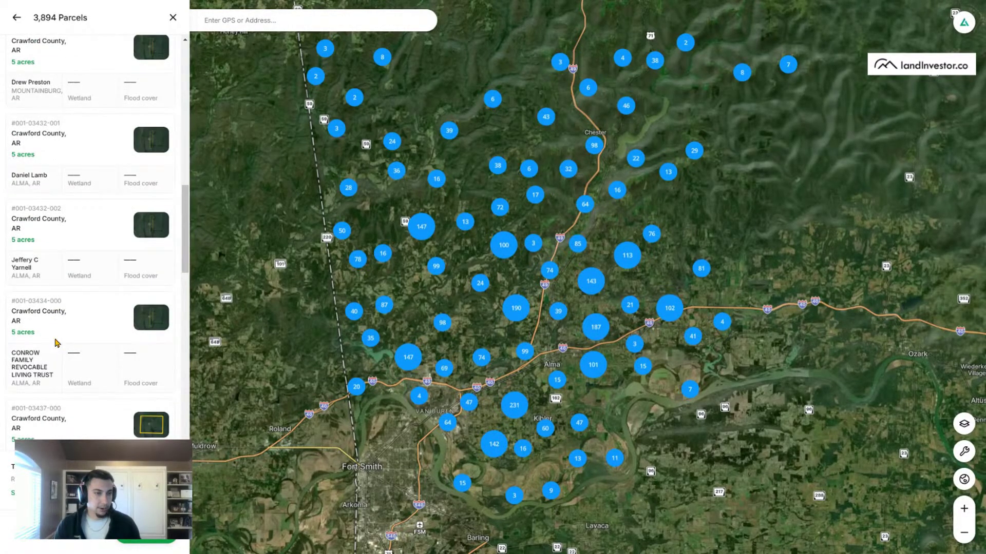
{"action": "left_click", "coordinate": [112, 313]}
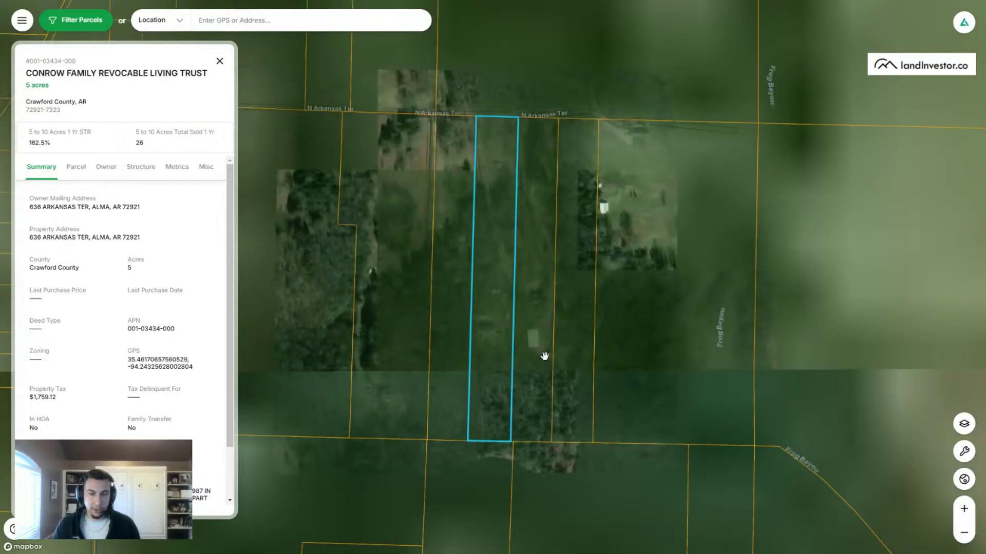
Step: Examine the trust-owned parcel's road frontage, boundary and structures on the satellite map
{"action": "scroll", "coordinate": [515, 239], "scroll_direction": "up", "scroll_amount": 2}
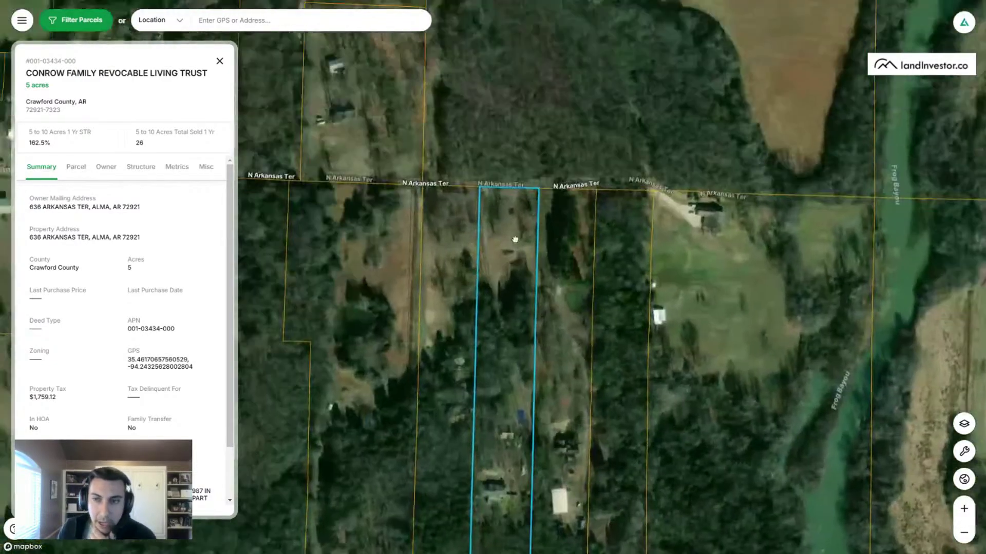
{"action": "scroll", "coordinate": [510, 195], "scroll_direction": "up", "scroll_amount": 3}
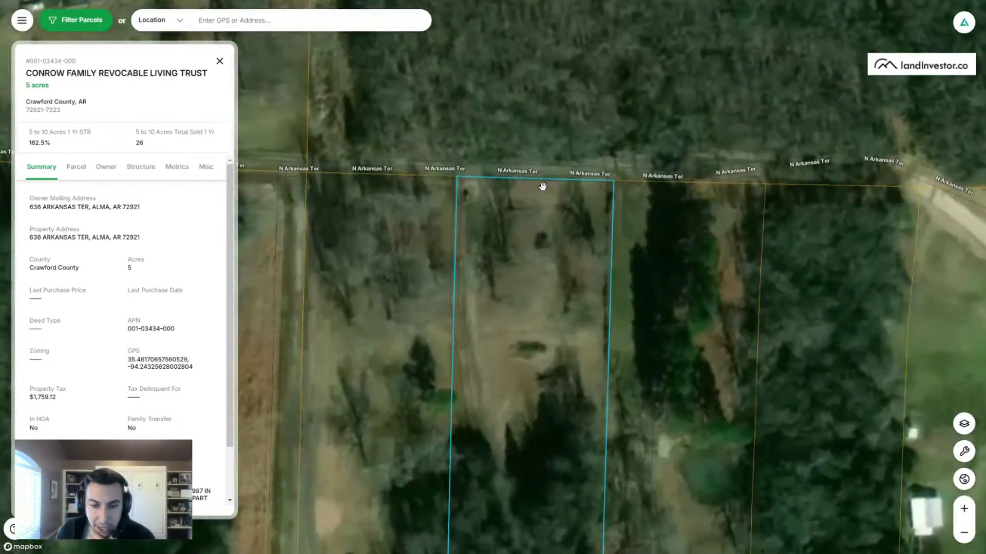
{"action": "scroll", "coordinate": [542, 186], "scroll_direction": "down", "scroll_amount": 3}
{"action": "left_click_drag", "start_coordinate": [546, 195], "coordinate": [534, 288]}
{"action": "scroll", "coordinate": [548, 422], "scroll_direction": "down", "scroll_amount": 2}
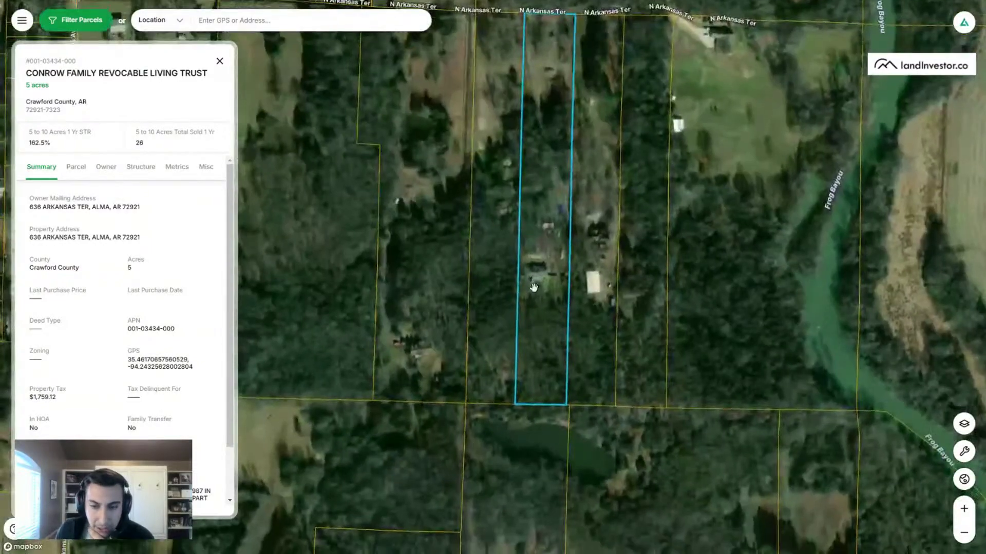
{"action": "scroll", "coordinate": [534, 287], "scroll_direction": "up", "scroll_amount": 3}
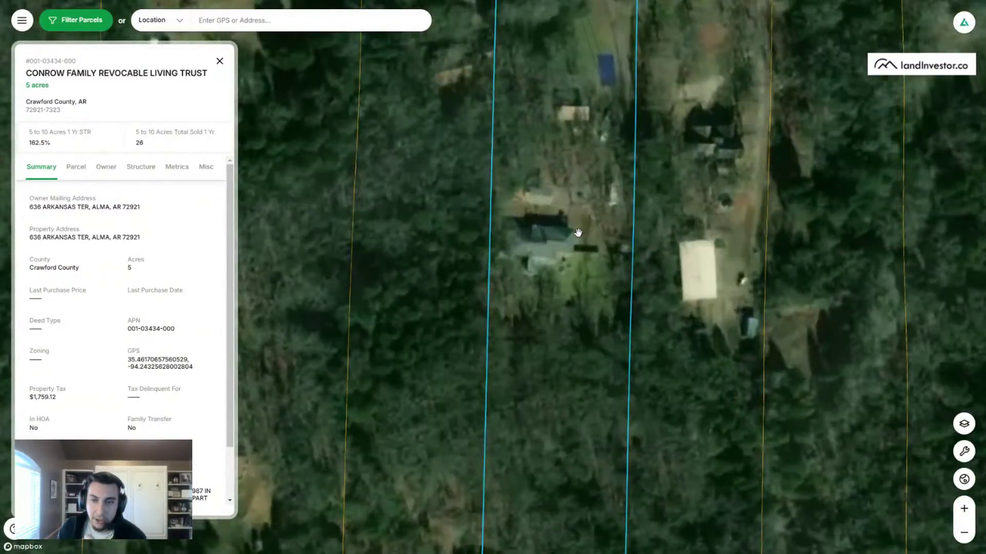
{"action": "scroll", "coordinate": [577, 234], "scroll_direction": "down", "scroll_amount": 3}
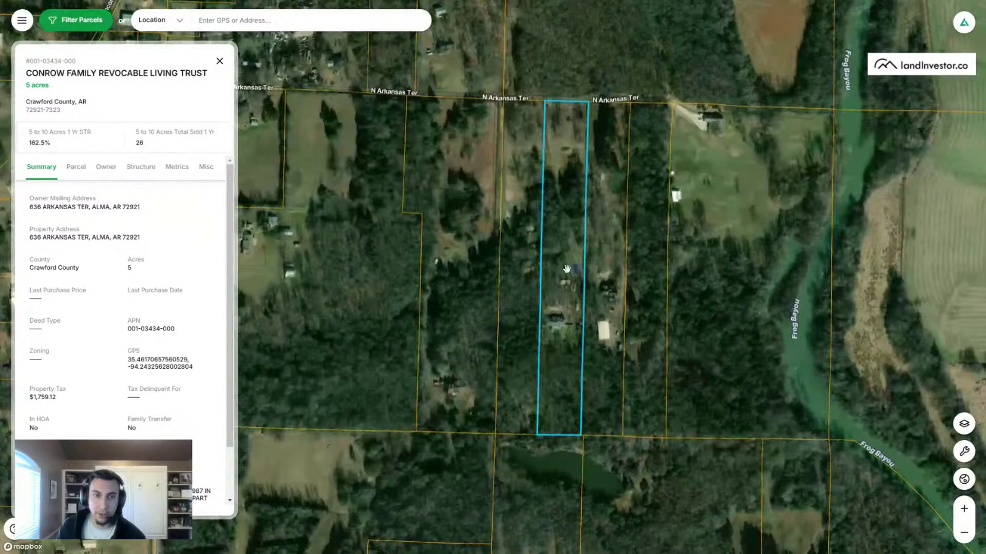
Step: Close the trust-owned parcel's details, look over the neighbouring lots along N Arkansas Ter, and return to the parcel filter form
{"action": "left_click_drag", "start_coordinate": [574, 210], "coordinate": [573, 271]}
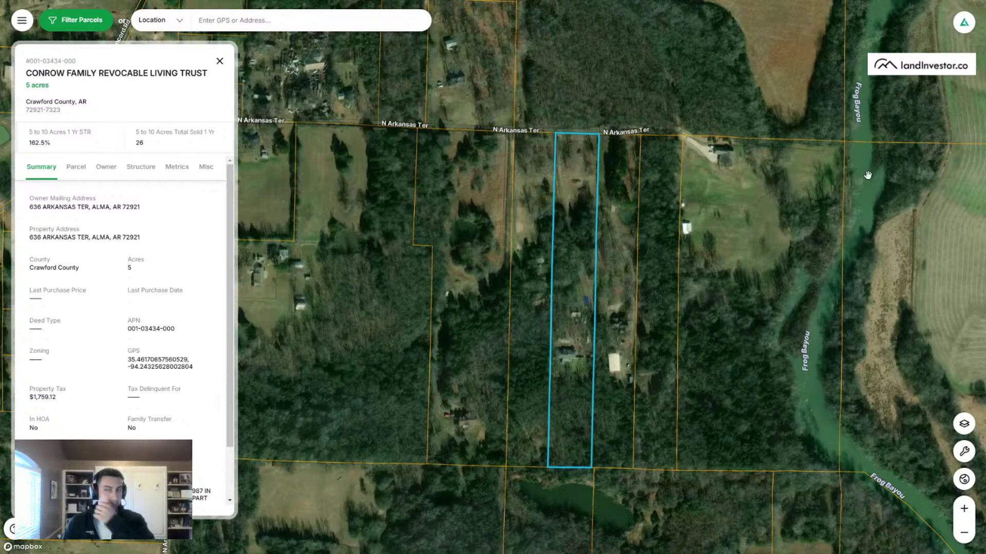
{"action": "left_click", "coordinate": [218, 62]}
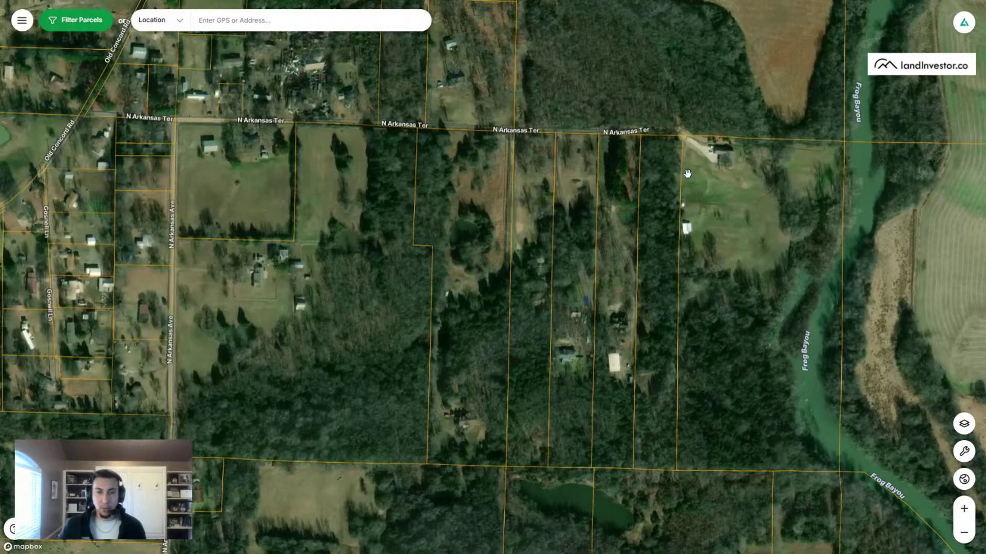
{"action": "scroll", "coordinate": [580, 362], "scroll_direction": "up", "scroll_amount": 3}
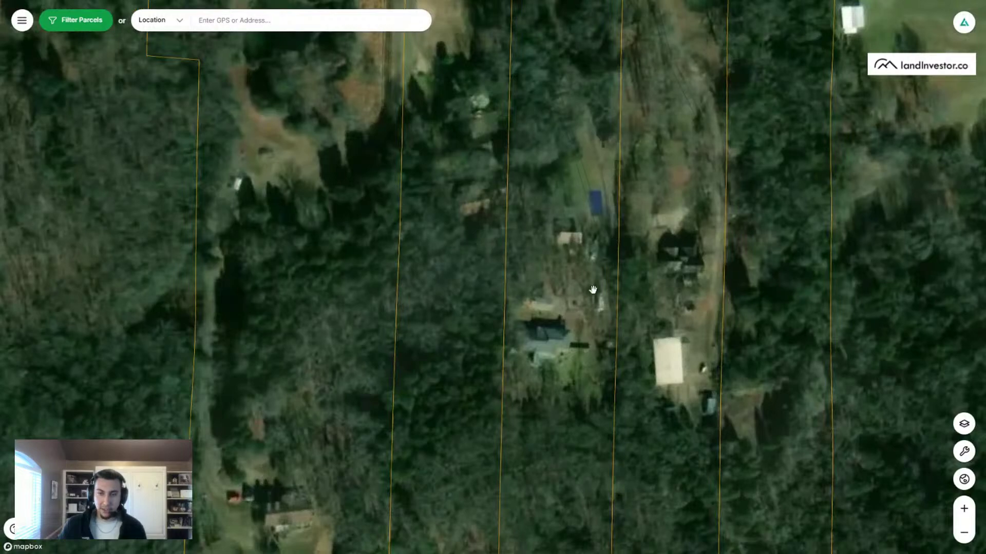
{"action": "scroll", "coordinate": [585, 371], "scroll_direction": "down", "scroll_amount": 5}
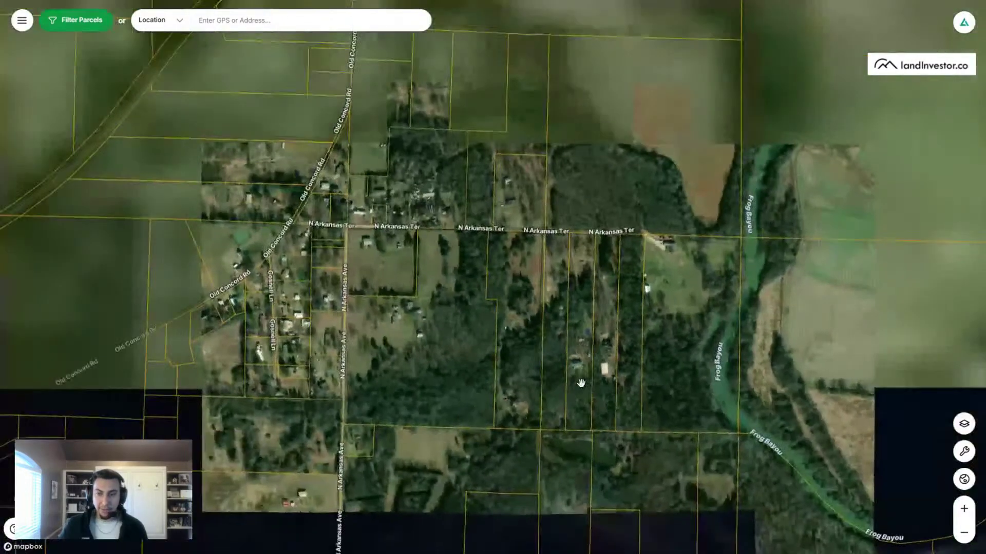
{"action": "scroll", "coordinate": [570, 385], "scroll_direction": "up", "scroll_amount": 3}
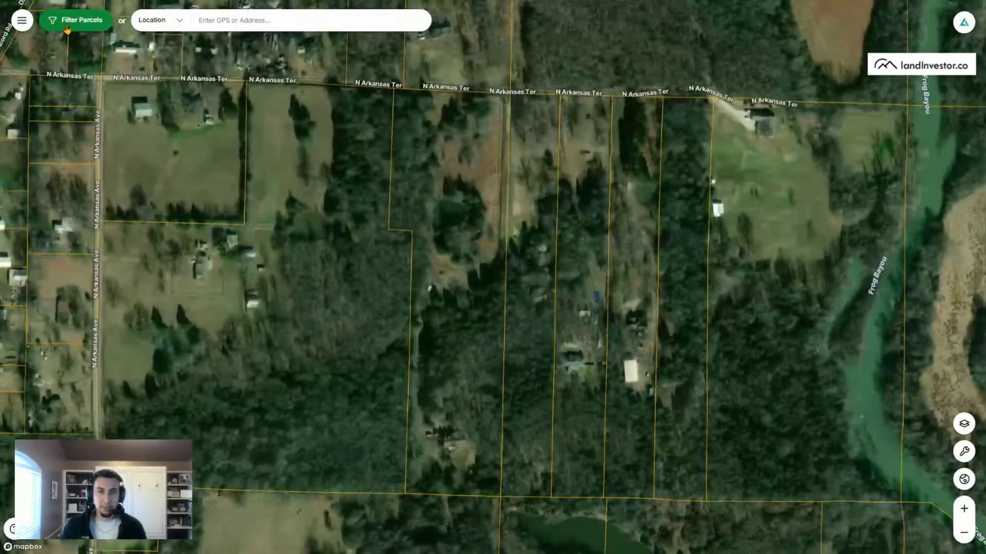
{"action": "left_click", "coordinate": [63, 24]}
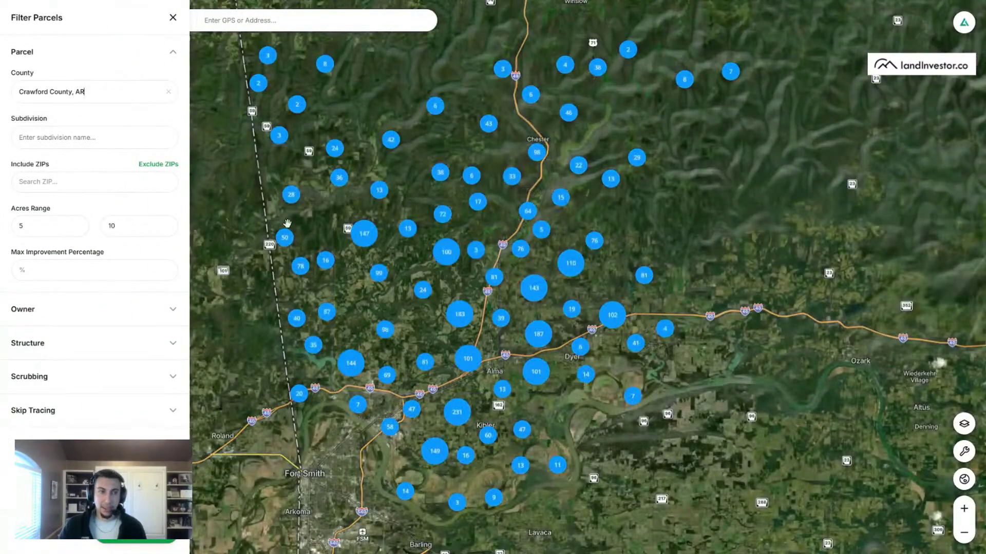
Step: Limit the Crawford County parcels to a maximum improvement percentage of 5 and raise the upper acreage limit to 15
{"action": "left_click", "coordinate": [136, 93]}
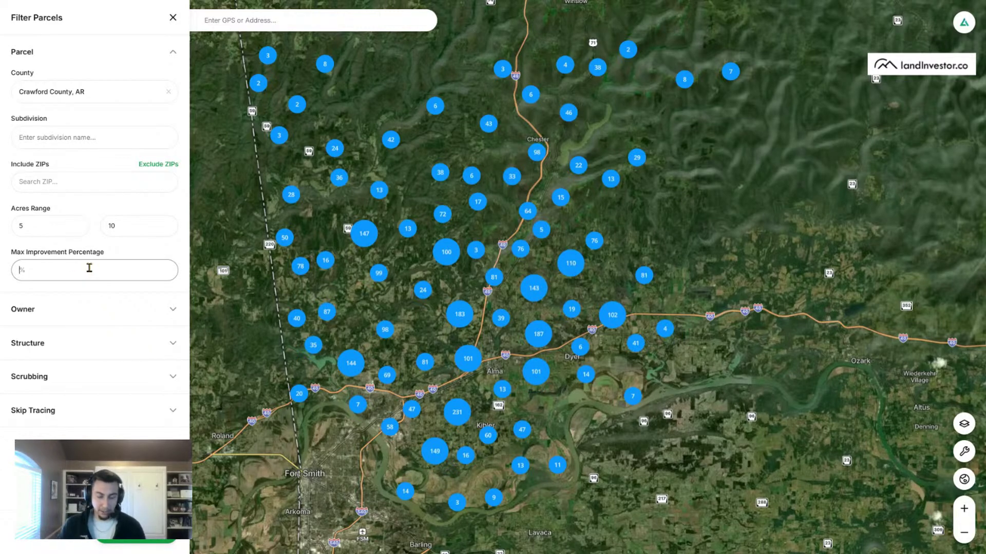
{"action": "type", "text": "5"}
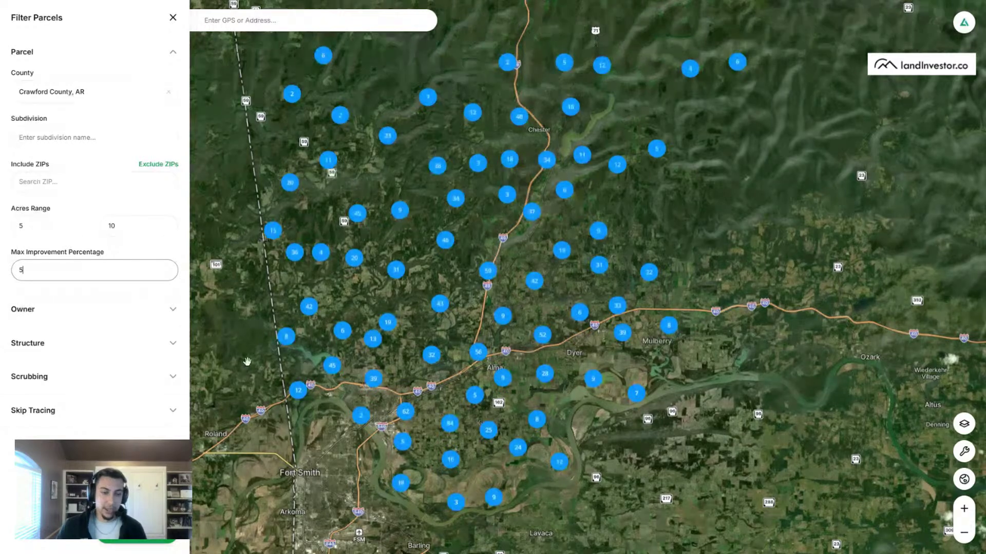
{"action": "left_click_drag", "start_coordinate": [312, 84], "coordinate": [361, 54]}
{"action": "double_click", "coordinate": [78, 270]}
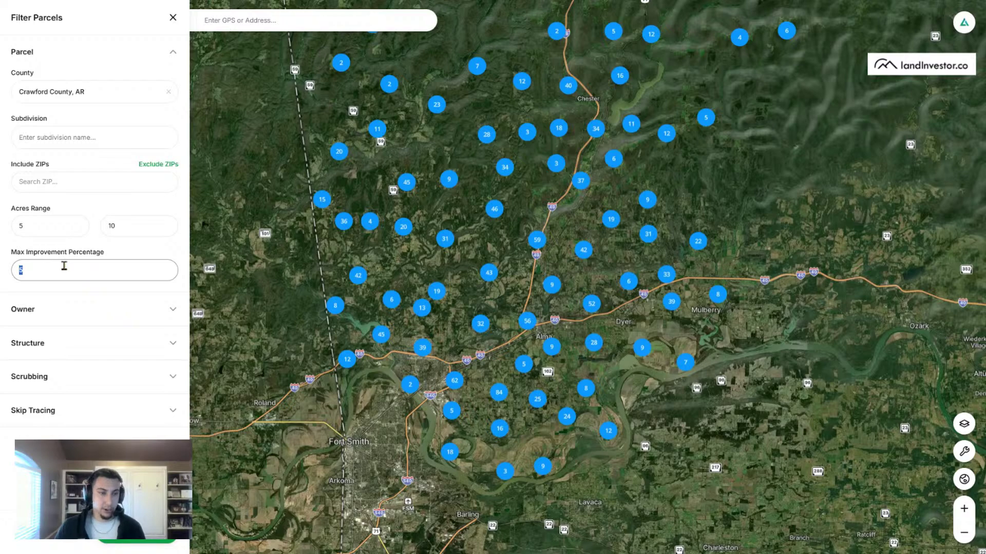
{"action": "left_click", "coordinate": [108, 226]}
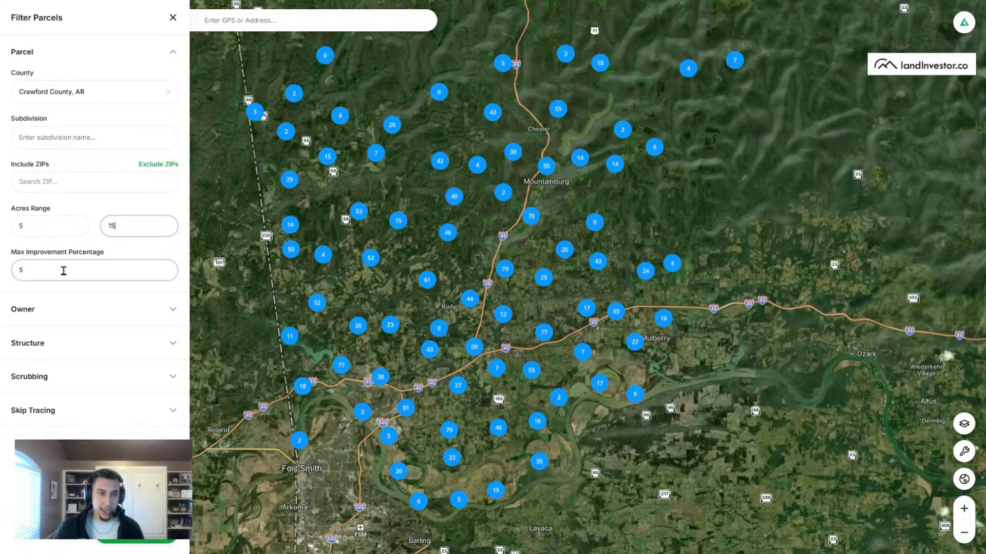
Step: Set the parcel filter's maximum improvement percentage to 1 and its upper acreage limit to 35
{"action": "left_click", "coordinate": [37, 273]}
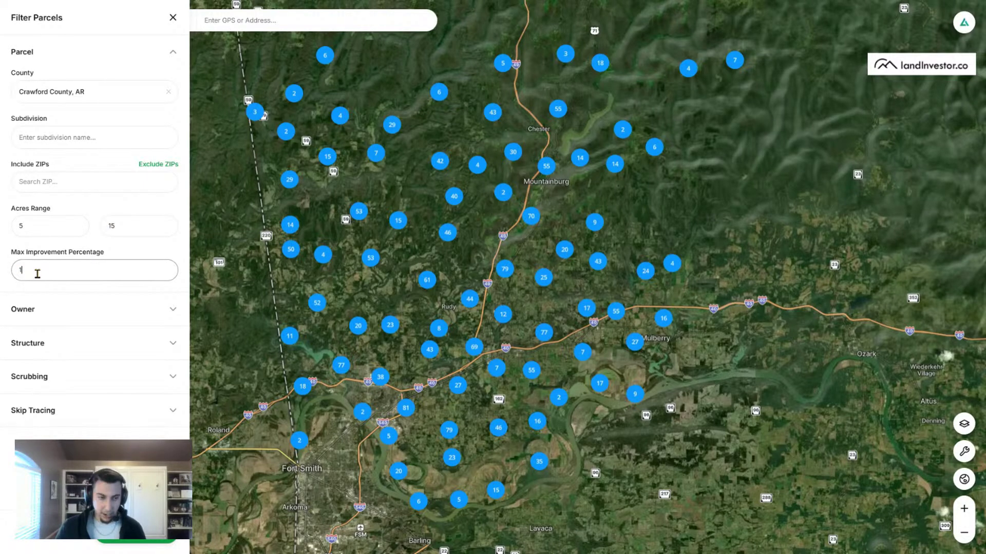
{"action": "left_click", "coordinate": [346, 308]}
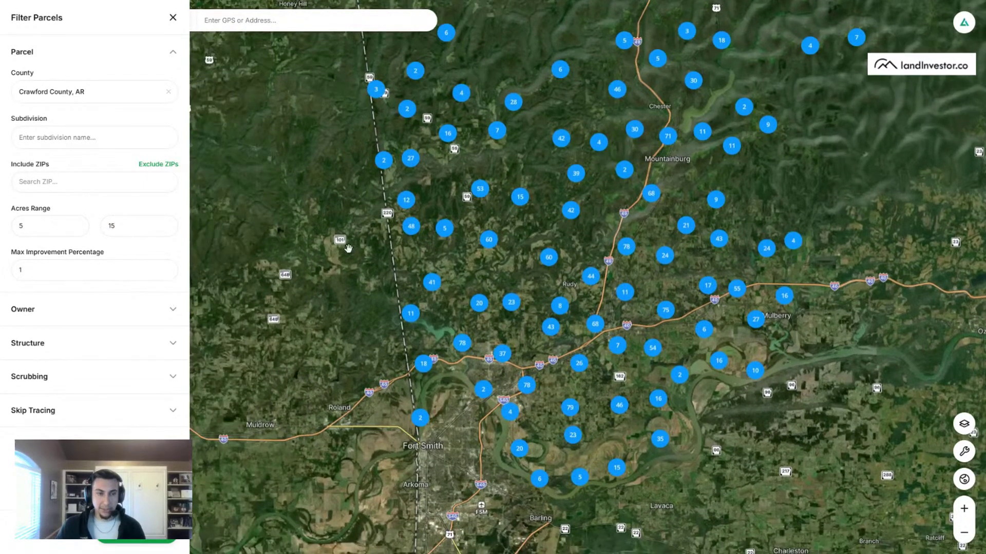
{"action": "double_click", "coordinate": [145, 223]}
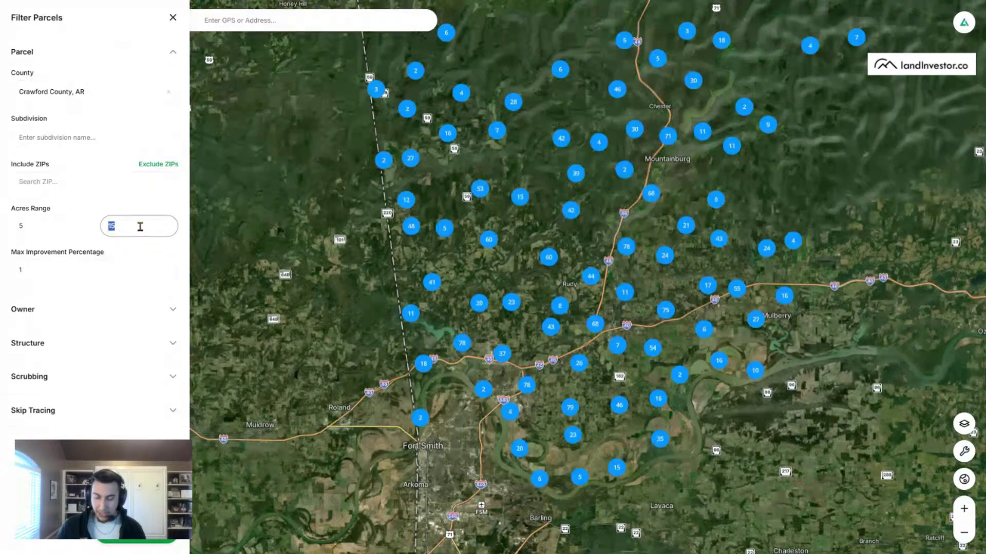
{"action": "type", "text": "35"}
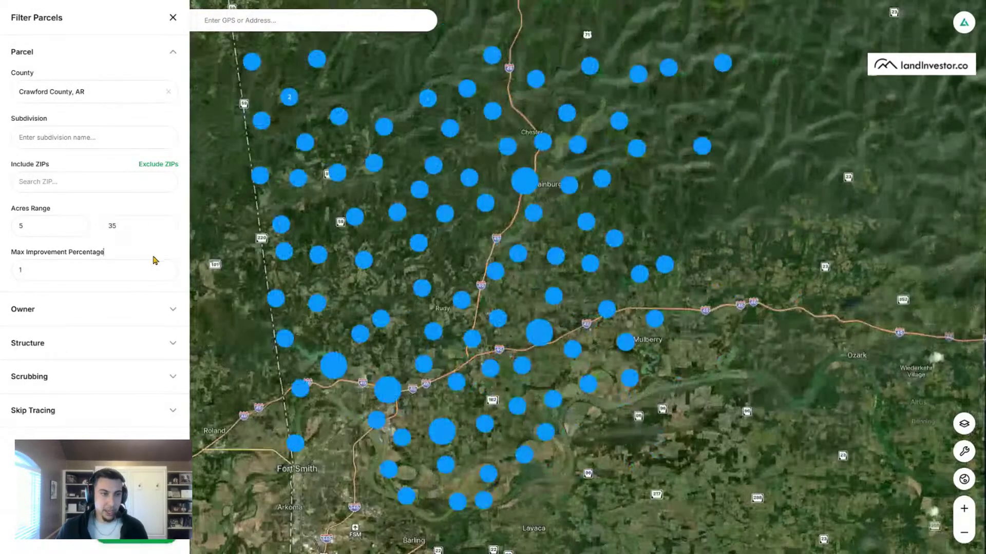
Step: Reveal the ZIP exclusion option and look over the filtered parcel clusters across Crawford County
{"action": "left_click", "coordinate": [159, 165]}
{"action": "left_click_drag", "start_coordinate": [507, 196], "coordinate": [575, 200]}
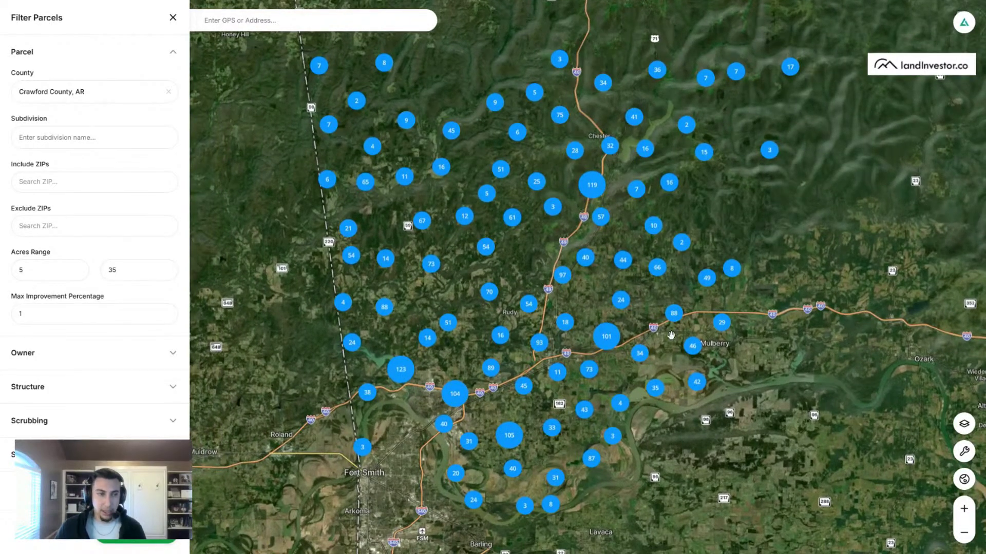
{"action": "mouse_move", "coordinate": [714, 300]}
{"action": "left_mouse_down"}
{"action": "mouse_move", "coordinate": [720, 285]}
{"action": "mouse_move", "coordinate": [725, 300]}
{"action": "left_mouse_up"}
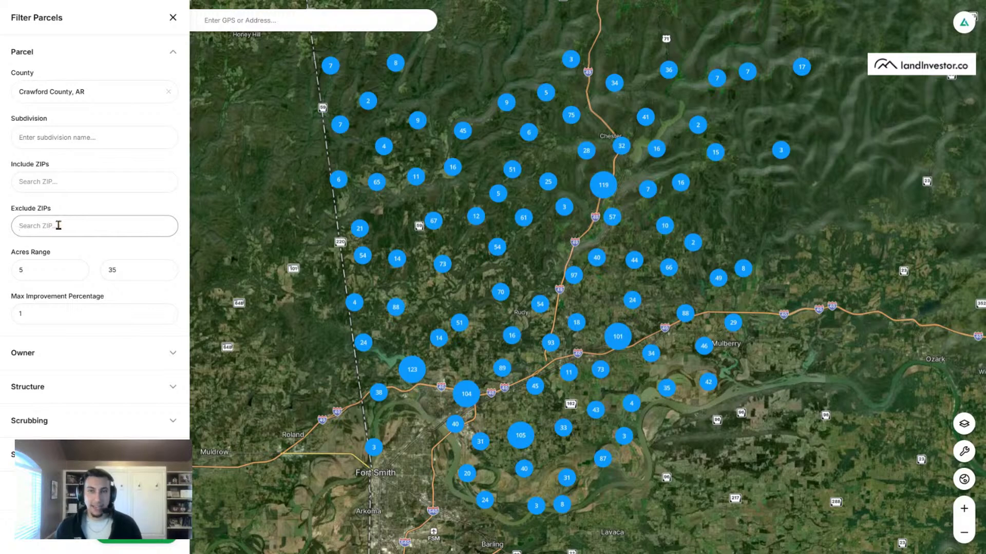
{"action": "left_click", "coordinate": [71, 226]}
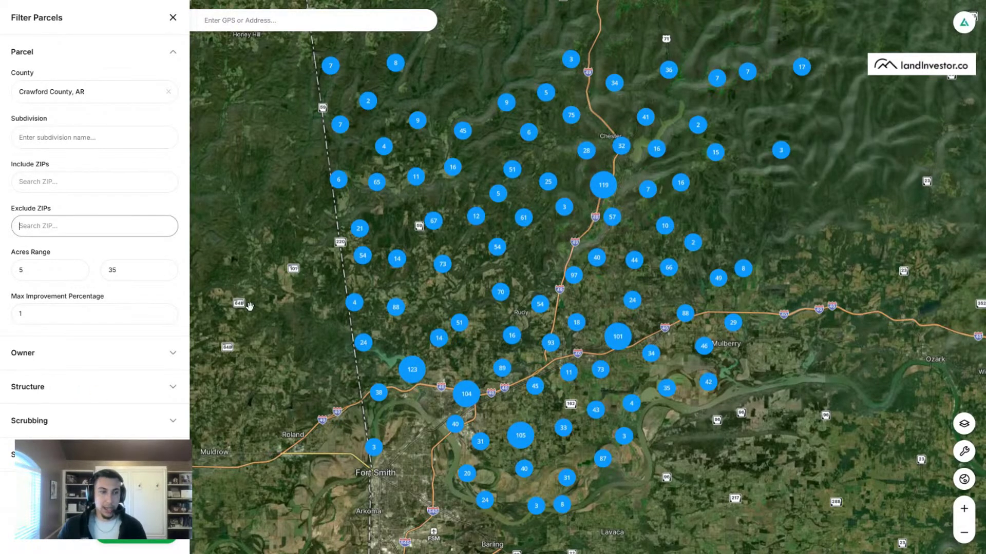
Step: Expand the owner filters and set the minimum ownership length to 6 months
{"action": "left_click", "coordinate": [70, 352]}
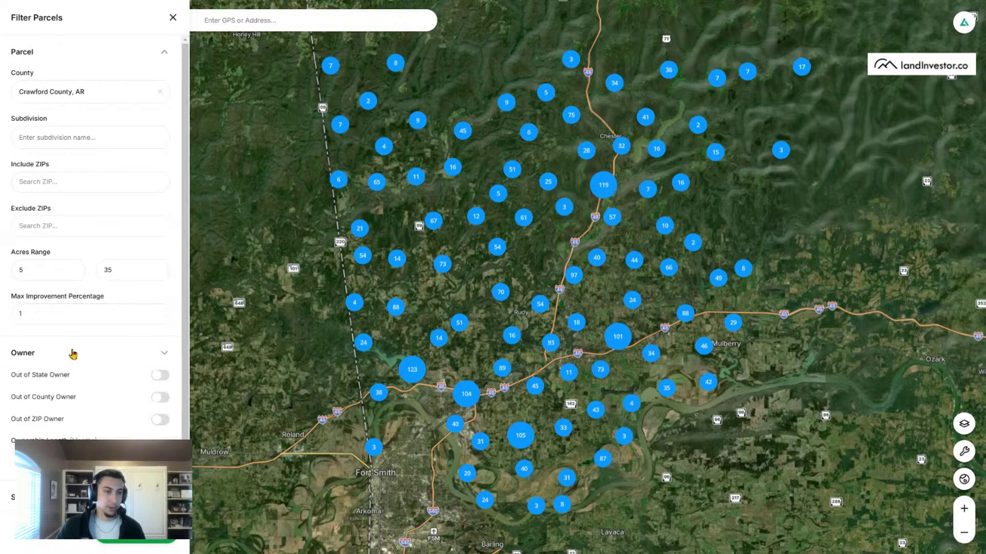
{"action": "scroll", "coordinate": [80, 359], "scroll_direction": "down", "scroll_amount": 1}
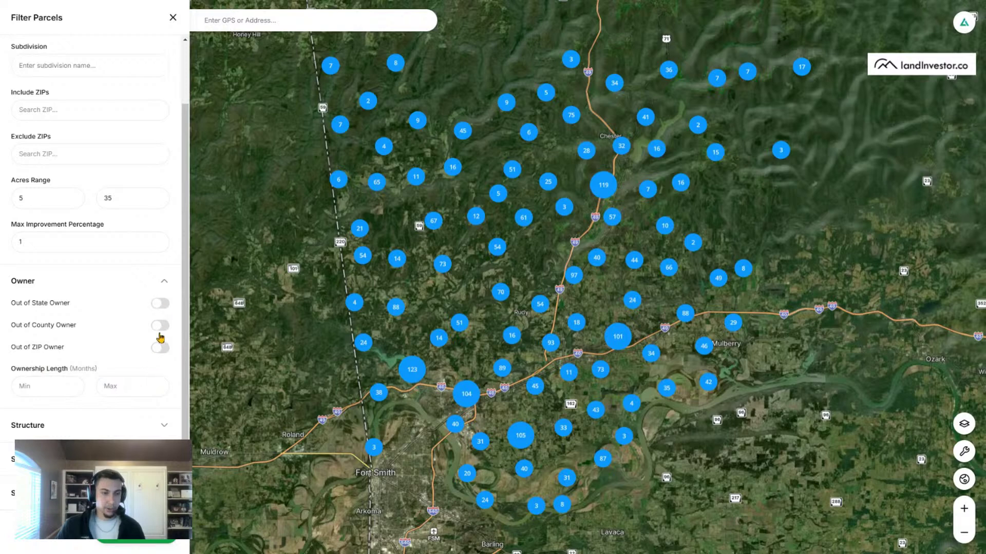
{"action": "left_click", "coordinate": [44, 390]}
{"action": "left_click", "coordinate": [116, 387]}
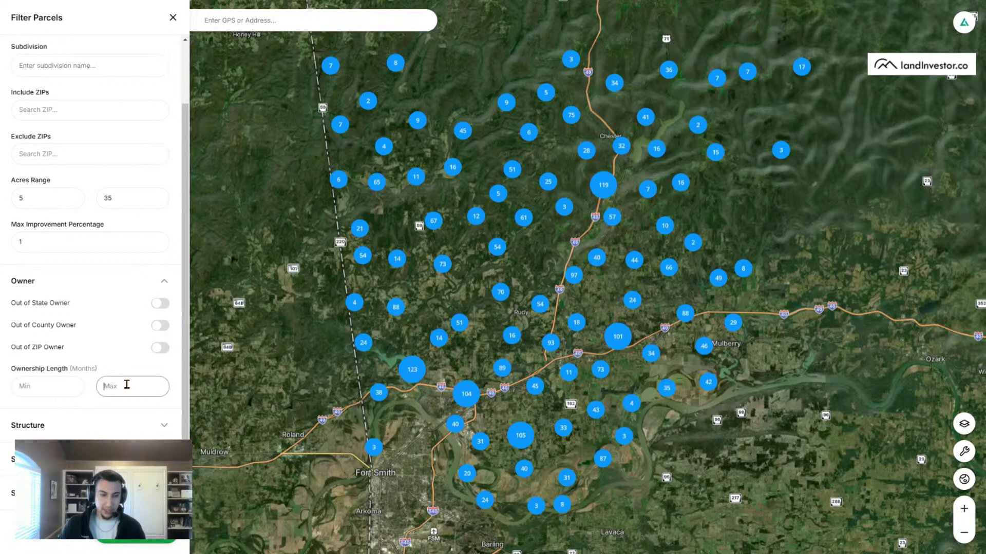
{"action": "left_click", "coordinate": [42, 391]}
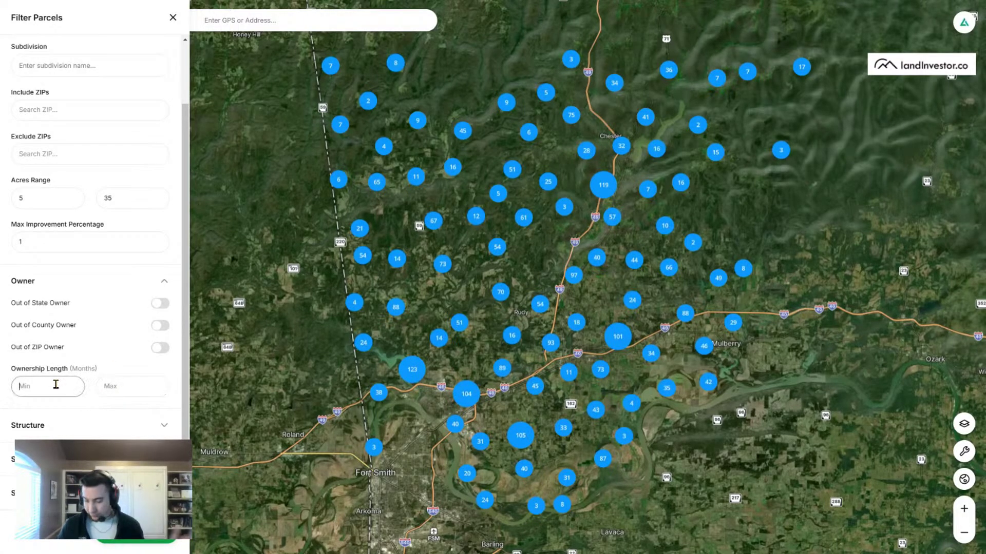
{"action": "type", "text": "6"}
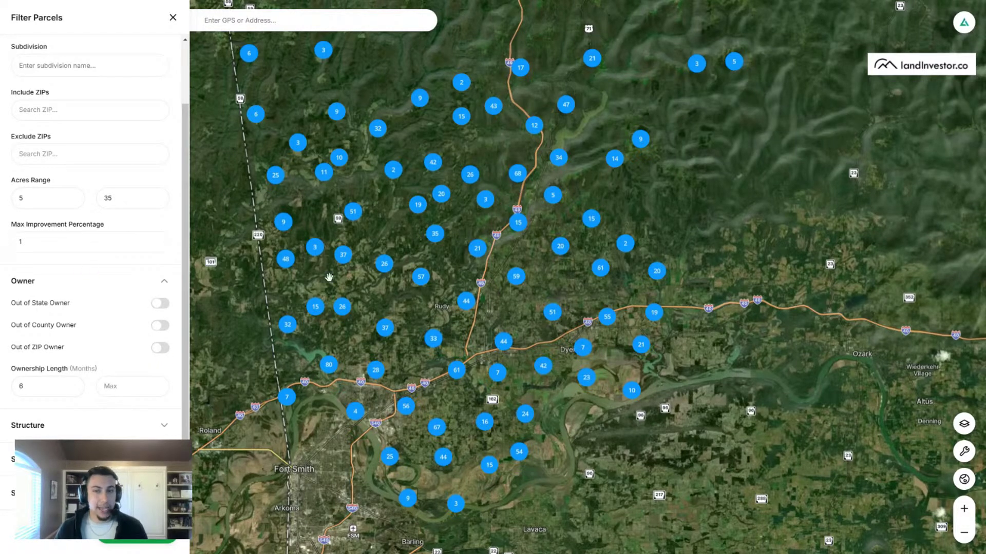
{"action": "left_click_drag", "start_coordinate": [511, 344], "coordinate": [631, 326]}
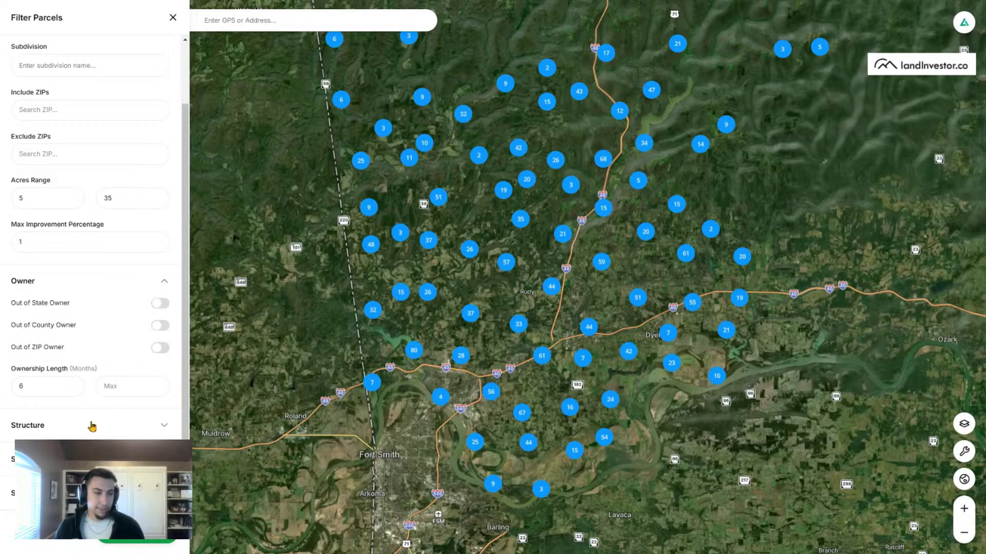
Step: Restrict the parcels to out-of-state owners and inspect the matching parcel crossed by Kimes Tower Rd
{"action": "left_click", "coordinate": [160, 304]}
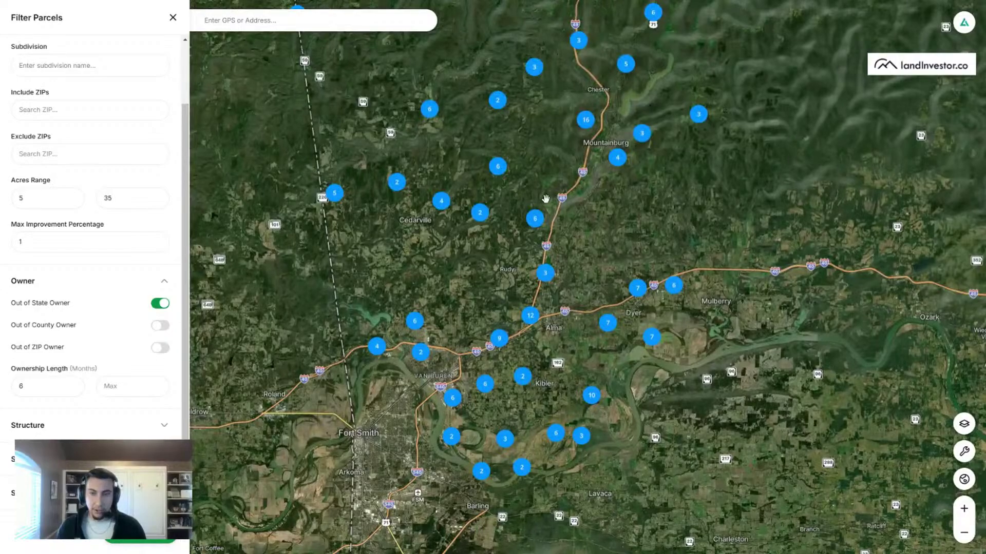
{"action": "scroll", "coordinate": [545, 198], "scroll_direction": "up", "scroll_amount": 10}
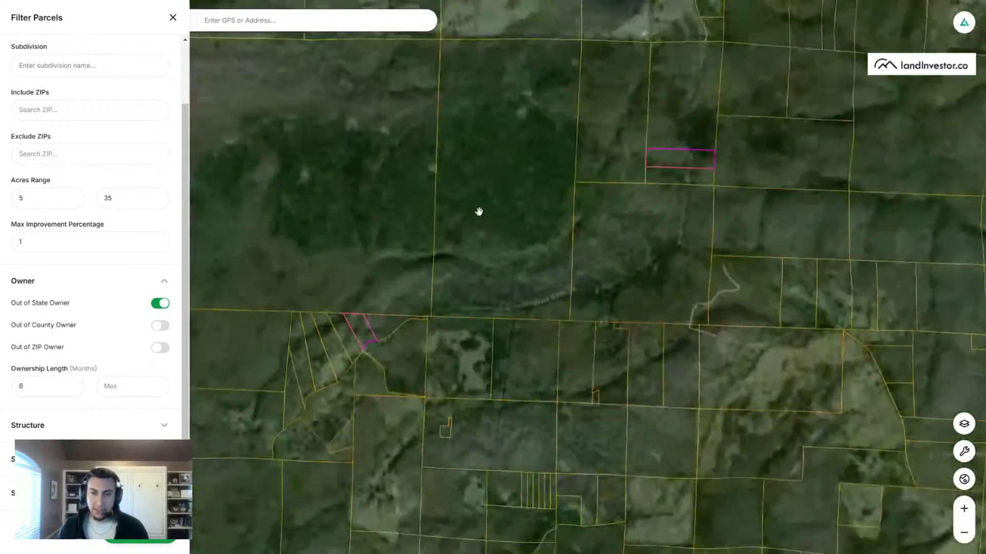
{"action": "left_click", "coordinate": [699, 157]}
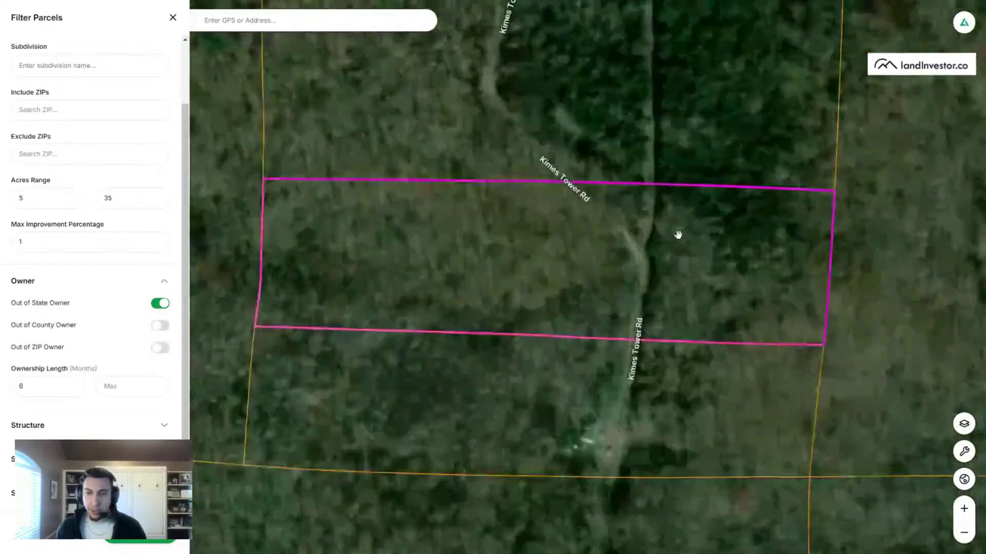
{"action": "scroll", "coordinate": [678, 235], "scroll_direction": "up", "scroll_amount": 2}
{"action": "scroll", "coordinate": [660, 233], "scroll_direction": "down", "scroll_amount": 3}
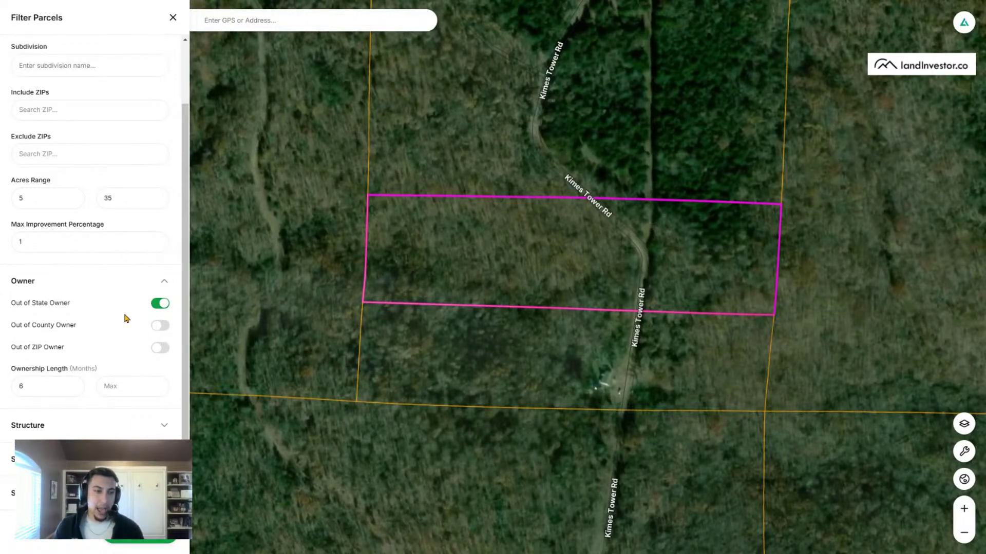
Step: Filter for out-of-county owners instead of out-of-state ones and open the 25.1-acre L-shaped parcel near Squeeze by Dr
{"action": "left_click", "coordinate": [159, 326]}
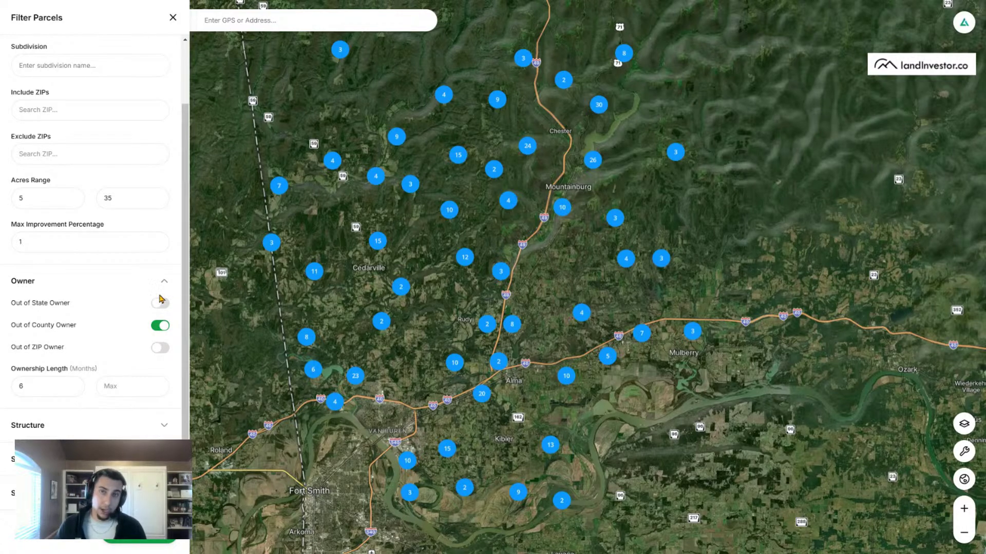
{"action": "left_click_drag", "start_coordinate": [426, 210], "coordinate": [672, 191]}
{"action": "scroll", "coordinate": [504, 293], "scroll_direction": "up", "scroll_amount": 10}
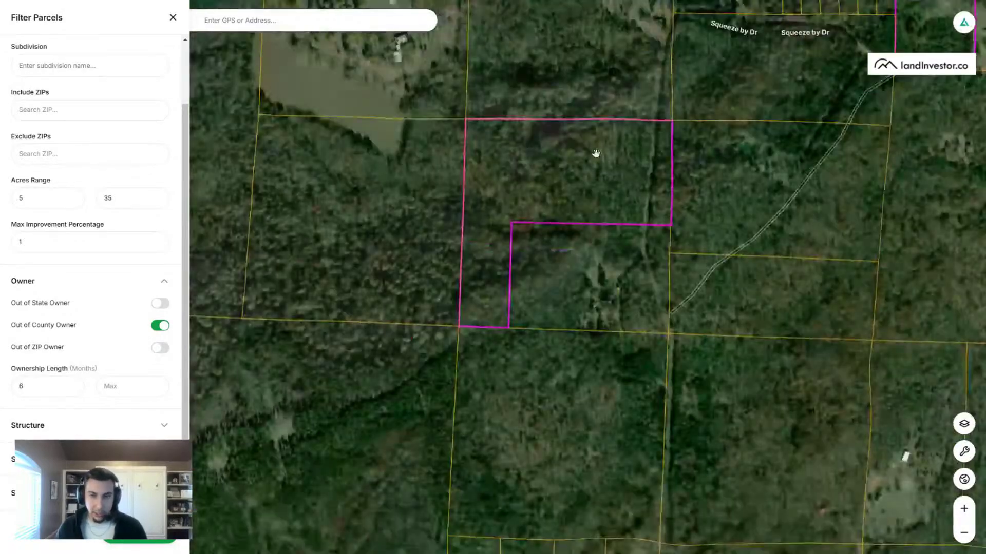
{"action": "scroll", "coordinate": [596, 153], "scroll_direction": "up", "scroll_amount": 3}
{"action": "left_click_drag", "start_coordinate": [506, 169], "coordinate": [552, 219]}
{"action": "left_click", "coordinate": [553, 219]}
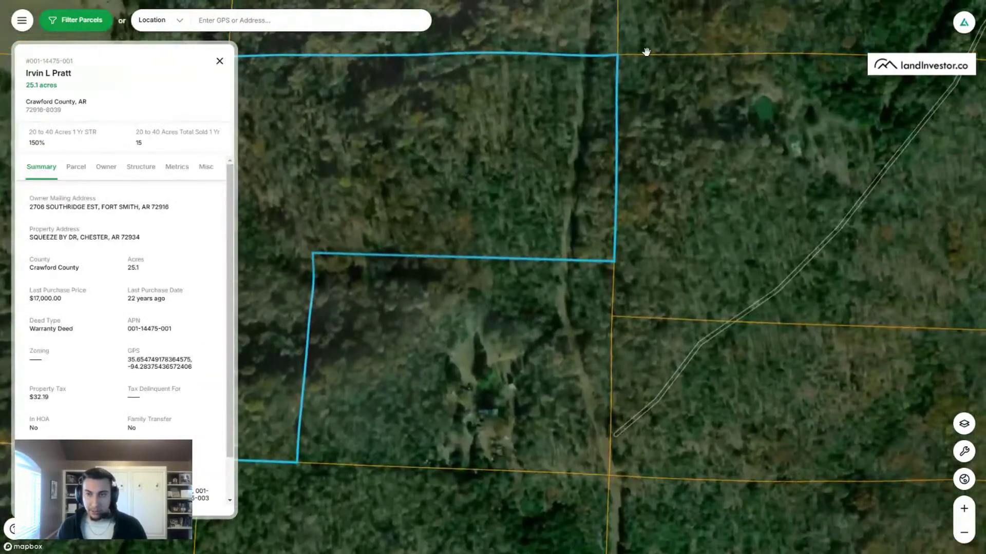
Step: Examine the surroundings of the 25.1-acre parcel and the road frontage of the highlighted parcel along Squeeze by Dr
{"action": "left_click_drag", "start_coordinate": [565, 390], "coordinate": [517, 495]}
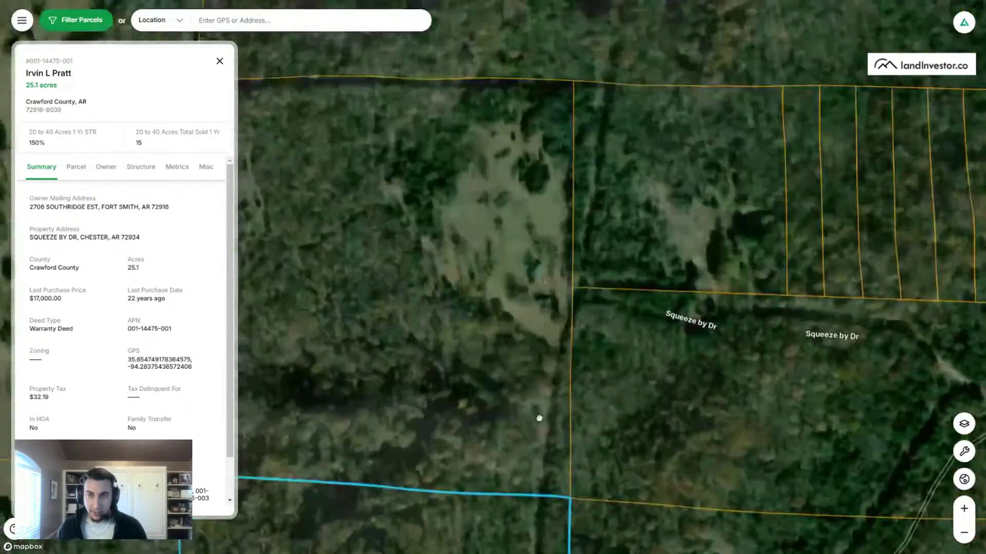
{"action": "scroll", "coordinate": [599, 322], "scroll_direction": "down", "scroll_amount": 5}
{"action": "scroll", "coordinate": [629, 267], "scroll_direction": "up", "scroll_amount": 3}
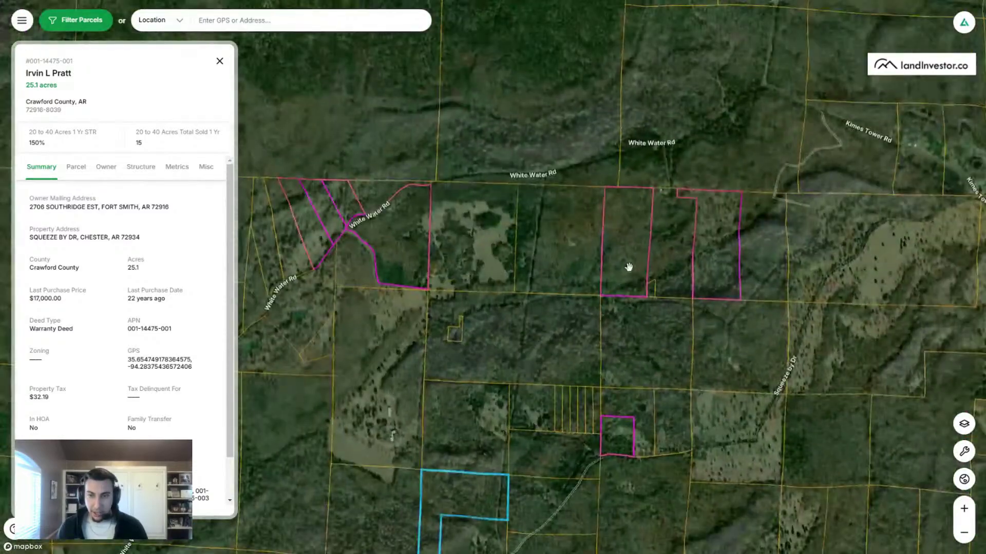
{"action": "left_click_drag", "start_coordinate": [632, 225], "coordinate": [651, 202]}
{"action": "scroll", "coordinate": [642, 195], "scroll_direction": "up", "scroll_amount": 8}
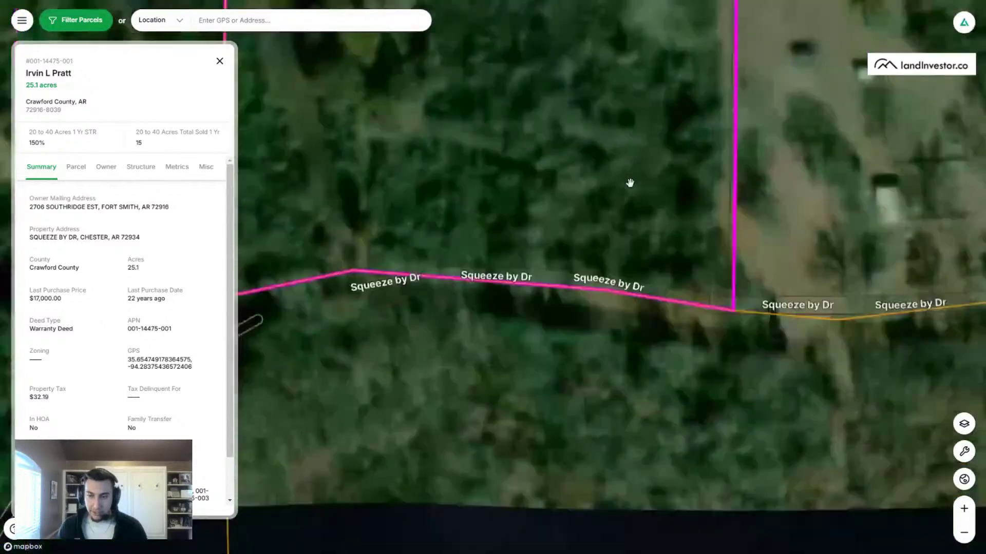
{"action": "scroll", "coordinate": [630, 184], "scroll_direction": "down", "scroll_amount": 2}
{"action": "left_click_drag", "start_coordinate": [547, 209], "coordinate": [512, 284]}
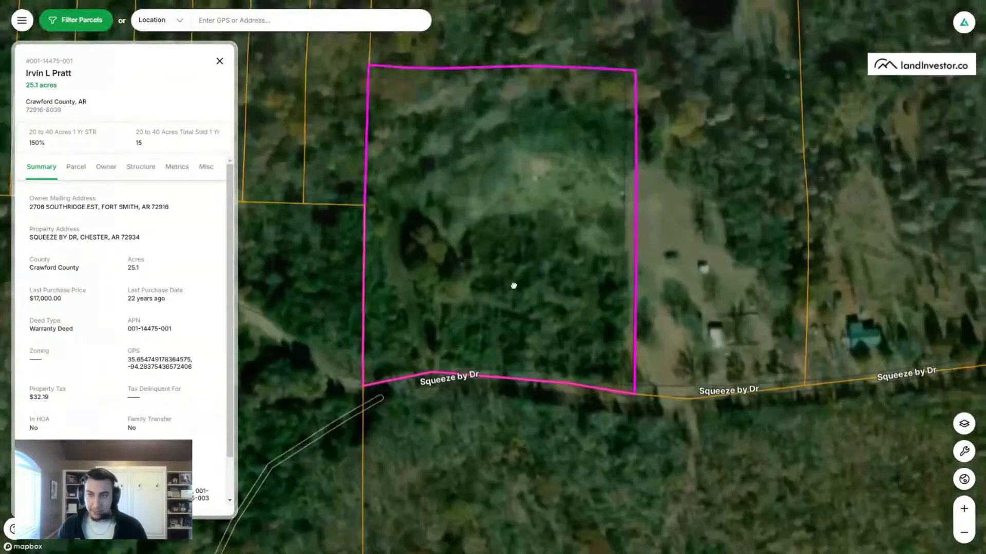
{"action": "scroll", "coordinate": [515, 266], "scroll_direction": "down", "scroll_amount": 2}
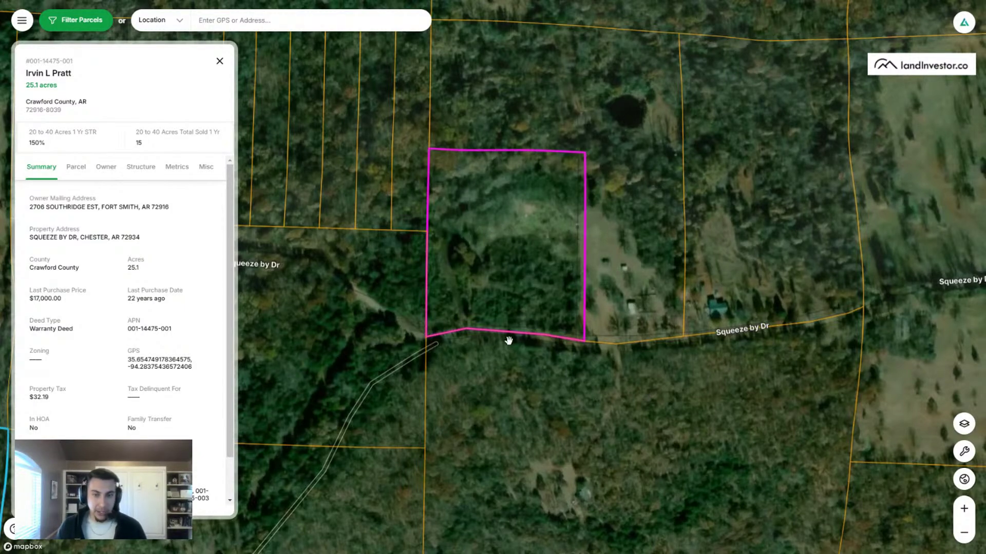
Step: Turn on the roads layer over the parcels around Squeeze by Dr
{"action": "scroll", "coordinate": [506, 334], "scroll_direction": "down", "scroll_amount": 2}
{"action": "scroll", "coordinate": [497, 302], "scroll_direction": "down", "scroll_amount": 1}
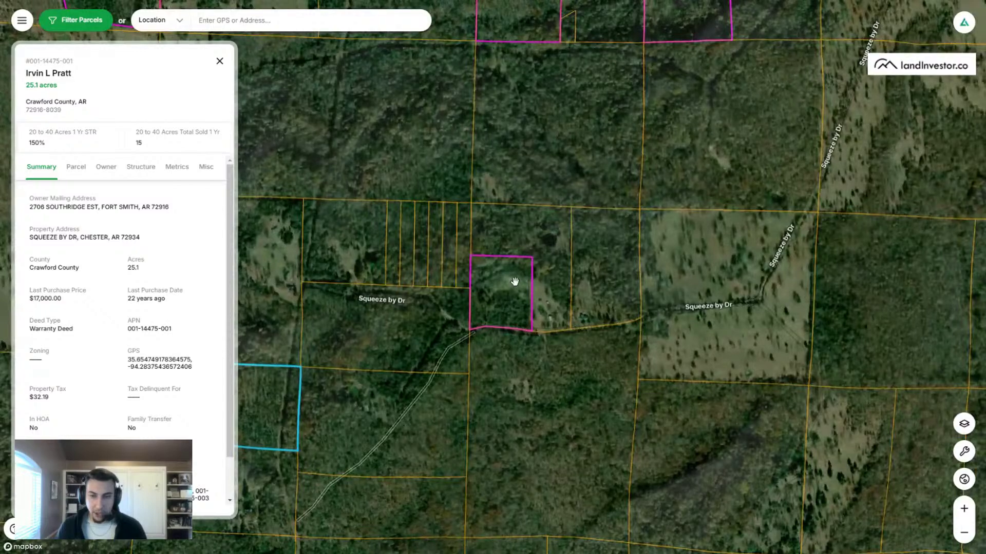
{"action": "left_click_drag", "start_coordinate": [512, 279], "coordinate": [583, 236]}
{"action": "scroll", "coordinate": [582, 236], "scroll_direction": "down", "scroll_amount": 1}
{"action": "scroll", "coordinate": [582, 235], "scroll_direction": "down", "scroll_amount": 1}
{"action": "left_click", "coordinate": [963, 424]}
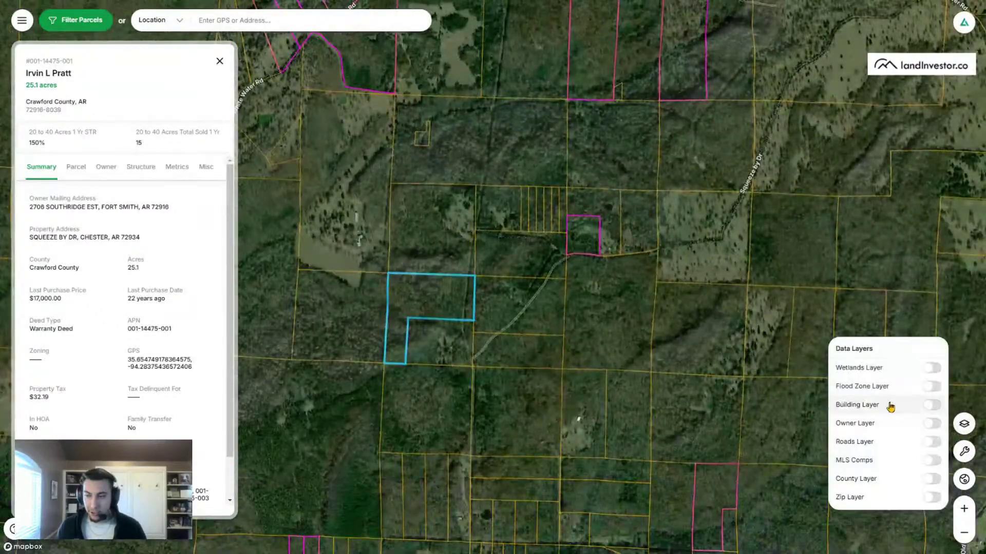
{"action": "left_click", "coordinate": [931, 443]}
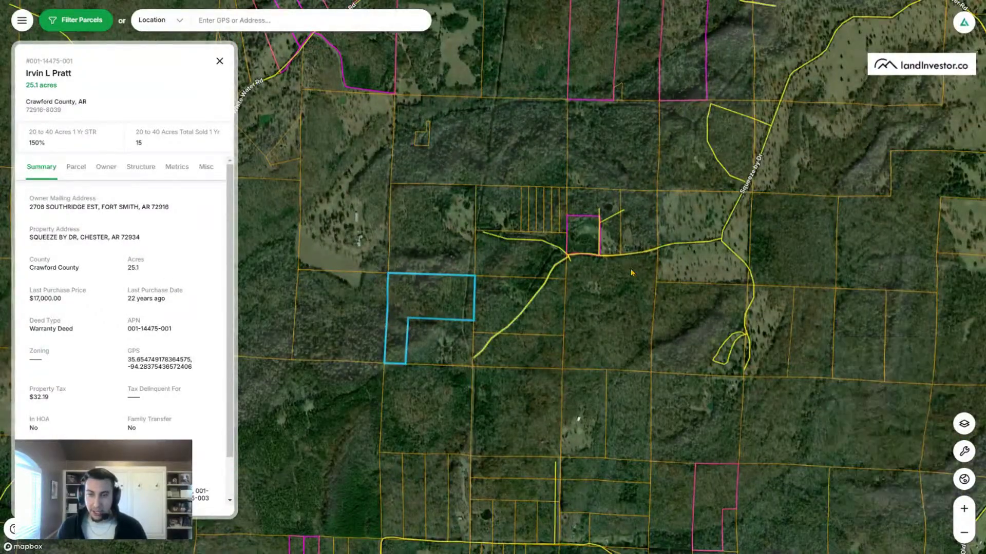
Step: Open the 51-acre parcel south of Squeeze by Dr and examine the road lines bordering the highlighted parcel north of it
{"action": "left_click", "coordinate": [550, 317]}
{"action": "scroll", "coordinate": [590, 227], "scroll_direction": "up", "scroll_amount": 2}
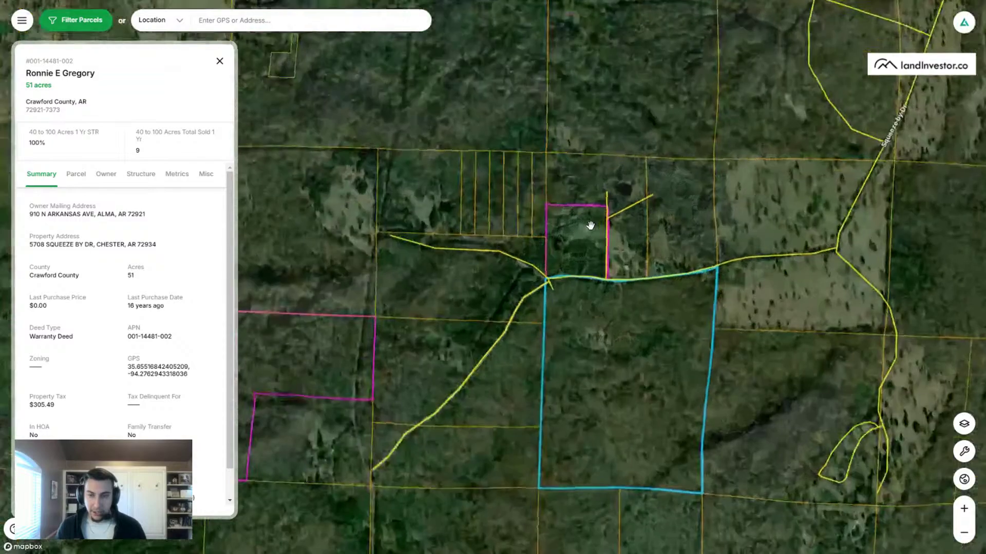
{"action": "scroll", "coordinate": [593, 252], "scroll_direction": "up", "scroll_amount": 2}
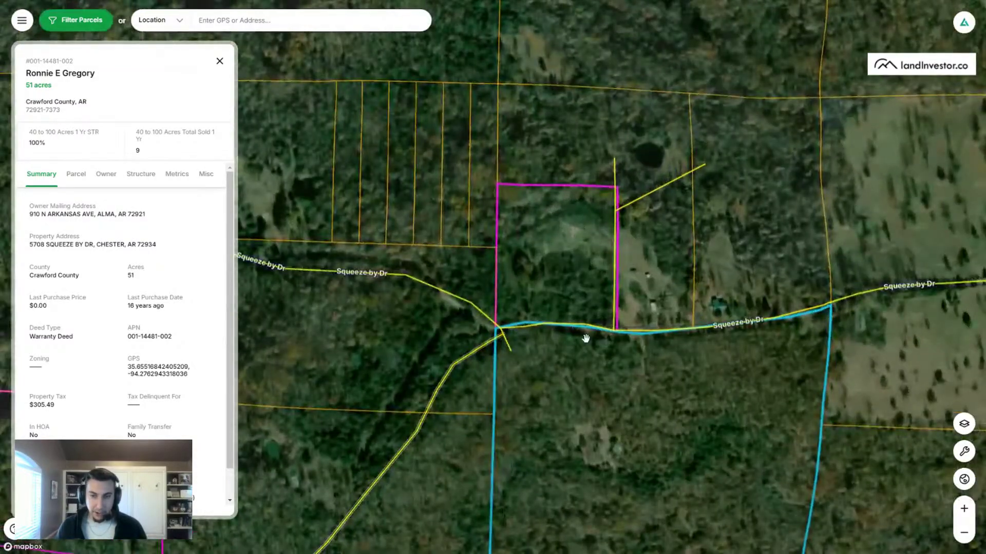
{"action": "scroll", "coordinate": [537, 275], "scroll_direction": "up", "scroll_amount": 3}
{"action": "scroll", "coordinate": [631, 206], "scroll_direction": "down", "scroll_amount": 2}
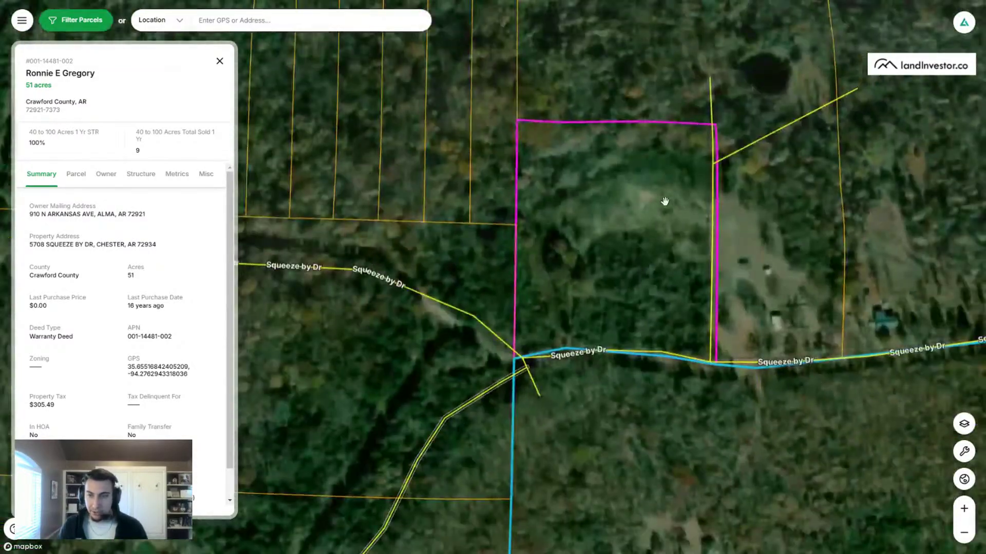
{"action": "left_click_drag", "start_coordinate": [664, 202], "coordinate": [589, 233]}
{"action": "scroll", "coordinate": [590, 233], "scroll_direction": "down", "scroll_amount": 2}
Step: Turn on the building layer as well and check for structures around the highlighted parcel on Squeeze by Dr
{"action": "left_click", "coordinate": [964, 423]}
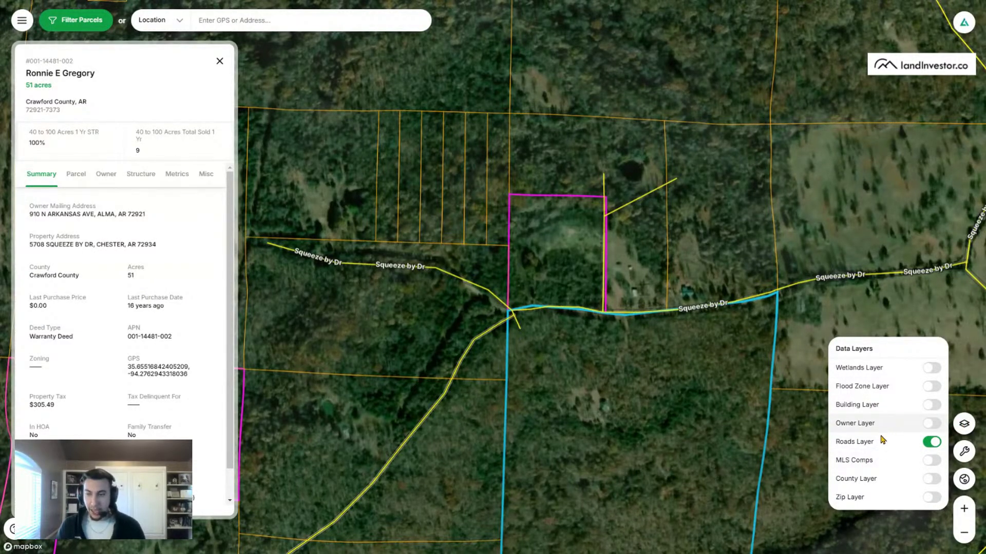
{"action": "left_click", "coordinate": [930, 406]}
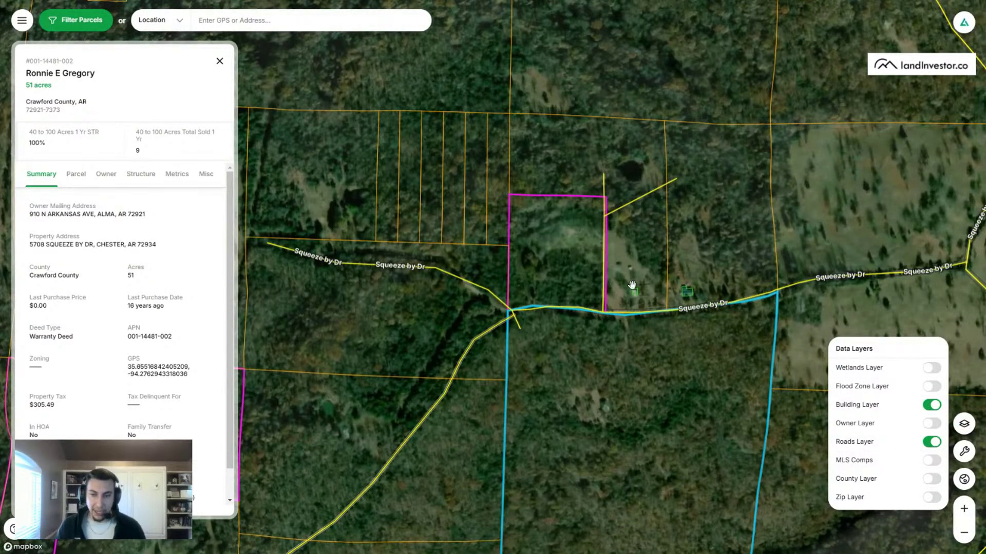
{"action": "left_click_drag", "start_coordinate": [470, 285], "coordinate": [492, 284]}
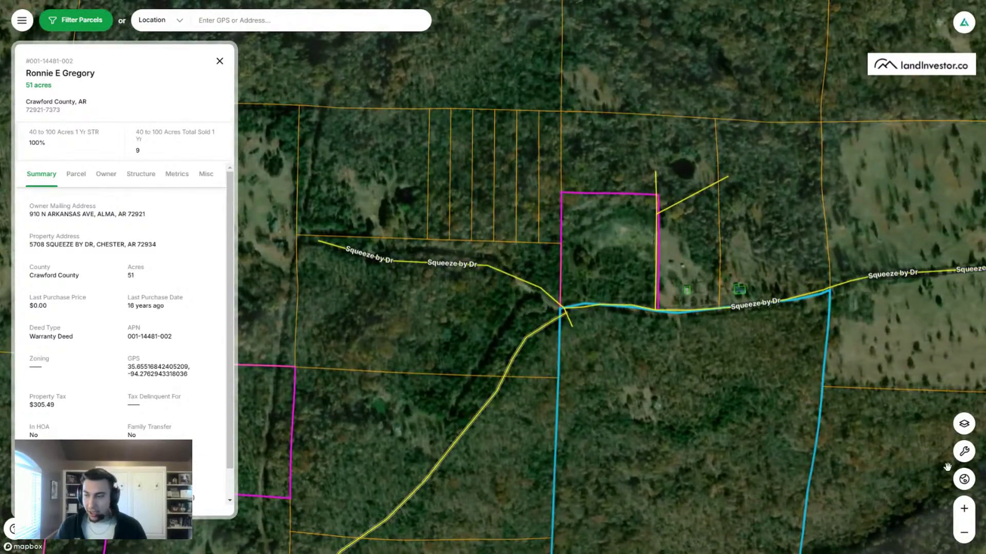
Step: Open the two highlighted parcels at the west end of Pawpaw Branch Rd and examine access to the one near Ozark Trail
{"action": "scroll", "coordinate": [569, 319], "scroll_direction": "down", "scroll_amount": 5}
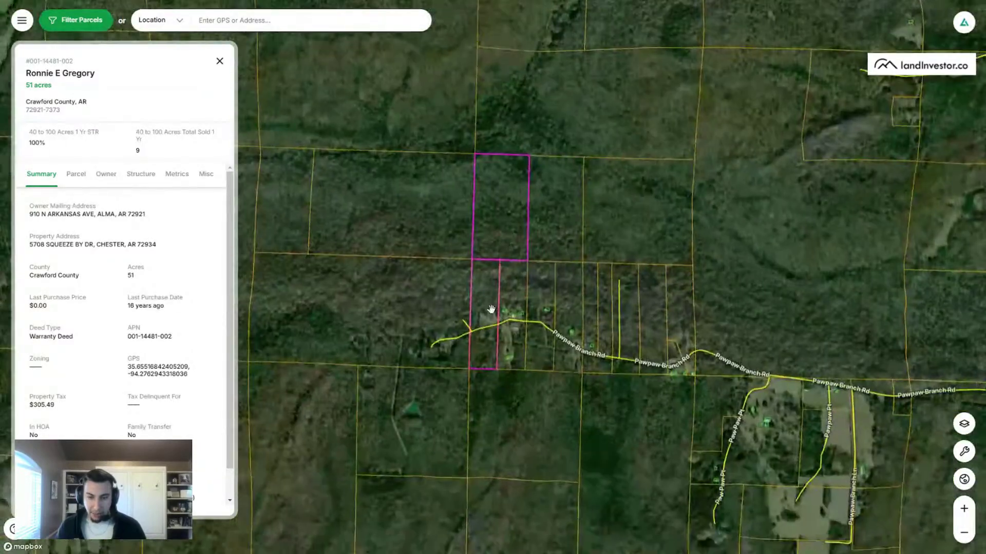
{"action": "left_click", "coordinate": [492, 298]}
{"action": "left_click", "coordinate": [498, 242]}
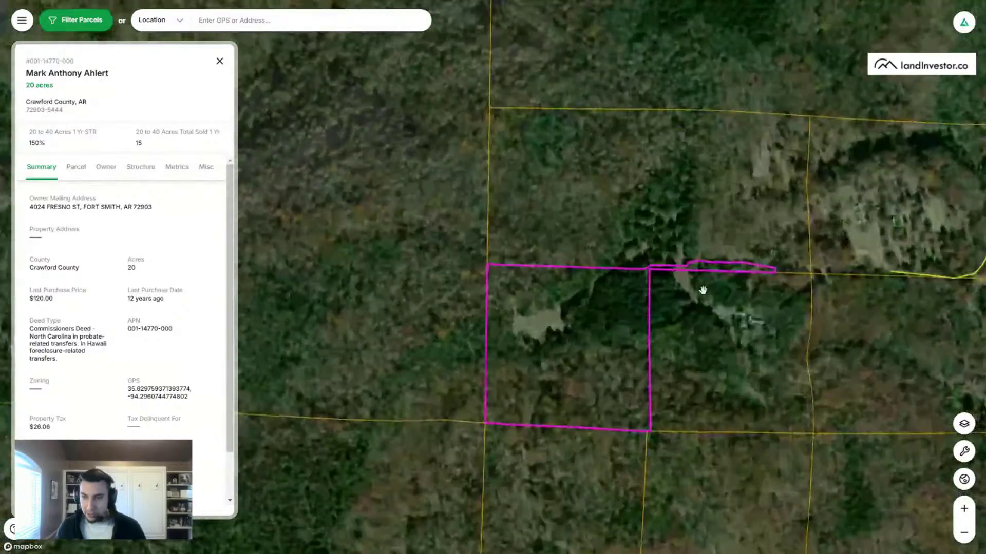
{"action": "left_click_drag", "start_coordinate": [703, 291], "coordinate": [511, 251]}
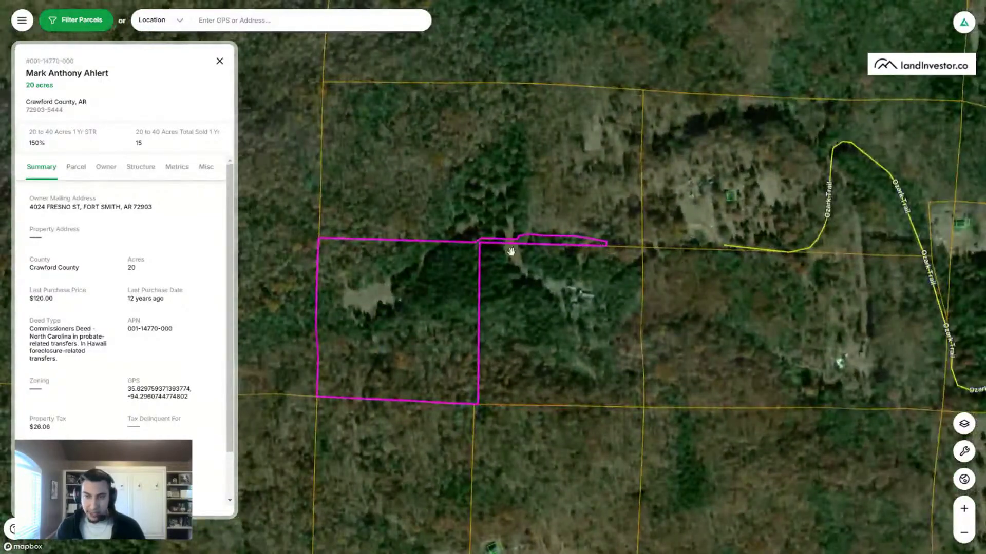
{"action": "scroll", "coordinate": [426, 337], "scroll_direction": "down", "scroll_amount": 5}
{"action": "left_click_drag", "start_coordinate": [418, 326], "coordinate": [632, 154]}
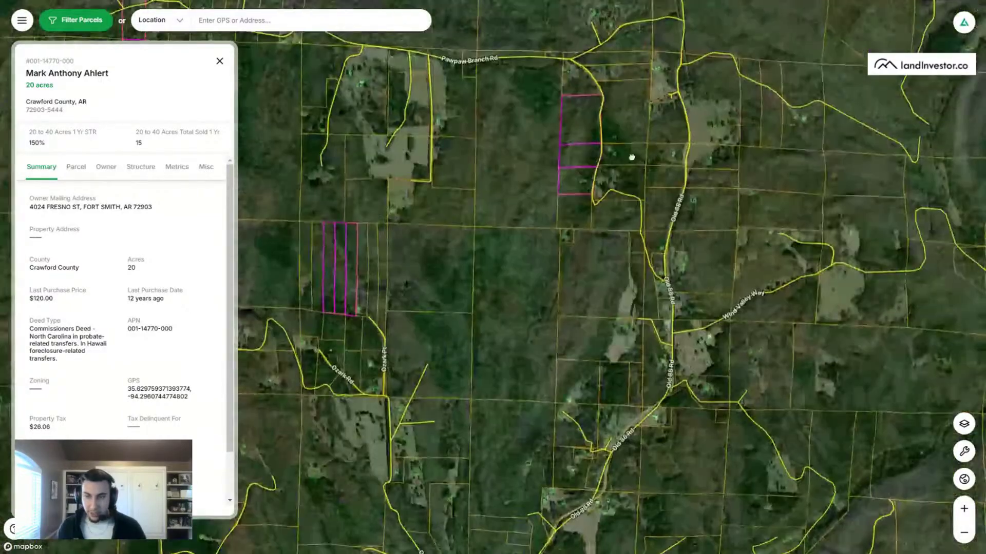
Step: Inspect the details of the three adjoining highlighted parcels along Pawpaw Hollow Dr, then close the parcel details
{"action": "scroll", "coordinate": [615, 291], "scroll_direction": "up", "scroll_amount": 1}
{"action": "scroll", "coordinate": [489, 264], "scroll_direction": "up", "scroll_amount": 3}
{"action": "left_click", "coordinate": [529, 279]}
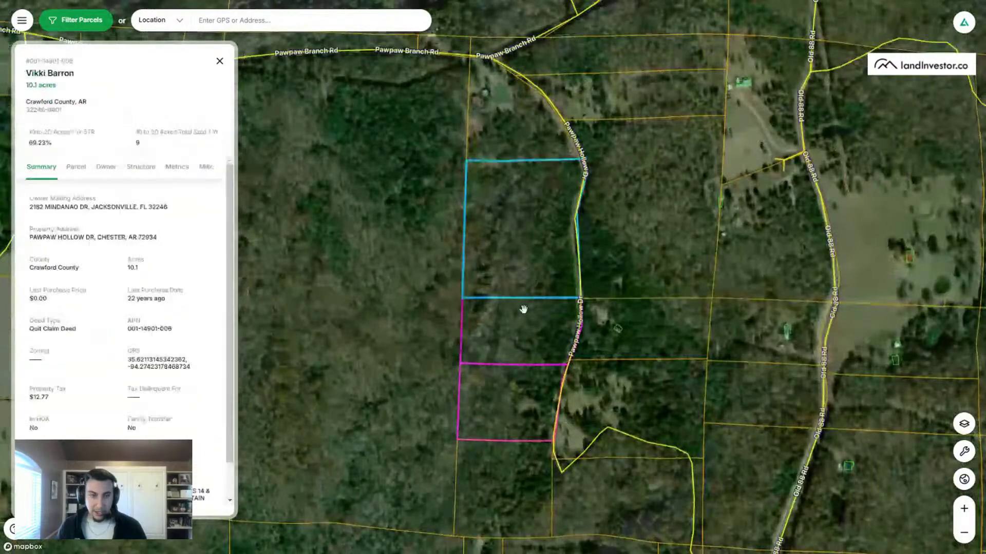
{"action": "left_click", "coordinate": [520, 332]}
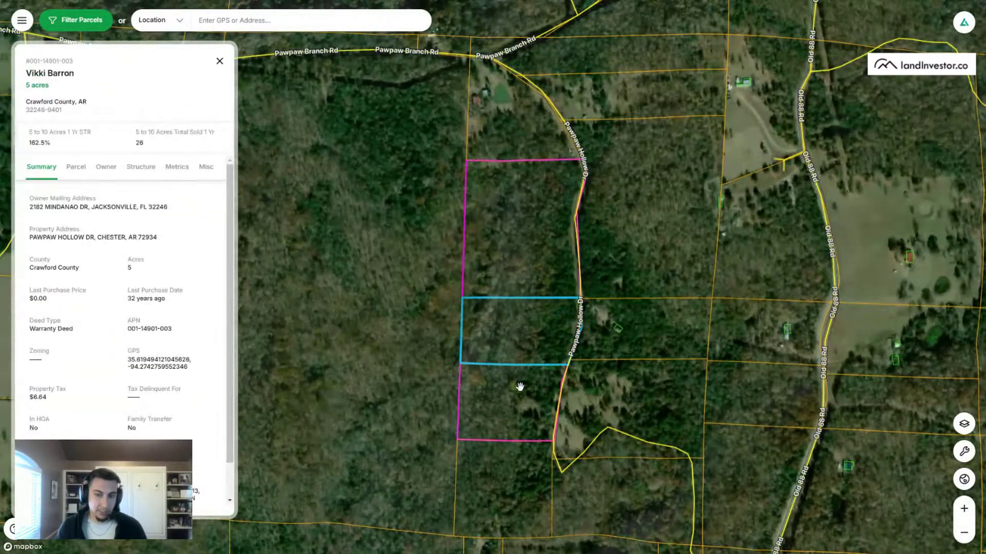
{"action": "left_click", "coordinate": [525, 293]}
{"action": "left_click", "coordinate": [522, 335]}
{"action": "left_click", "coordinate": [526, 395]}
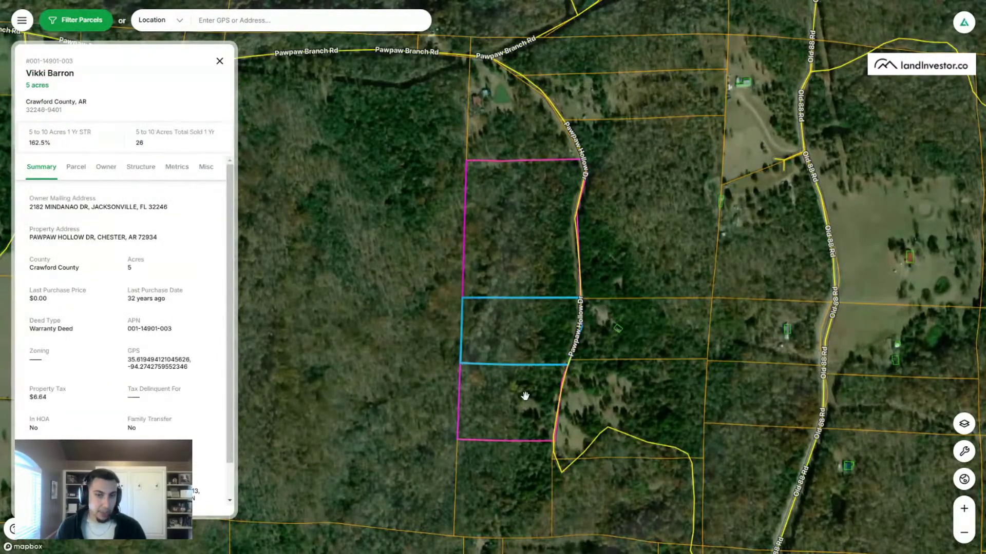
{"action": "scroll", "coordinate": [523, 398], "scroll_direction": "down", "scroll_amount": 10}
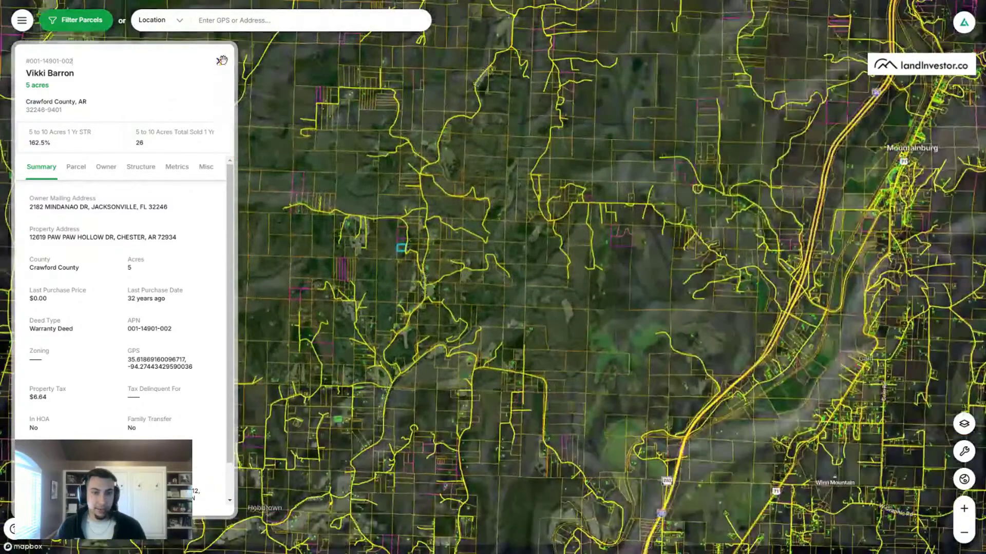
{"action": "left_click", "coordinate": [219, 61]}
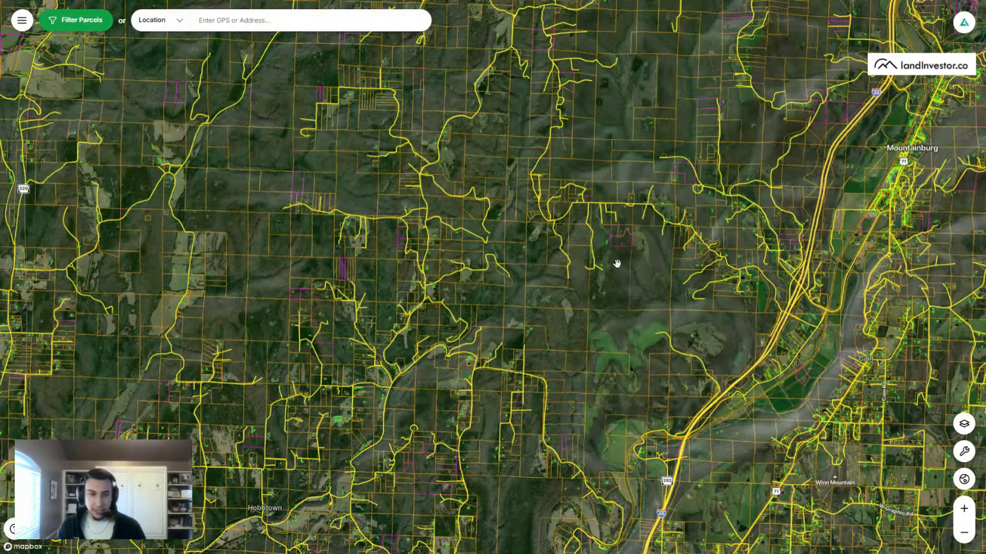
Step: Survey the highlighted parcels around Lee Creek and Natural Dam on the map
{"action": "scroll", "coordinate": [403, 293], "scroll_direction": "up", "scroll_amount": 5}
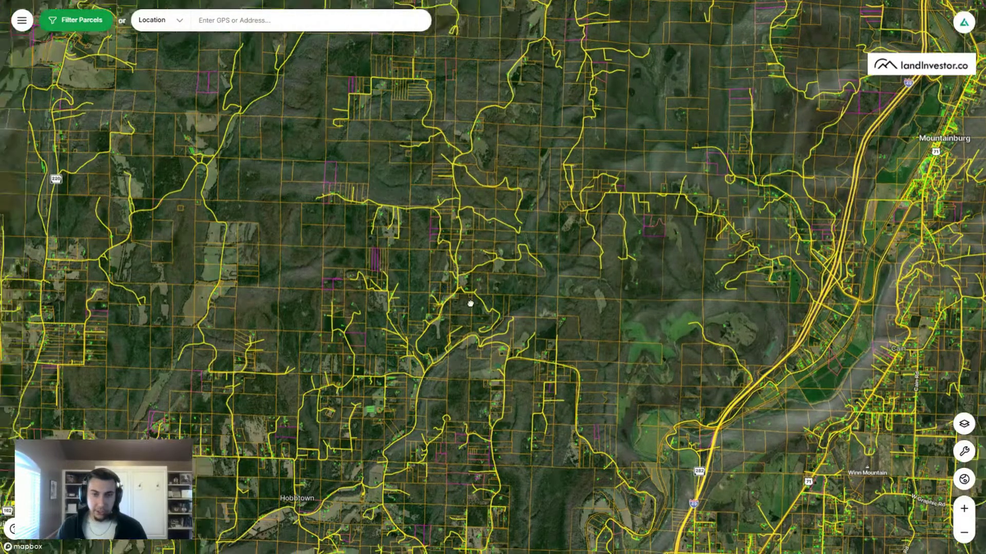
{"action": "scroll", "coordinate": [522, 308], "scroll_direction": "up", "scroll_amount": 3}
{"action": "scroll", "coordinate": [554, 389], "scroll_direction": "up", "scroll_amount": 5}
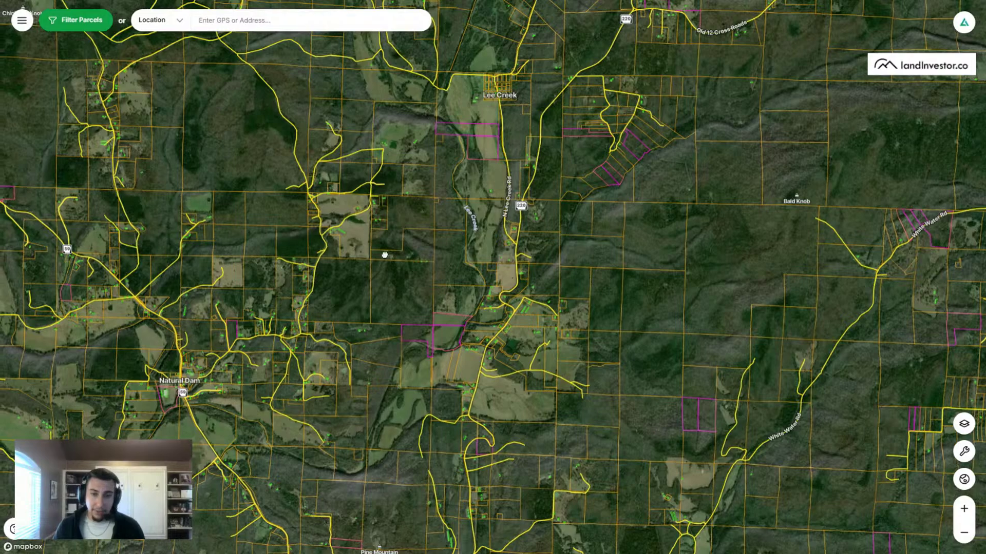
{"action": "left_click_drag", "start_coordinate": [380, 255], "coordinate": [557, 243]}
{"action": "left_click_drag", "start_coordinate": [336, 321], "coordinate": [593, 281]}
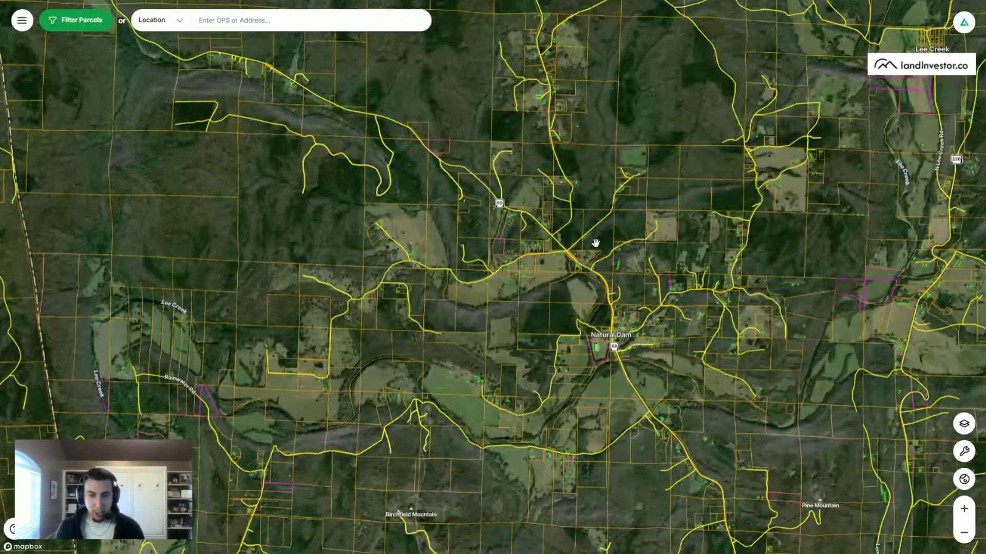
{"action": "scroll", "coordinate": [601, 237], "scroll_direction": "down", "scroll_amount": 3}
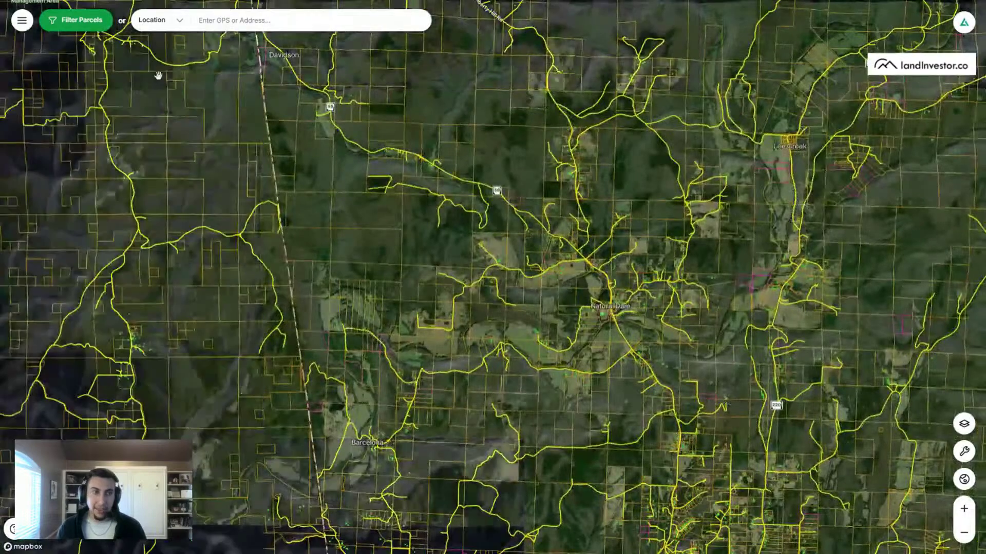
Step: View the menu with saved filters and exports, and examine the highlighted roadside parcel northwest of Natural Dam
{"action": "left_click", "coordinate": [21, 21]}
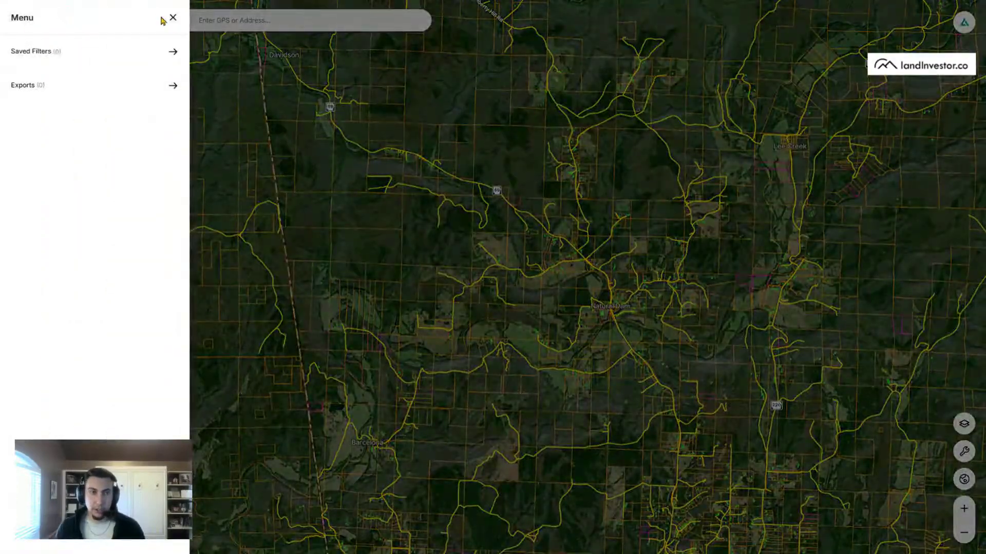
{"action": "left_click", "coordinate": [173, 21]}
{"action": "left_click_drag", "start_coordinate": [583, 272], "coordinate": [558, 358]}
{"action": "scroll", "coordinate": [556, 248], "scroll_direction": "up", "scroll_amount": 10}
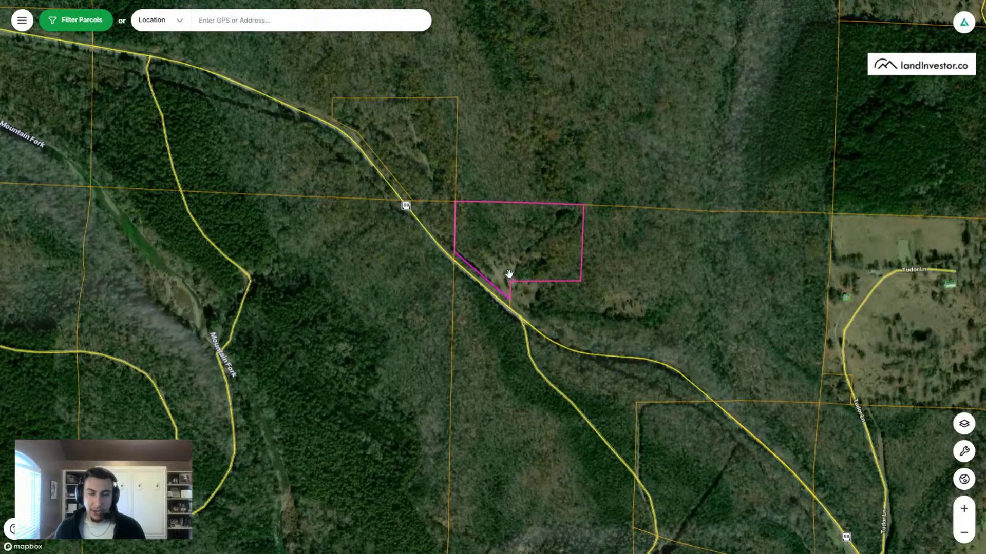
Step: Survey the map from Natural Dam eastward and examine the block of highlighted parcels north of Old 12 Cross Roads
{"action": "scroll", "coordinate": [509, 273], "scroll_direction": "down", "scroll_amount": 8}
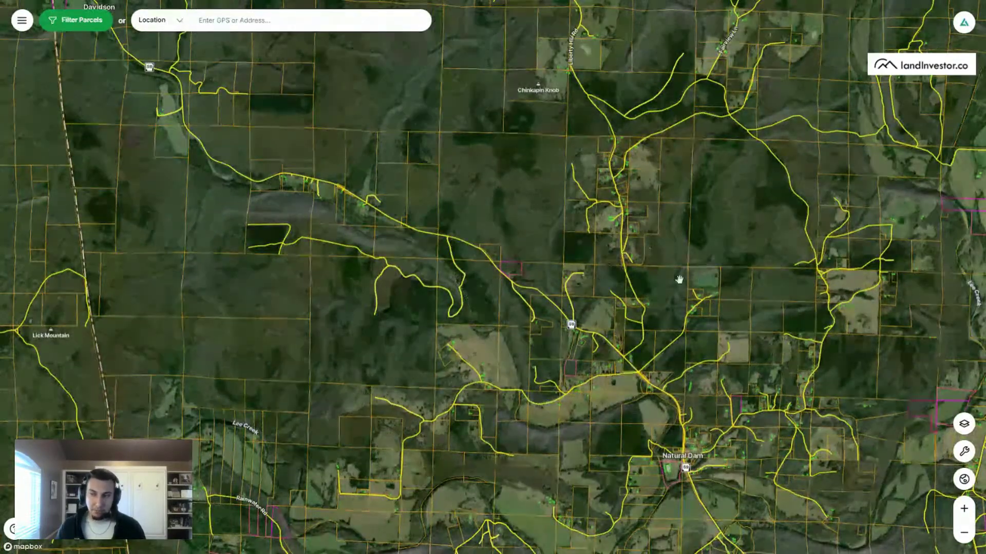
{"action": "left_click_drag", "start_coordinate": [680, 279], "coordinate": [376, 269]}
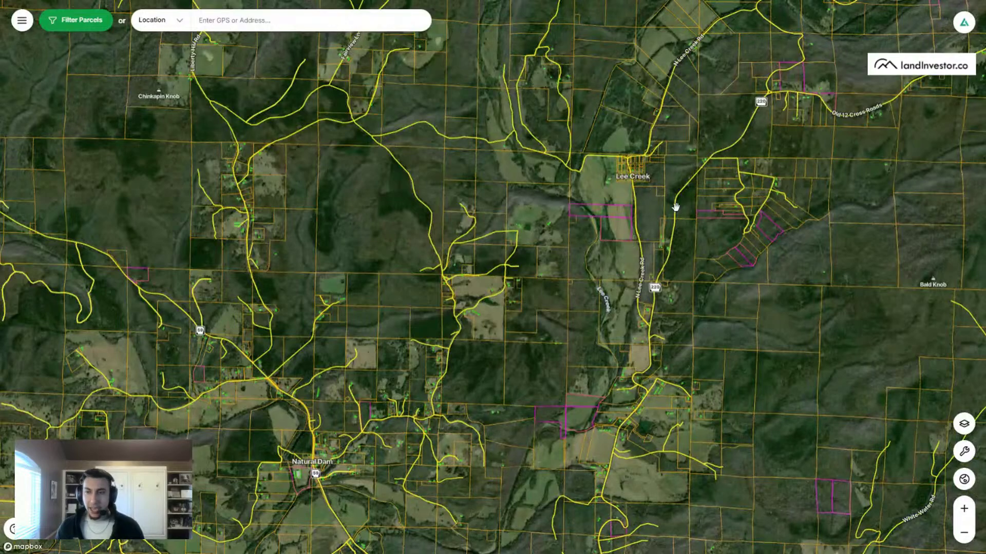
{"action": "left_click_drag", "start_coordinate": [676, 207], "coordinate": [539, 352]}
{"action": "left_click_drag", "start_coordinate": [598, 236], "coordinate": [502, 364]}
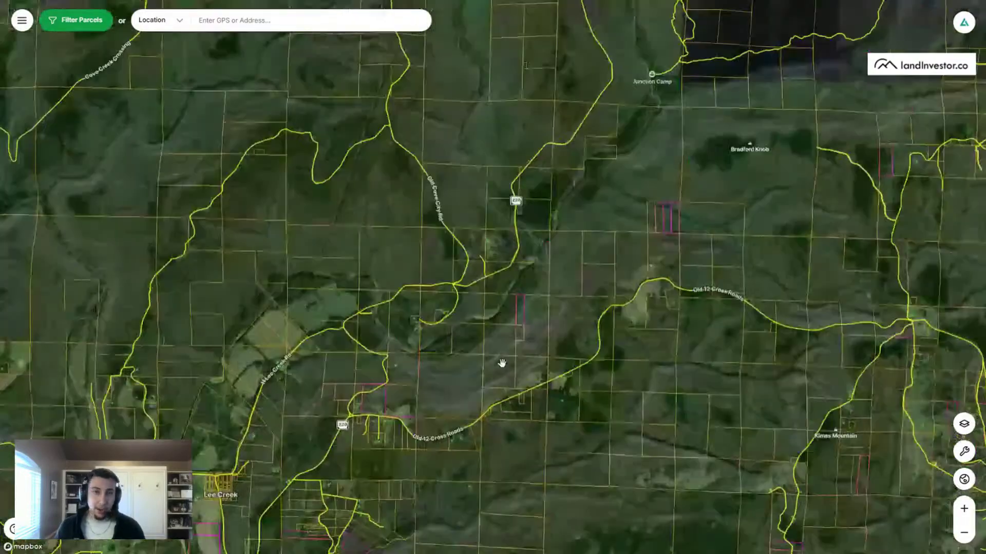
{"action": "left_click_drag", "start_coordinate": [675, 232], "coordinate": [476, 213]}
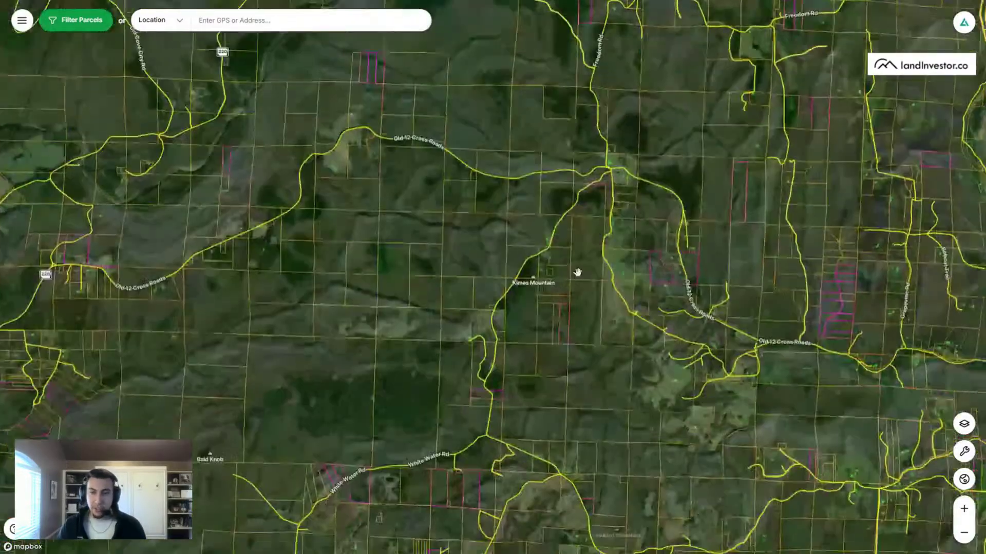
{"action": "left_click_drag", "start_coordinate": [576, 271], "coordinate": [385, 117]}
{"action": "scroll", "coordinate": [532, 257], "scroll_direction": "up", "scroll_amount": 5}
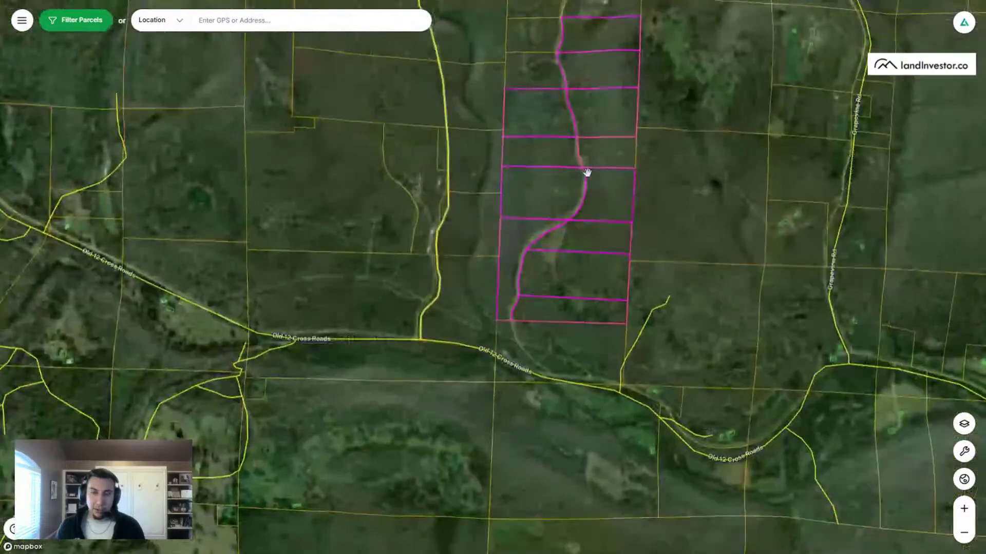
{"action": "left_click_drag", "start_coordinate": [587, 172], "coordinate": [586, 260]}
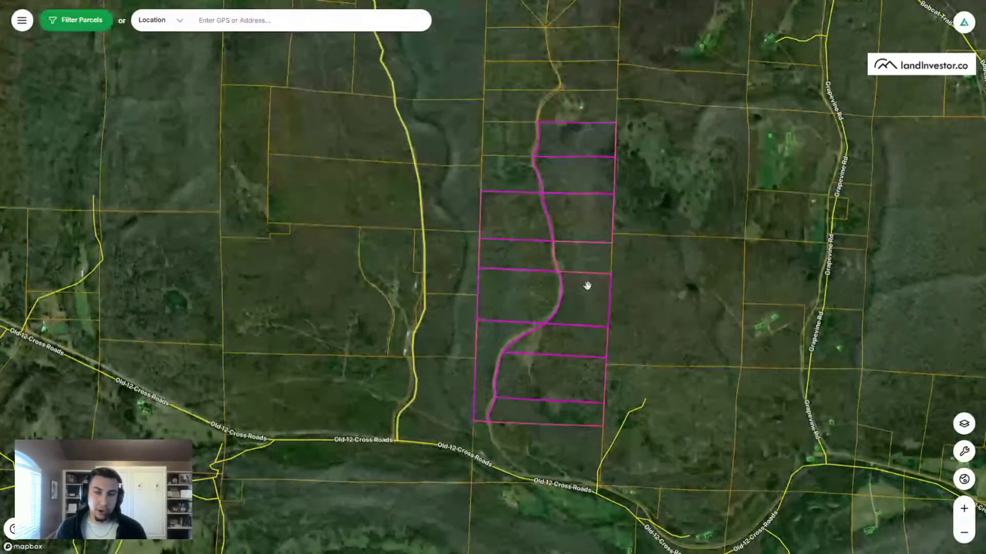
Step: Survey the highlighted parcels around Kimes Mountain and along White Water Rd toward Lee Creek
{"action": "scroll", "coordinate": [572, 297], "scroll_direction": "down", "scroll_amount": 5}
{"action": "scroll", "coordinate": [572, 298], "scroll_direction": "down", "scroll_amount": 5}
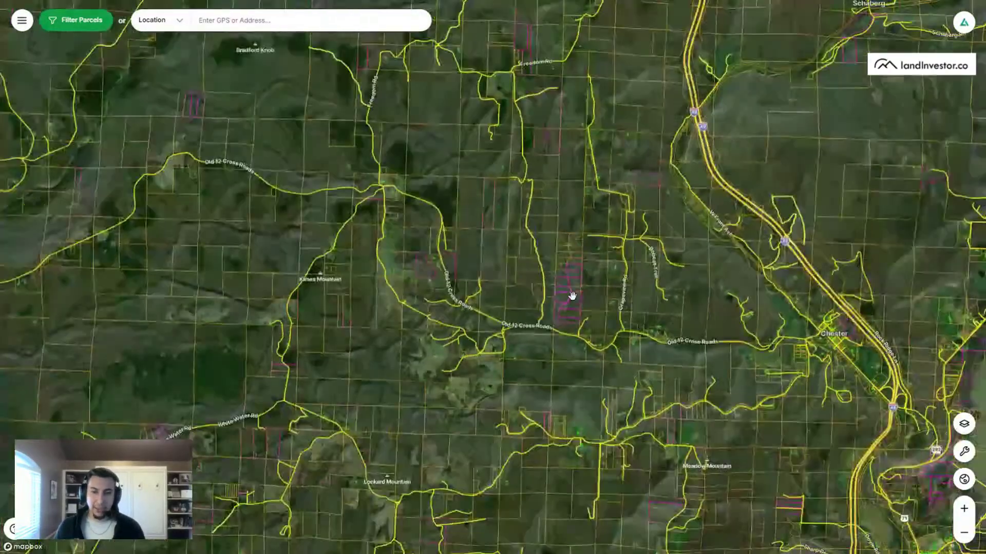
{"action": "left_click_drag", "start_coordinate": [456, 267], "coordinate": [686, 157]}
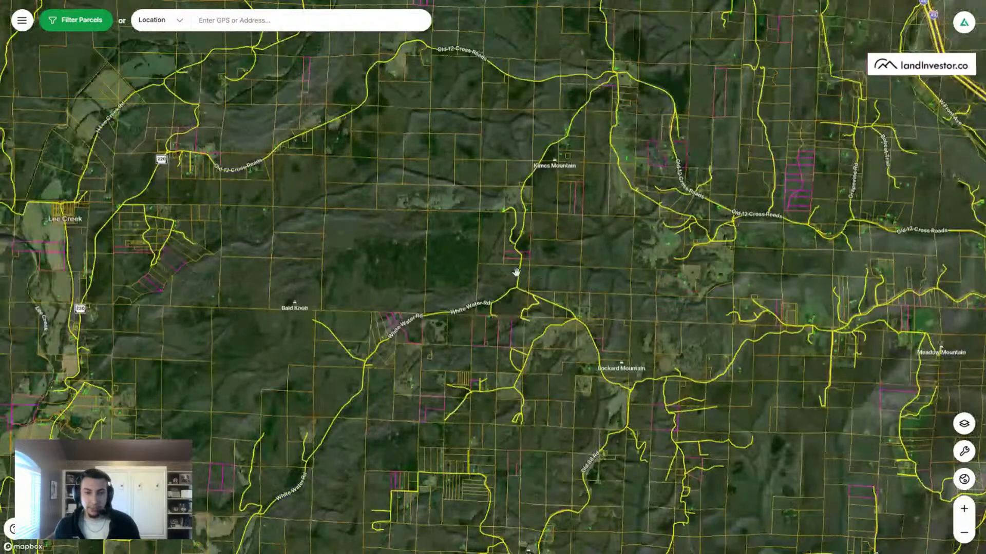
{"action": "left_click_drag", "start_coordinate": [286, 384], "coordinate": [494, 234]}
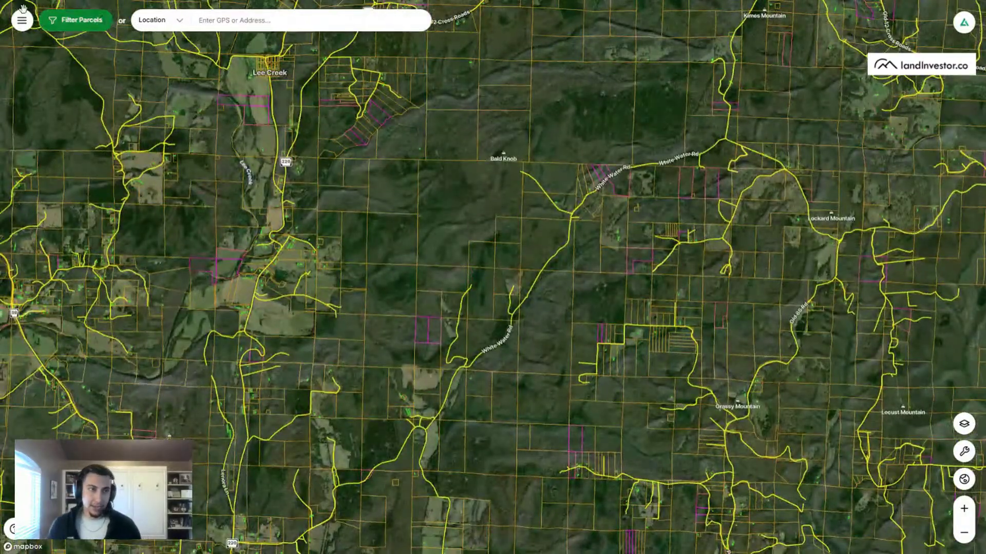
Step: Expand the owner filters and restrict the 5 to 10 acre Crawford County parcels to out-of-ZIP owners
{"action": "left_click", "coordinate": [62, 20]}
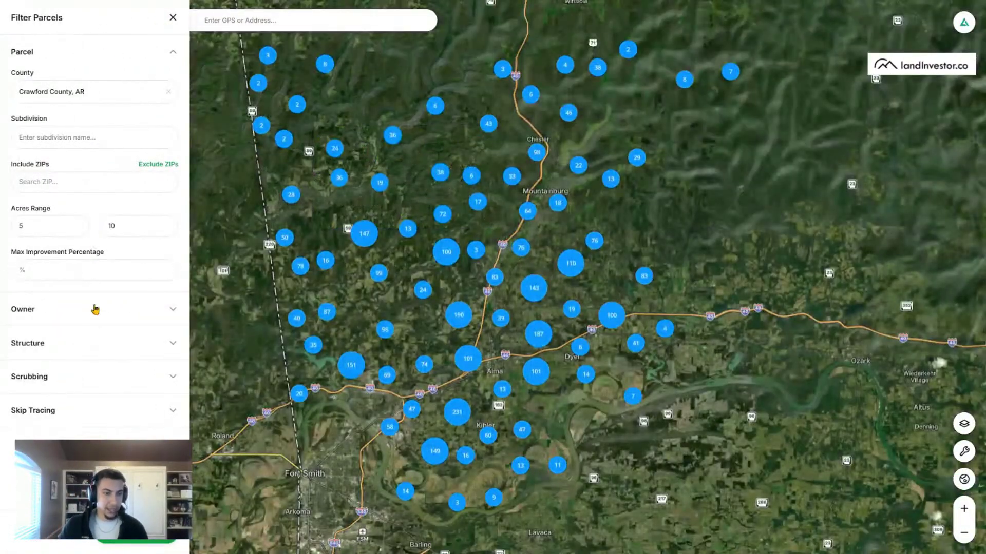
{"action": "left_click", "coordinate": [95, 309]}
{"action": "left_click", "coordinate": [160, 375]}
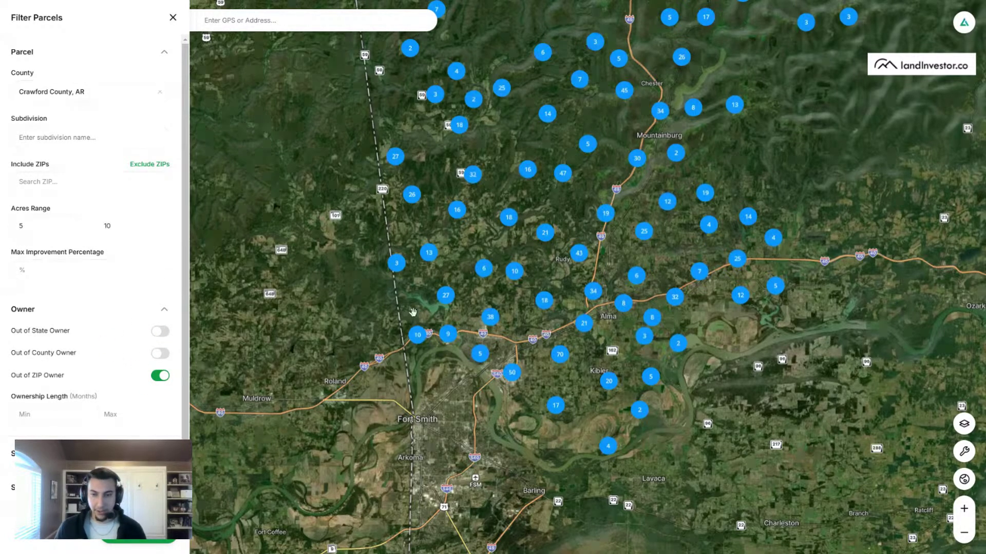
Step: Survey the clusters of out-of-ZIP-owner parcels across Crawford County, from Fort Smith up to the Winslow area
{"action": "scroll", "coordinate": [568, 328], "scroll_direction": "up", "scroll_amount": 3}
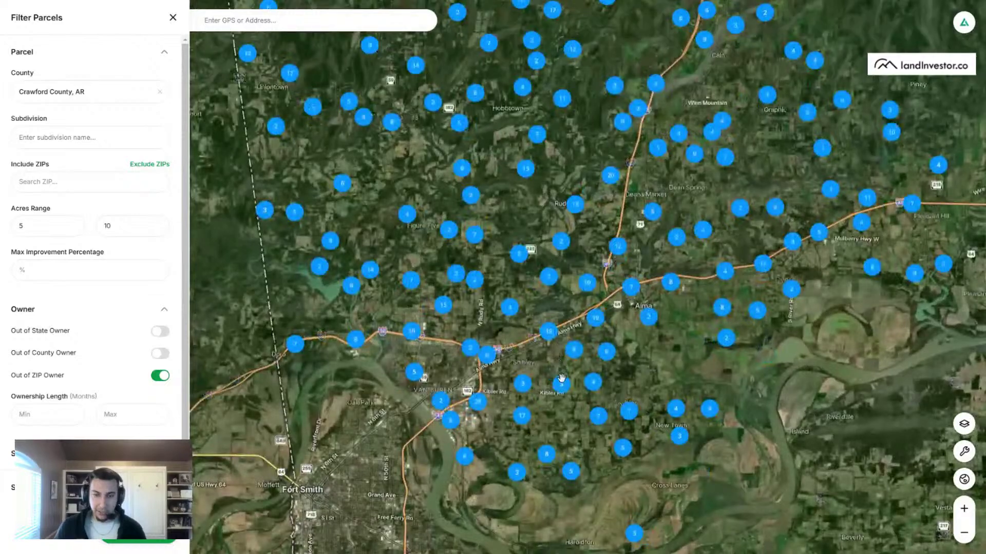
{"action": "left_click_drag", "start_coordinate": [536, 72], "coordinate": [535, 318]}
{"action": "scroll", "coordinate": [534, 318], "scroll_direction": "down", "scroll_amount": 3}
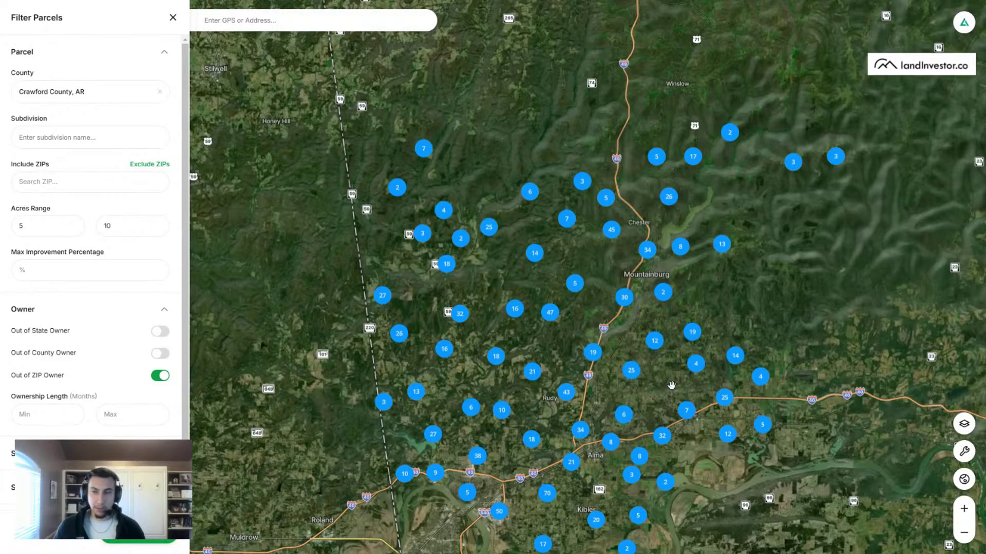
{"action": "left_click_drag", "start_coordinate": [672, 387], "coordinate": [705, 343]}
{"action": "scroll", "coordinate": [649, 390], "scroll_direction": "down", "scroll_amount": 4}
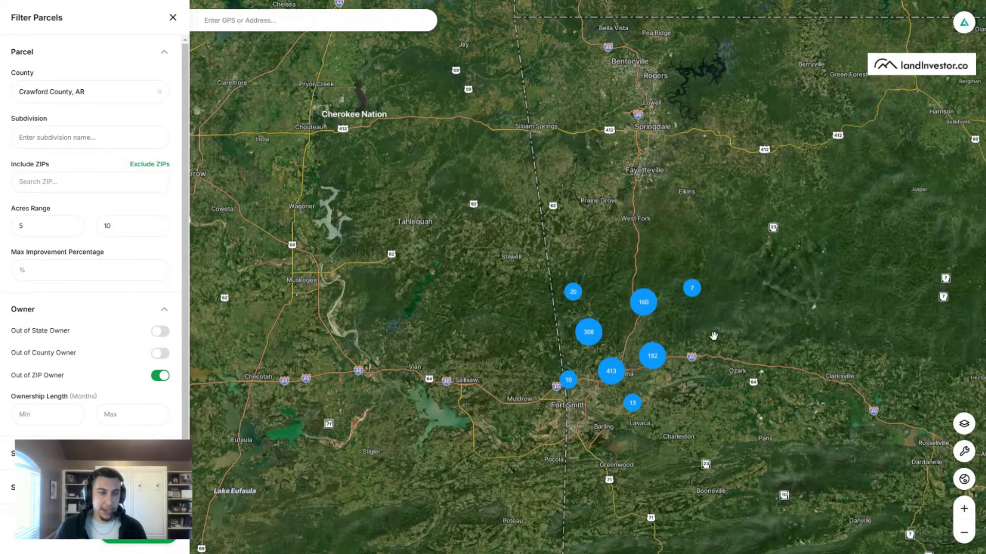
{"action": "left_click_drag", "start_coordinate": [714, 336], "coordinate": [614, 321]}
Step: Restrict the Crawford County parcels to a minimum ownership length of 6 months
{"action": "scroll", "coordinate": [96, 324], "scroll_direction": "down", "scroll_amount": 1}
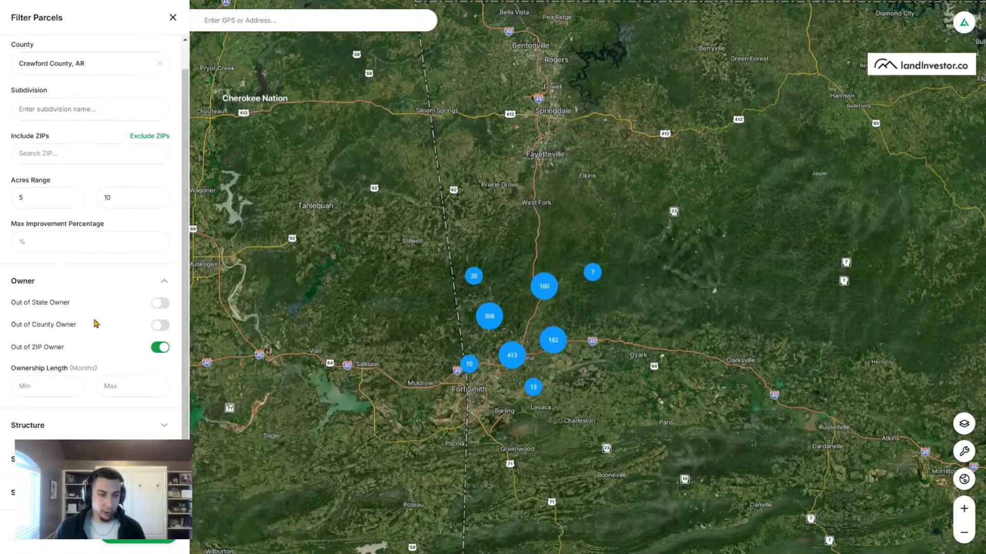
{"action": "left_click", "coordinate": [64, 396]}
{"action": "type", "text": "6"}
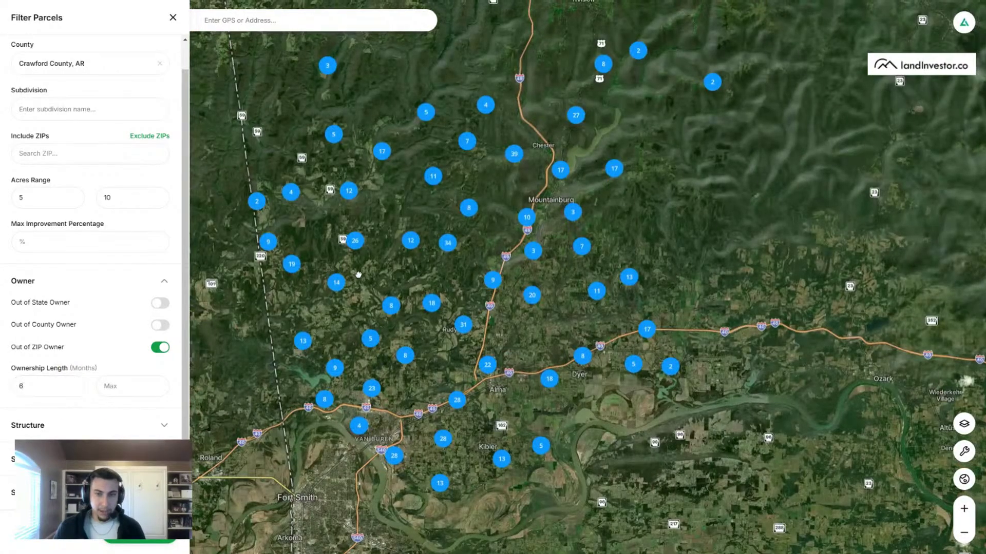
{"action": "left_click_drag", "start_coordinate": [299, 348], "coordinate": [370, 395]}
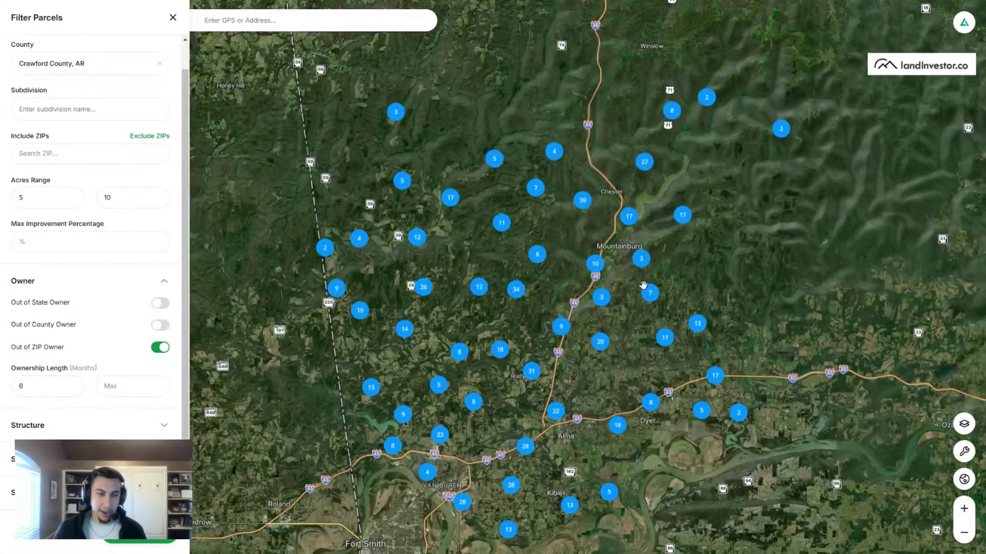
{"action": "left_click", "coordinate": [61, 396]}
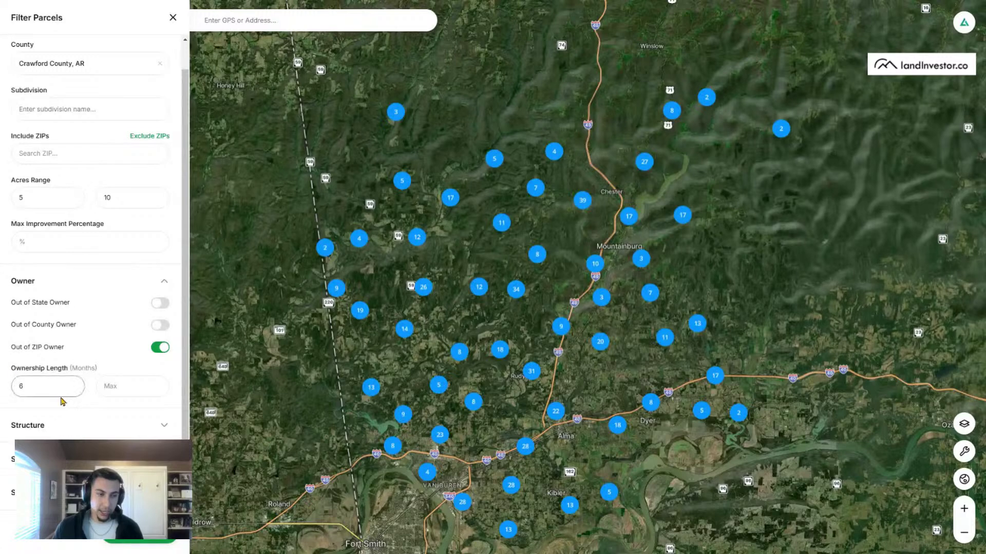
{"action": "left_click", "coordinate": [87, 394]}
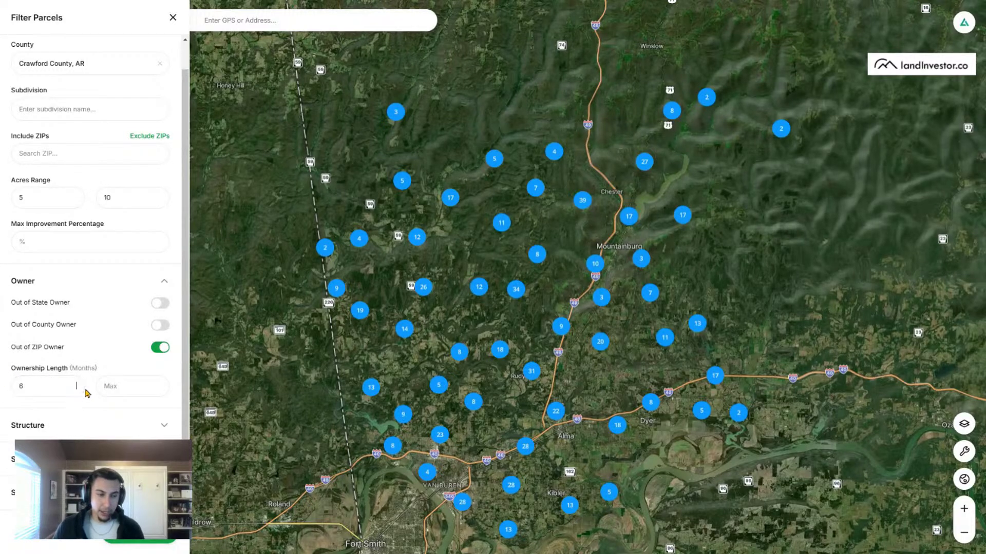
Step: Expand the structure filters and limit the total structure square feet to a maximum of 200
{"action": "left_click", "coordinate": [150, 427]}
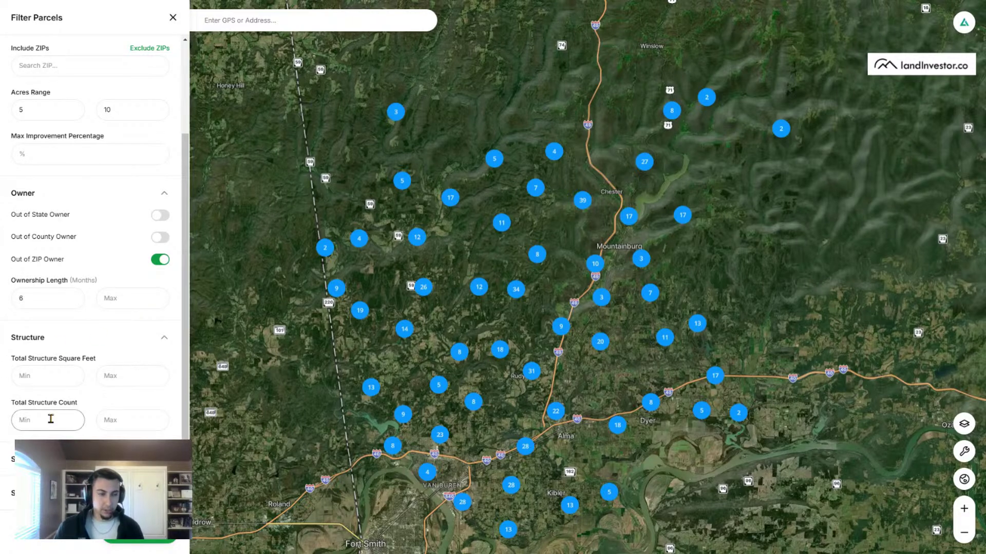
{"action": "left_click", "coordinate": [38, 374]}
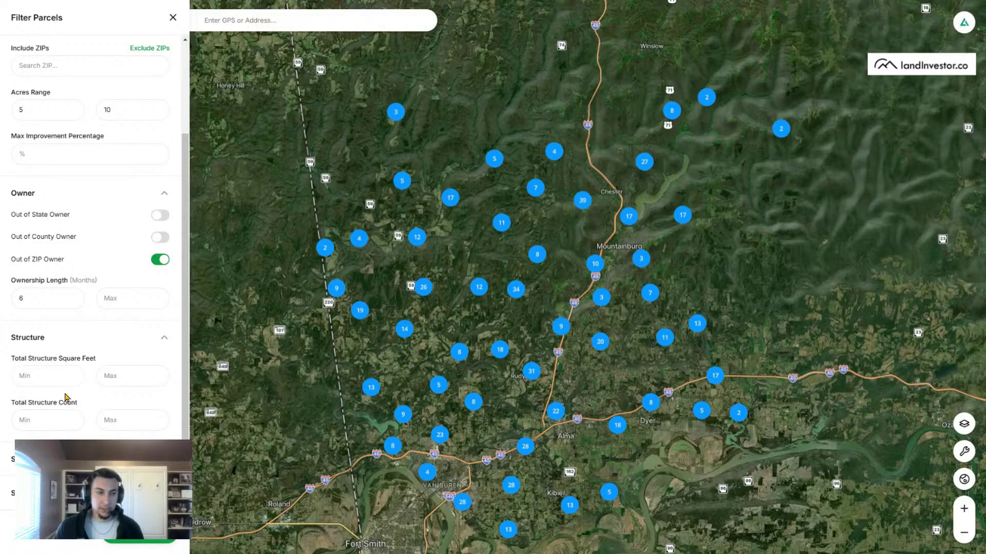
{"action": "left_click", "coordinate": [106, 375]}
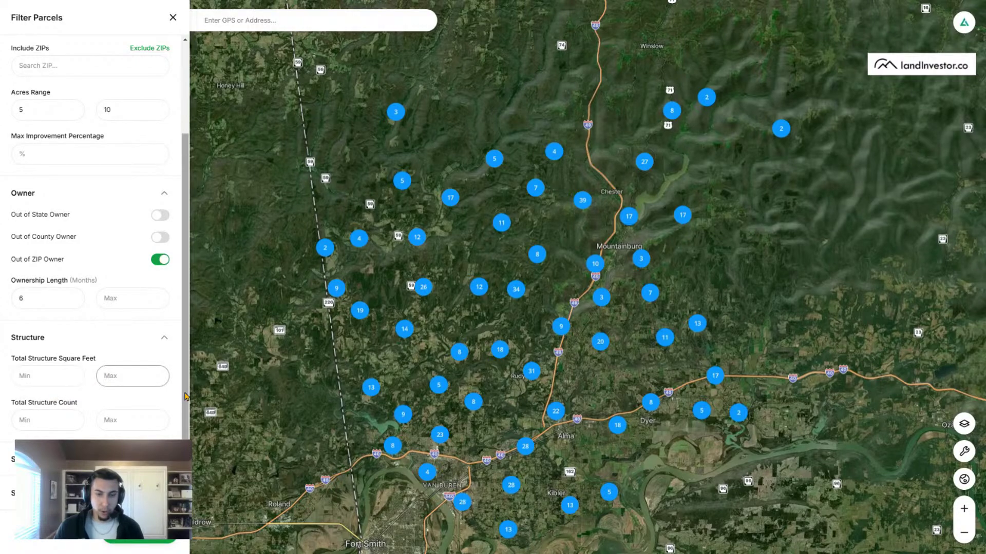
{"action": "scroll", "coordinate": [377, 455], "scroll_direction": "up", "scroll_amount": 3}
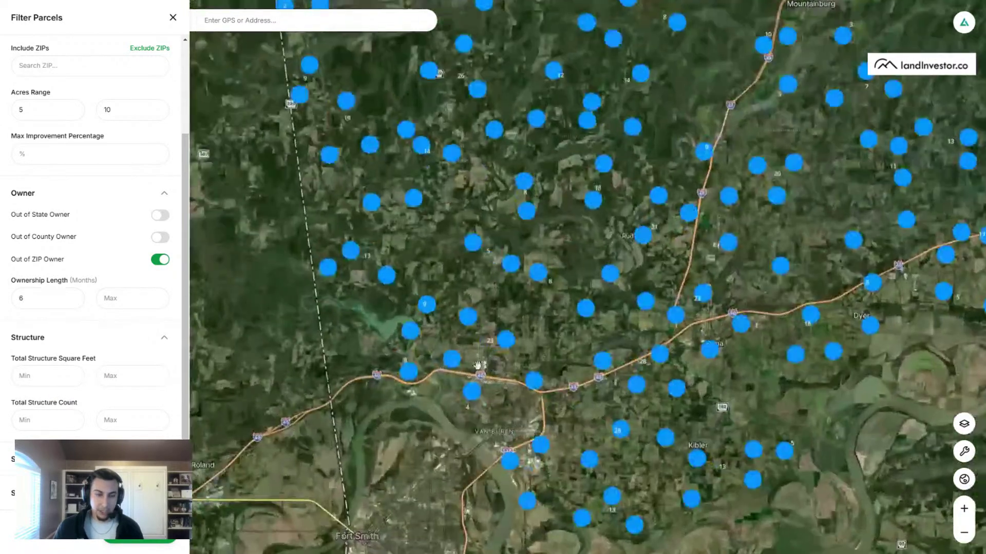
{"action": "left_click", "coordinate": [138, 376]}
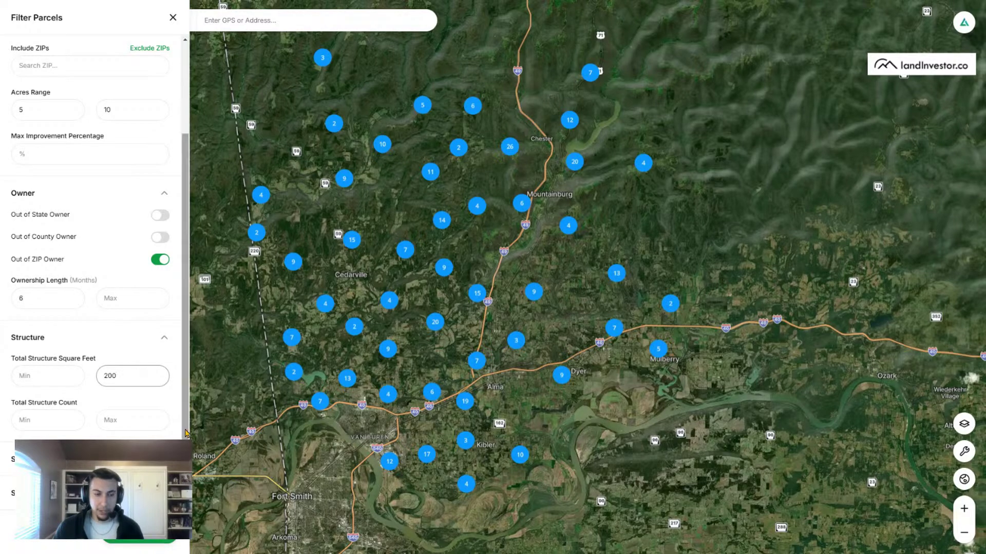
Step: Clear the structure square footage maximum and try a maximum improvement percentage of 1 instead
{"action": "left_click_drag", "start_coordinate": [185, 419], "coordinate": [185, 405]}
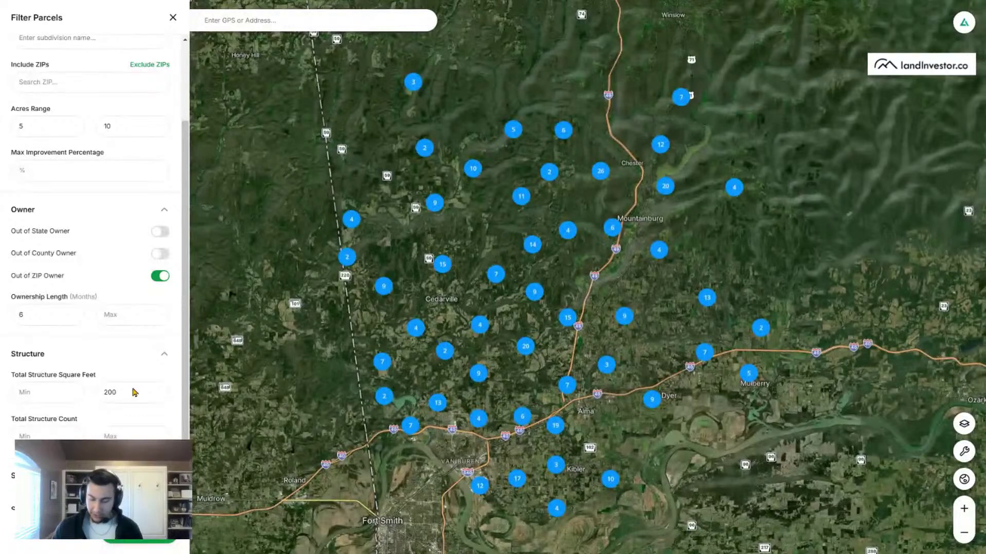
{"action": "double_click", "coordinate": [134, 392]}
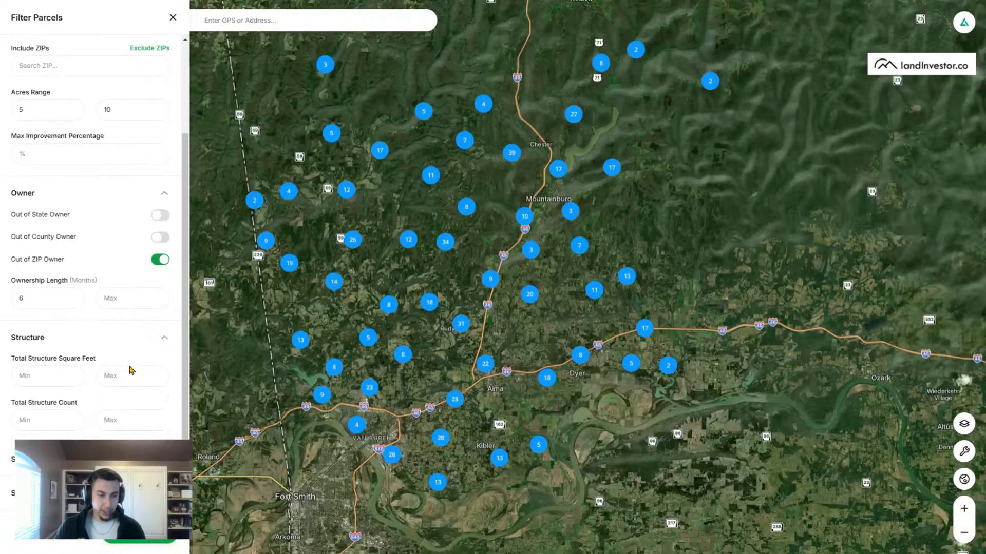
{"action": "left_click", "coordinate": [128, 371]}
{"action": "left_click", "coordinate": [59, 152]}
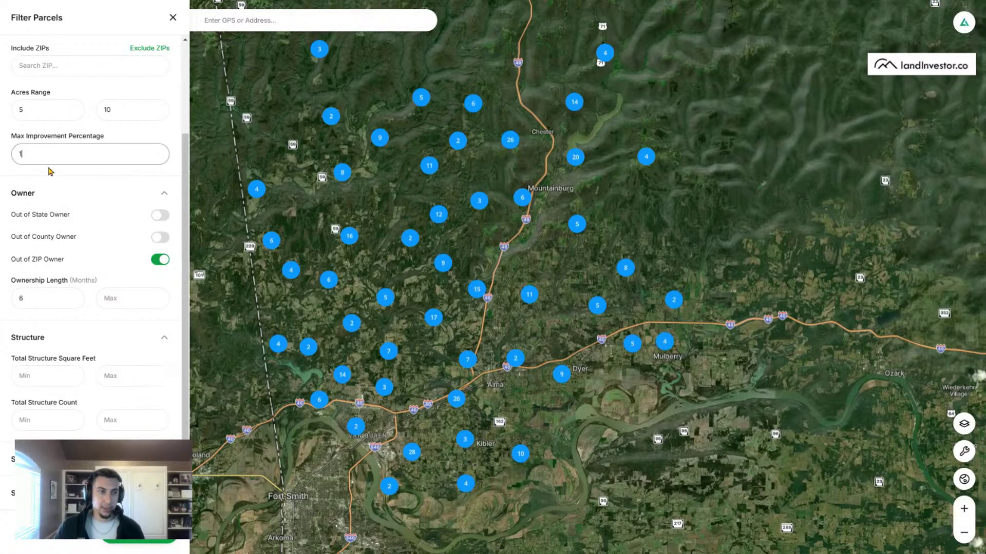
{"action": "key", "text": "BackSpace"}
Step: Set the maximum total structure square feet to 200 and open the 5-acre Concord Baptist Association parcel from the matching parcels
{"action": "left_click", "coordinate": [125, 376]}
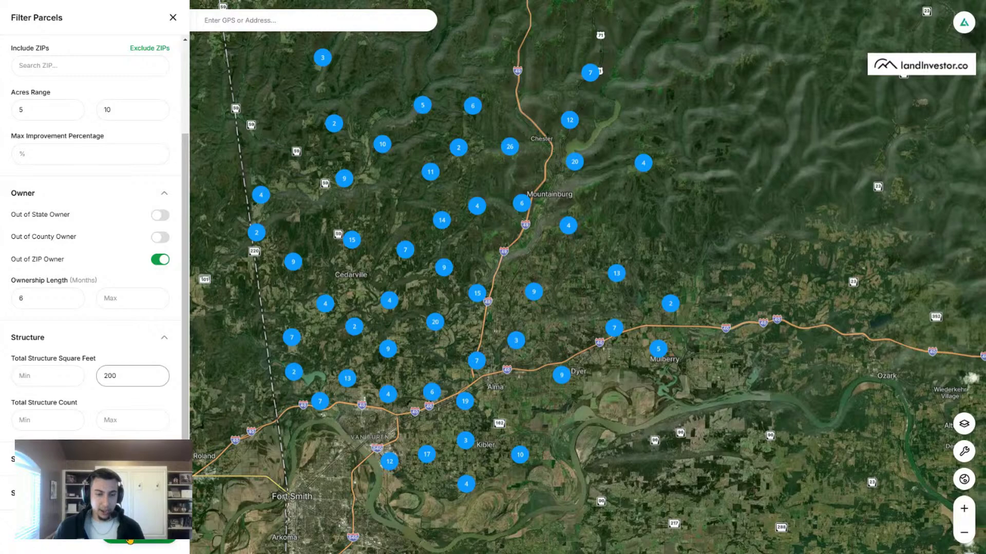
{"action": "left_click", "coordinate": [131, 540]}
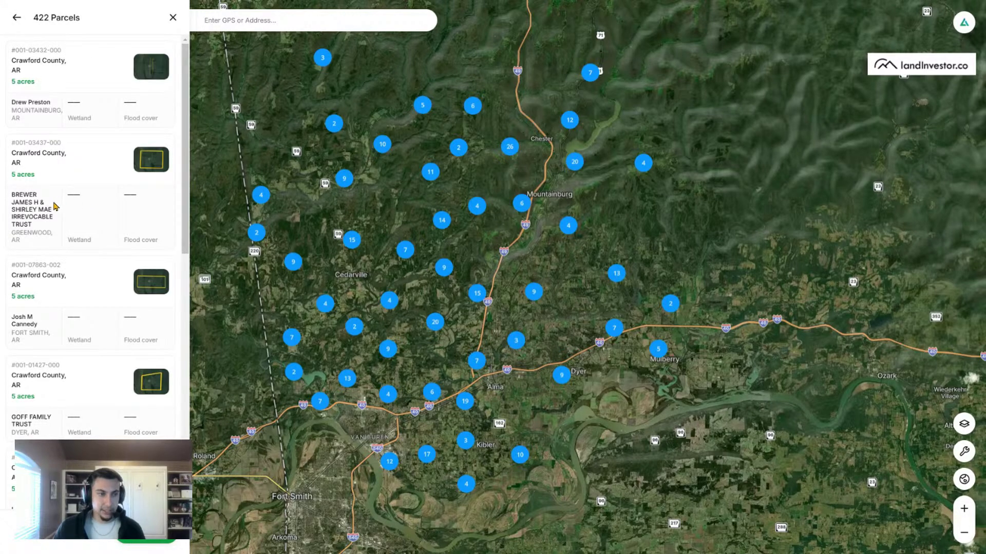
{"action": "scroll", "coordinate": [55, 206], "scroll_direction": "down", "scroll_amount": 6}
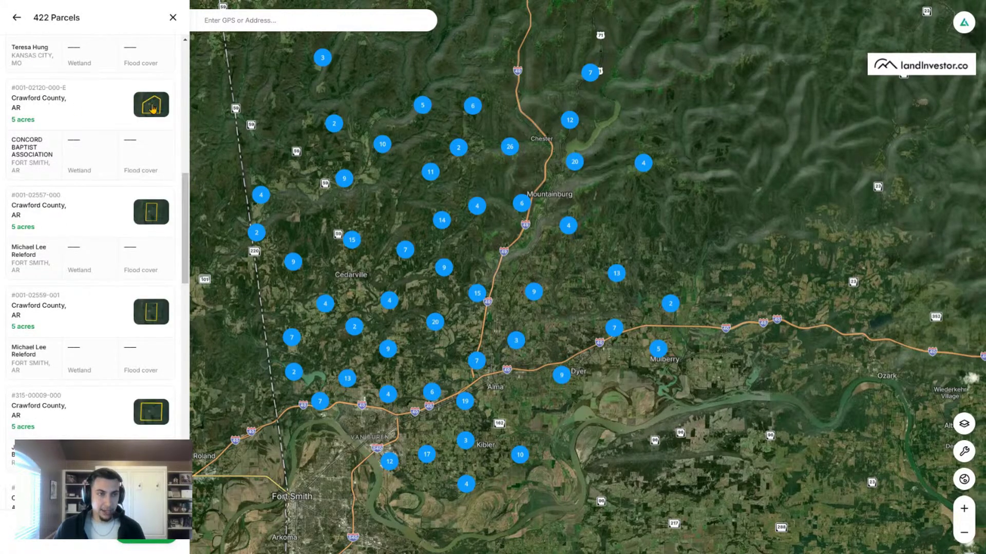
{"action": "left_click", "coordinate": [153, 108]}
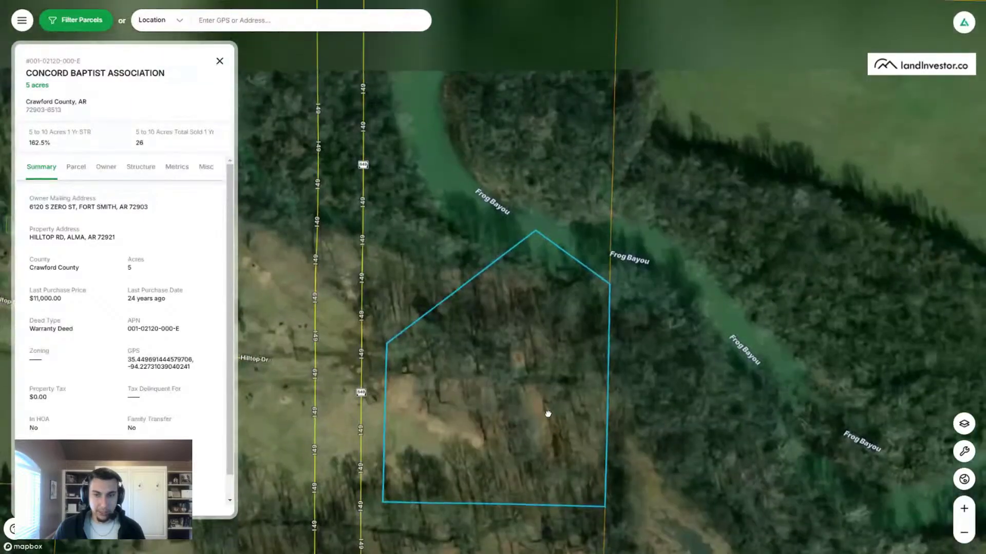
Step: Examine the Concord Baptist Association parcel's surroundings and road access between I-49, Hilltop Dr and Frog Bayou
{"action": "left_click_drag", "start_coordinate": [548, 414], "coordinate": [619, 322]}
{"action": "scroll", "coordinate": [584, 313], "scroll_direction": "down", "scroll_amount": 3}
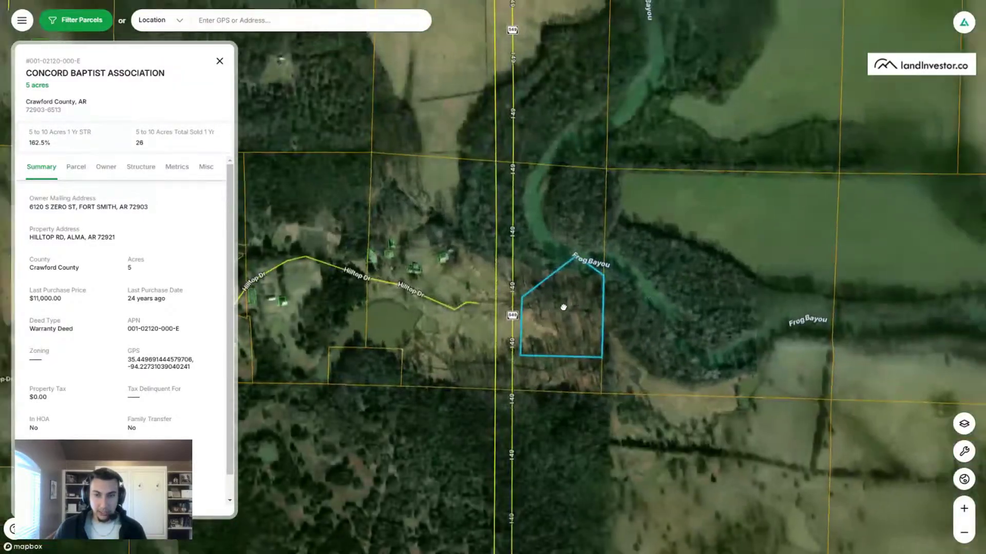
{"action": "scroll", "coordinate": [564, 307], "scroll_direction": "down", "scroll_amount": 10}
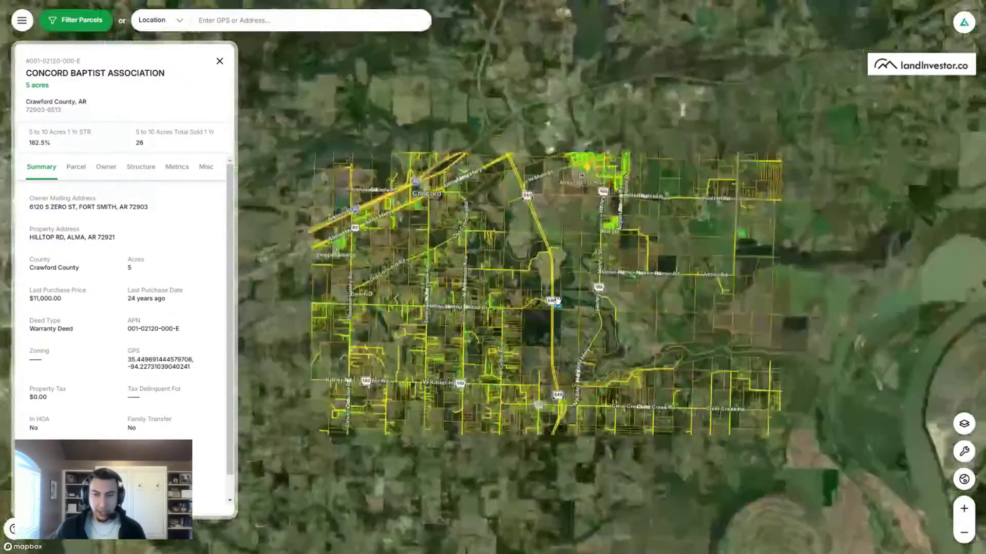
{"action": "scroll", "coordinate": [557, 300], "scroll_direction": "up", "scroll_amount": 10}
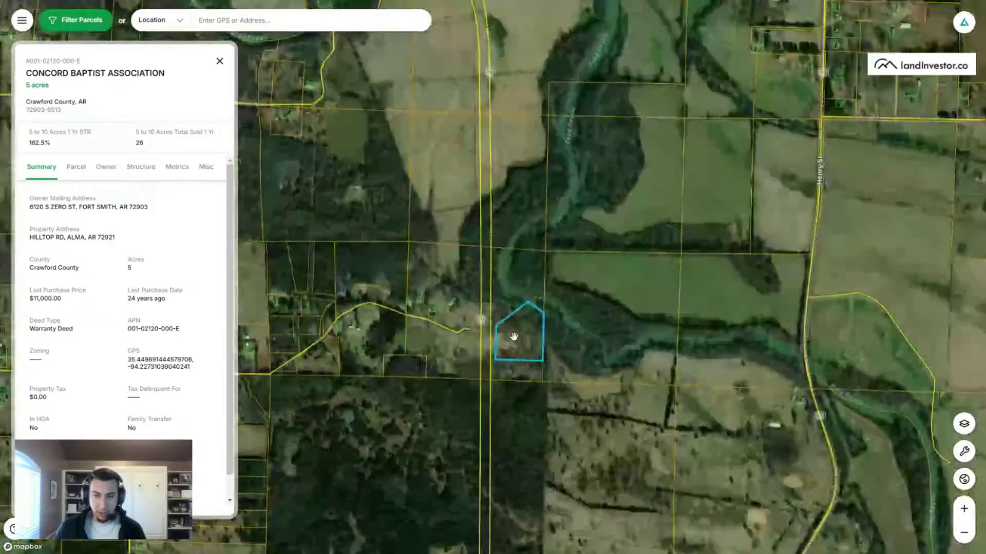
{"action": "left_click_drag", "start_coordinate": [513, 337], "coordinate": [585, 170]}
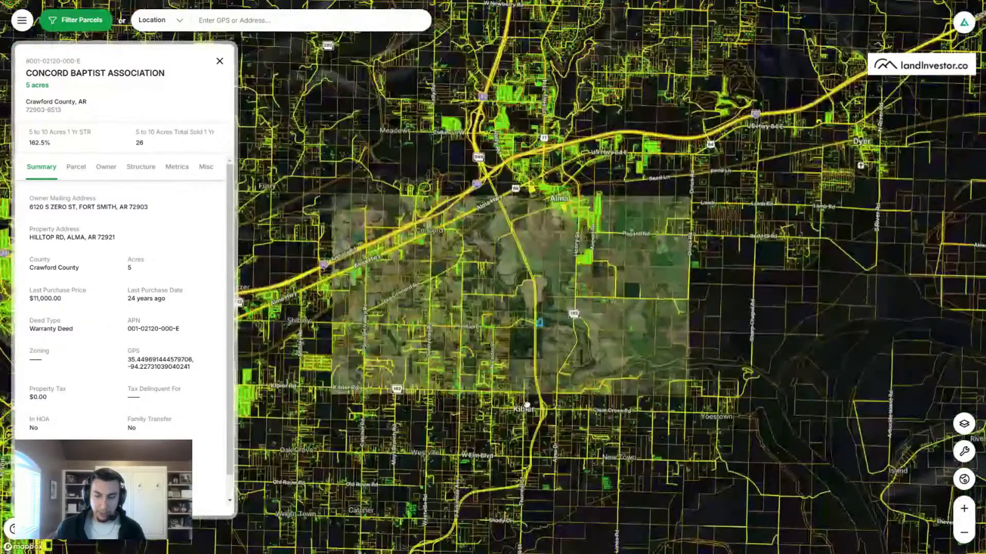
{"action": "left_click_drag", "start_coordinate": [526, 406], "coordinate": [510, 270]}
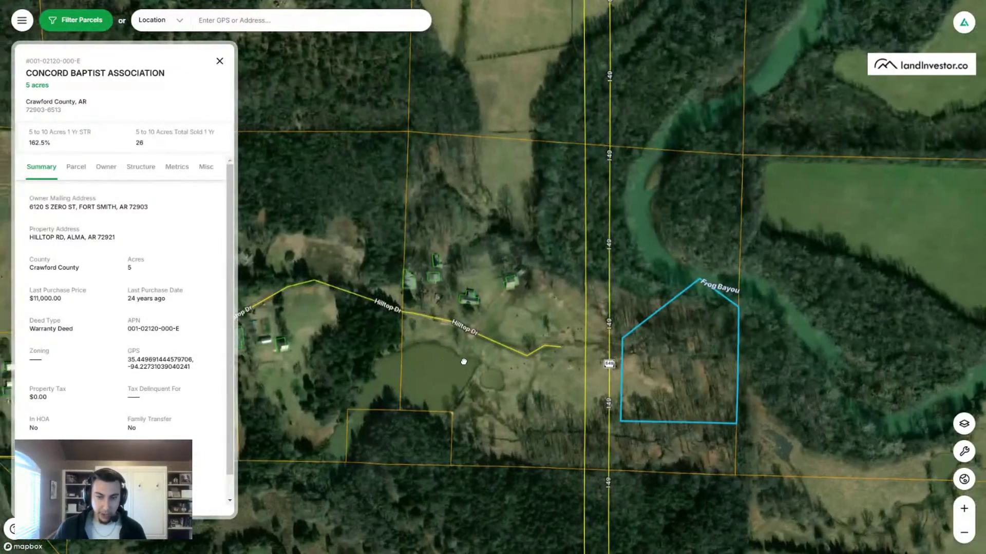
{"action": "mouse_move", "coordinate": [463, 362]}
{"action": "left_mouse_down"}
{"action": "mouse_move", "coordinate": [626, 360]}
{"action": "mouse_move", "coordinate": [631, 337]}
{"action": "mouse_move", "coordinate": [472, 355]}
{"action": "left_mouse_up"}
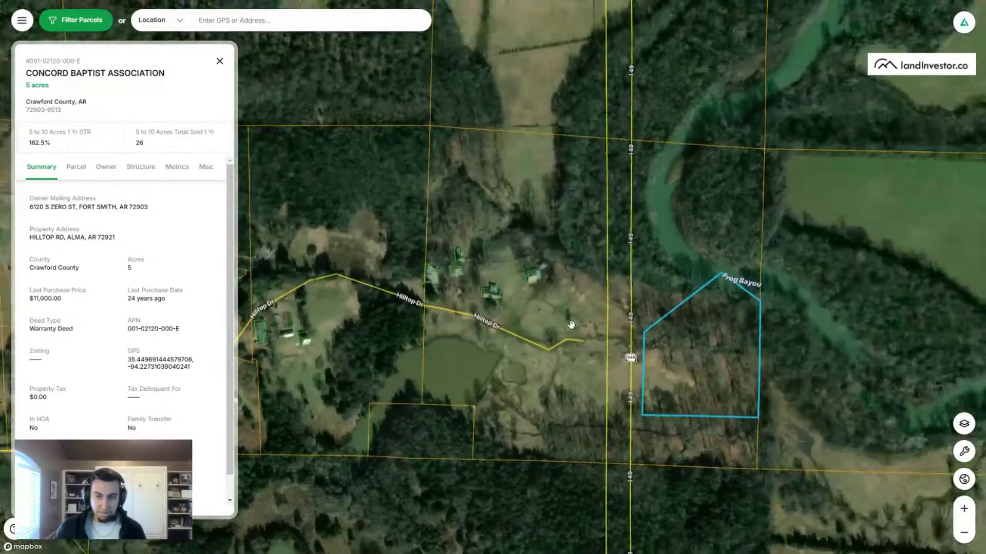
{"action": "scroll", "coordinate": [584, 368], "scroll_direction": "up", "scroll_amount": 3}
{"action": "scroll", "coordinate": [524, 359], "scroll_direction": "down", "scroll_amount": 5}
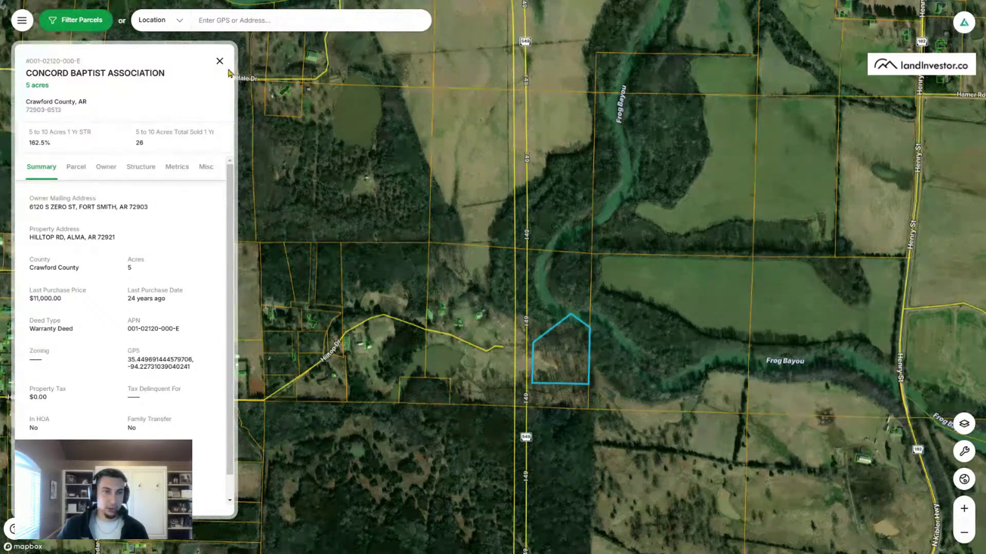
Step: Reopen the parcel filters for Crawford County
{"action": "left_click", "coordinate": [70, 21]}
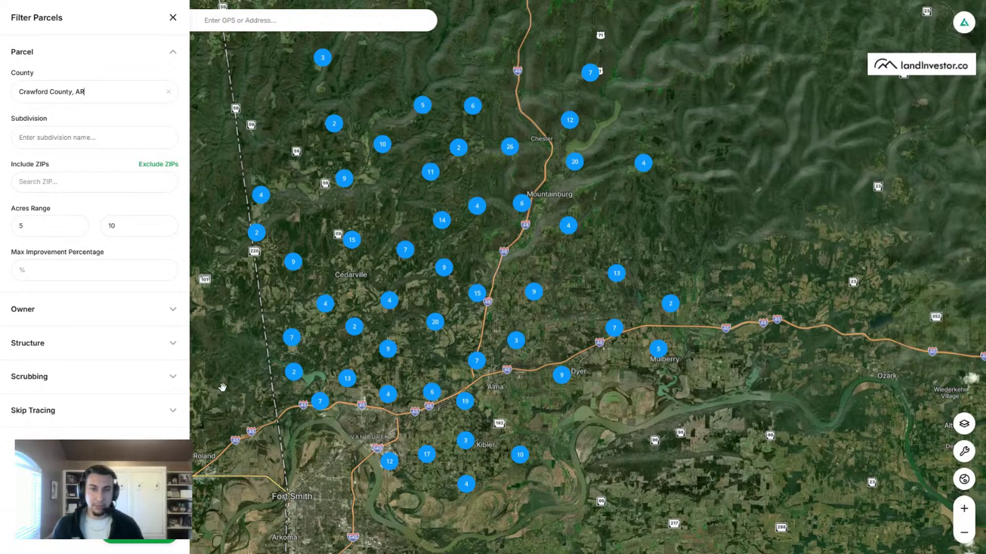
Step: Examine how the 5 to 10 acre parcel clusters are distributed across Crawford County and its surroundings
{"action": "left_click_drag", "start_coordinate": [365, 398], "coordinate": [416, 399]}
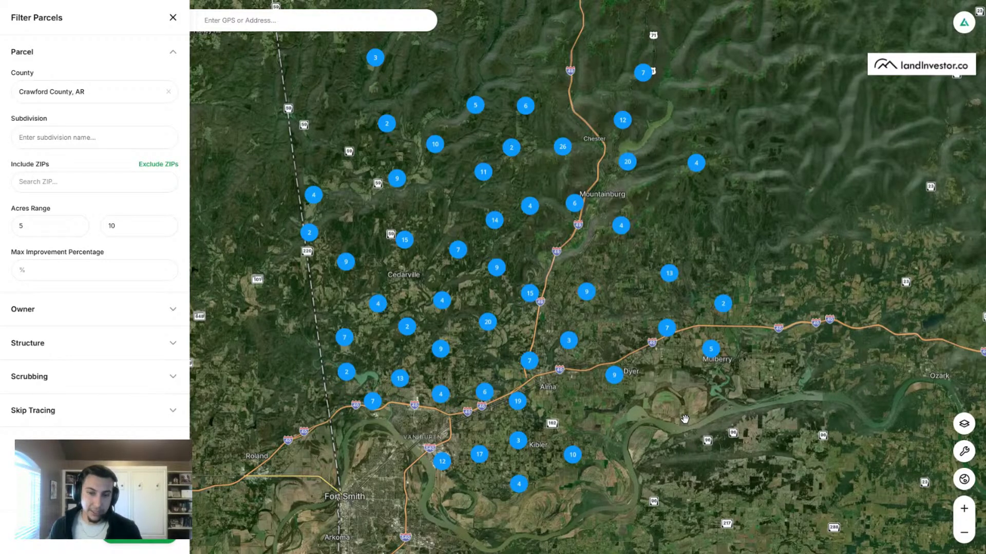
{"action": "scroll", "coordinate": [653, 348], "scroll_direction": "down", "scroll_amount": 3}
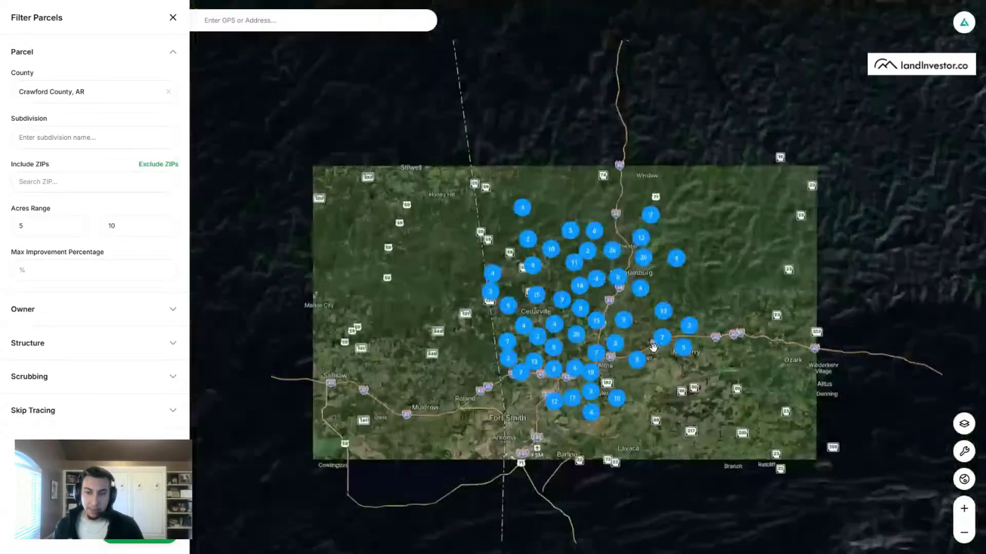
{"action": "scroll", "coordinate": [653, 348], "scroll_direction": "down", "scroll_amount": 2}
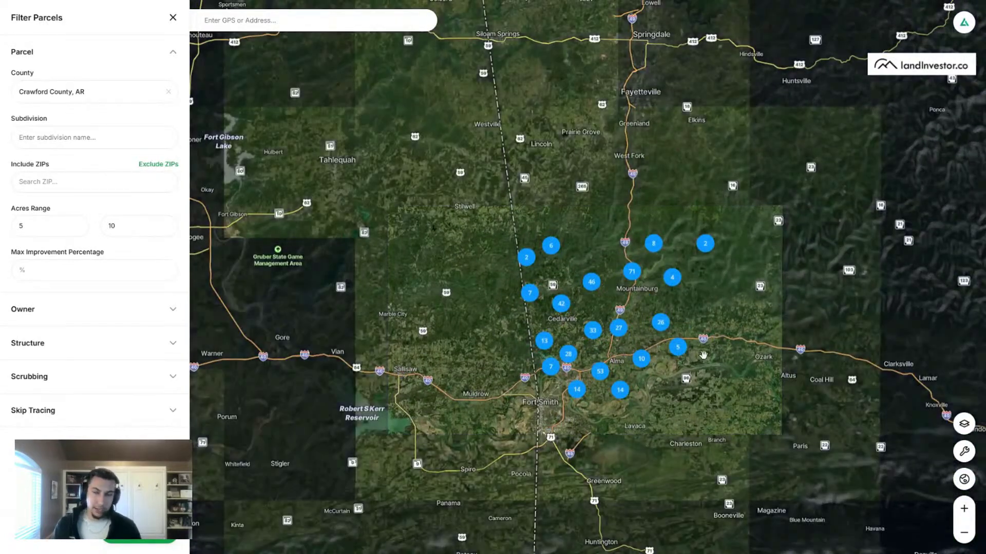
{"action": "left_click_drag", "start_coordinate": [703, 355], "coordinate": [649, 341]}
{"action": "left_click_drag", "start_coordinate": [618, 266], "coordinate": [525, 252]}
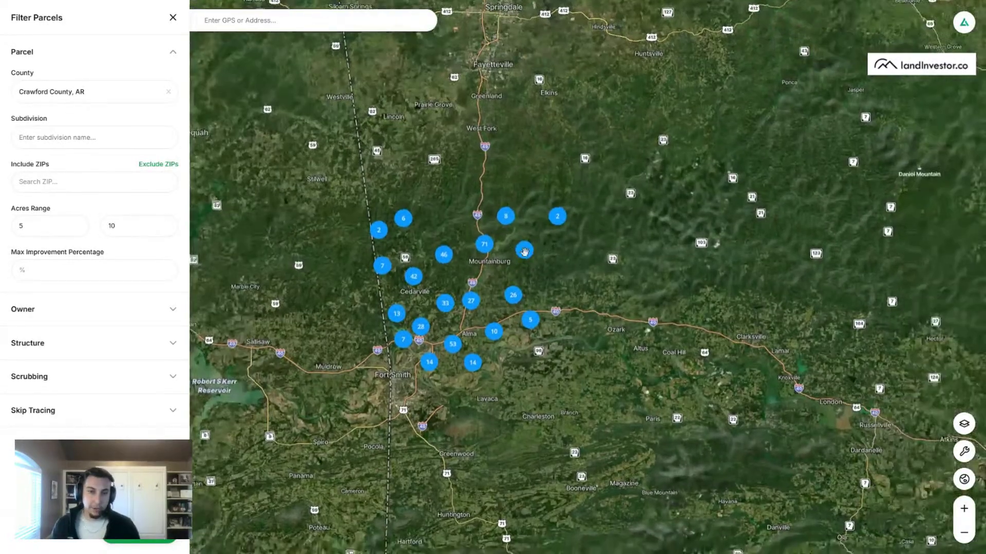
{"action": "scroll", "coordinate": [462, 264], "scroll_direction": "up", "scroll_amount": 3}
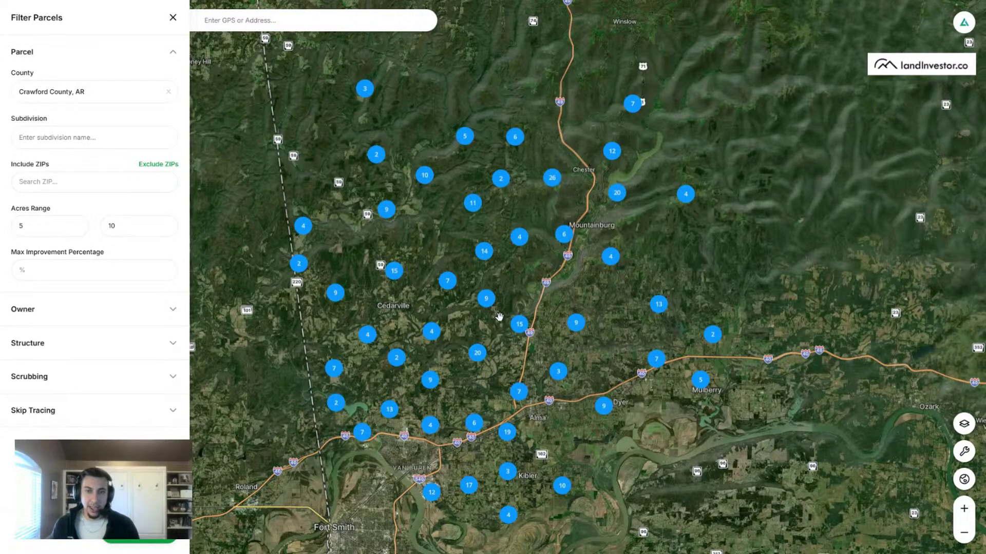
{"action": "scroll", "coordinate": [499, 316], "scroll_direction": "down", "scroll_amount": 2}
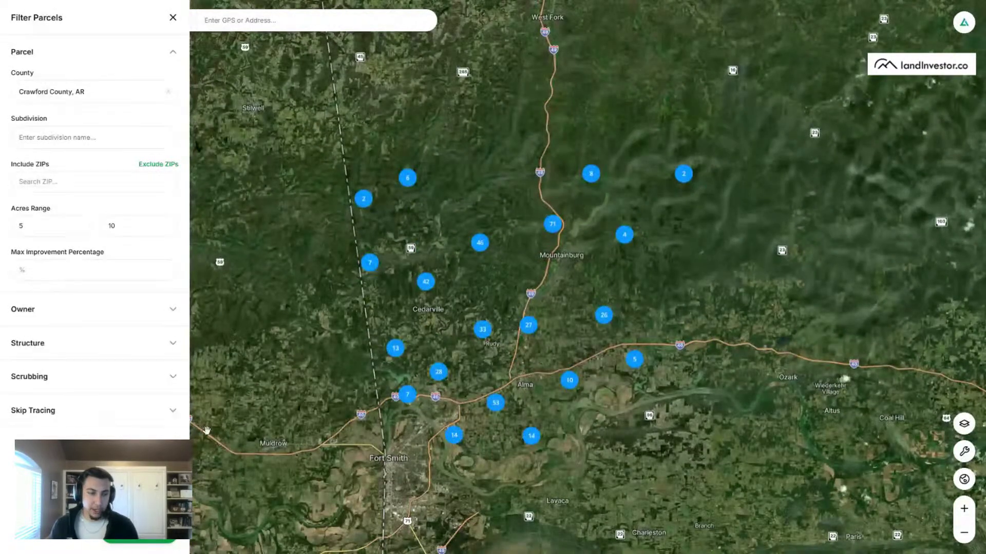
Step: Raise the upper limit of the parcel acreage range to 100 acres and apply it
{"action": "left_click", "coordinate": [123, 226]}
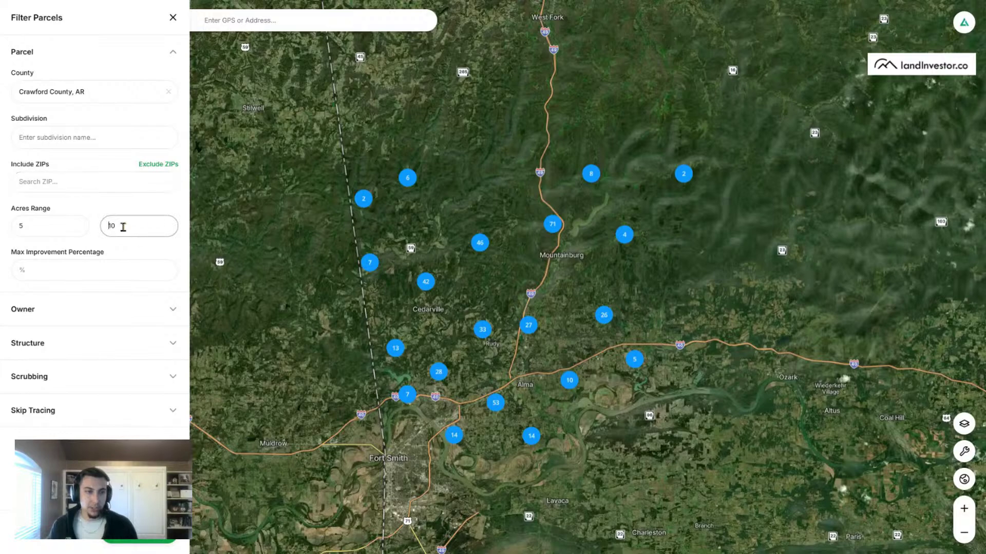
{"action": "double_click", "coordinate": [140, 226]}
{"action": "type", "text": "100"}
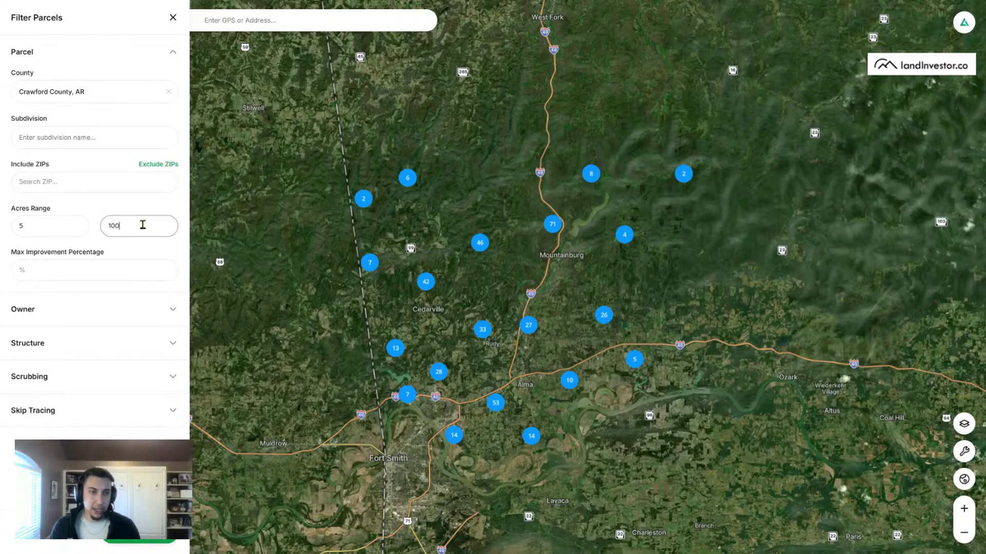
{"action": "key", "text": "Return"}
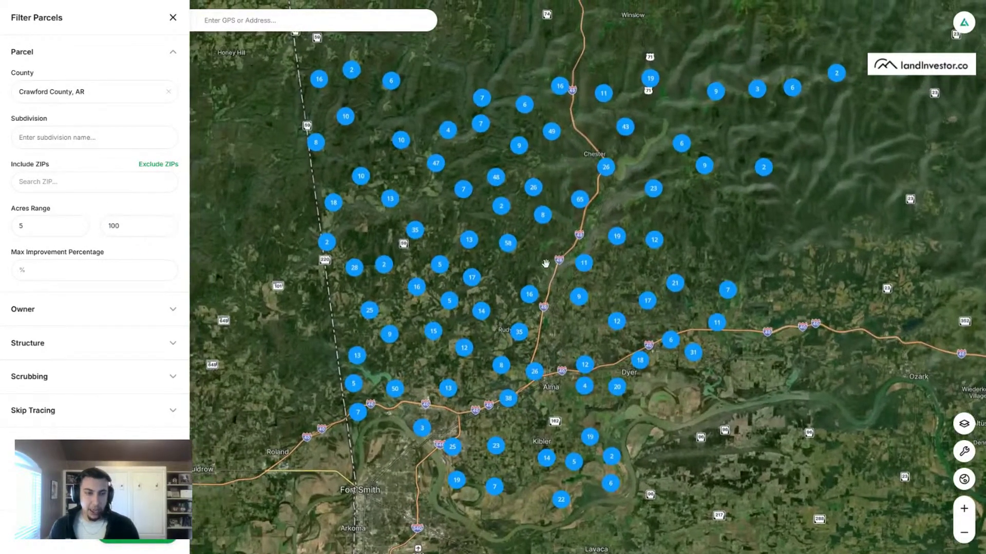
Step: Set the maximum total structure square feet filter to 2000
{"action": "left_click", "coordinate": [109, 343]}
{"action": "double_click", "coordinate": [142, 381]}
{"action": "key", "text": "BackSpace"}
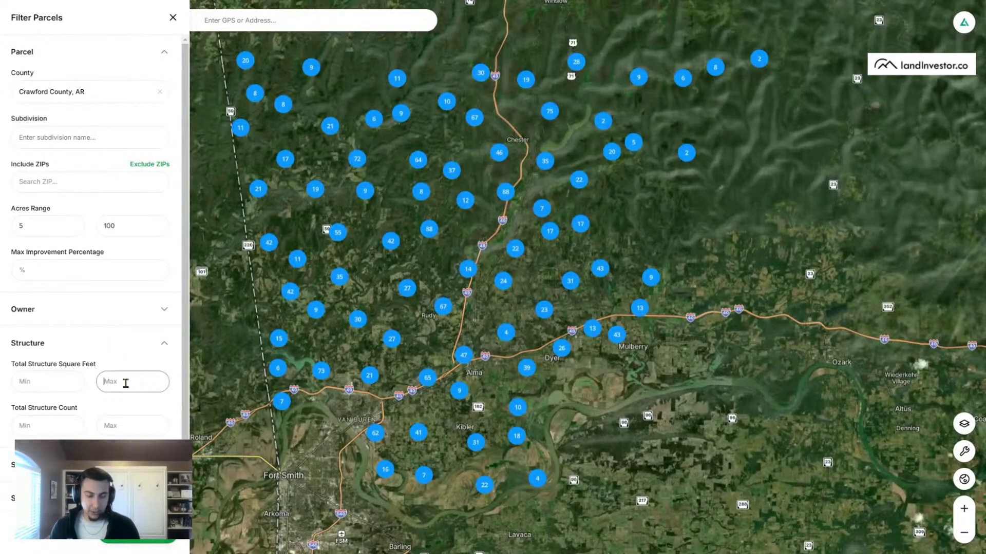
{"action": "type", "text": "2000"}
{"action": "left_click", "coordinate": [126, 345]}
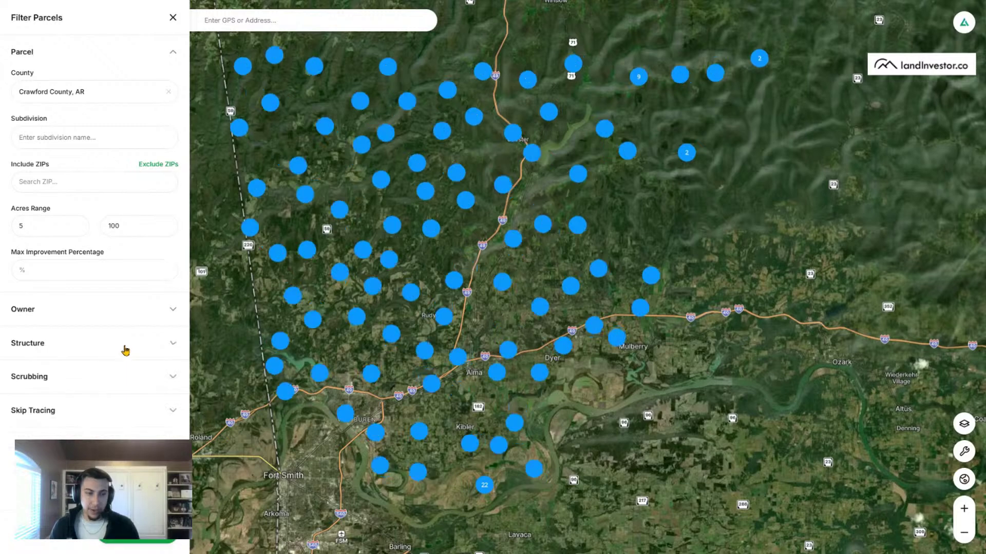
Step: Enable the scrubbing filters that remove land locked parcels and deduplicate owners
{"action": "left_click", "coordinate": [108, 378]}
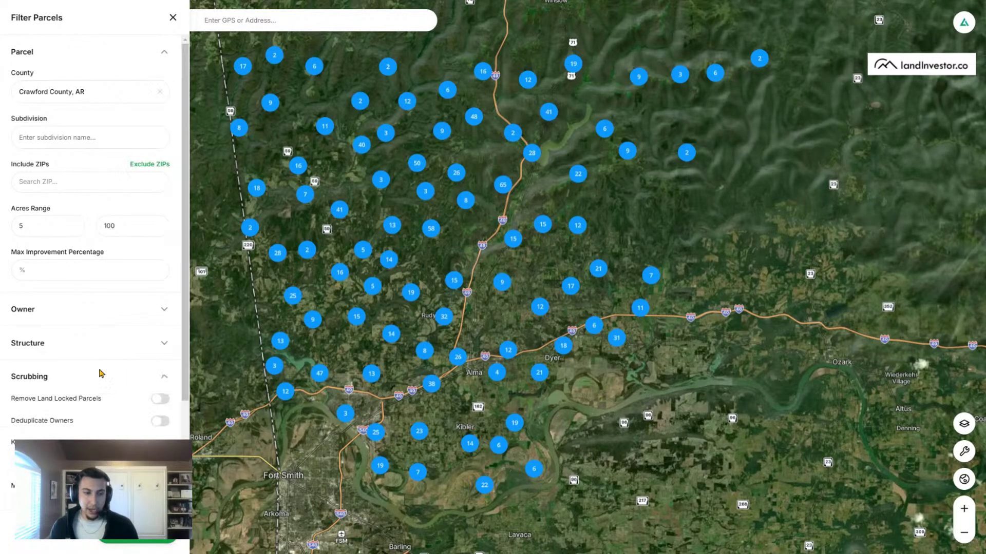
{"action": "scroll", "coordinate": [168, 329], "scroll_direction": "down", "scroll_amount": 3}
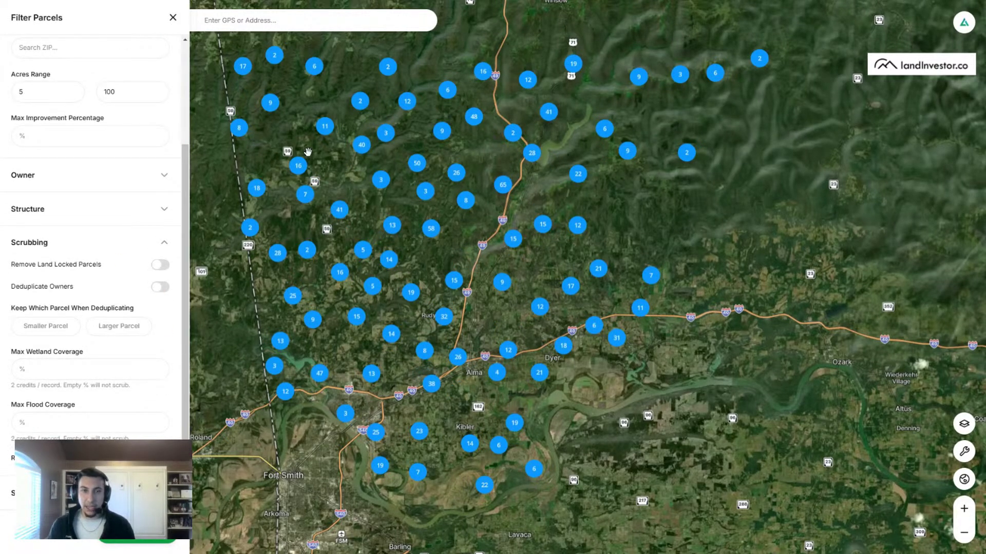
{"action": "left_click_drag", "start_coordinate": [474, 223], "coordinate": [562, 227]}
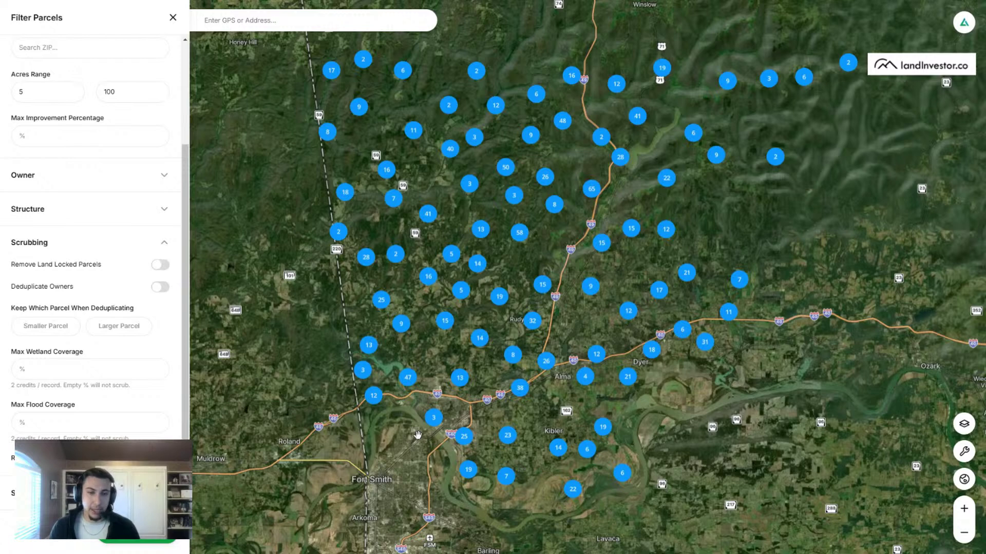
{"action": "left_click", "coordinate": [86, 422]}
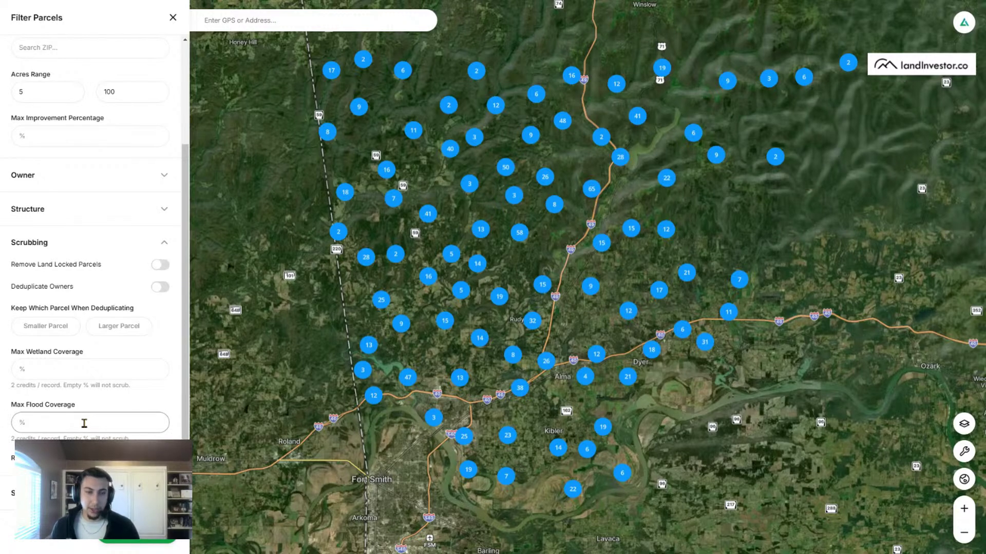
{"action": "left_click", "coordinate": [158, 265]}
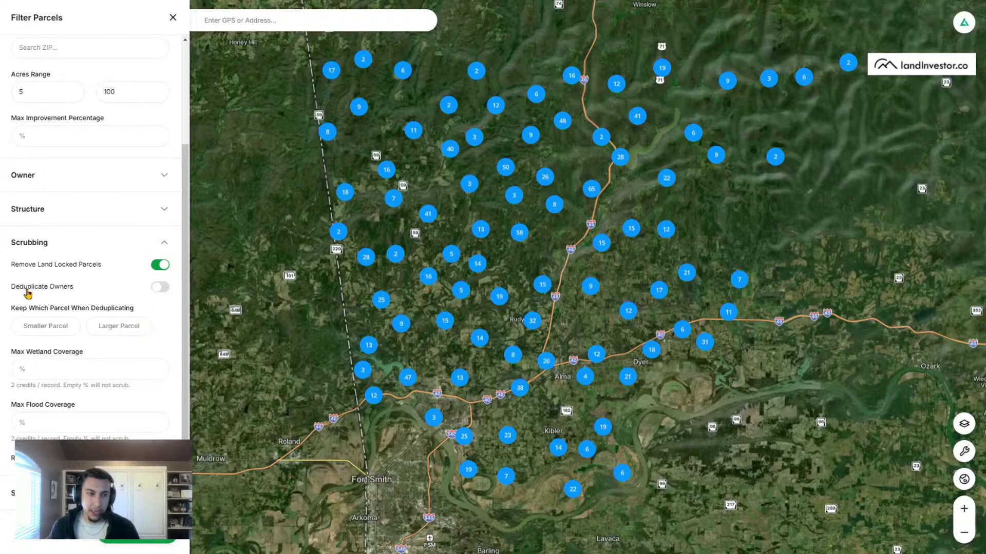
{"action": "left_click", "coordinate": [157, 288]}
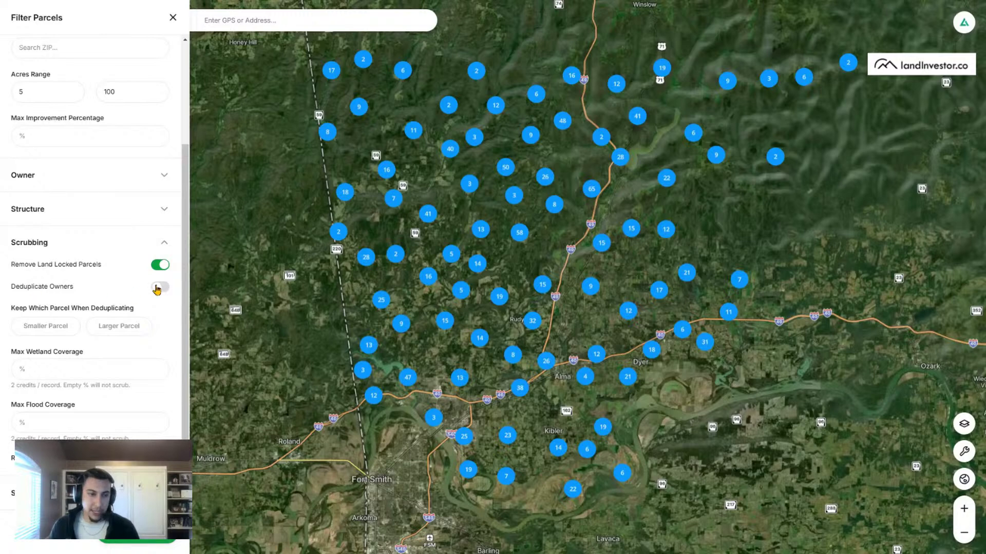
Step: Compare the smaller and larger parcel options for deduplication and keep the larger parcel
{"action": "left_click", "coordinate": [126, 326]}
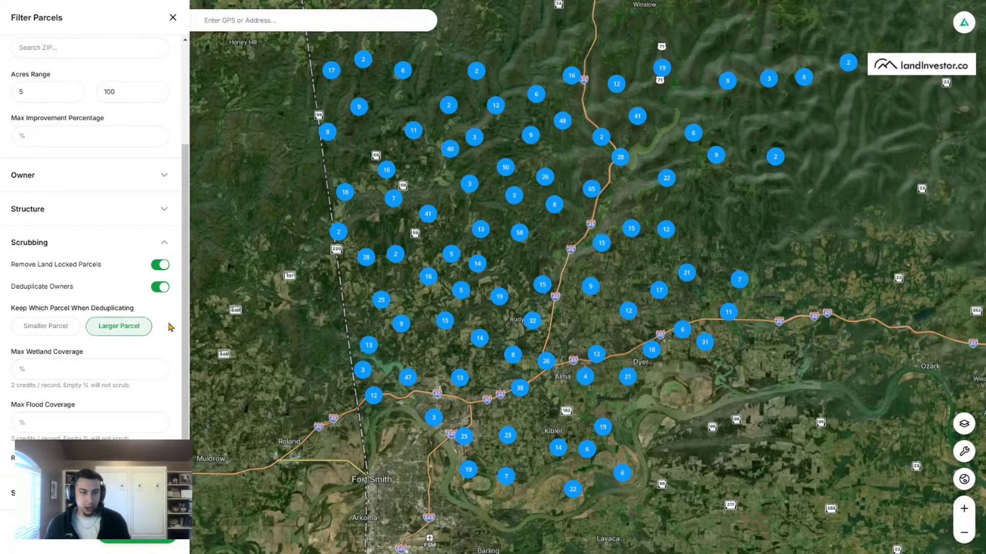
{"action": "left_click", "coordinate": [49, 331]}
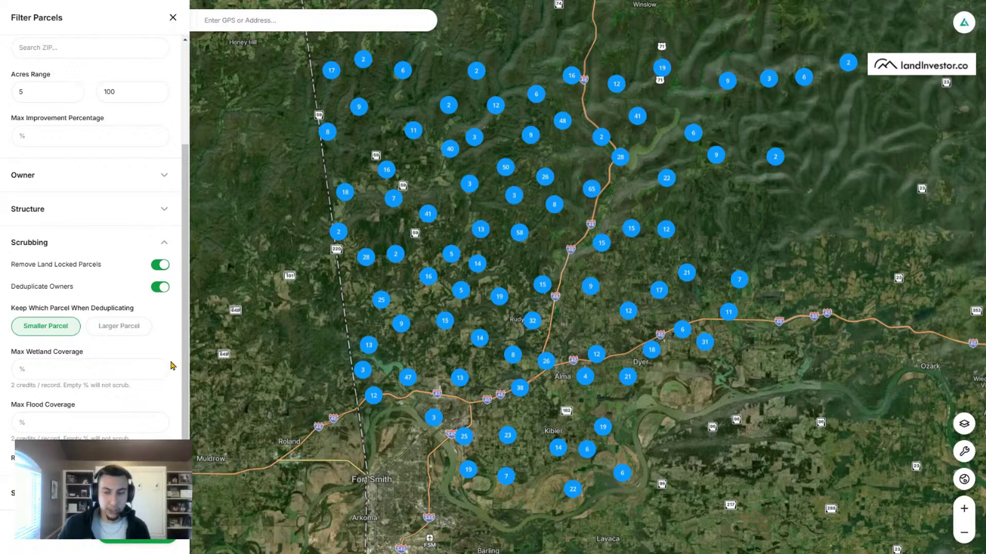
{"action": "left_click", "coordinate": [139, 332]}
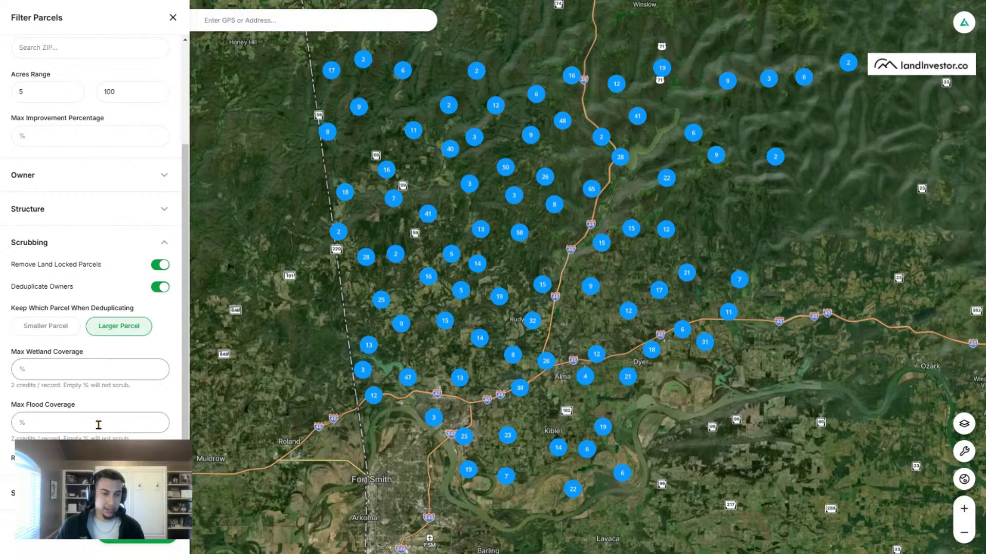
Step: Show the wetlands and flood zone data layers on the map
{"action": "left_click", "coordinate": [21, 369]}
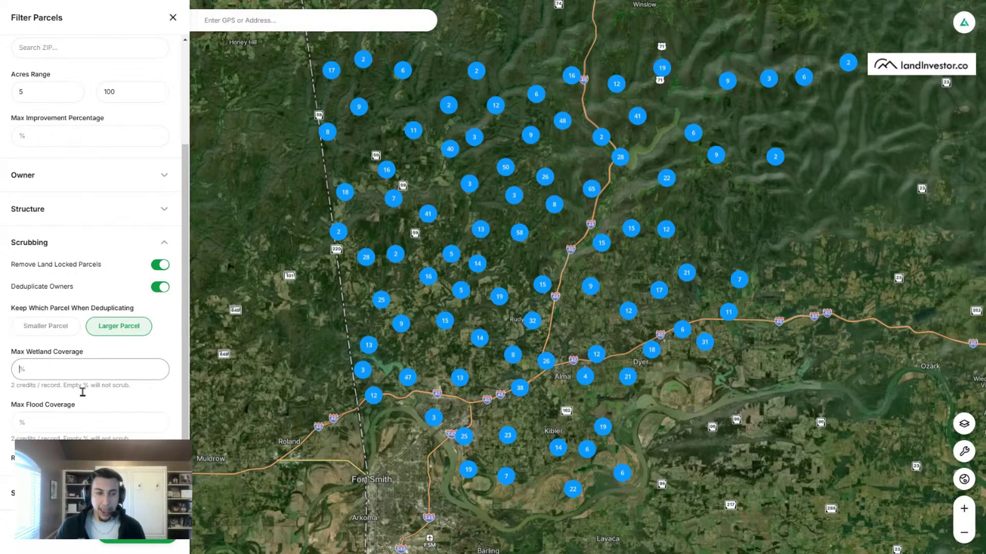
{"action": "left_click", "coordinate": [963, 424]}
{"action": "left_click", "coordinate": [931, 367]}
{"action": "left_click", "coordinate": [931, 386]}
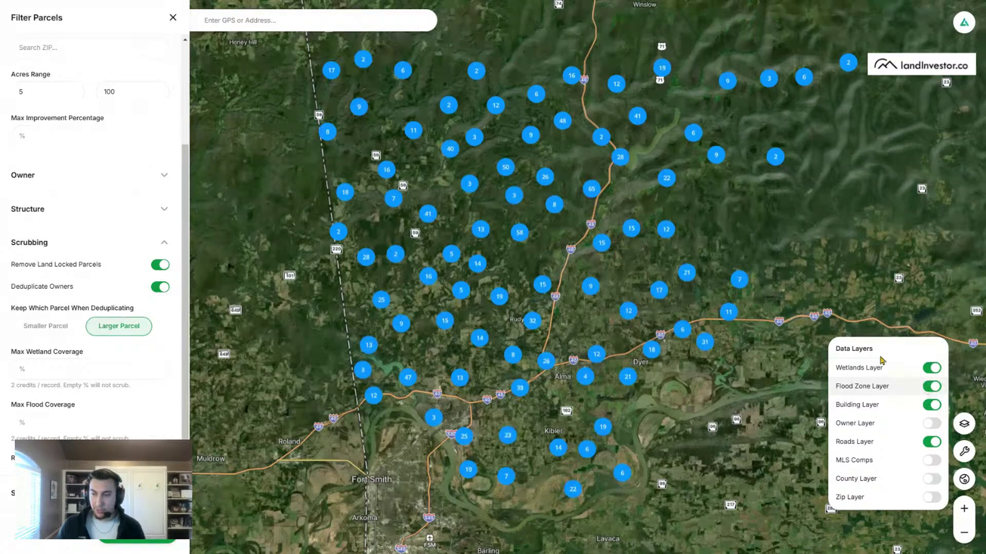
Step: Examine the wetland and flood zone overlays around Mountainburg, Hobbtown, Alma and Dyer
{"action": "scroll", "coordinate": [615, 271], "scroll_direction": "up", "scroll_amount": 5}
{"action": "scroll", "coordinate": [615, 271], "scroll_direction": "up", "scroll_amount": 5}
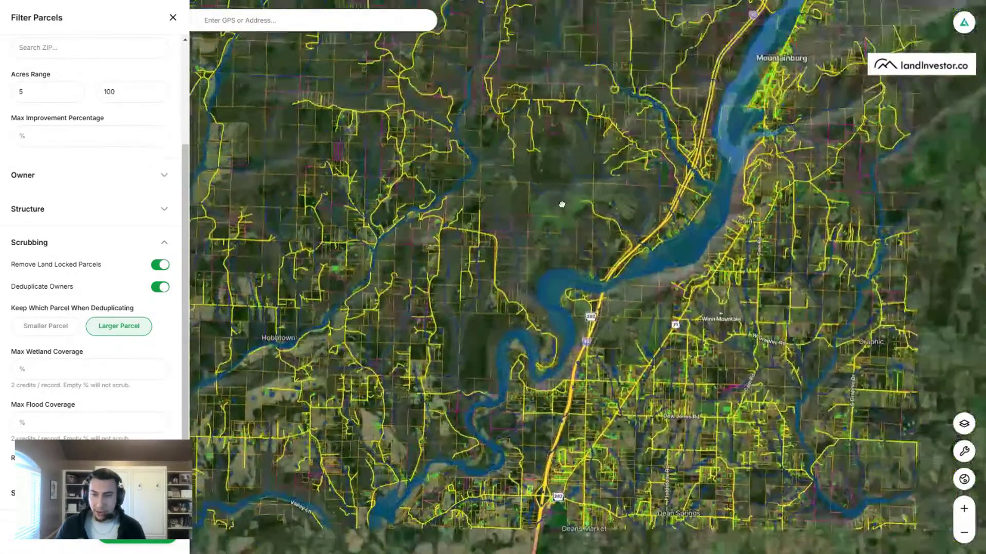
{"action": "scroll", "coordinate": [492, 296], "scroll_direction": "down", "scroll_amount": 10}
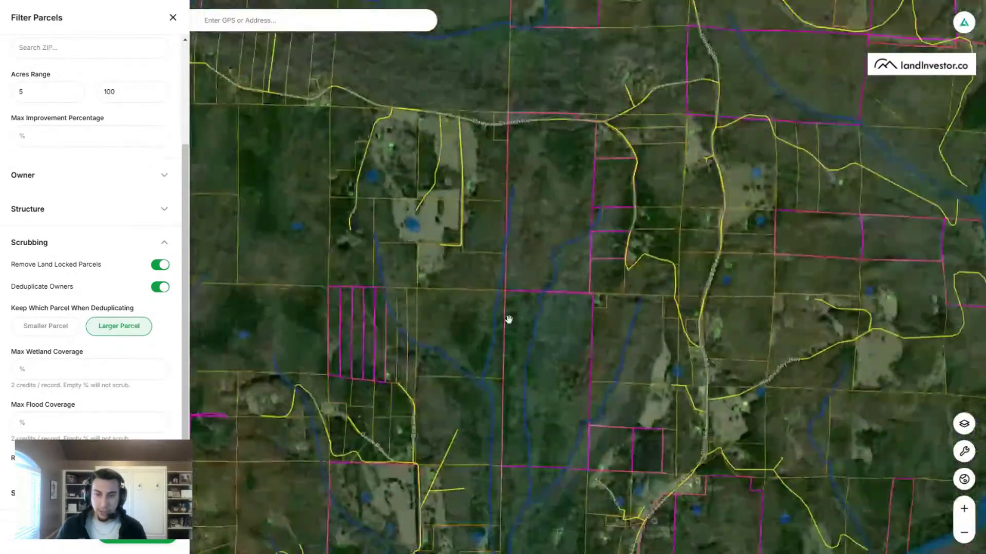
{"action": "scroll", "coordinate": [601, 165], "scroll_direction": "up", "scroll_amount": 3}
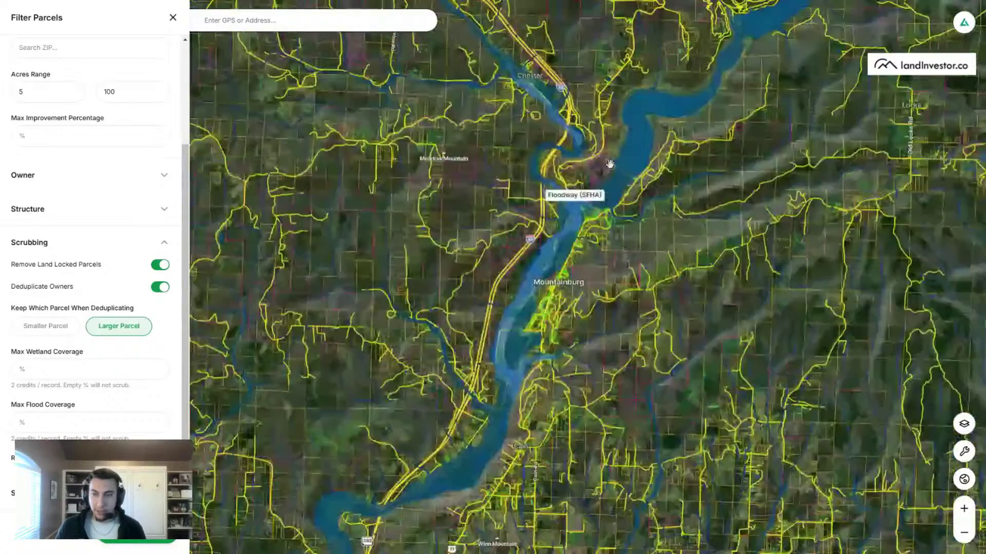
{"action": "scroll", "coordinate": [539, 378], "scroll_direction": "down", "scroll_amount": 3}
{"action": "scroll", "coordinate": [539, 378], "scroll_direction": "down", "scroll_amount": 5}
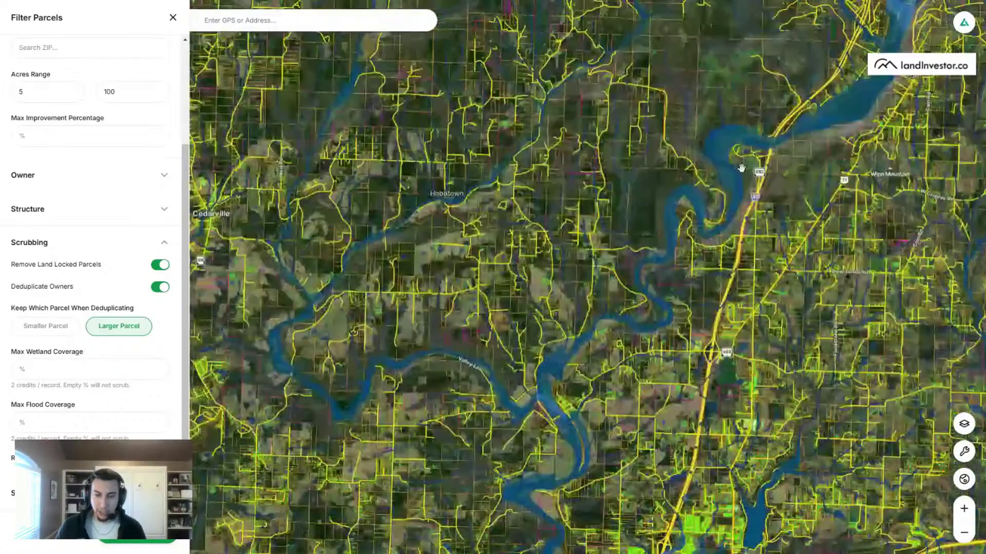
{"action": "scroll", "coordinate": [674, 304], "scroll_direction": "up", "scroll_amount": 5}
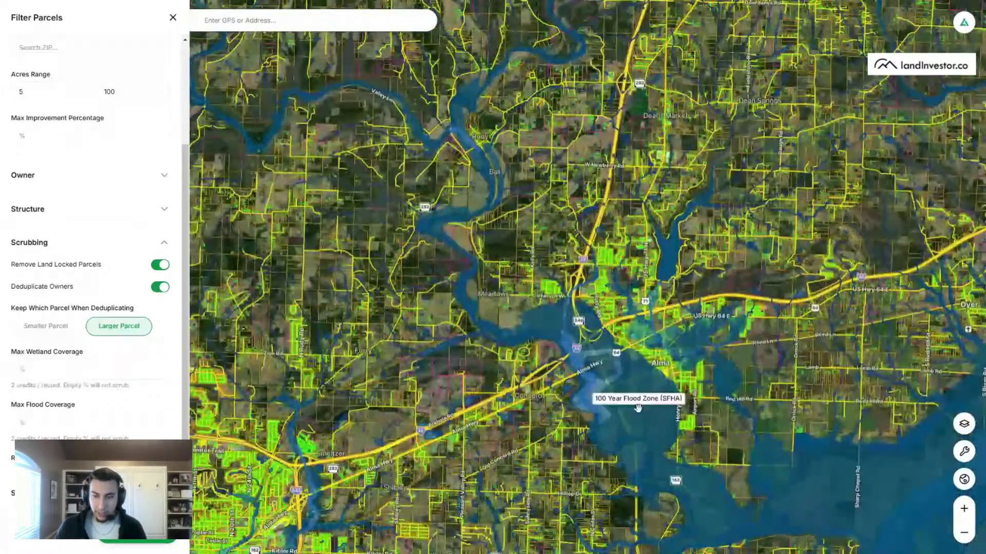
{"action": "left_click_drag", "start_coordinate": [573, 44], "coordinate": [587, 296]}
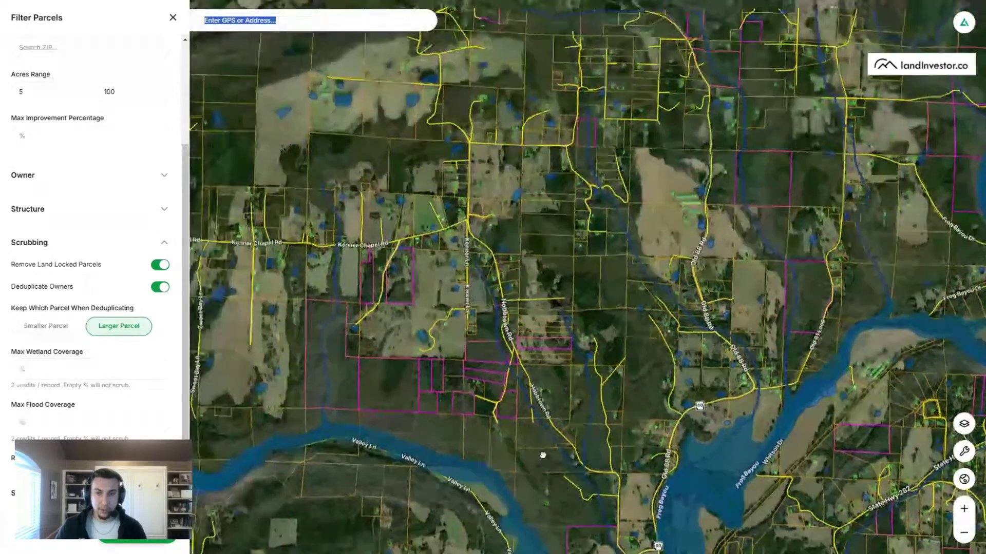
{"action": "left_click_drag", "start_coordinate": [542, 455], "coordinate": [299, 394]}
{"action": "left_click_drag", "start_coordinate": [656, 87], "coordinate": [597, 247]}
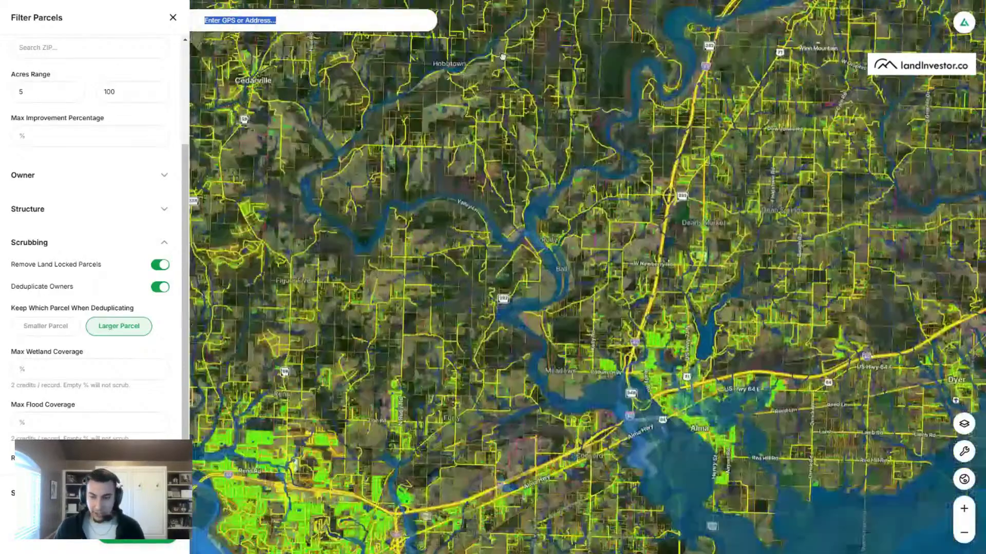
{"action": "scroll", "coordinate": [622, 200], "scroll_direction": "down", "scroll_amount": 3}
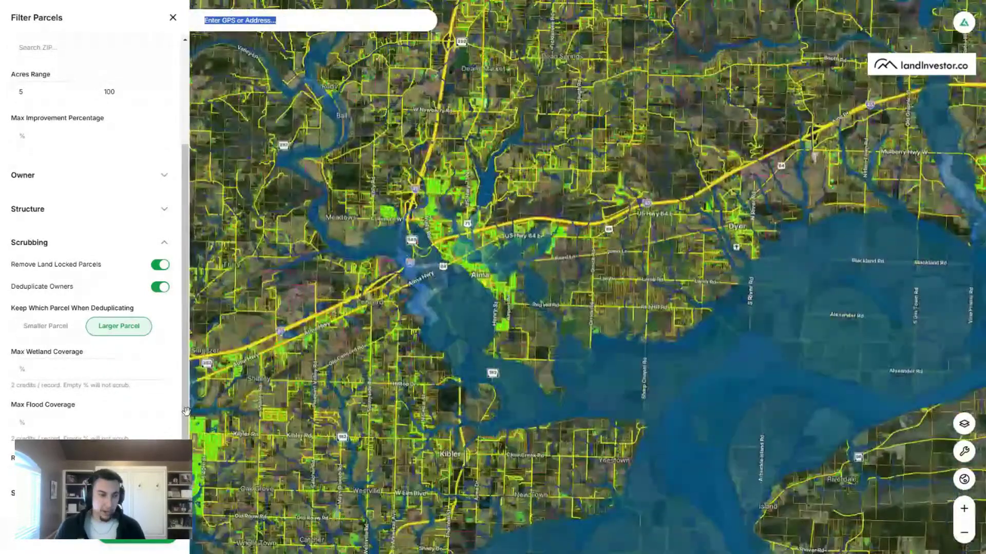
Step: Set the maximum wetland coverage for scrubbing to 90 percent
{"action": "left_click", "coordinate": [82, 370]}
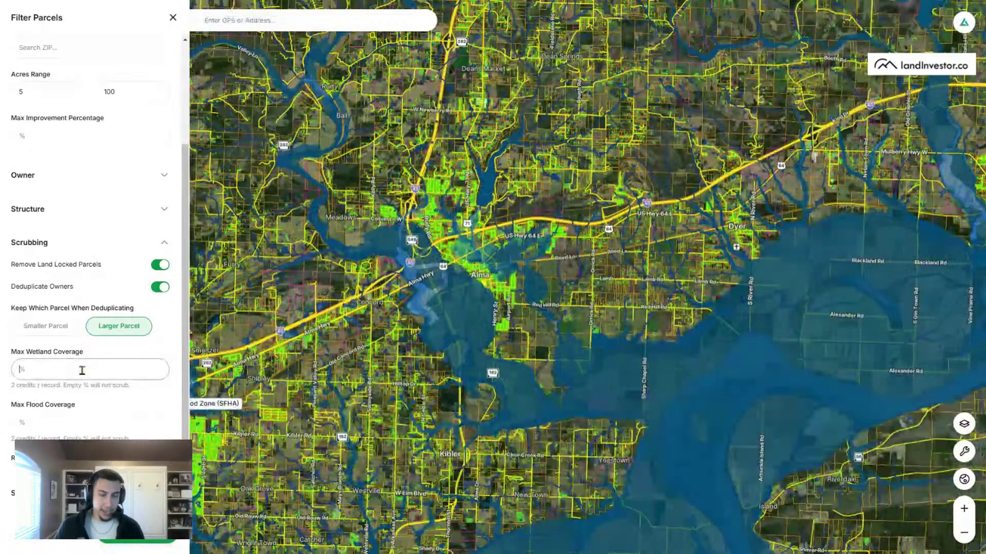
{"action": "left_click_drag", "start_coordinate": [653, 349], "coordinate": [502, 248]}
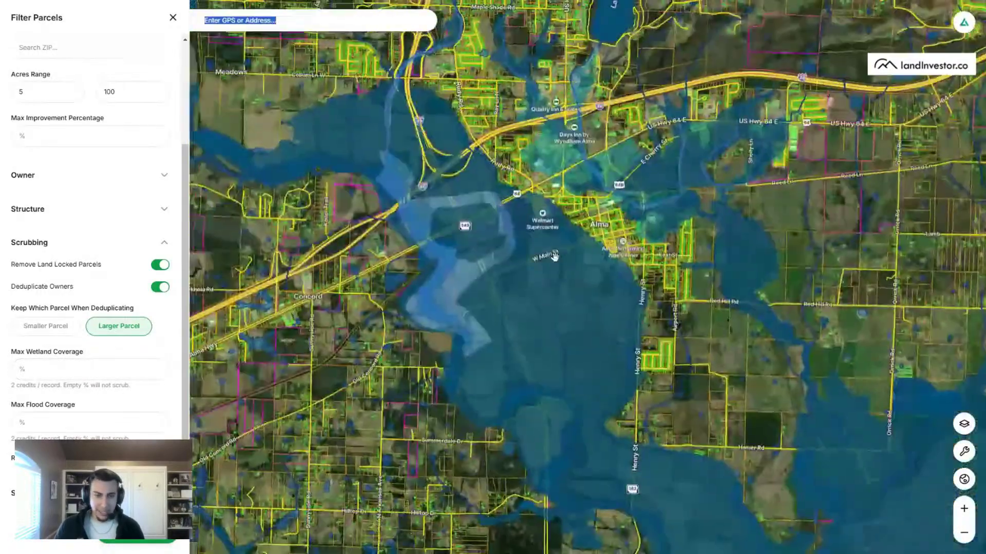
{"action": "type", "text": "90"}
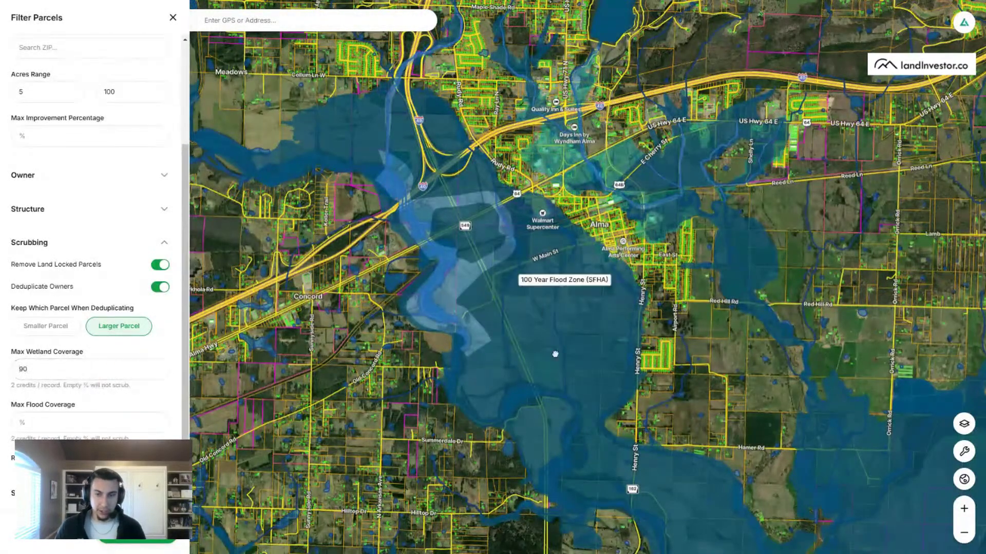
Step: Examine the wetland and flood coverage on parcels along Hamer Rd and Red Hill Rd between Alma and Dyer
{"action": "left_click_drag", "start_coordinate": [529, 248], "coordinate": [441, 286]}
{"action": "left_click_drag", "start_coordinate": [774, 451], "coordinate": [679, 308]}
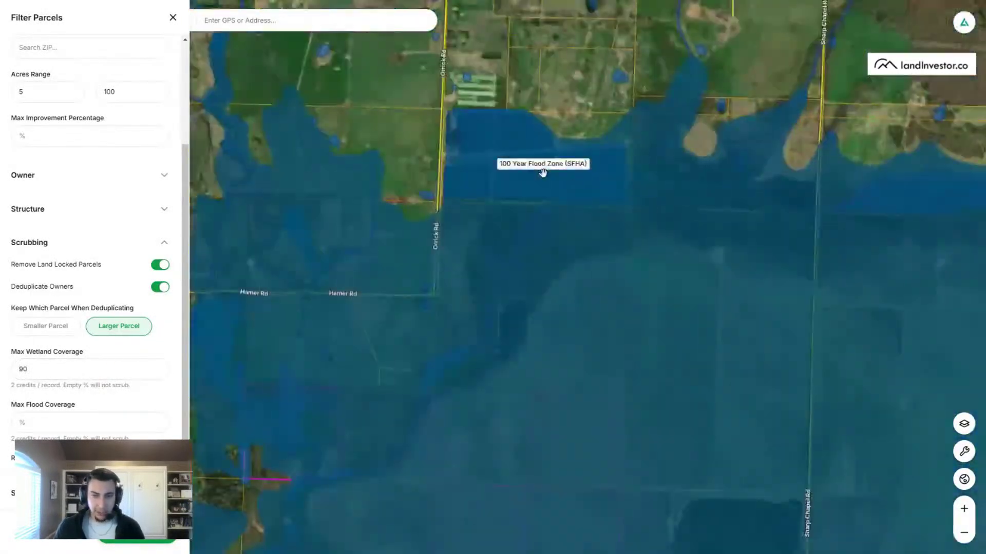
{"action": "scroll", "coordinate": [499, 207], "scroll_direction": "up", "scroll_amount": 3}
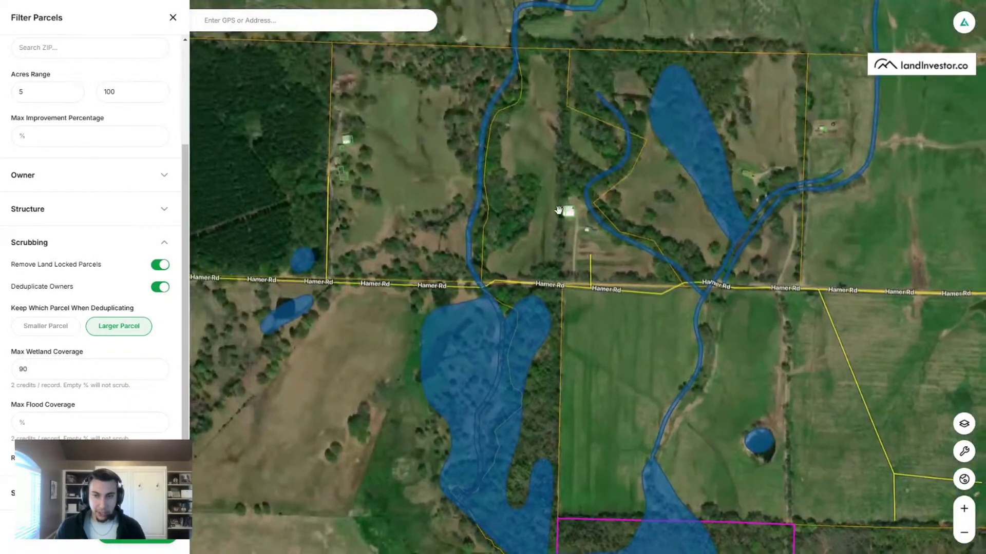
{"action": "left_click_drag", "start_coordinate": [595, 221], "coordinate": [708, 148]}
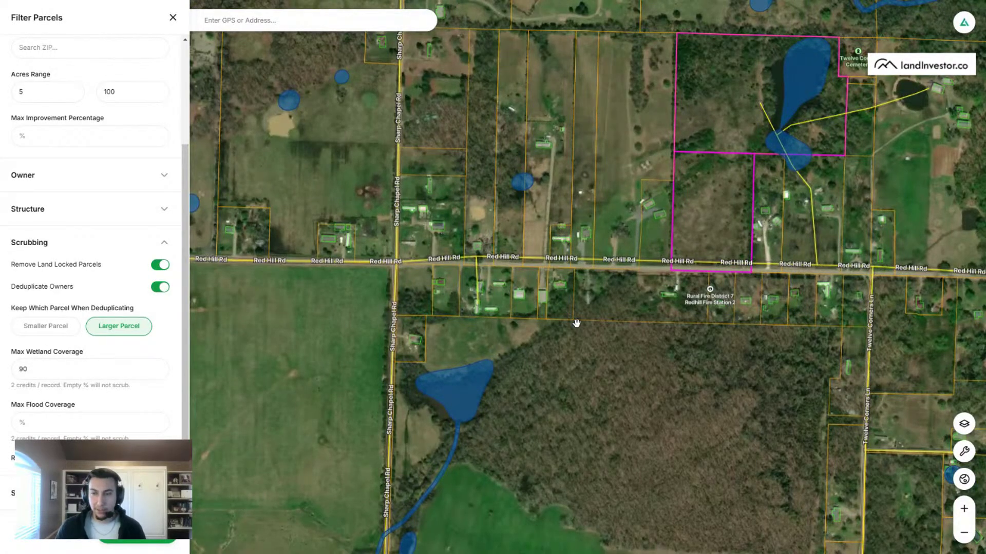
{"action": "scroll", "coordinate": [577, 323], "scroll_direction": "down", "scroll_amount": 3}
{"action": "scroll", "coordinate": [589, 346], "scroll_direction": "up", "scroll_amount": 3}
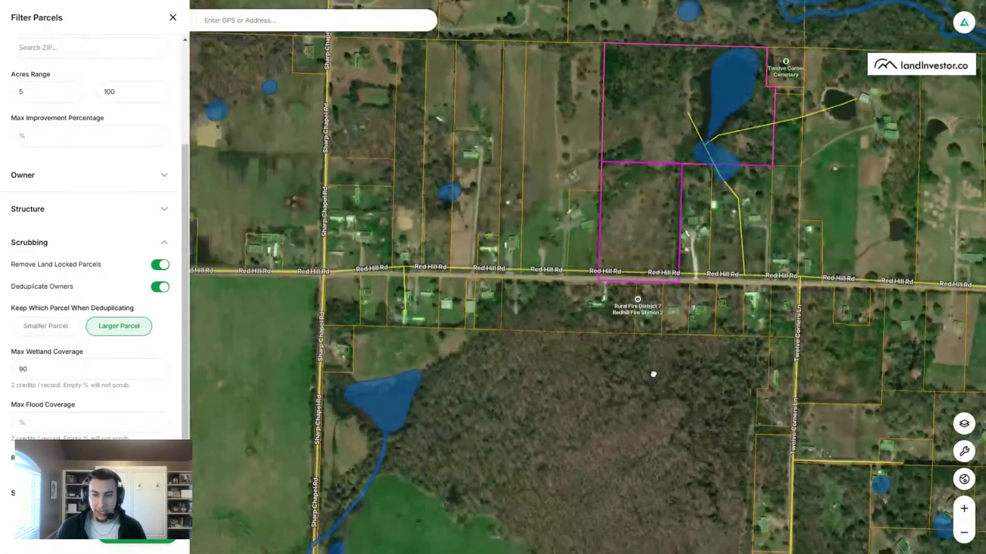
{"action": "scroll", "coordinate": [654, 374], "scroll_direction": "down", "scroll_amount": 5}
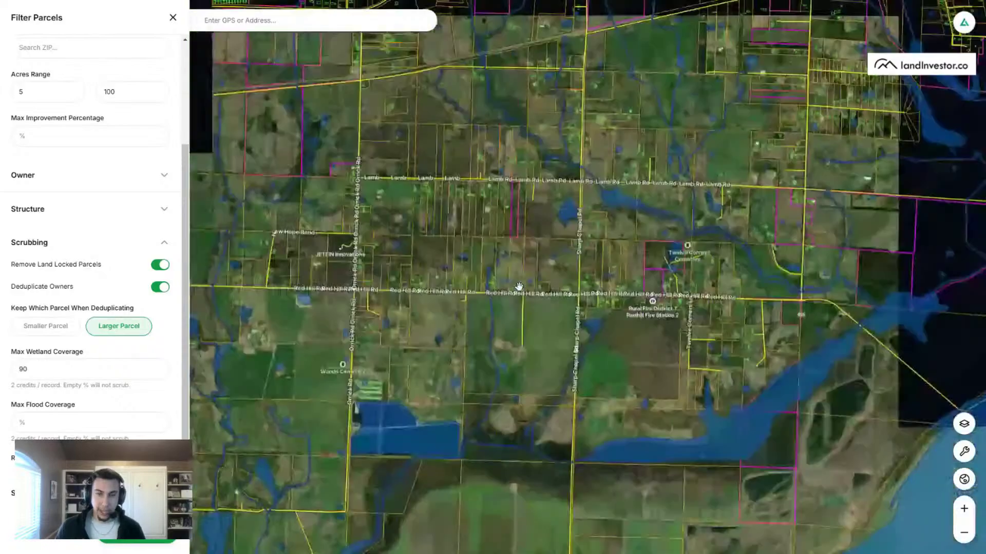
{"action": "left_click_drag", "start_coordinate": [398, 176], "coordinate": [516, 311]}
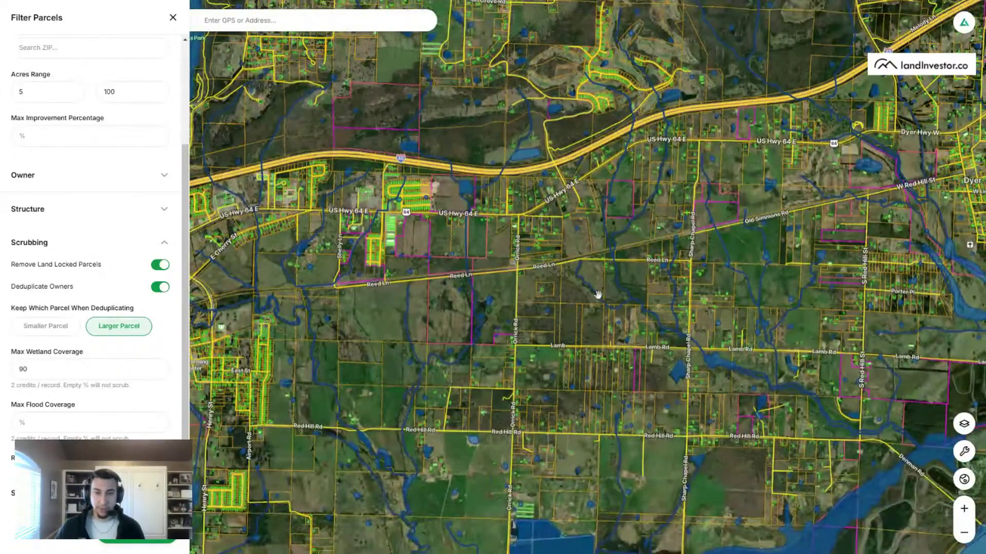
{"action": "left_click_drag", "start_coordinate": [511, 300], "coordinate": [593, 305]}
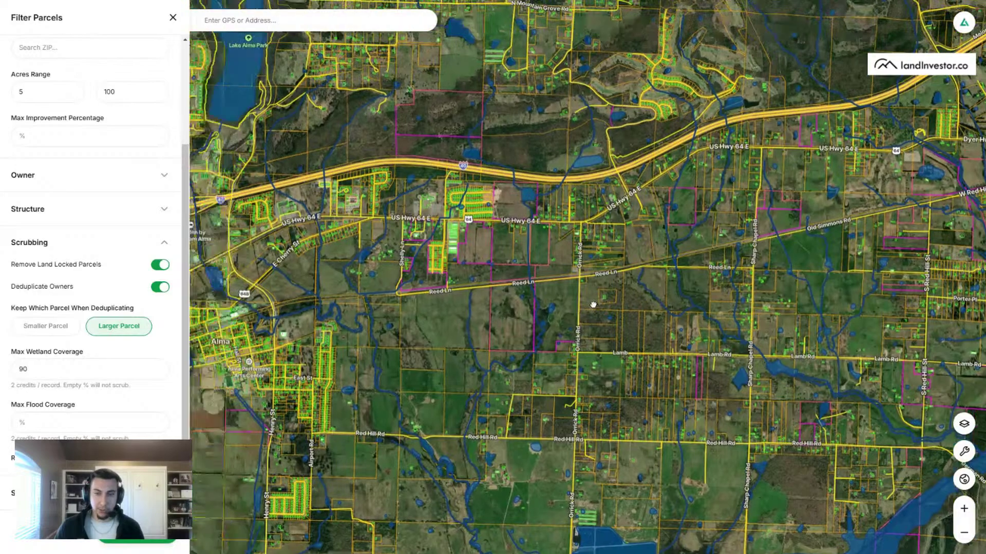
{"action": "scroll", "coordinate": [594, 305], "scroll_direction": "down", "scroll_amount": 5}
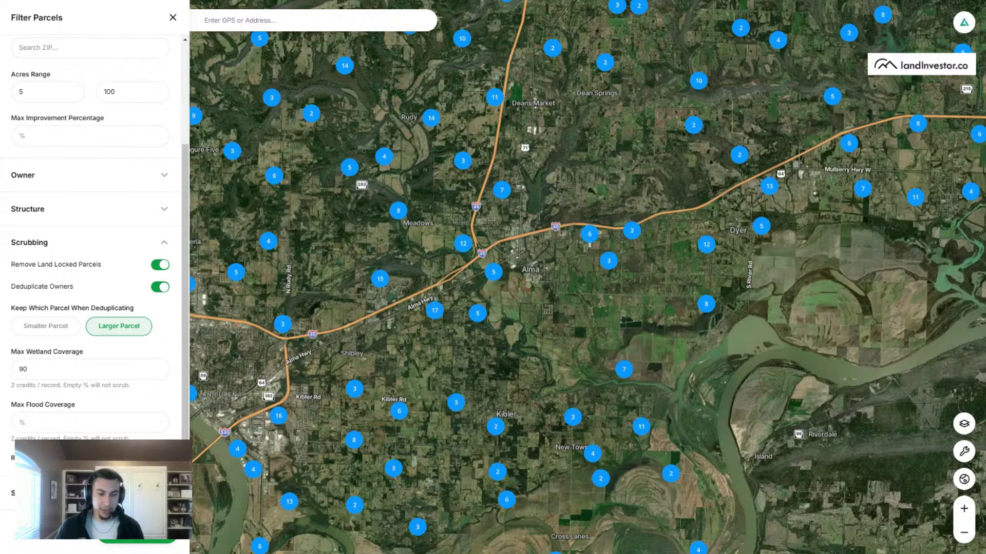
Step: Review the flood coverage, road frontage and skip tracing options, and survey the filtered parcels across Crawford County
{"action": "scroll", "coordinate": [135, 403], "scroll_direction": "down", "scroll_amount": 3}
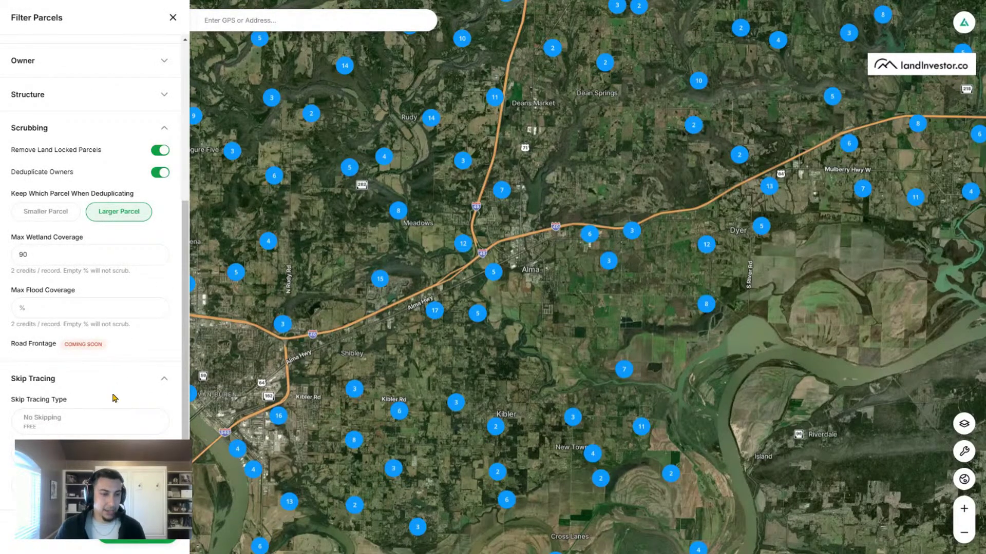
{"action": "left_click_drag", "start_coordinate": [11, 348], "coordinate": [124, 350]}
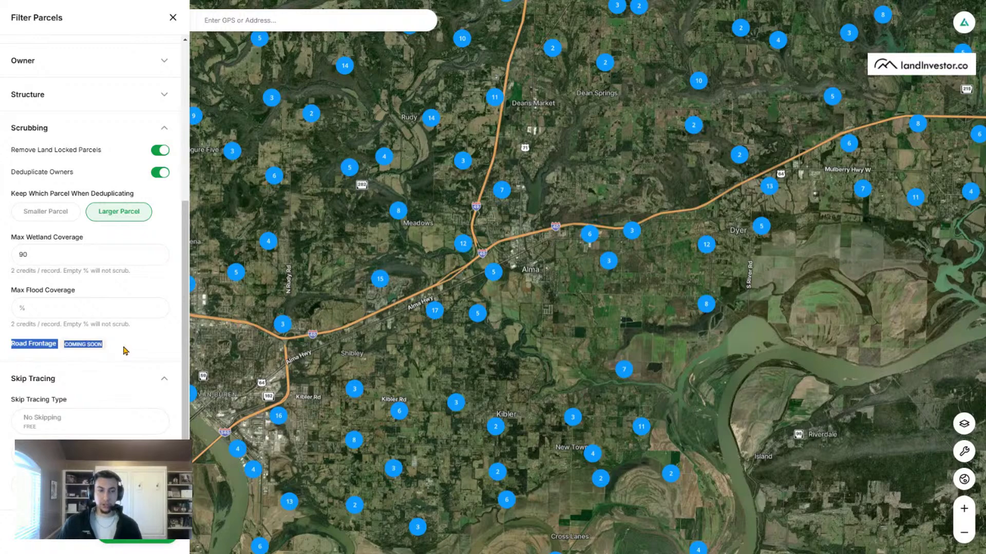
{"action": "left_click", "coordinate": [122, 350]}
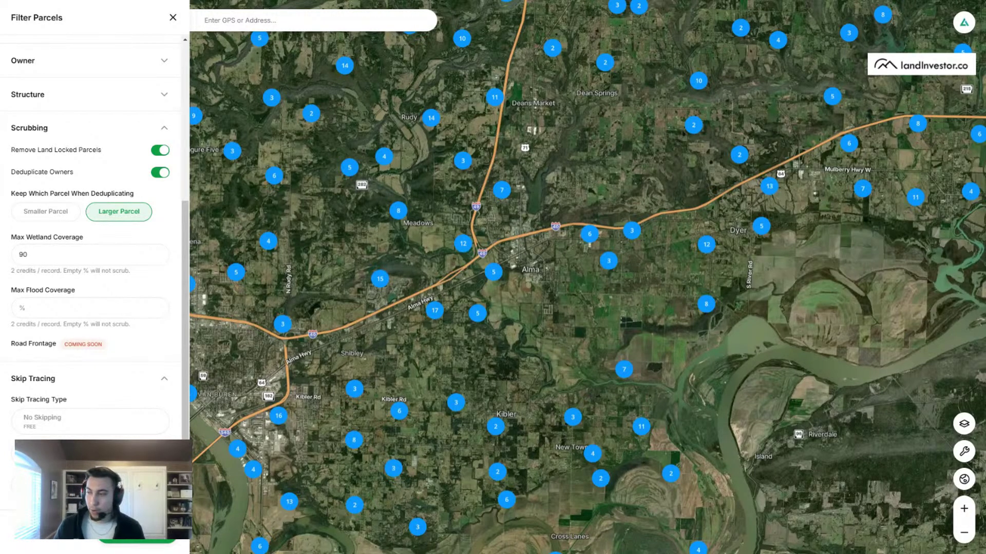
{"action": "left_click_drag", "start_coordinate": [567, 281], "coordinate": [662, 301]}
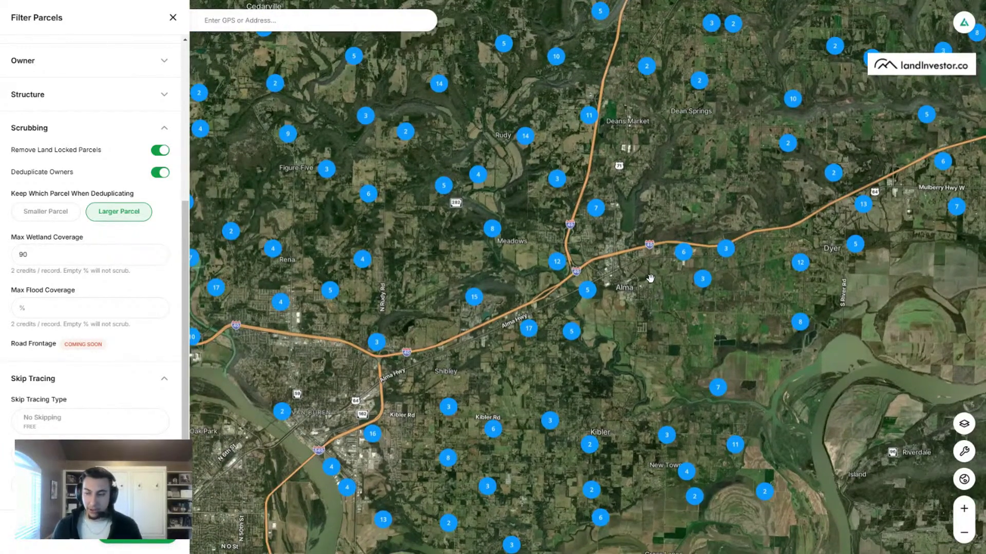
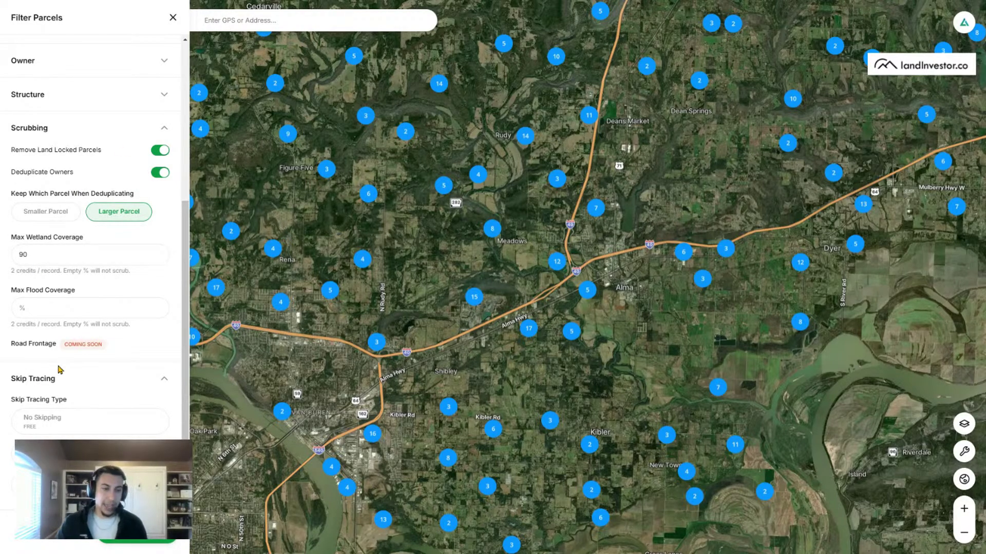
{"action": "scroll", "coordinate": [621, 455], "scroll_direction": "down", "scroll_amount": 2}
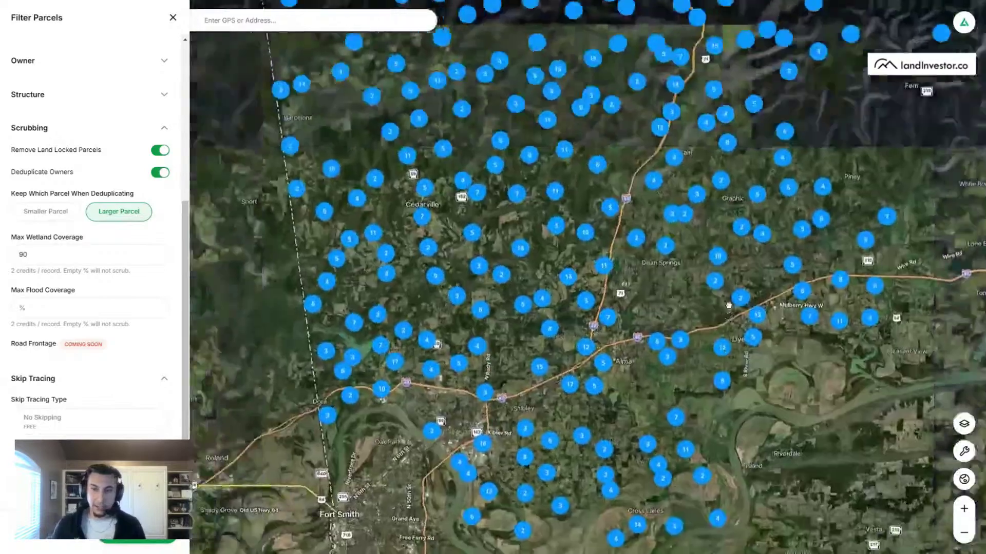
{"action": "scroll", "coordinate": [728, 306], "scroll_direction": "down", "scroll_amount": 2}
{"action": "scroll", "coordinate": [793, 221], "scroll_direction": "up", "scroll_amount": 2}
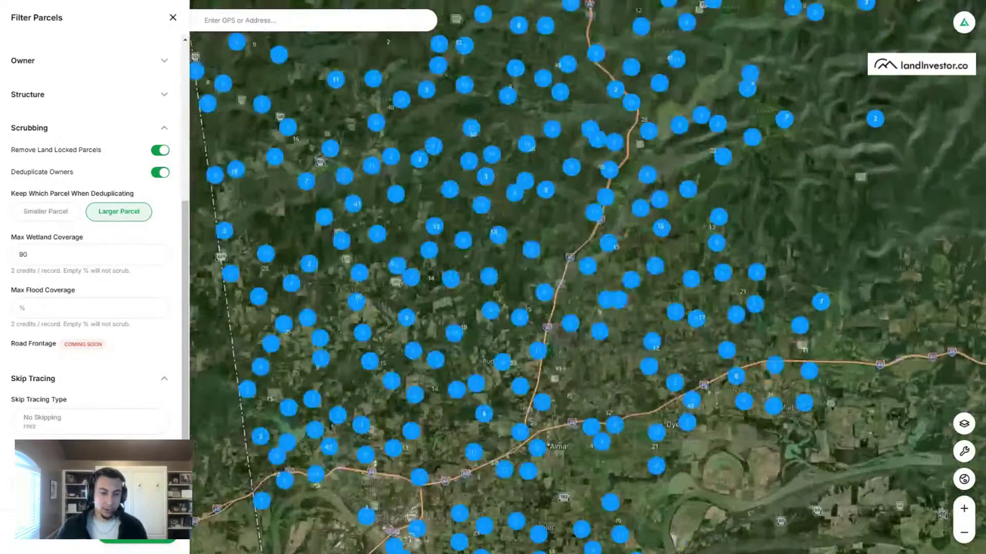
Step: Export the filtered parcels under a name combining "Crawford County AR 1379", the date 11/25/24 and the campaign number
{"action": "left_click", "coordinate": [161, 540]}
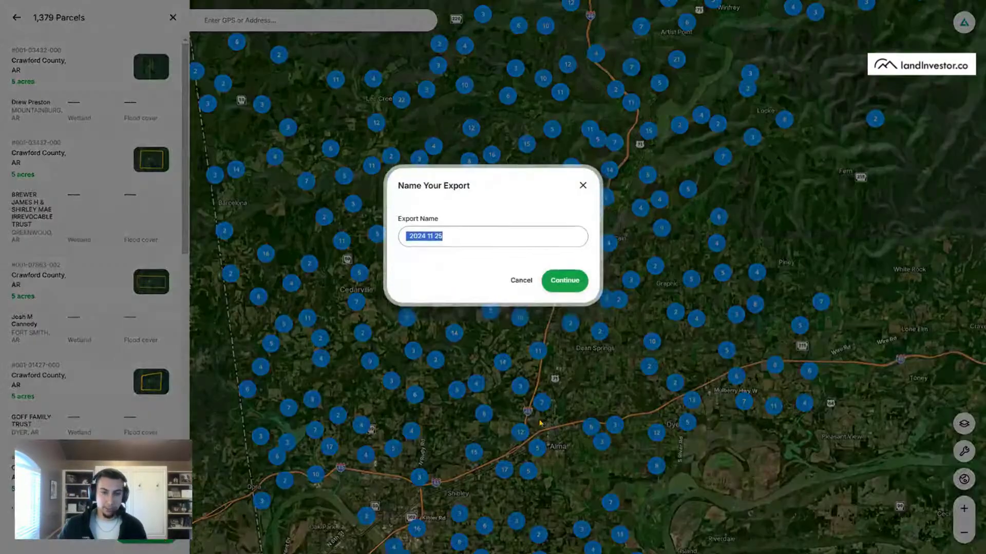
{"action": "left_click", "coordinate": [472, 241]}
{"action": "key", "text": "ctrl+a"}
{"action": "type", "text": "Cr"}
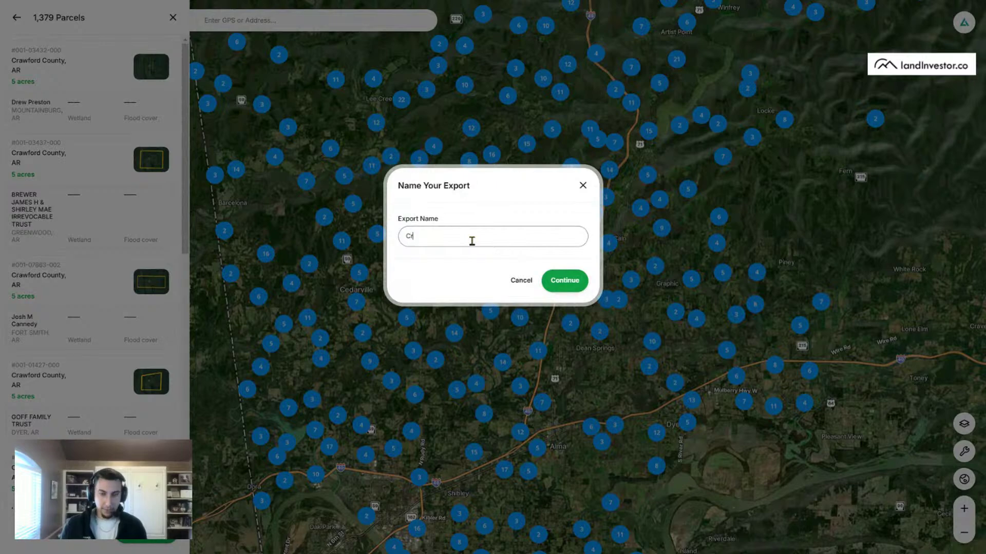
{"action": "type", "text": "awford County AR 1379"}
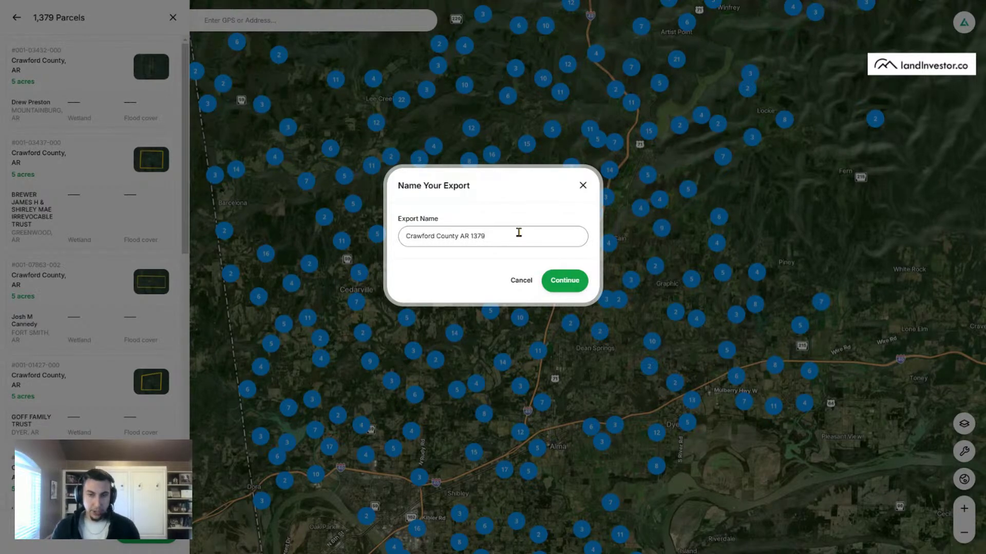
{"action": "left_click_drag", "start_coordinate": [495, 238], "coordinate": [473, 235]}
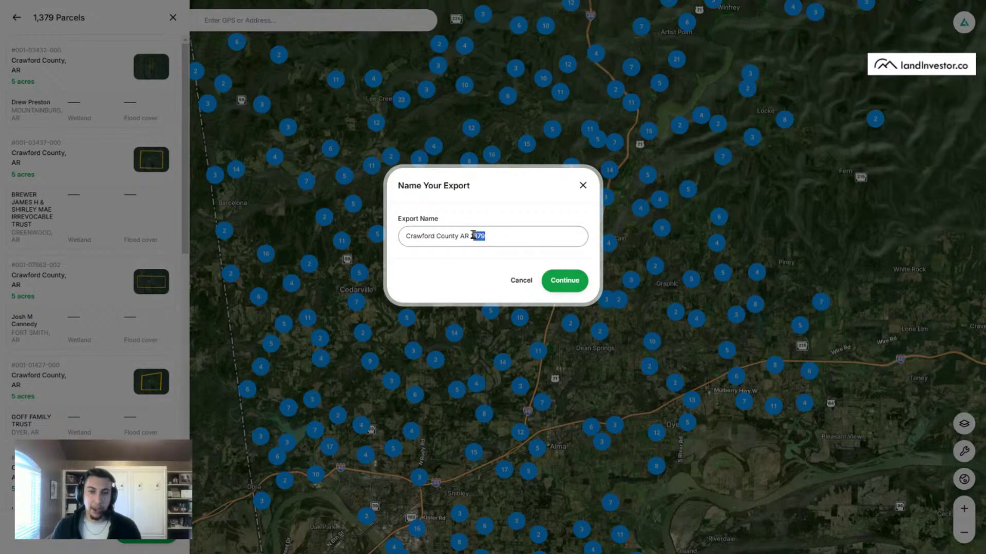
{"action": "key", "text": "Right"}
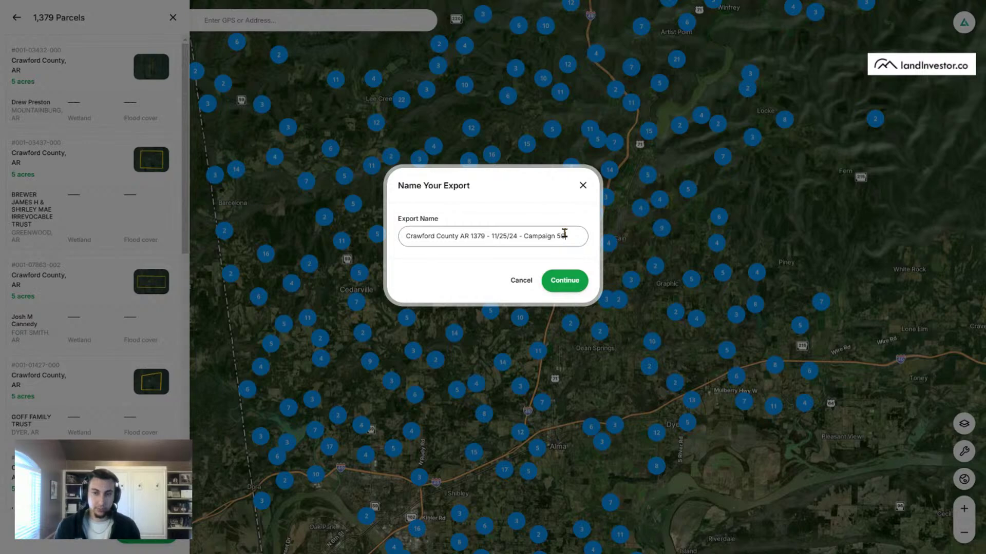
{"action": "left_click", "coordinate": [565, 287]}
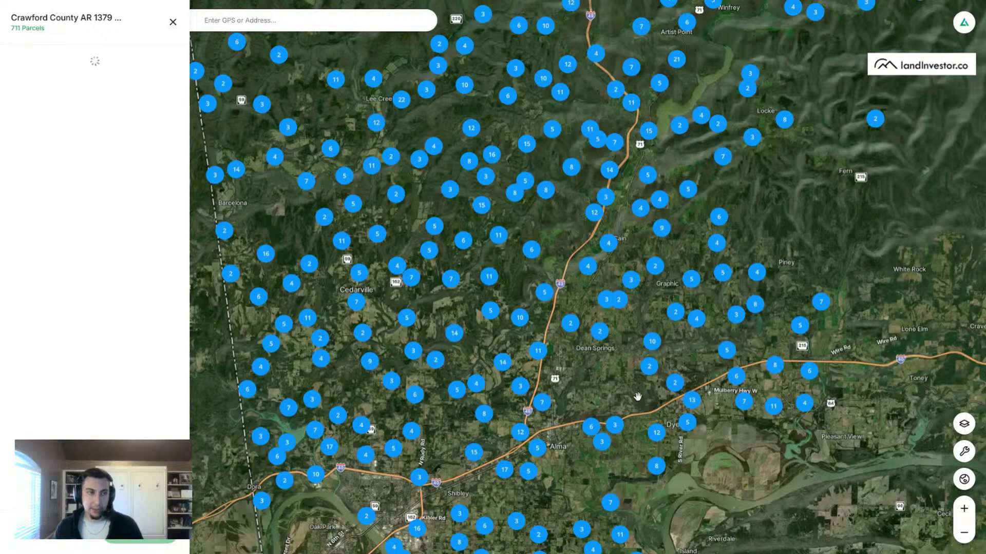
Step: Close the new export's parcel list and check where saved filters and exports are kept
{"action": "scroll", "coordinate": [457, 339], "scroll_direction": "down", "scroll_amount": 2}
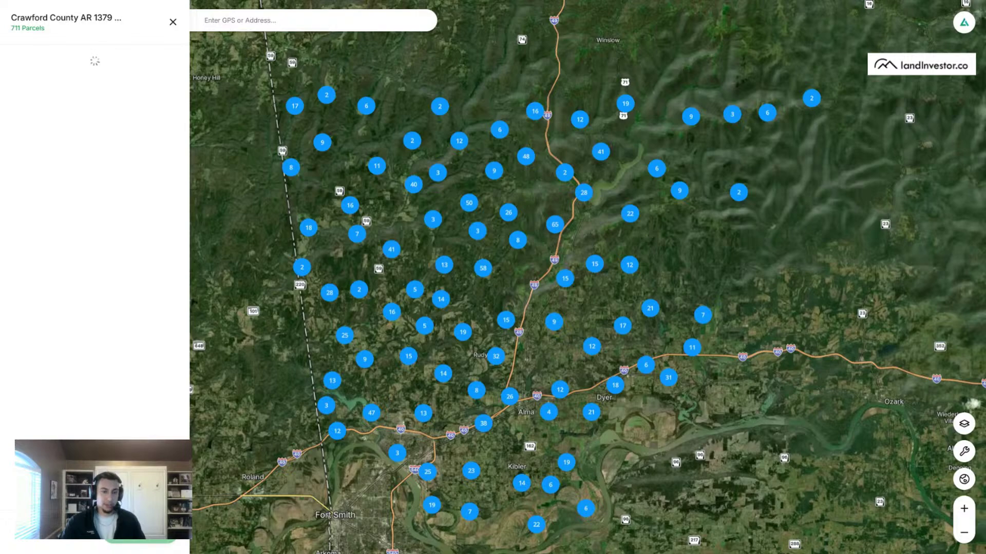
{"action": "left_click", "coordinate": [173, 22]}
{"action": "left_click", "coordinate": [20, 24]}
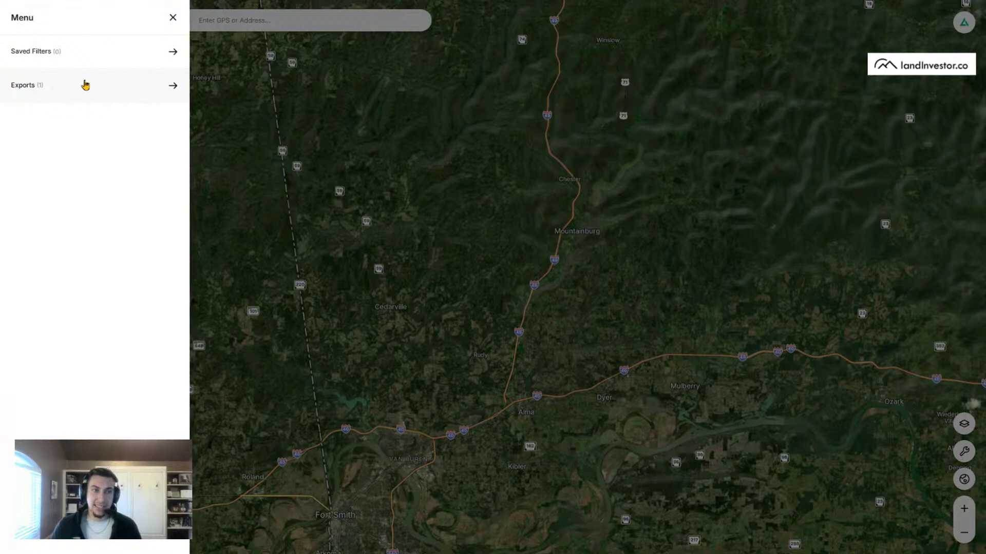
{"action": "left_click", "coordinate": [453, 156]}
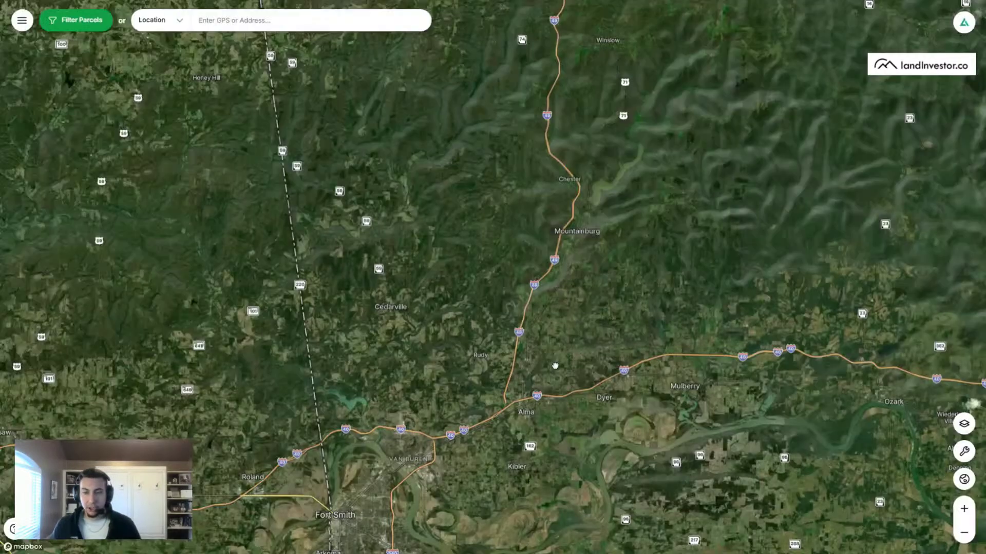
{"action": "left_click_drag", "start_coordinate": [436, 416], "coordinate": [542, 339]}
{"action": "scroll", "coordinate": [467, 282], "scroll_direction": "down", "scroll_amount": 3}
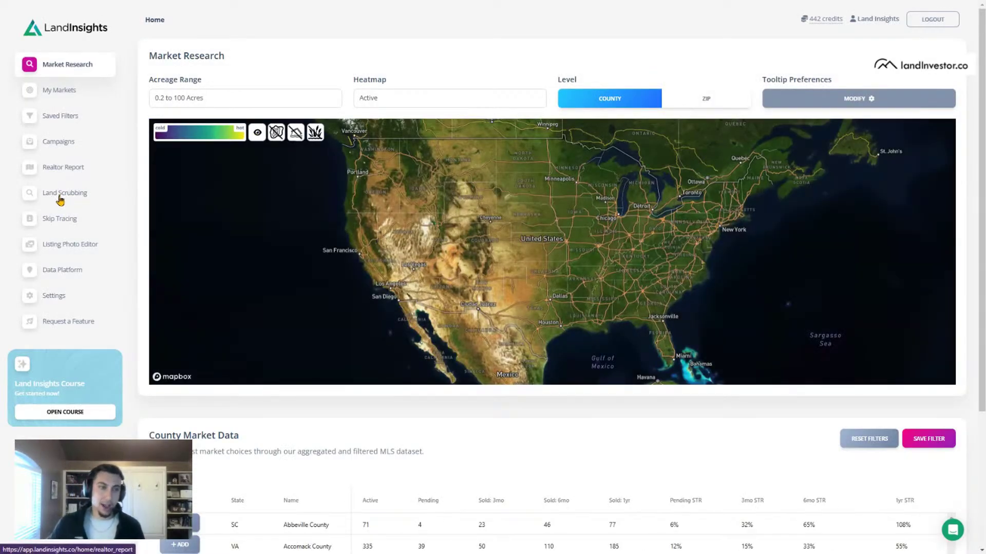
Step: Switch to the Land Insights dashboard and open the Land Scrubbing results for Land Insights Manual Scrub File.csv
{"action": "left_click", "coordinate": [60, 197]}
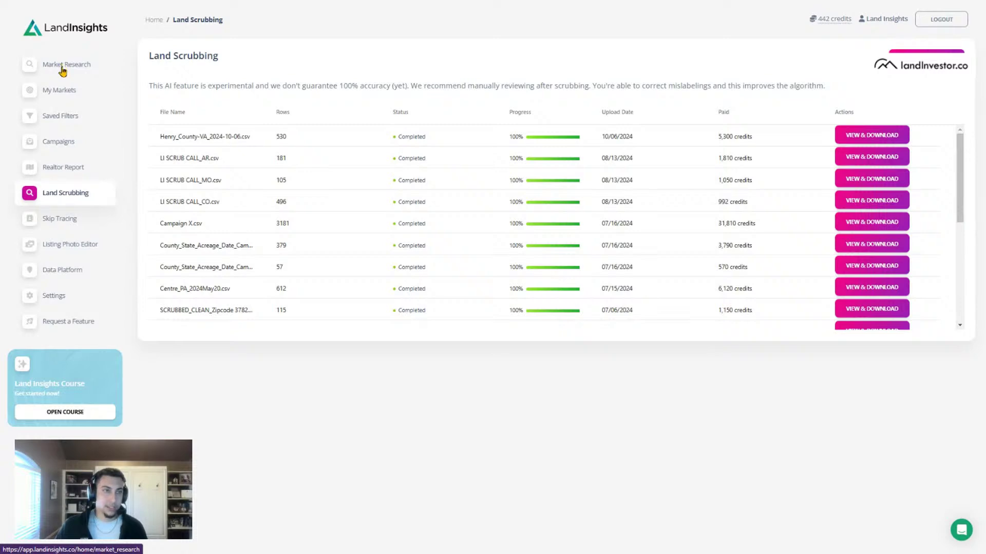
{"action": "left_click", "coordinate": [62, 65]}
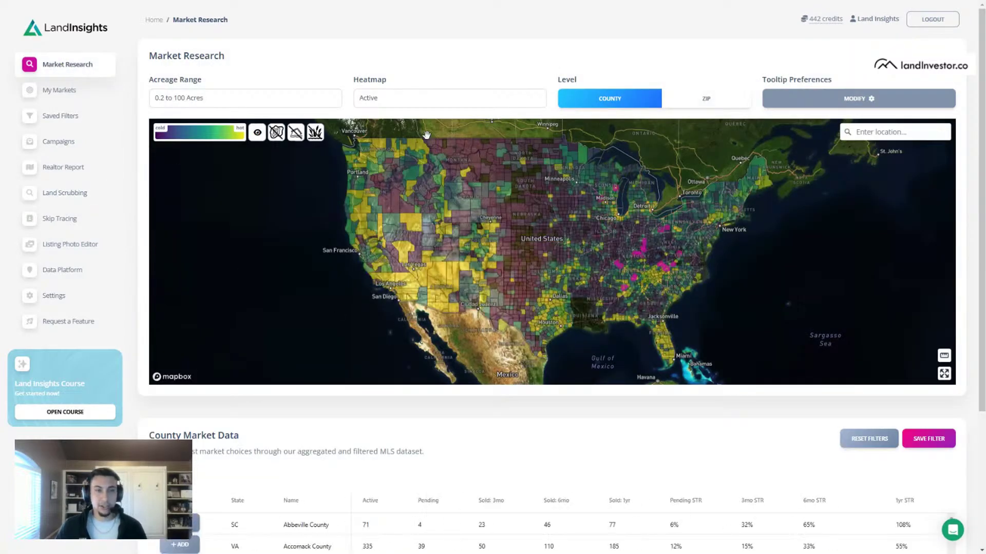
{"action": "left_click", "coordinate": [63, 195]}
{"action": "scroll", "coordinate": [406, 241], "scroll_direction": "down", "scroll_amount": 10}
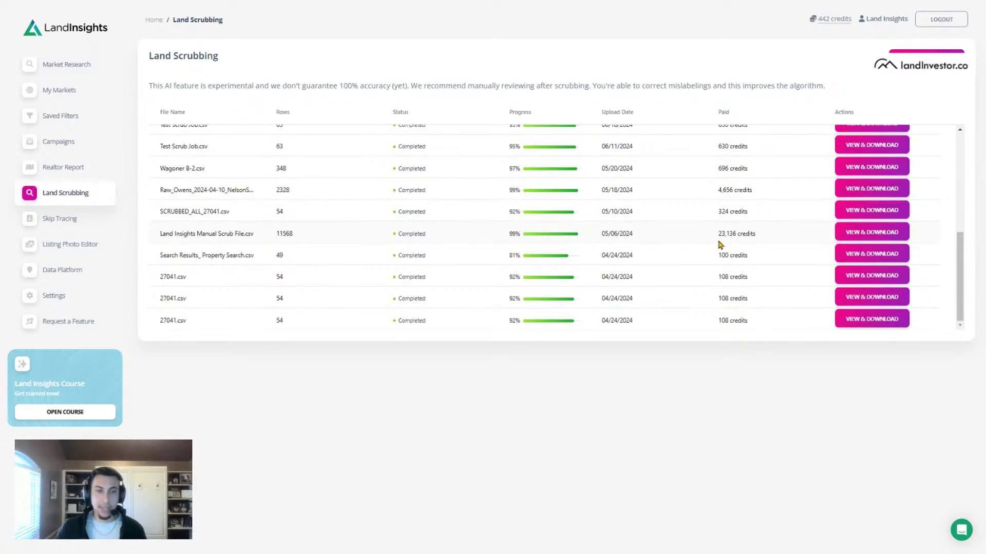
{"action": "left_click", "coordinate": [846, 232]}
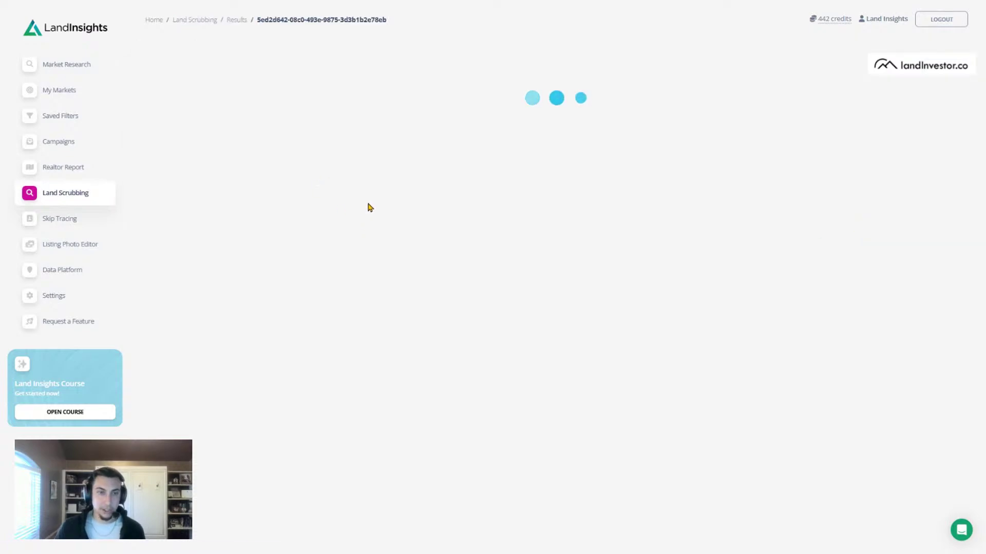
Step: Open row 333 of the scrubbing results for parcel review and inspect its boundaries, wetlands, scrub reasons and the download options
{"action": "scroll", "coordinate": [165, 177], "scroll_direction": "down", "scroll_amount": 10}
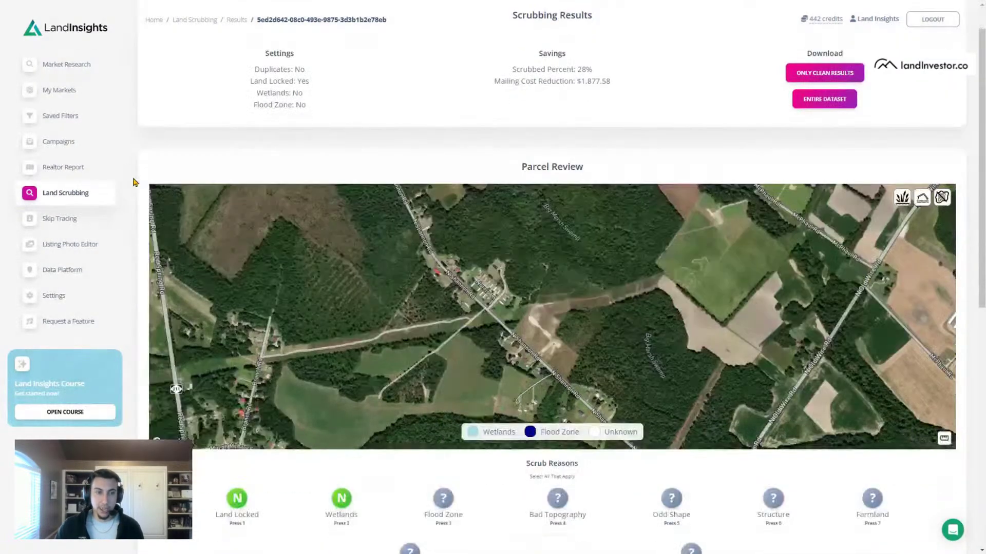
{"action": "scroll", "coordinate": [308, 400], "scroll_direction": "down", "scroll_amount": 20}
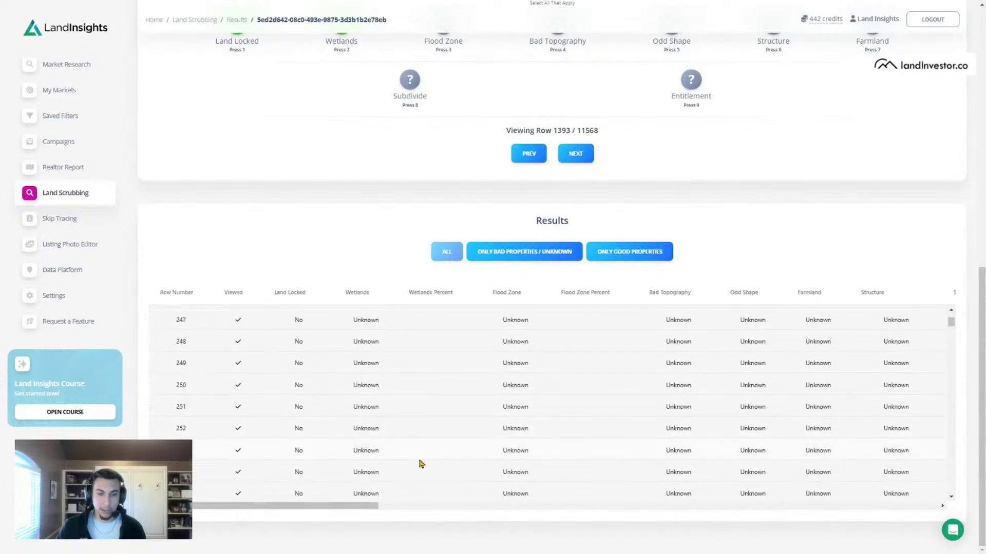
{"action": "left_click", "coordinate": [508, 408]}
{"action": "scroll", "coordinate": [163, 204], "scroll_direction": "up", "scroll_amount": 10}
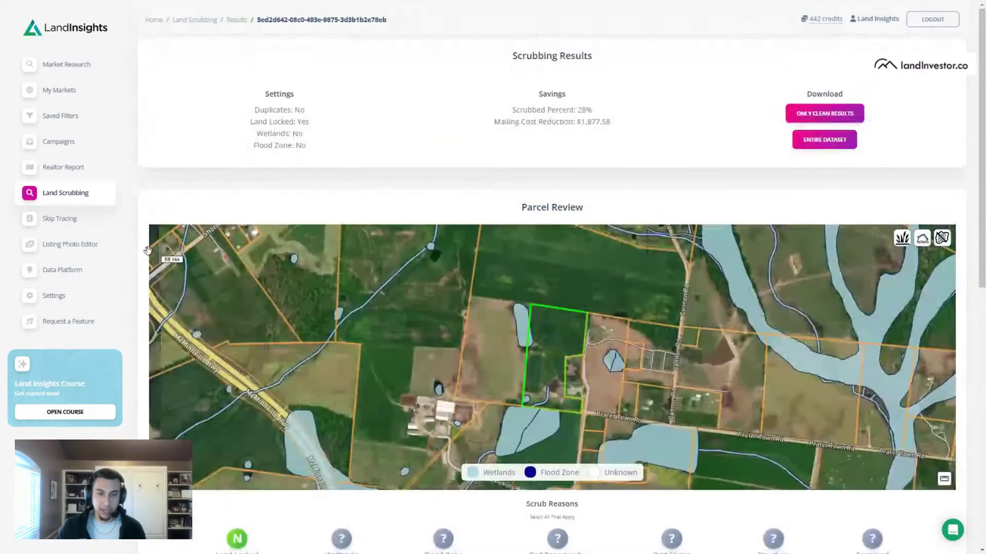
{"action": "scroll", "coordinate": [563, 381], "scroll_direction": "up", "scroll_amount": 5}
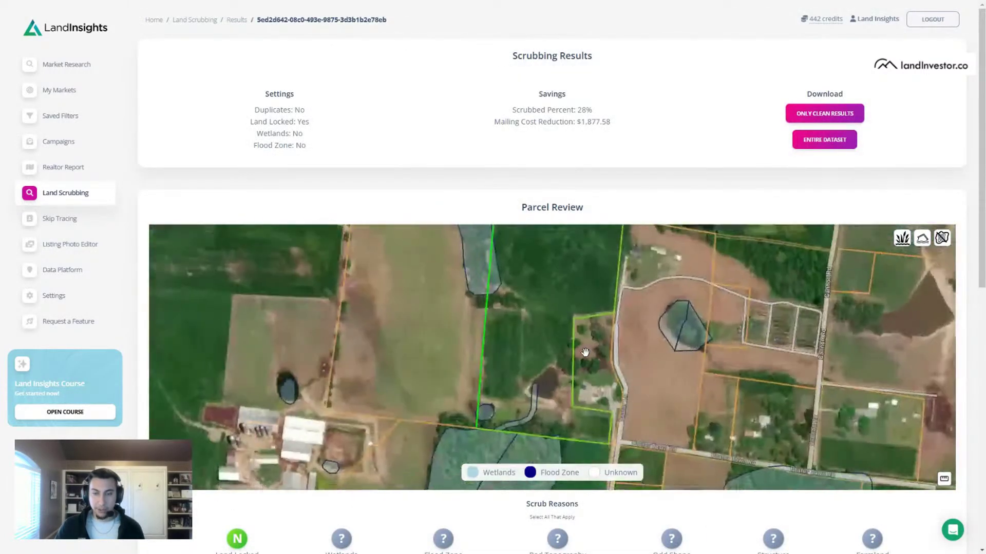
{"action": "scroll", "coordinate": [735, 167], "scroll_direction": "down", "scroll_amount": 4}
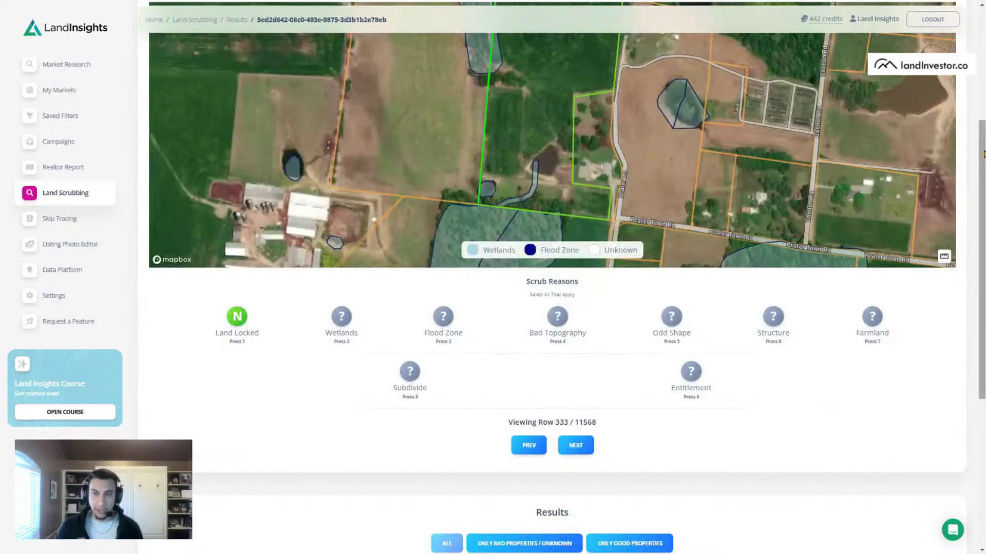
{"action": "scroll", "coordinate": [896, 46], "scroll_direction": "up", "scroll_amount": 5}
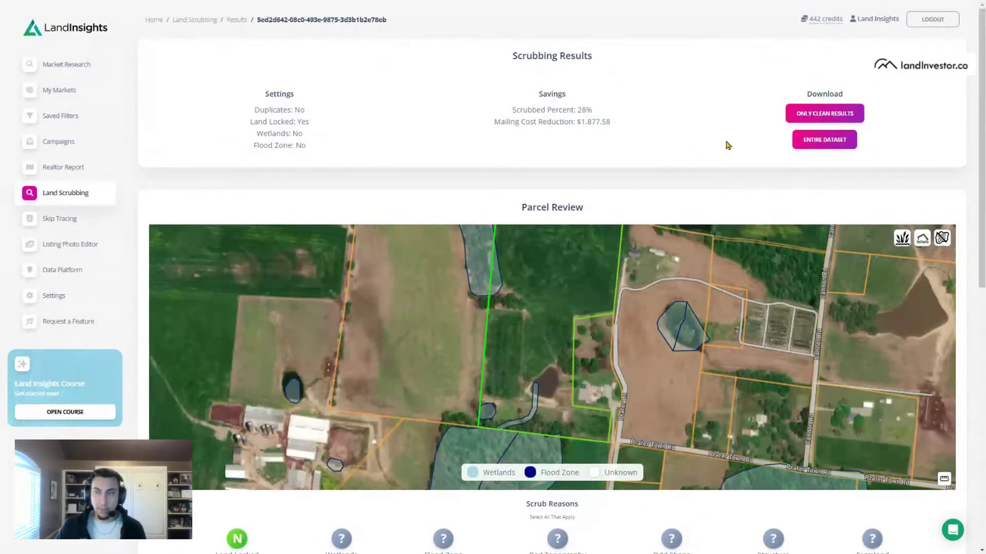
Step: Examine the row 333 parcel on the review map, including its boundary, neighbouring parcels, ponds, wetlands and road frontage
{"action": "left_click_drag", "start_coordinate": [981, 148], "coordinate": [982, 219]}
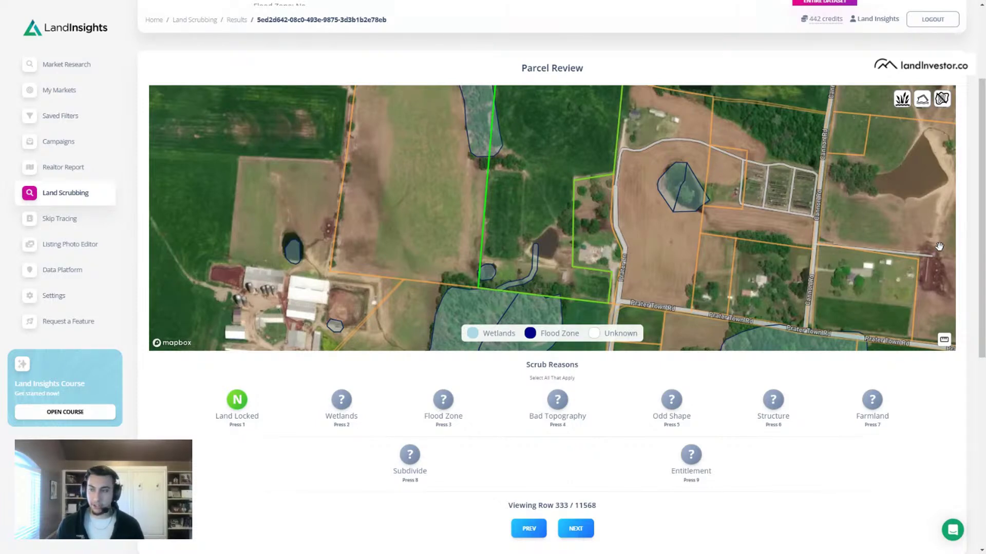
{"action": "scroll", "coordinate": [980, 265], "scroll_direction": "up", "scroll_amount": 1}
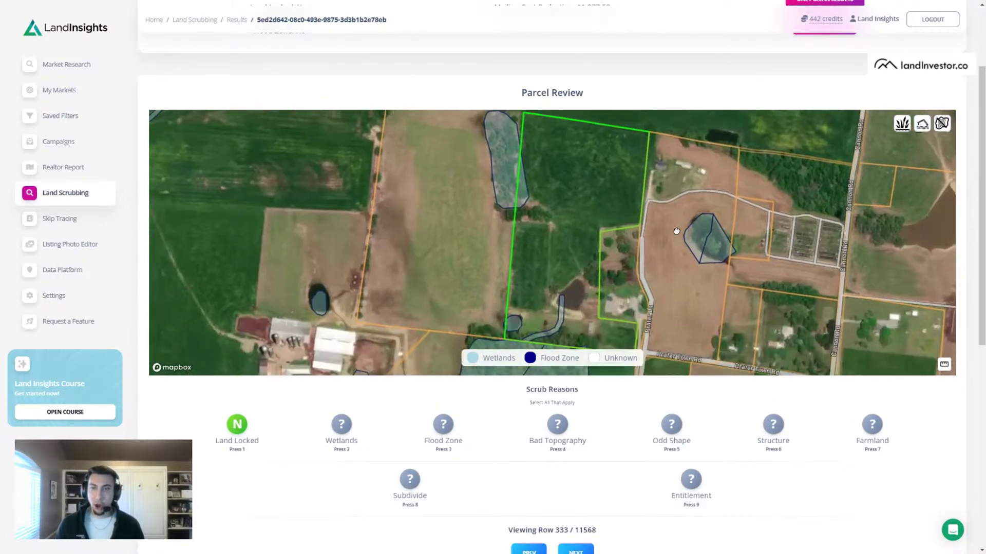
{"action": "scroll", "coordinate": [670, 230], "scroll_direction": "down", "scroll_amount": 2}
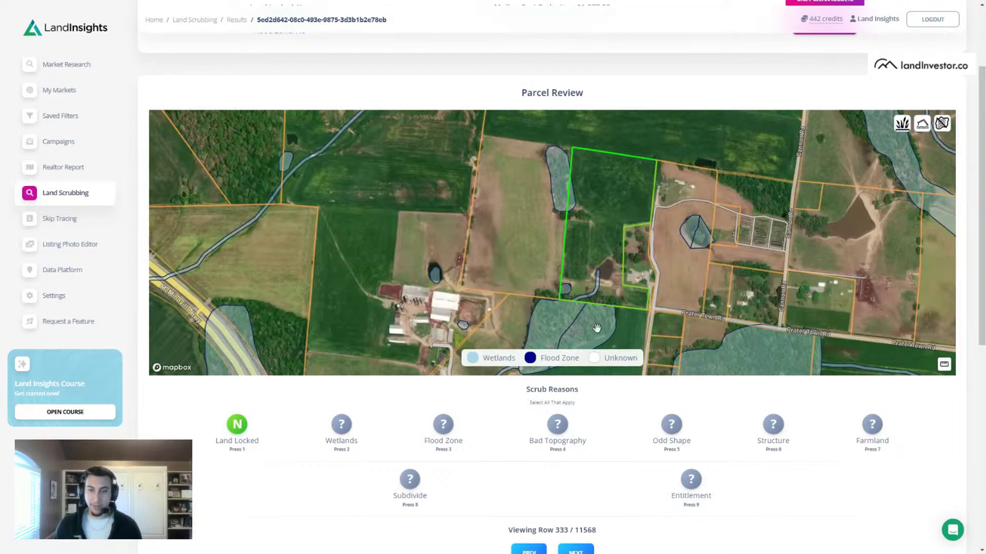
{"action": "scroll", "coordinate": [636, 273], "scroll_direction": "up", "scroll_amount": 2}
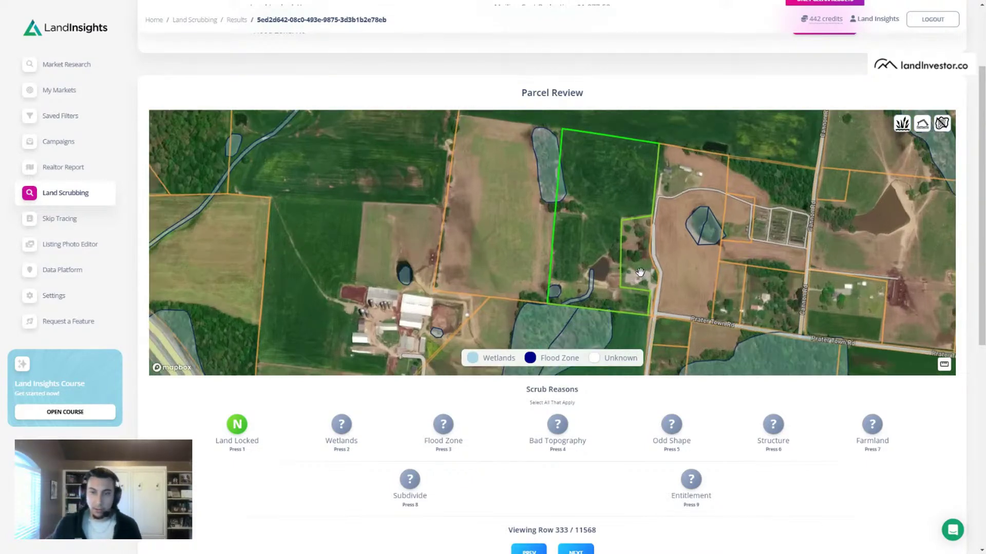
{"action": "left_click_drag", "start_coordinate": [612, 257], "coordinate": [618, 212]}
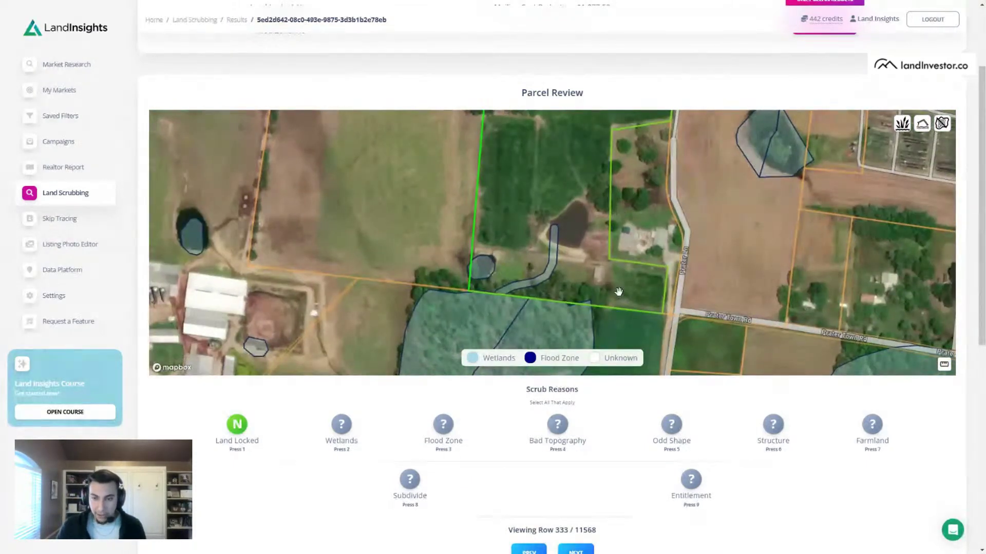
{"action": "left_click_drag", "start_coordinate": [610, 175], "coordinate": [612, 256]}
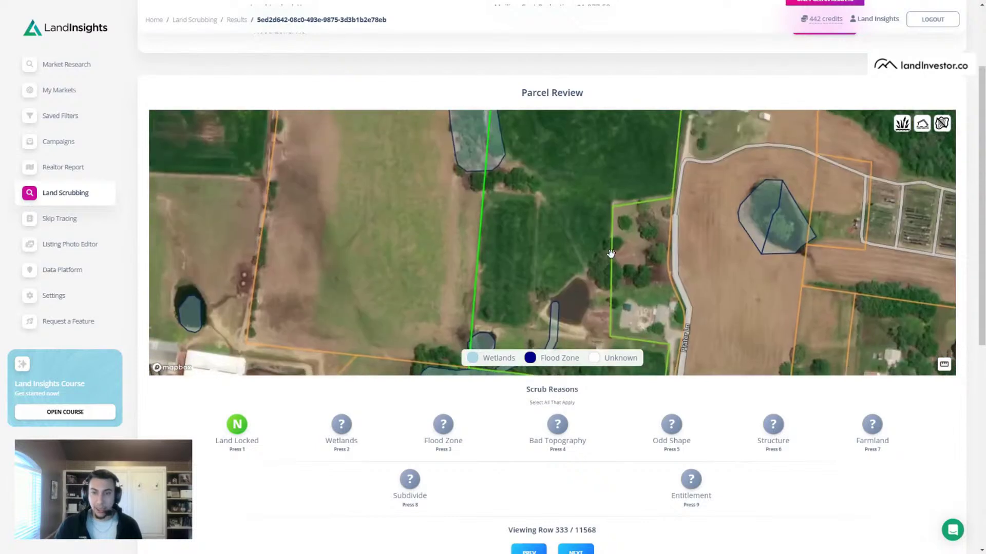
{"action": "left_click_drag", "start_coordinate": [650, 188], "coordinate": [676, 233]}
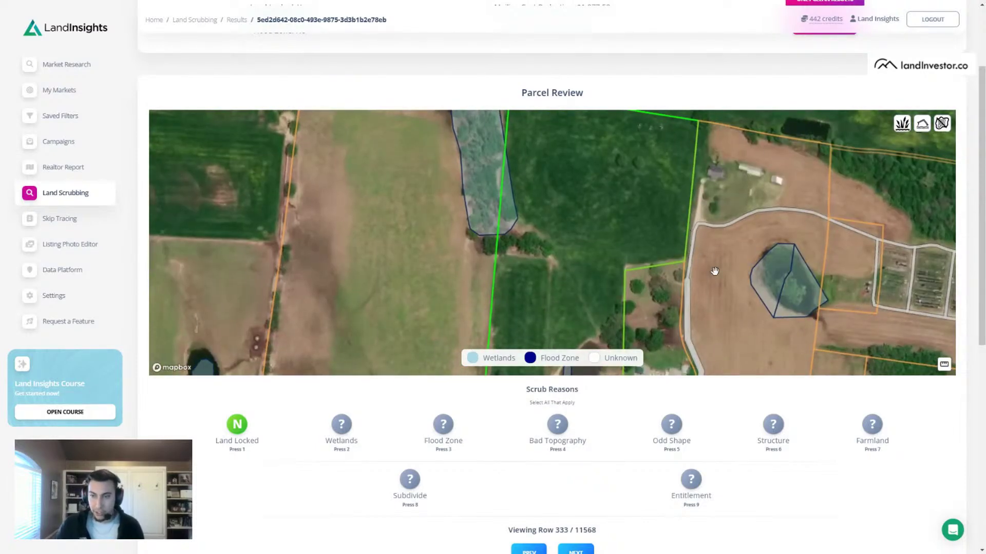
{"action": "left_click_drag", "start_coordinate": [750, 317], "coordinate": [659, 242]}
{"action": "scroll", "coordinate": [639, 257], "scroll_direction": "down", "scroll_amount": 3}
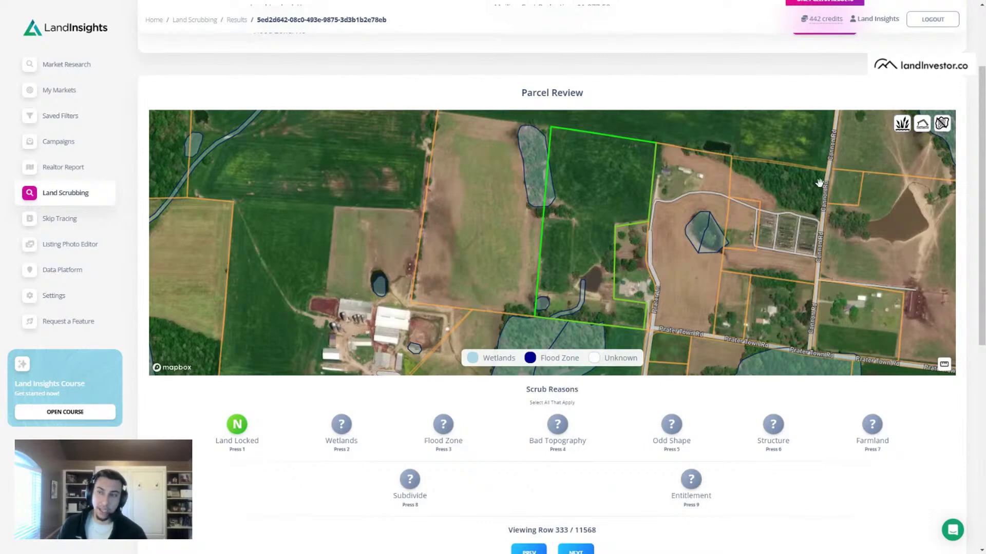
{"action": "scroll", "coordinate": [975, 224], "scroll_direction": "down", "scroll_amount": 1}
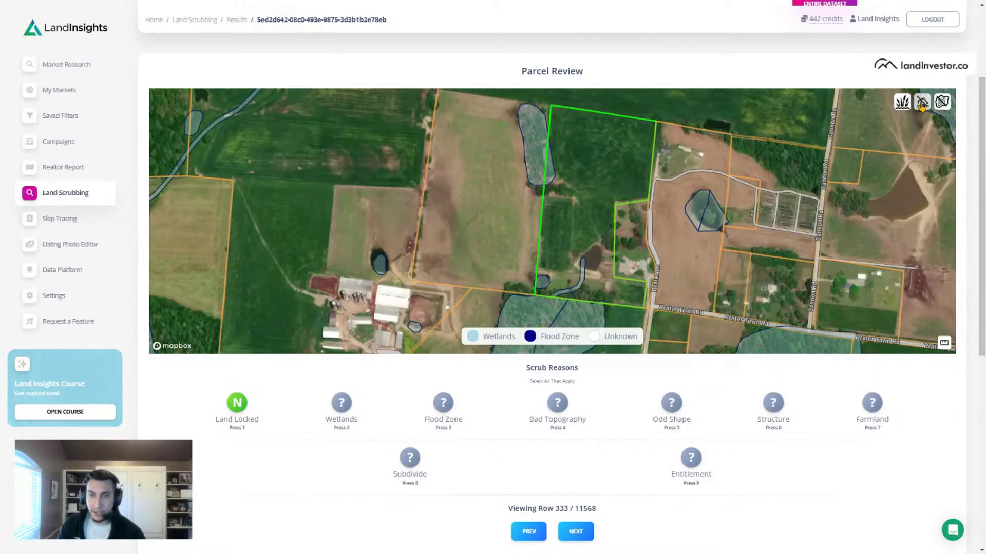
Step: Toggle the wetlands overlay off and back on, and inspect the wetlands and flood zones around the row 333 parcel
{"action": "left_click", "coordinate": [902, 102]}
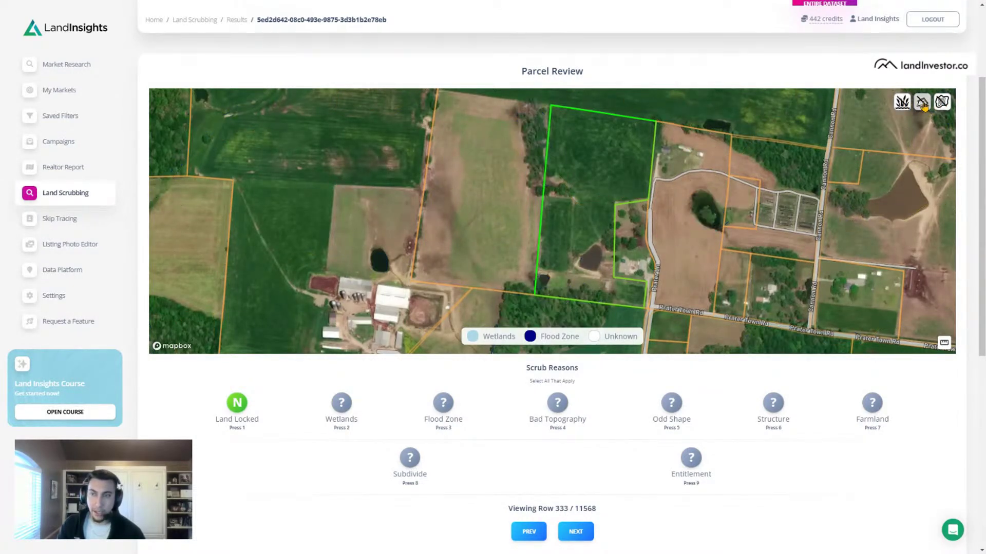
{"action": "left_click", "coordinate": [903, 102]}
{"action": "scroll", "coordinate": [621, 229], "scroll_direction": "down", "scroll_amount": 2}
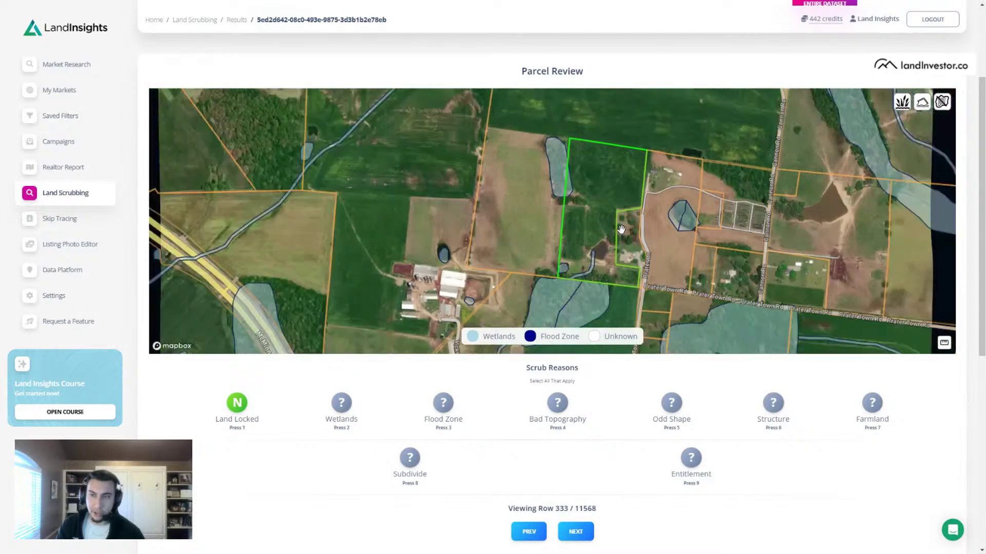
{"action": "left_click_drag", "start_coordinate": [621, 229], "coordinate": [417, 249]}
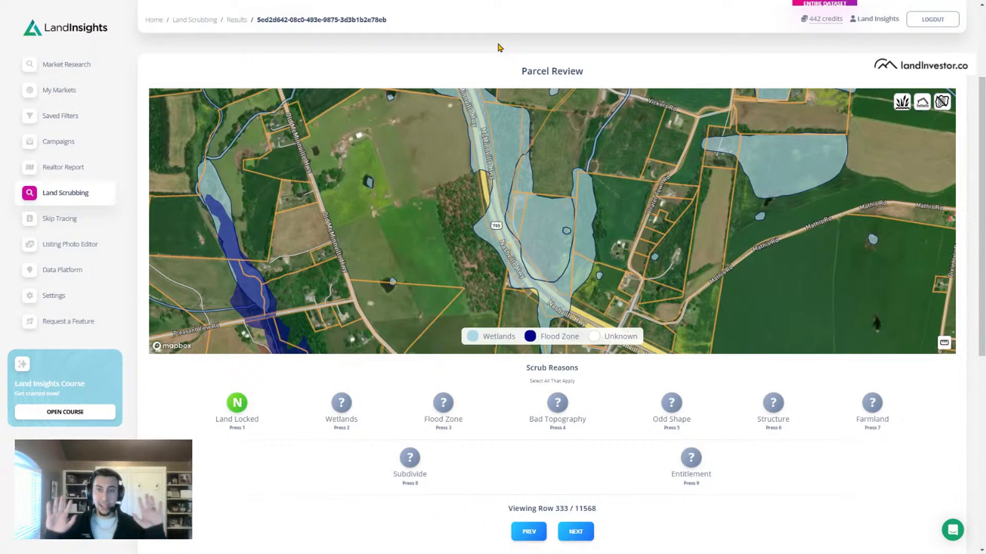
Step: Try flagging the row 333 parcel as land locked and revert the flag to no
{"action": "key", "text": "1"}
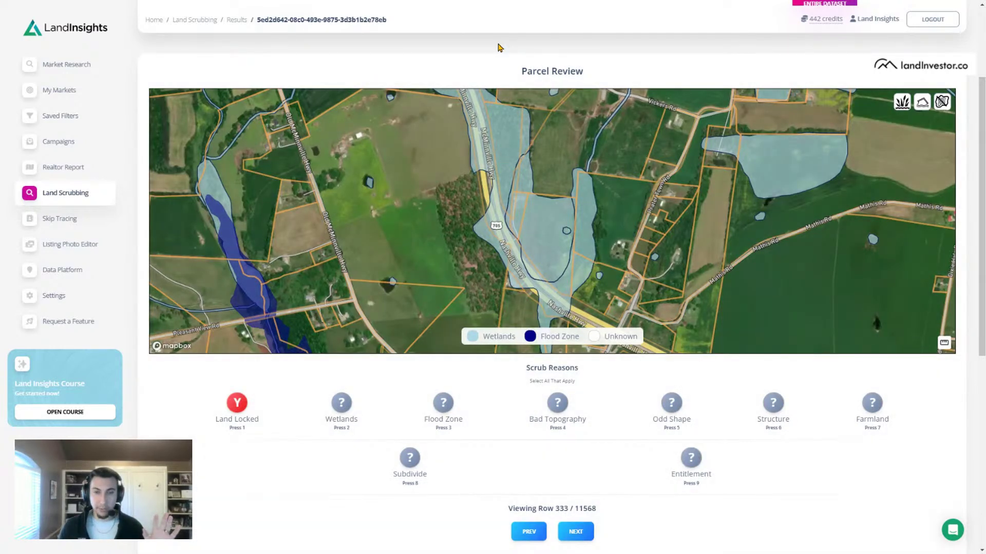
{"action": "key", "text": "1"}
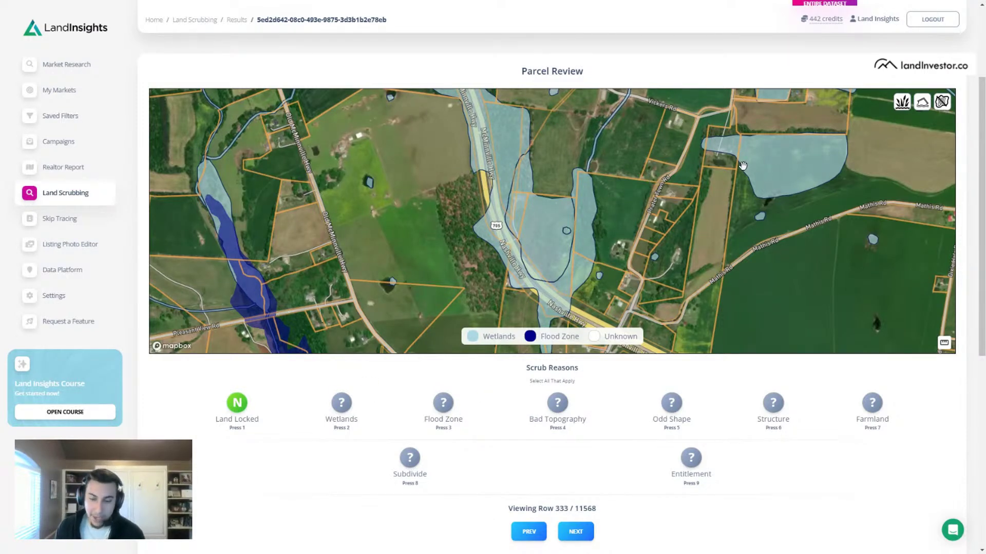
Step: Advance the parcel review to row 336 and mark that parcel as a Subdivide candidate
{"action": "key", "text": "Right"}
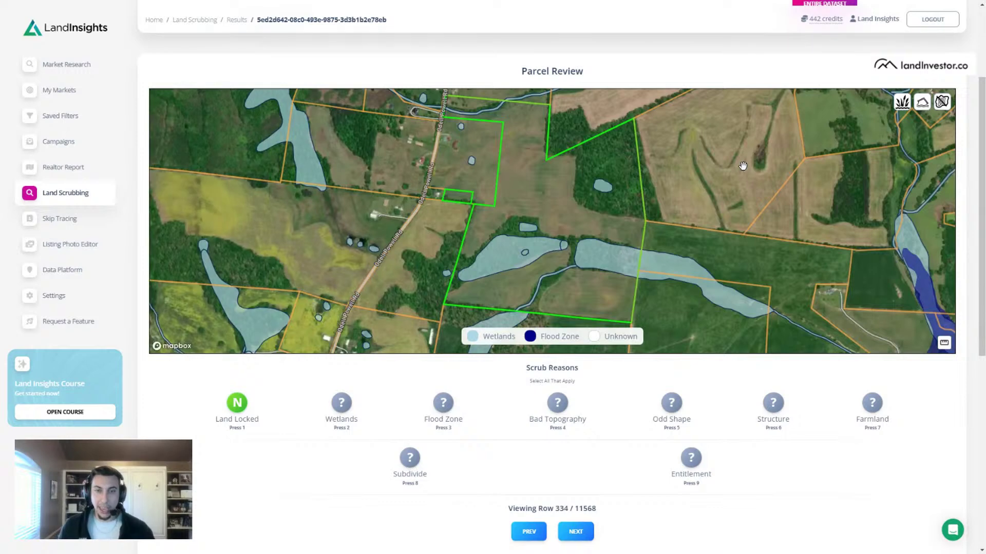
{"action": "key", "text": "Right"}
{"action": "key", "text": "Right"}
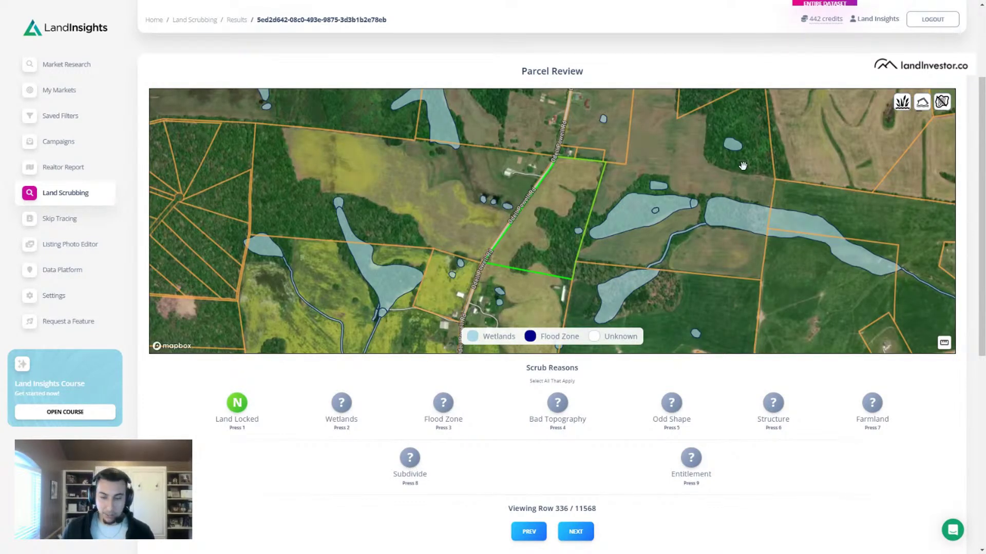
{"action": "key", "text": "8"}
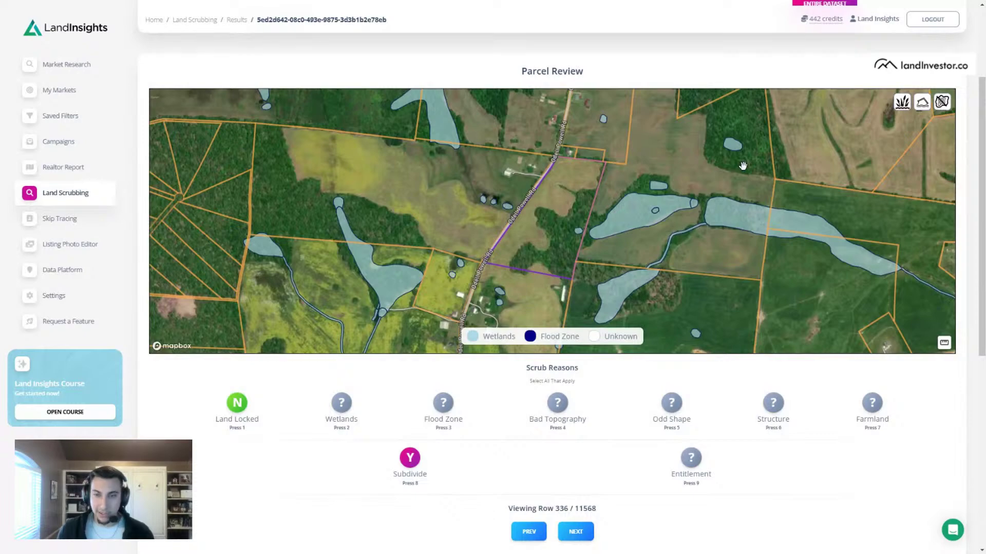
Step: Go through the following parcels one by one up to row 368, checking each one's boundary, road access, wetlands and Land Locked flag
{"action": "key", "text": "Right"}
{"action": "key", "text": "Right"}
{"action": "key", "text": "Right"}
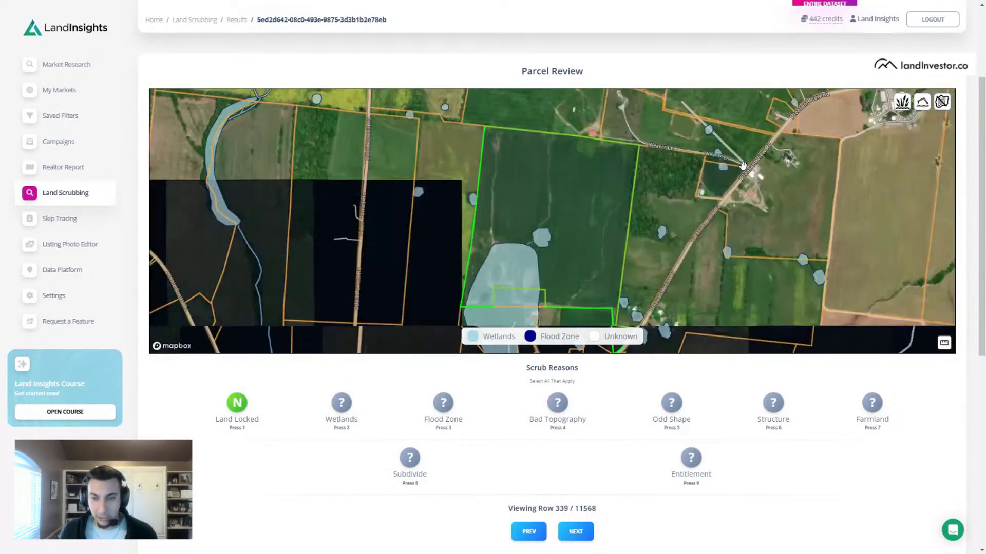
{"action": "key", "text": "Left"}
{"action": "key", "text": "Right"}
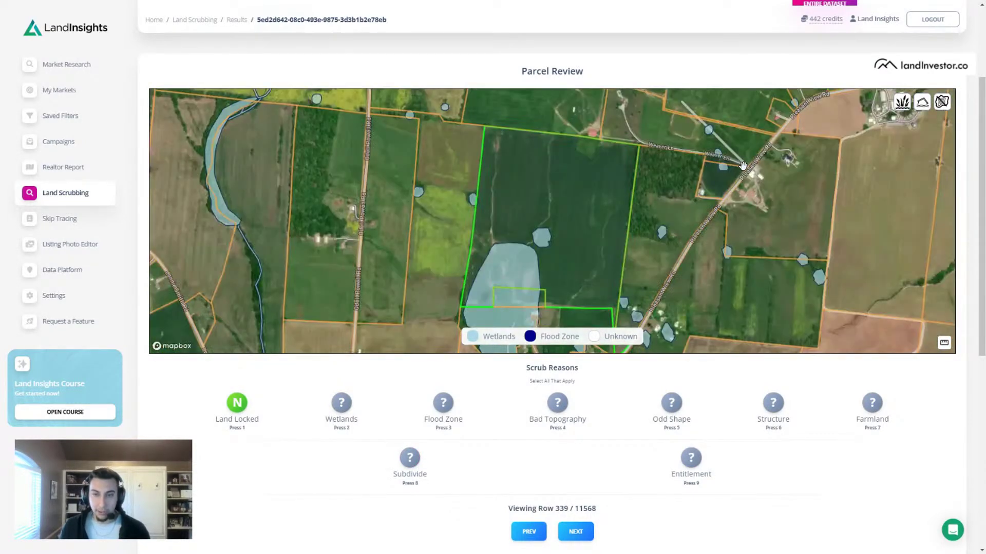
{"action": "key", "text": "Right"}
{"action": "key", "text": "Right"}
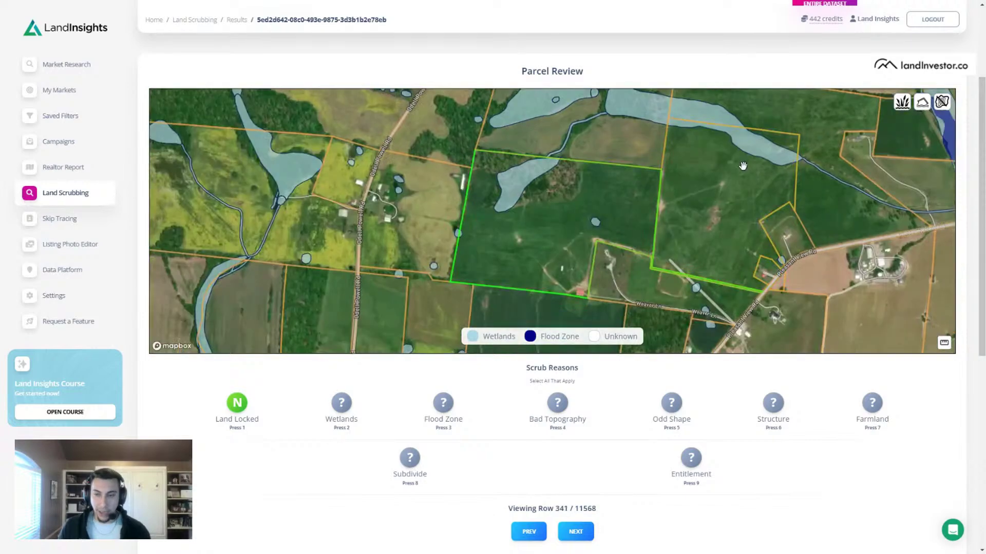
{"action": "key", "text": "Right"}
{"action": "key", "text": "Right"}
{"action": "key", "text": "Right"}
{"action": "key", "text": "Right"}
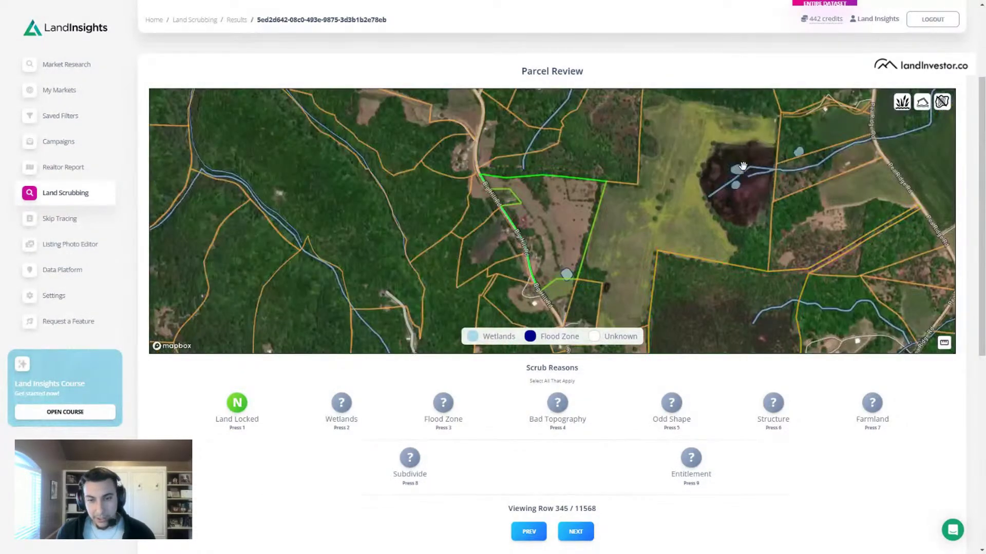
{"action": "key", "text": "Right"}
{"action": "key", "text": "Right"}
{"action": "key", "text": "Right"}
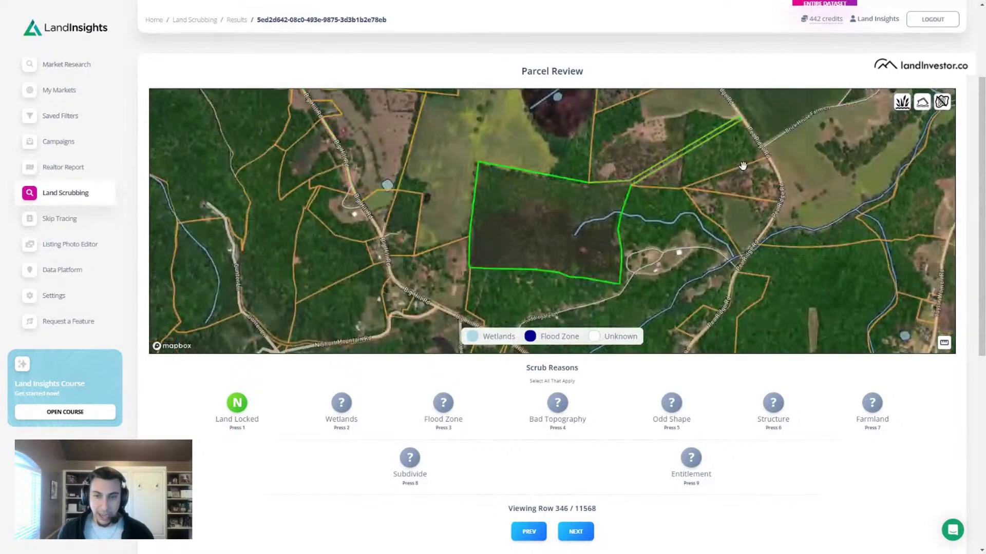
{"action": "key", "text": "Right"}
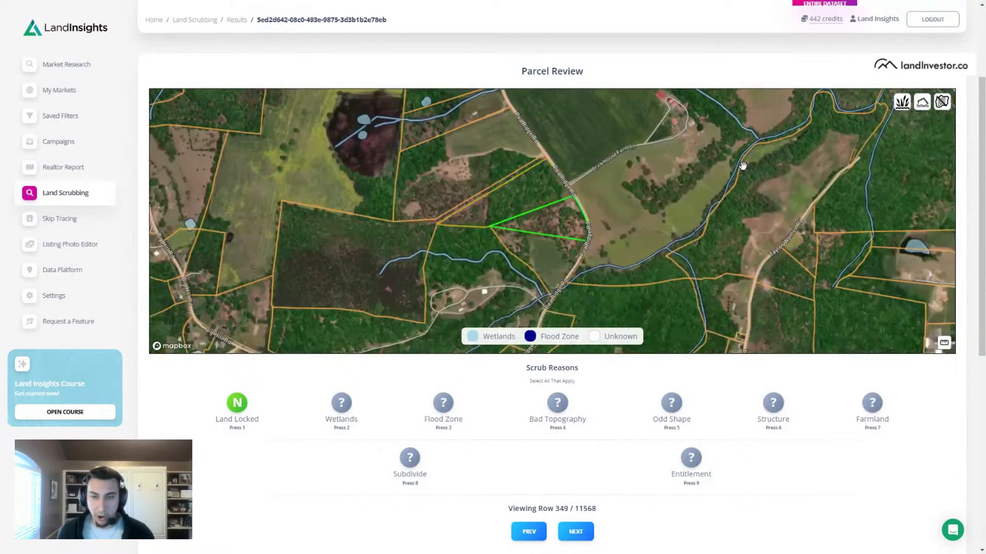
{"action": "key", "text": "Right"}
{"action": "key", "text": "Right"}
{"action": "key", "text": "Right"}
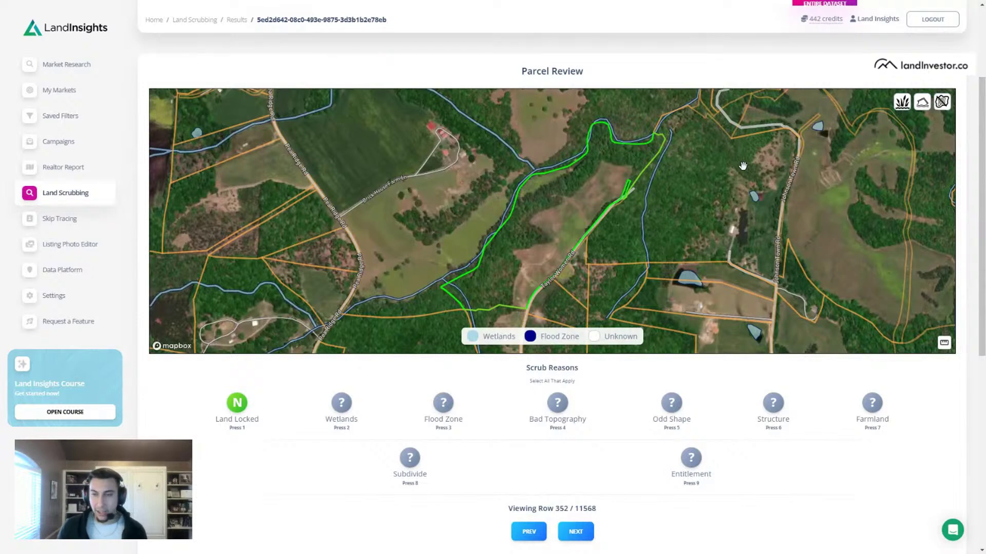
{"action": "key", "text": "Right"}
{"action": "key", "text": "Right"}
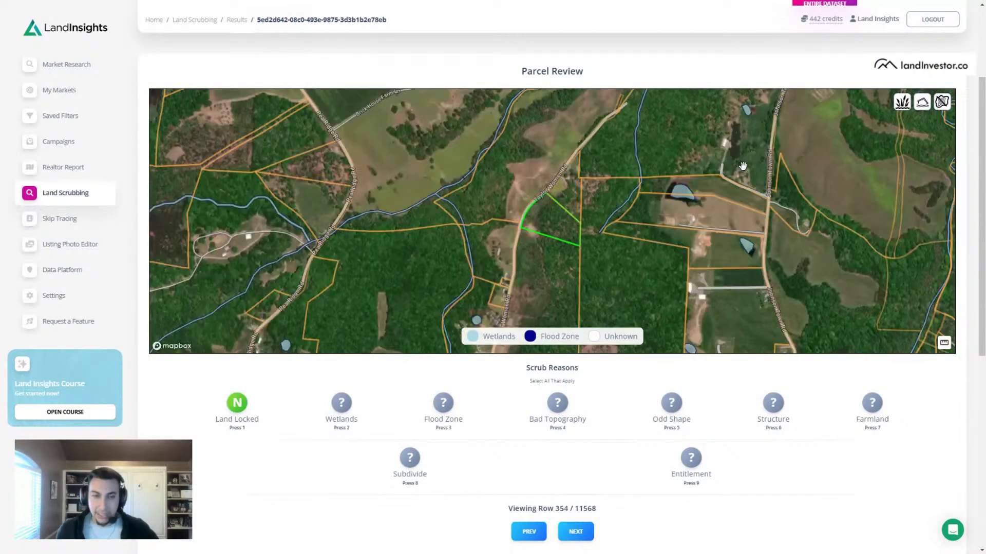
{"action": "key", "text": "Right"}
{"action": "key", "text": "Right"}
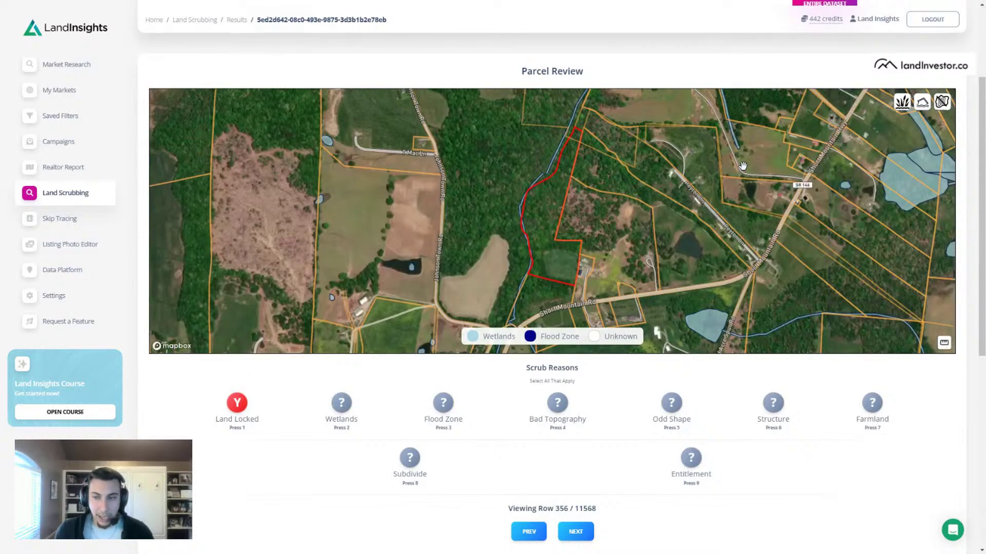
{"action": "key", "text": "Right"}
{"action": "key", "text": "Right"}
{"action": "key", "text": "Right"}
{"action": "key", "text": "Right"}
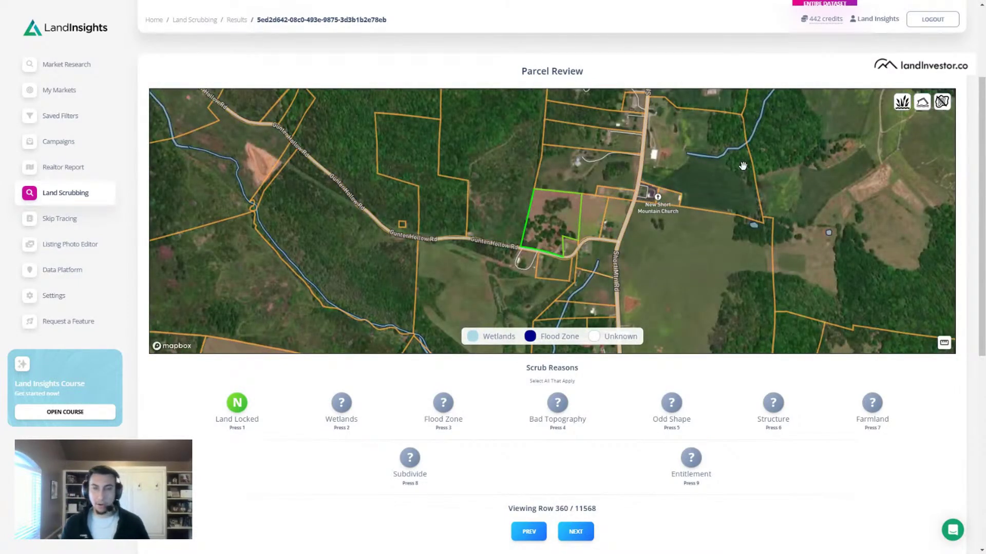
{"action": "key", "text": "Right"}
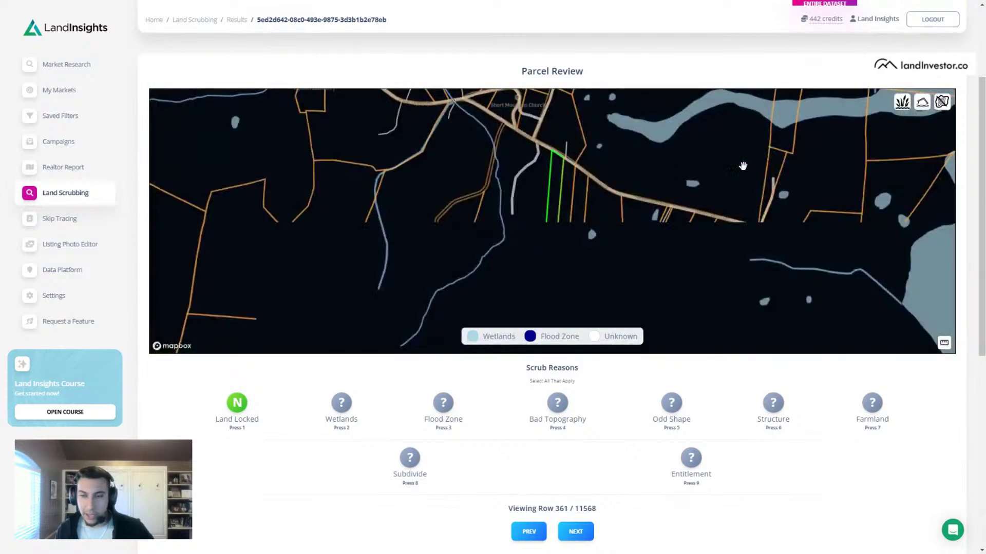
{"action": "key", "text": "Right"}
{"action": "key", "text": "Right"}
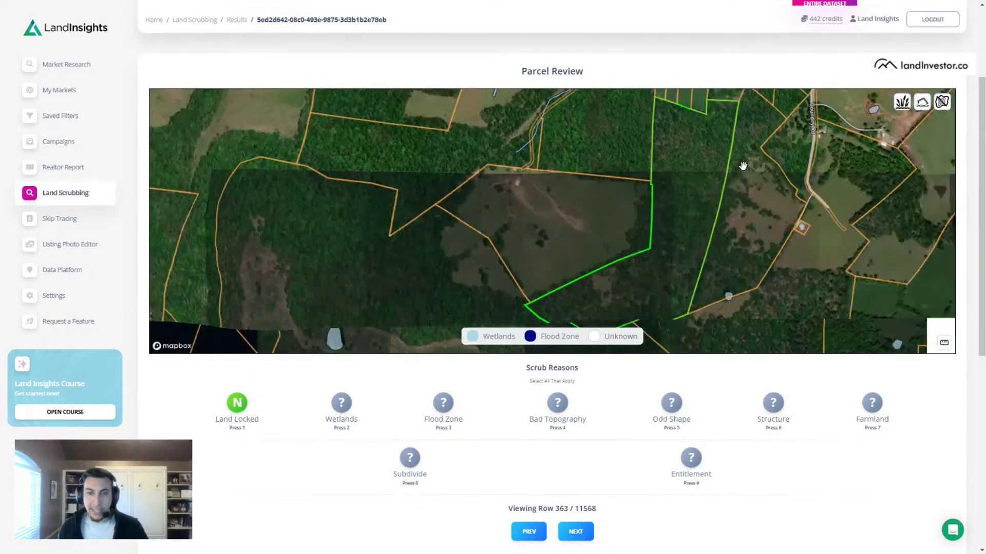
{"action": "key", "text": "Right"}
{"action": "key", "text": "Right"}
{"action": "key", "text": "Right"}
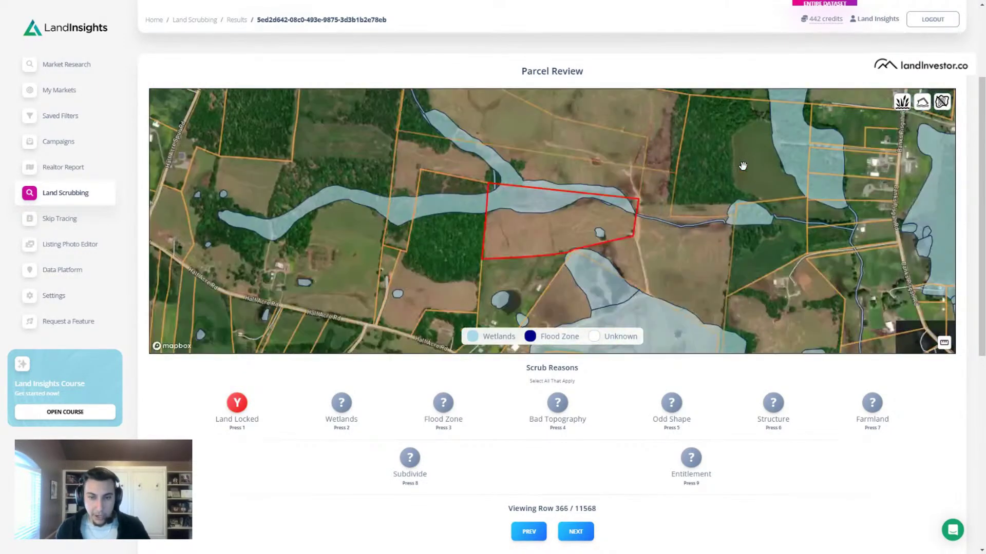
{"action": "key", "text": "Right"}
{"action": "key", "text": "Right"}
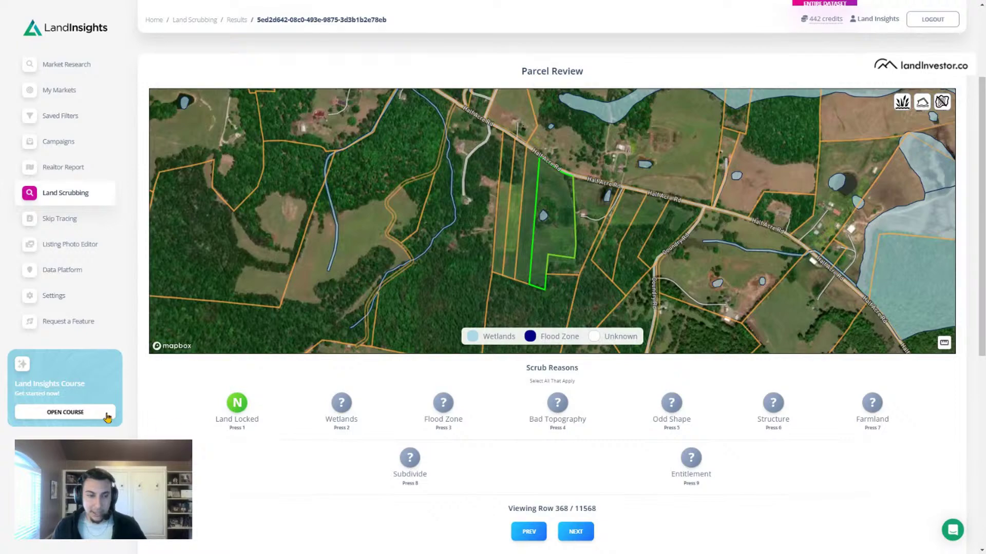
Step: Filter the scrubbing results to only good properties and return to the parcel review map
{"action": "scroll", "coordinate": [138, 409], "scroll_direction": "down", "scroll_amount": 7}
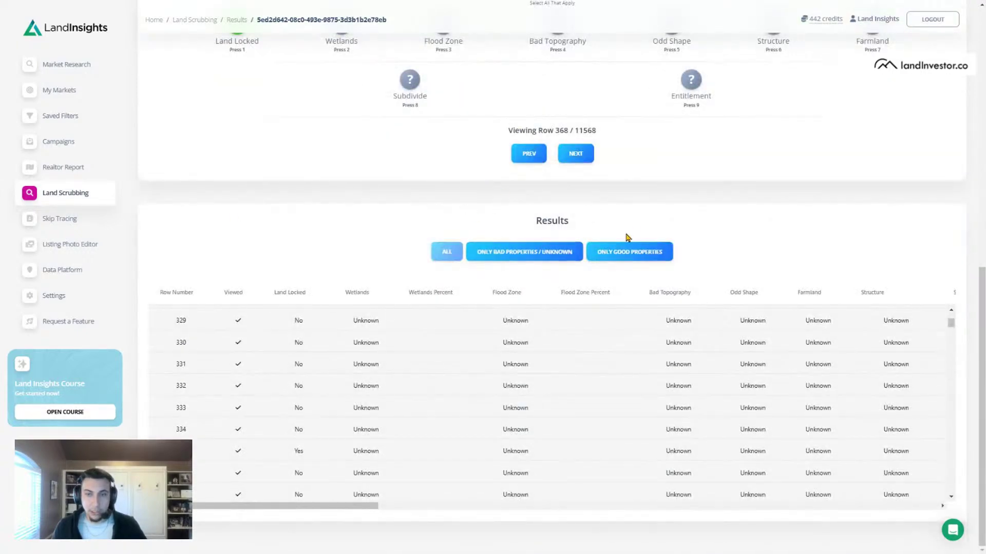
{"action": "left_click", "coordinate": [628, 255]}
{"action": "scroll", "coordinate": [160, 279], "scroll_direction": "up", "scroll_amount": 8}
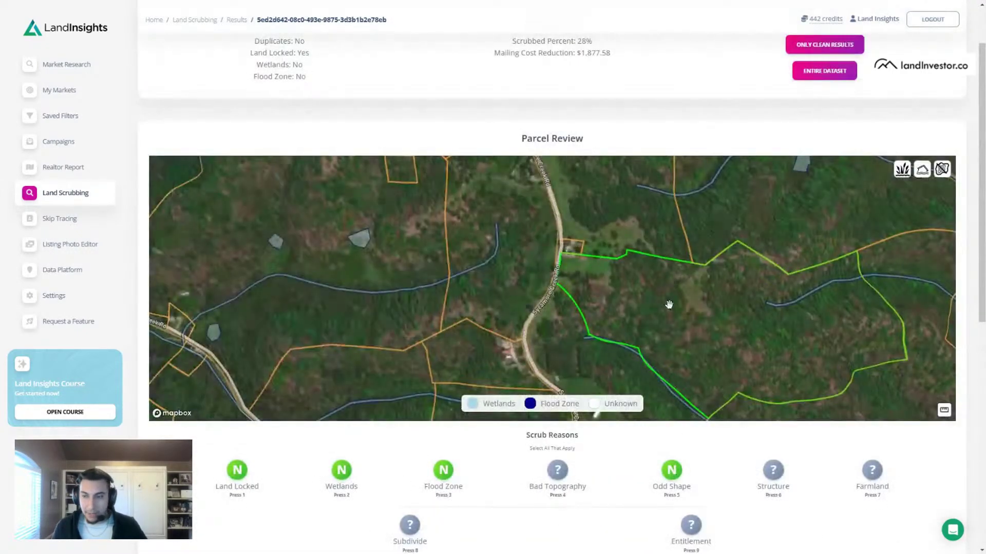
Step: Advance two parcels through the good properties and tilt the map into a 3D view to examine the parcel's terrain
{"action": "key", "text": "Right"}
{"action": "key", "text": "Right"}
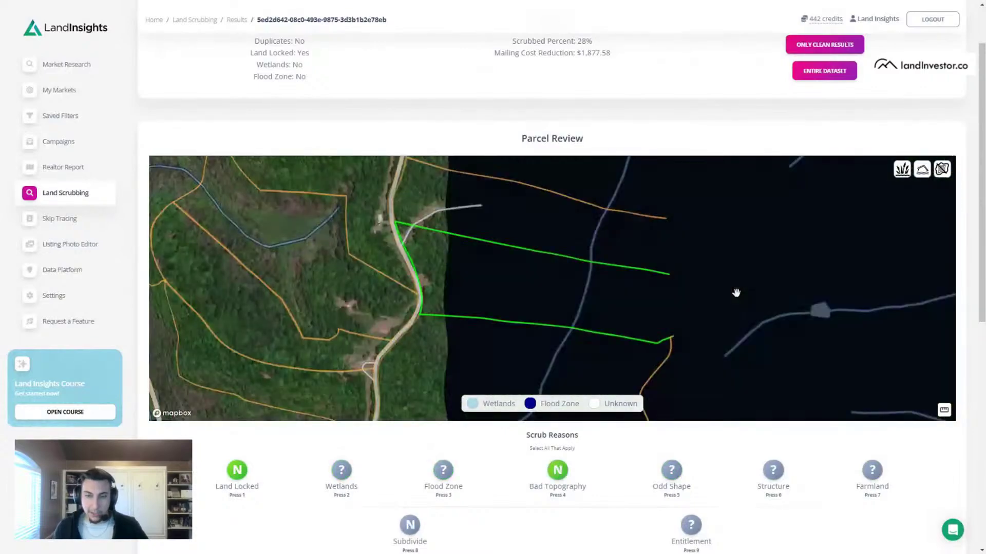
{"action": "left_click_drag", "start_coordinate": [410, 310], "coordinate": [511, 259]}
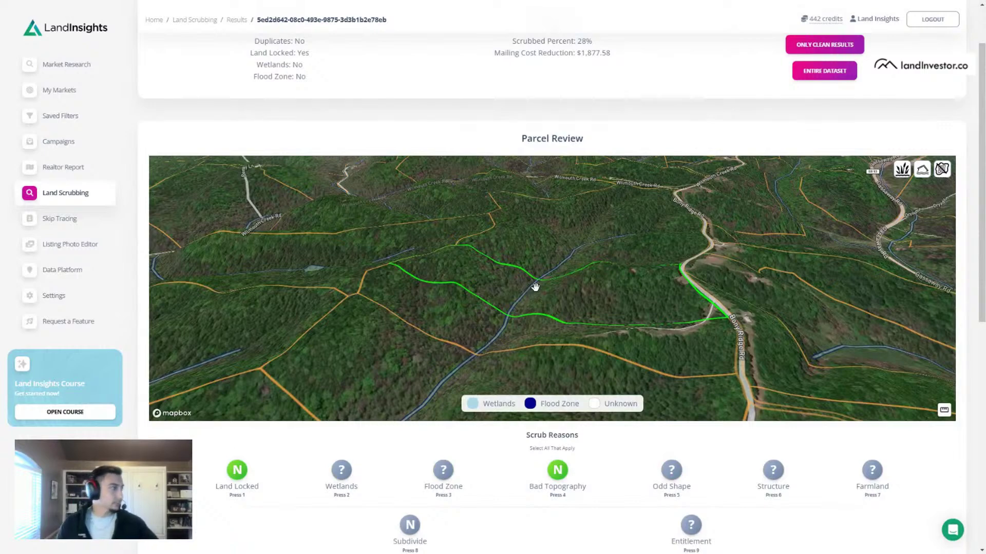
Step: Advance through the good properties to the large parcel along Big Hill Rd and mark it as a Subdivide candidate
{"action": "left_click_drag", "start_coordinate": [614, 290], "coordinate": [616, 243]}
{"action": "key", "text": "Return"}
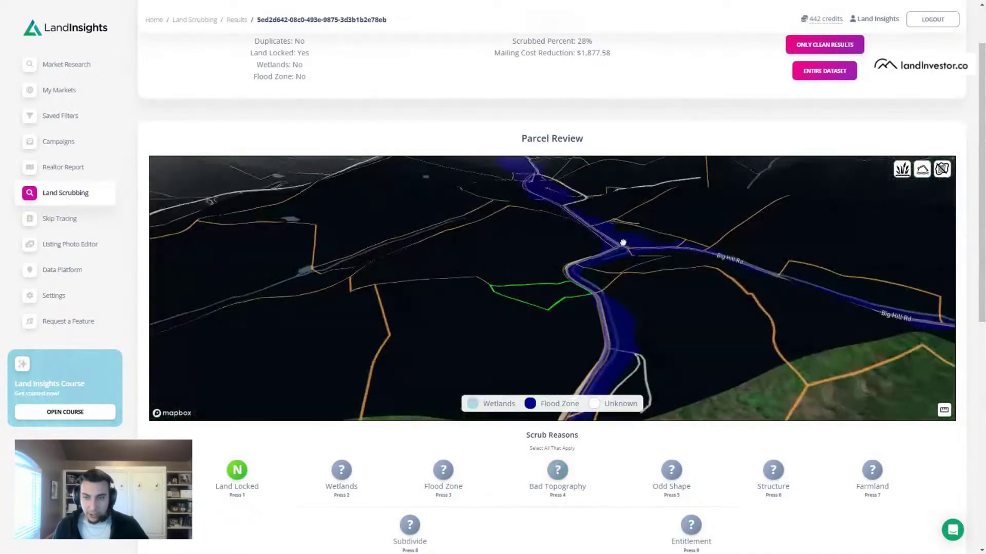
{"action": "left_click_drag", "start_coordinate": [603, 255], "coordinate": [628, 235]}
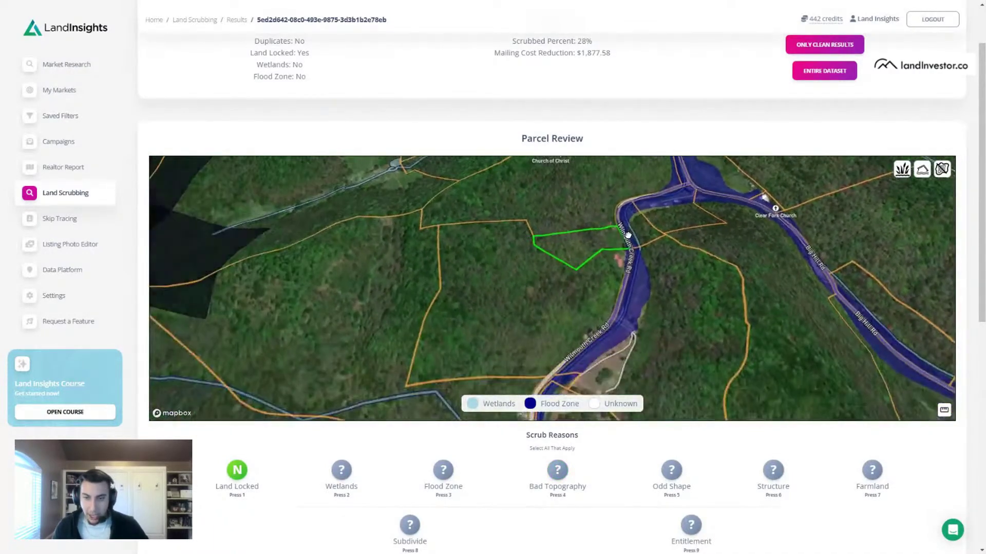
{"action": "key", "text": "8"}
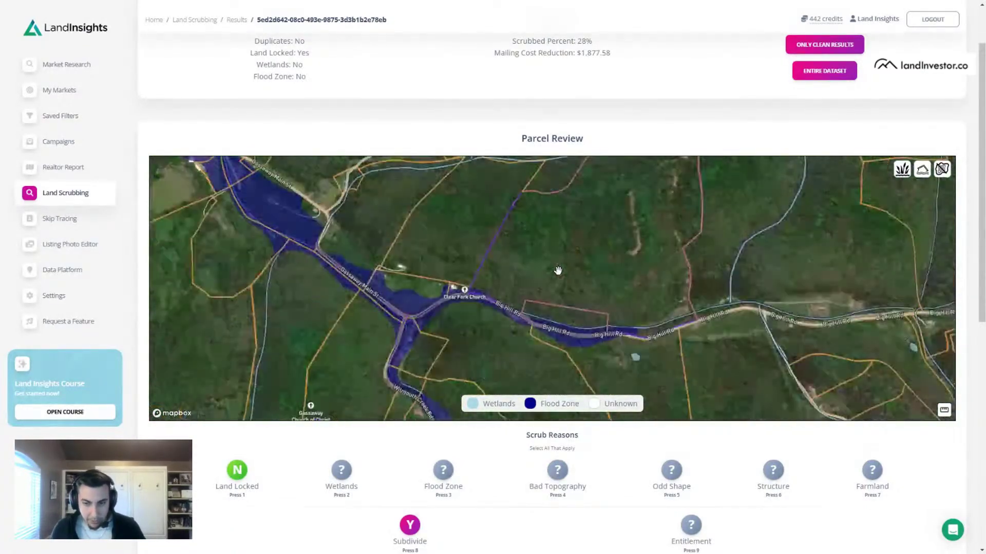
Step: Examine the flagged parcel's boundary, Big Hill Rd frontage and flood zone, along with the surrounding parcels and roads
{"action": "scroll", "coordinate": [552, 327], "scroll_direction": "up", "scroll_amount": 3}
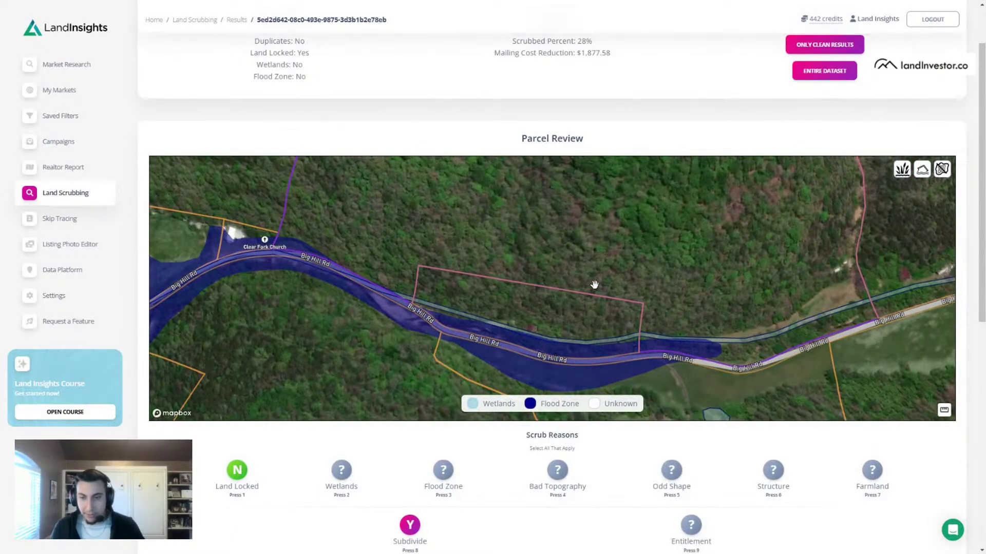
{"action": "scroll", "coordinate": [610, 266], "scroll_direction": "down", "scroll_amount": 5}
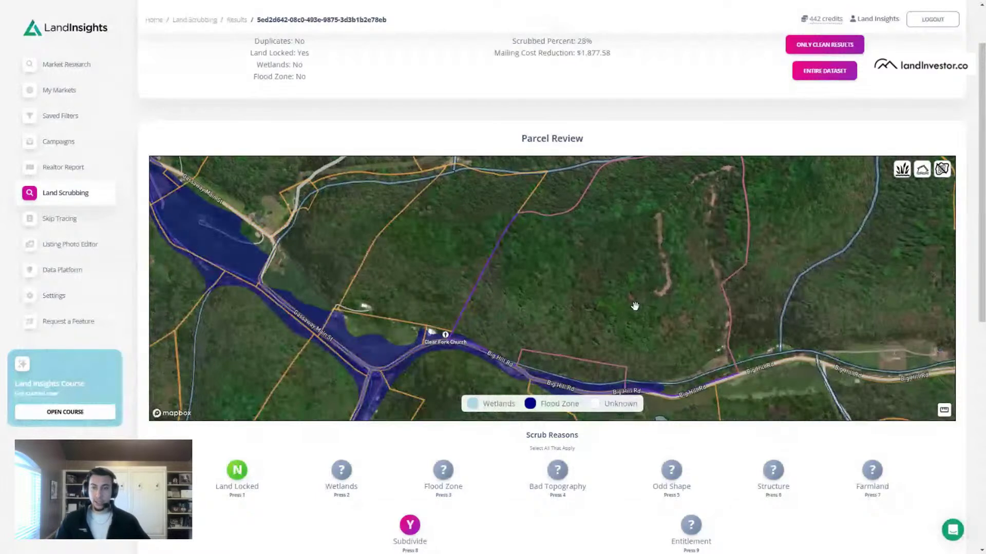
{"action": "left_click_drag", "start_coordinate": [647, 315], "coordinate": [631, 314]}
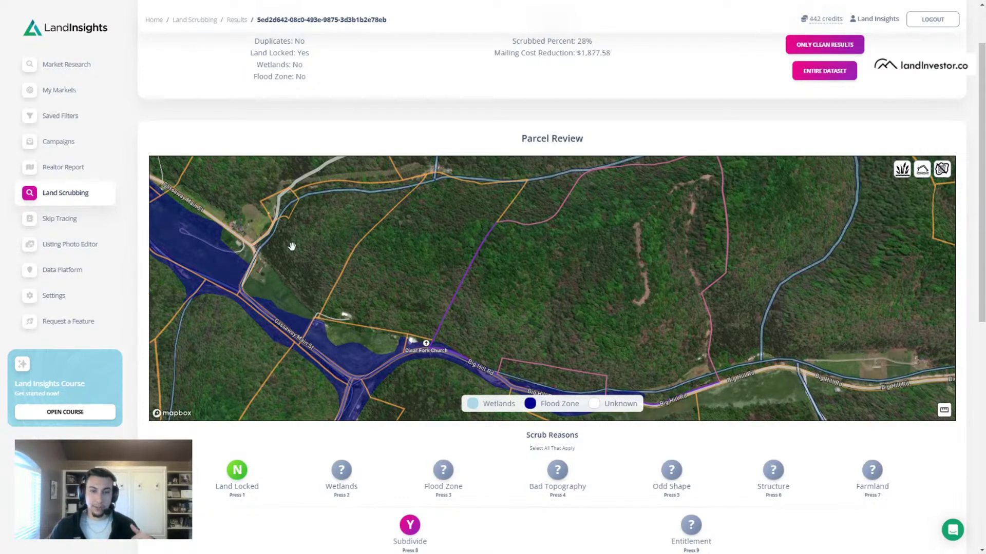
{"action": "scroll", "coordinate": [339, 257], "scroll_direction": "down", "scroll_amount": 2}
{"action": "left_click_drag", "start_coordinate": [338, 257], "coordinate": [474, 223]}
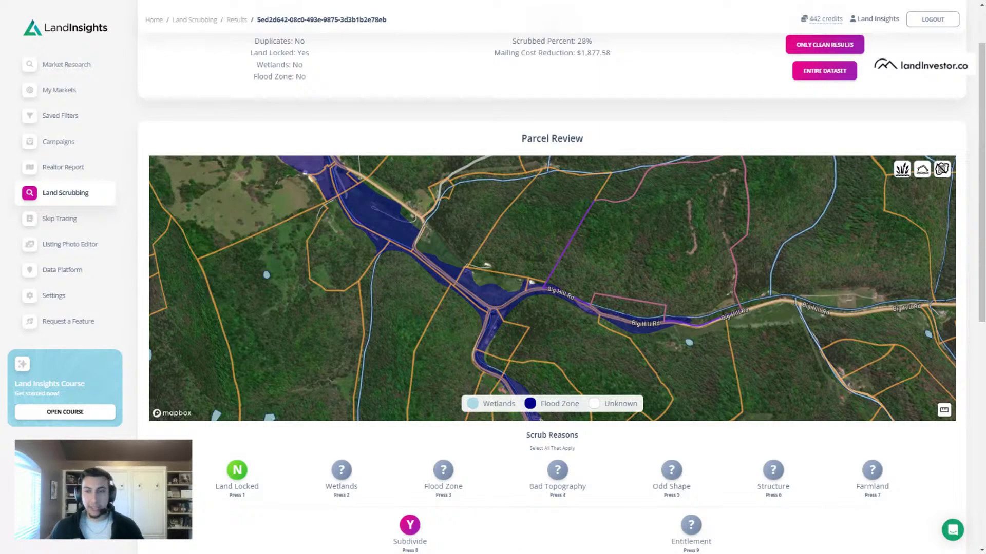
{"action": "left_click_drag", "start_coordinate": [765, 339], "coordinate": [695, 353]}
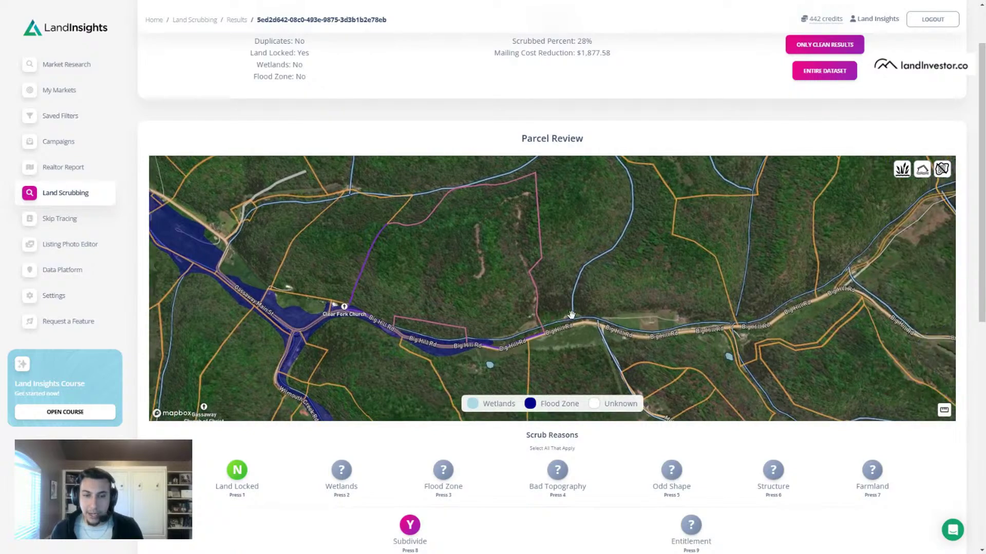
{"action": "scroll", "coordinate": [571, 315], "scroll_direction": "down", "scroll_amount": 5}
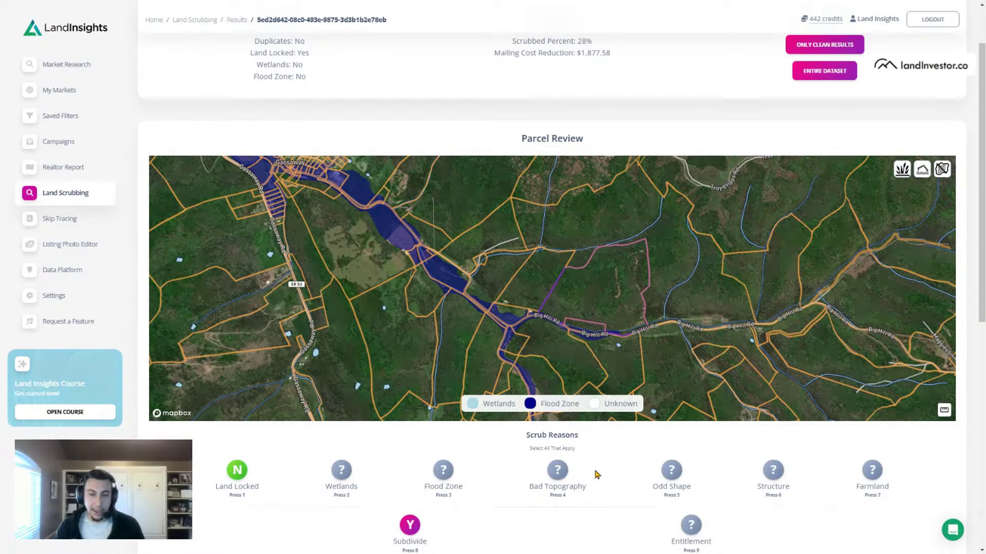
{"action": "scroll", "coordinate": [672, 478], "scroll_direction": "down", "scroll_amount": 3}
{"action": "scroll", "coordinate": [671, 476], "scroll_direction": "up", "scroll_amount": 3}
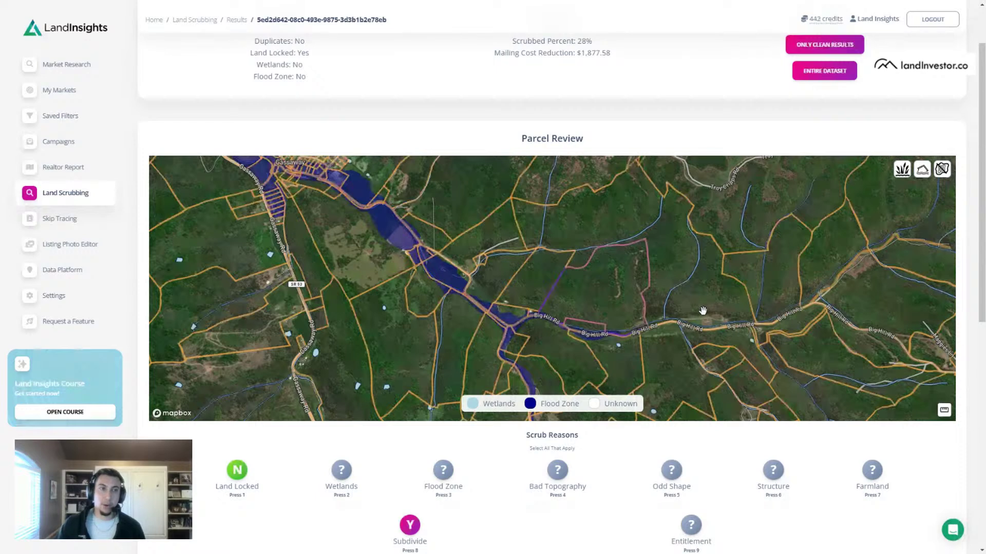
Step: Open Market Research and examine the county-level Active heatmap across the United States
{"action": "left_click", "coordinate": [72, 68]}
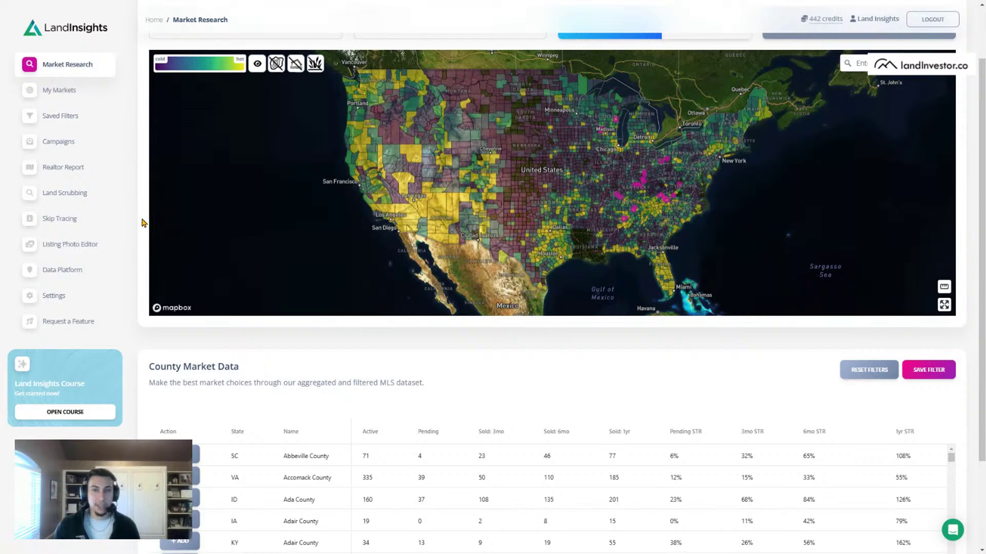
{"action": "scroll", "coordinate": [138, 234], "scroll_direction": "up", "scroll_amount": 2}
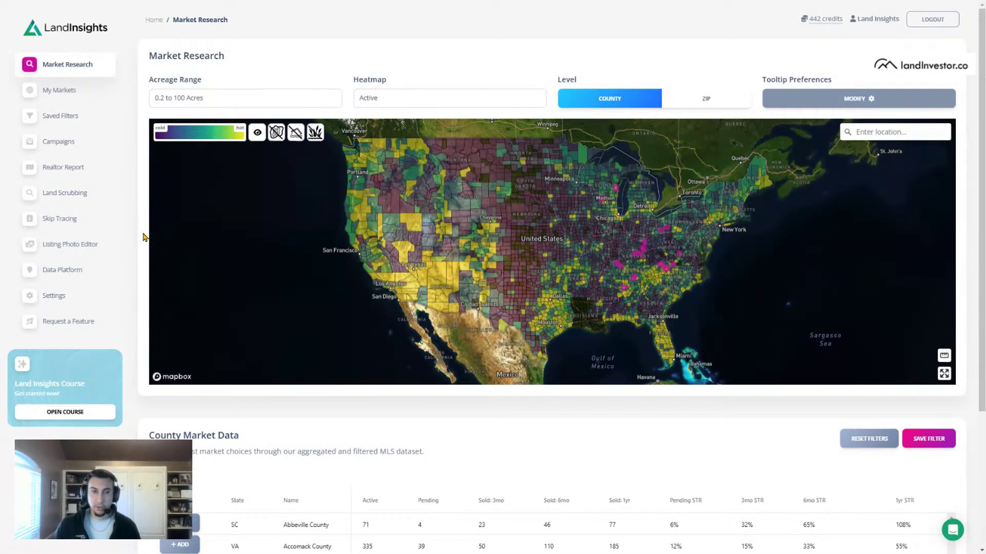
{"action": "left_click_drag", "start_coordinate": [636, 251], "coordinate": [676, 248]}
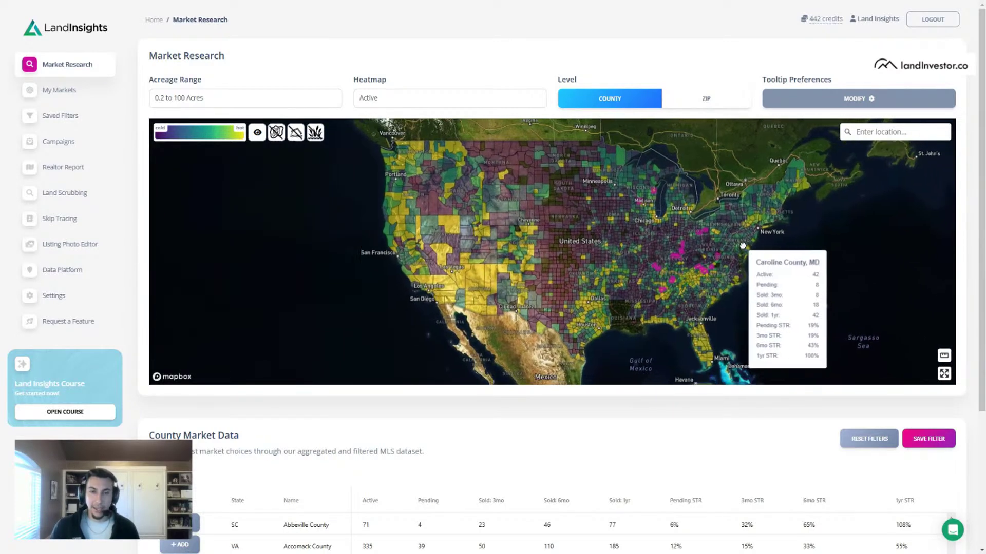
{"action": "left_click_drag", "start_coordinate": [745, 243], "coordinate": [736, 242]}
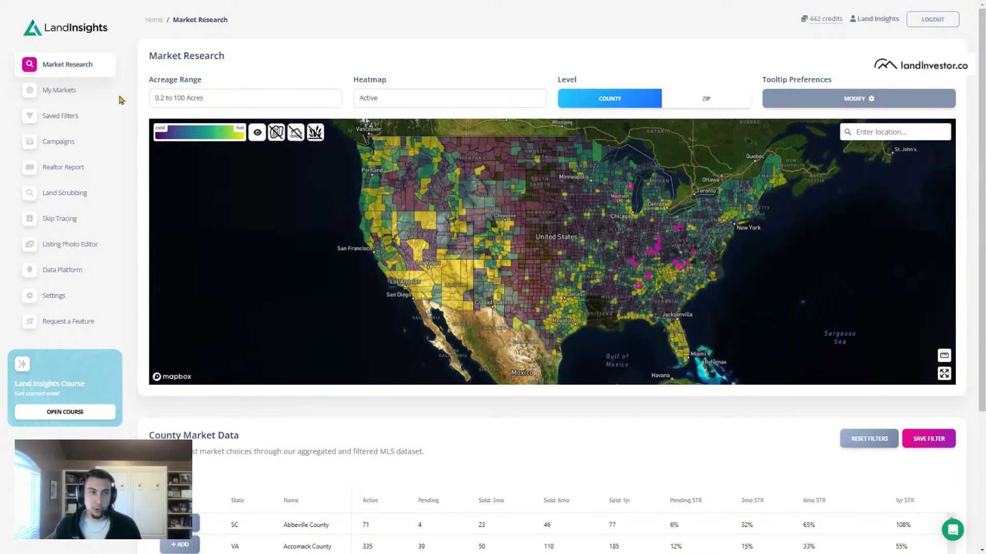
Step: Open My Markets and set the heatmap of the saved counties to Gini 1yr
{"action": "left_click", "coordinate": [89, 104]}
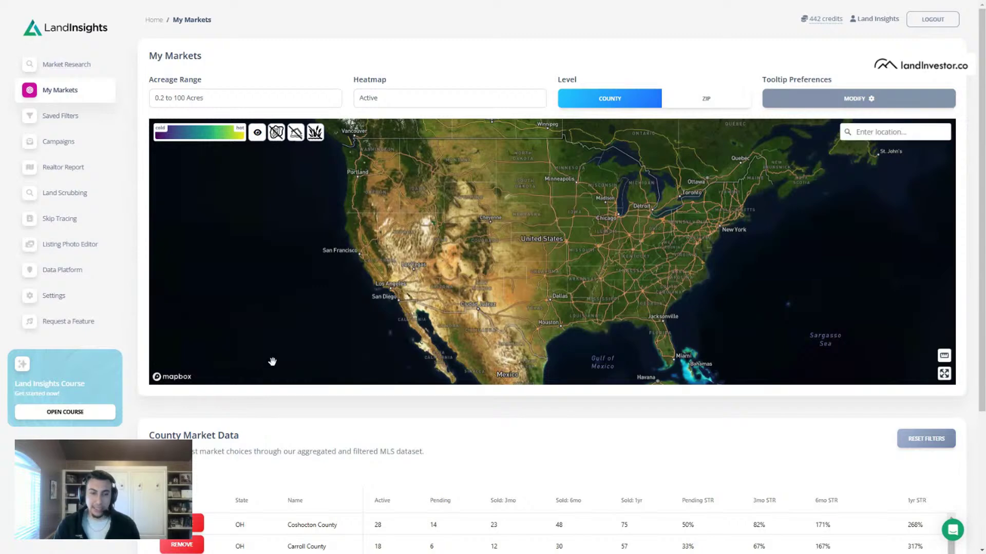
{"action": "scroll", "coordinate": [654, 262], "scroll_direction": "up", "scroll_amount": 2}
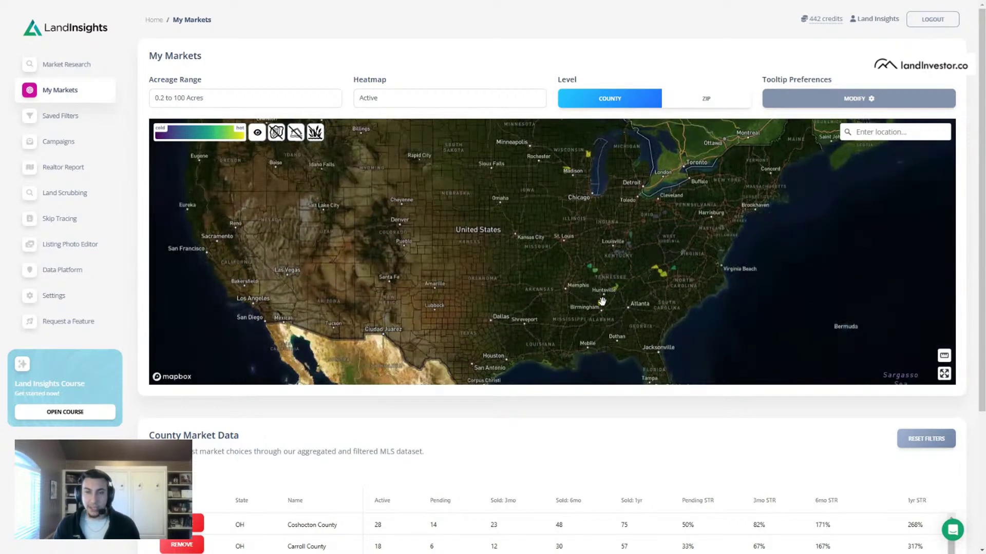
{"action": "left_click", "coordinate": [408, 95]}
{"action": "scroll", "coordinate": [431, 334], "scroll_direction": "down", "scroll_amount": 5}
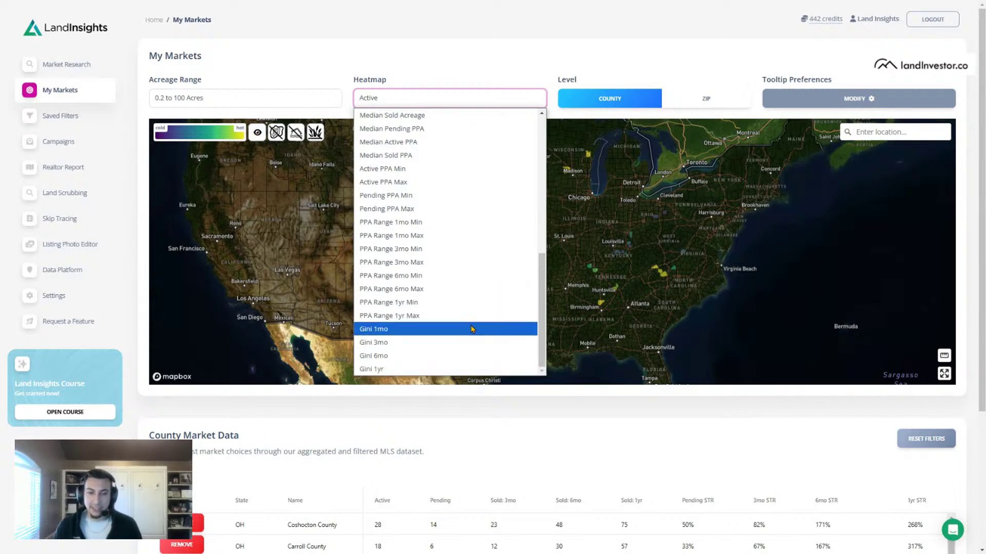
{"action": "left_click", "coordinate": [472, 59]}
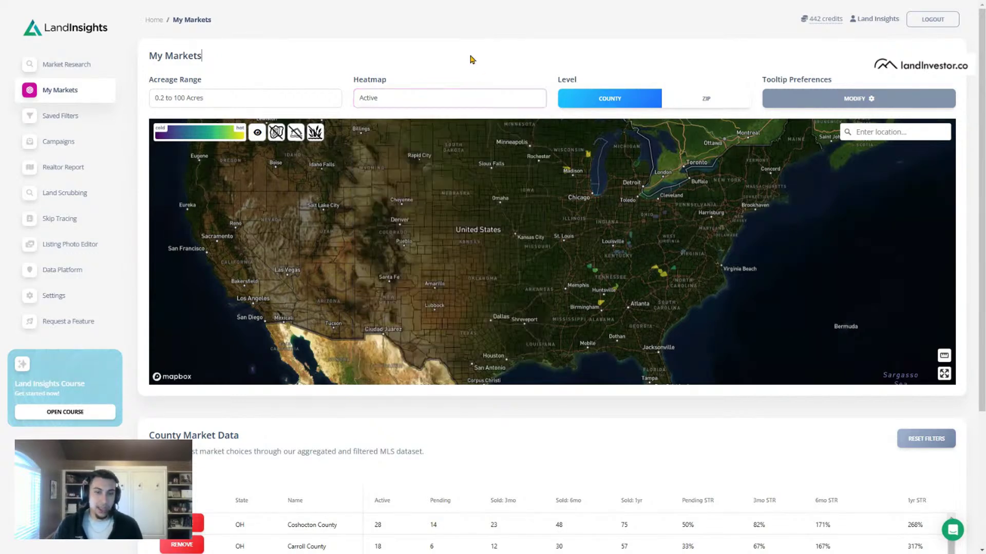
{"action": "left_click", "coordinate": [462, 93]}
{"action": "scroll", "coordinate": [430, 361], "scroll_direction": "down", "scroll_amount": 5}
{"action": "left_click", "coordinate": [430, 365]}
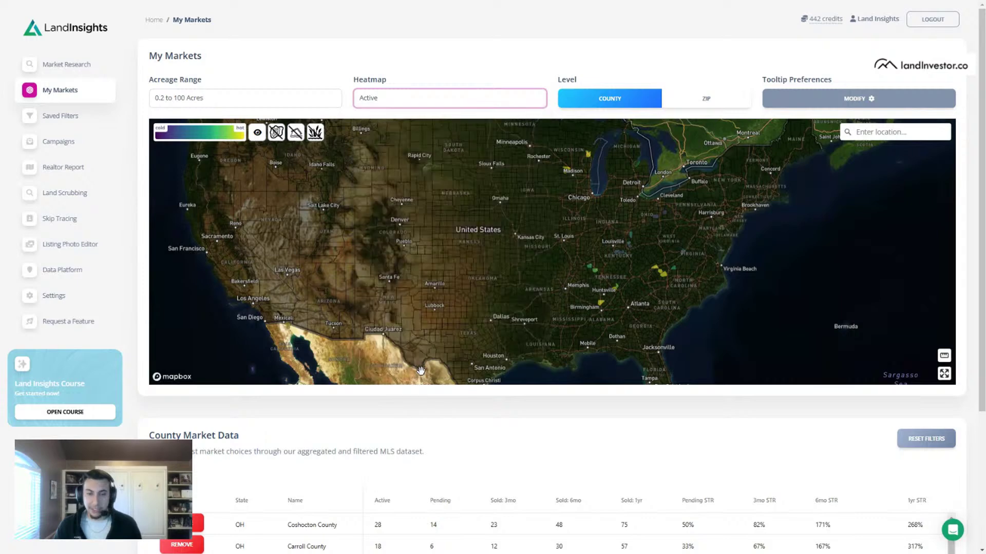
{"action": "scroll", "coordinate": [528, 257], "scroll_direction": "up", "scroll_amount": 3}
{"action": "left_click_drag", "start_coordinate": [528, 257], "coordinate": [528, 227]}
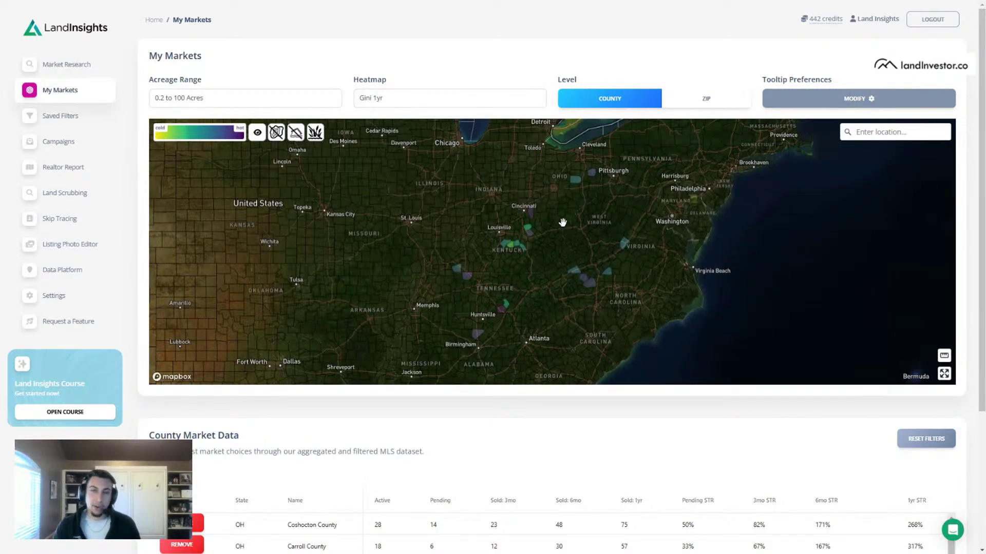
Step: Review the acreage range choices and the tooltip preferences for the My Markets map without changing them
{"action": "left_click", "coordinate": [228, 98]}
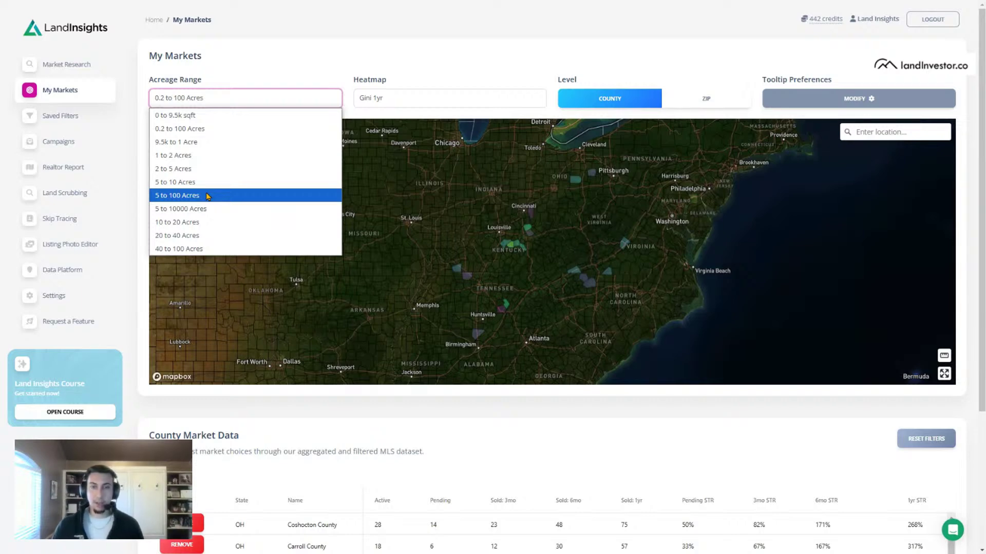
{"action": "left_click", "coordinate": [849, 101]}
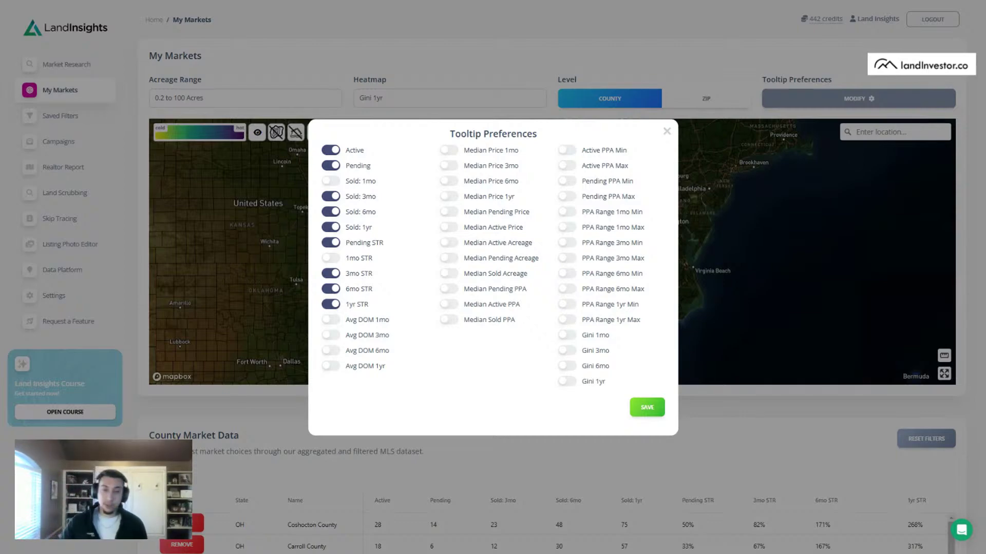
{"action": "left_click", "coordinate": [358, 82]}
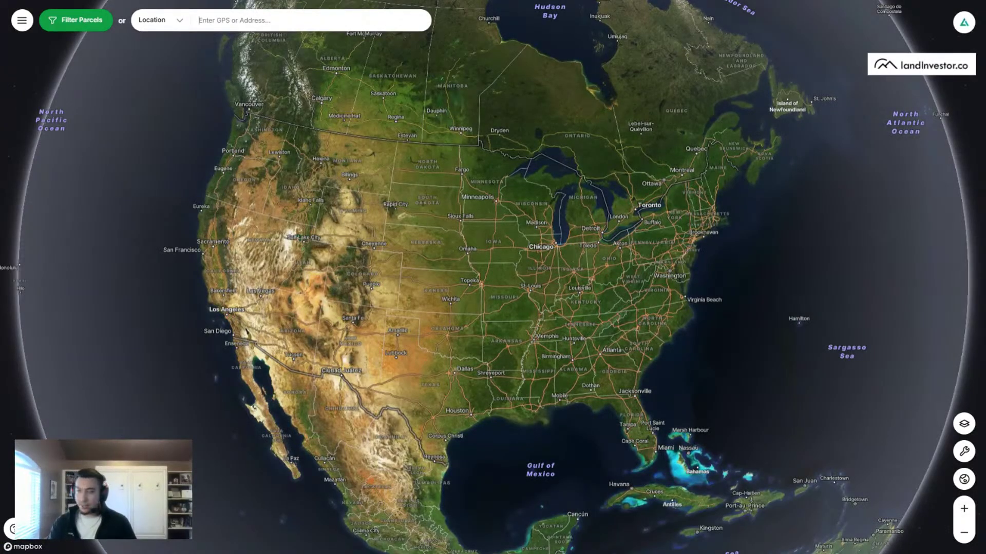
Step: In the Data Platform, open the parcel filters and review the Scrubbing options for land locked parcels, wetland coverage and flood coverage
{"action": "left_click", "coordinate": [72, 21]}
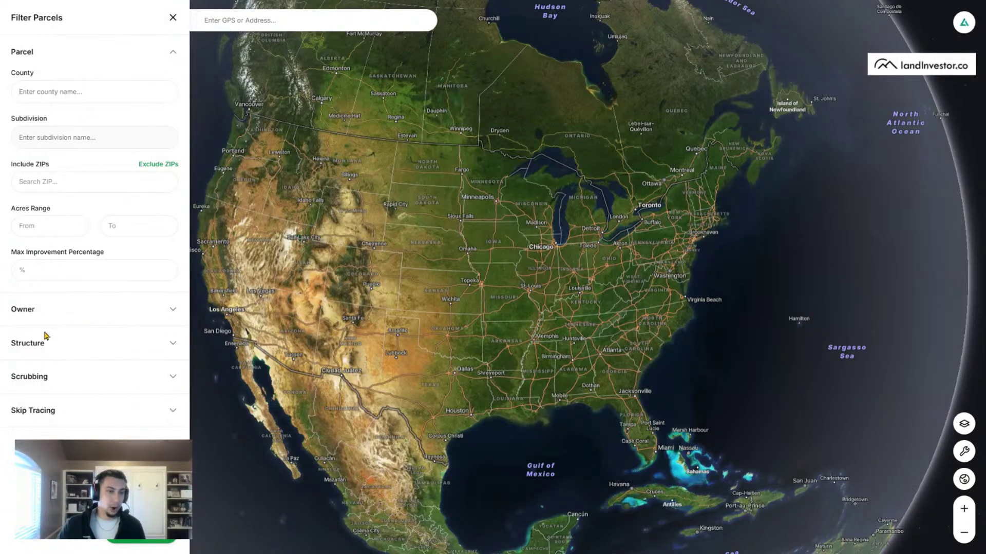
{"action": "left_click", "coordinate": [46, 380]}
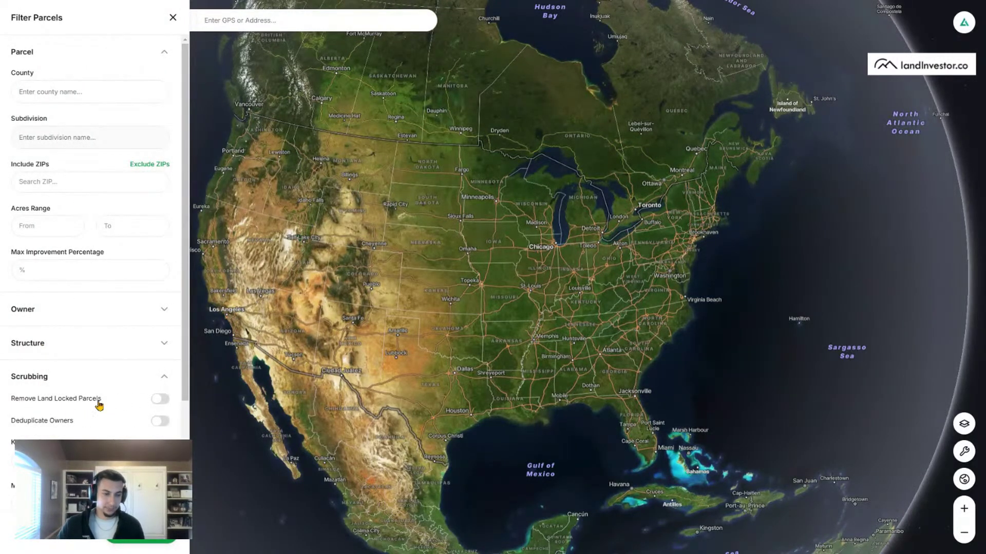
{"action": "left_click_drag", "start_coordinate": [101, 400], "coordinate": [11, 409]}
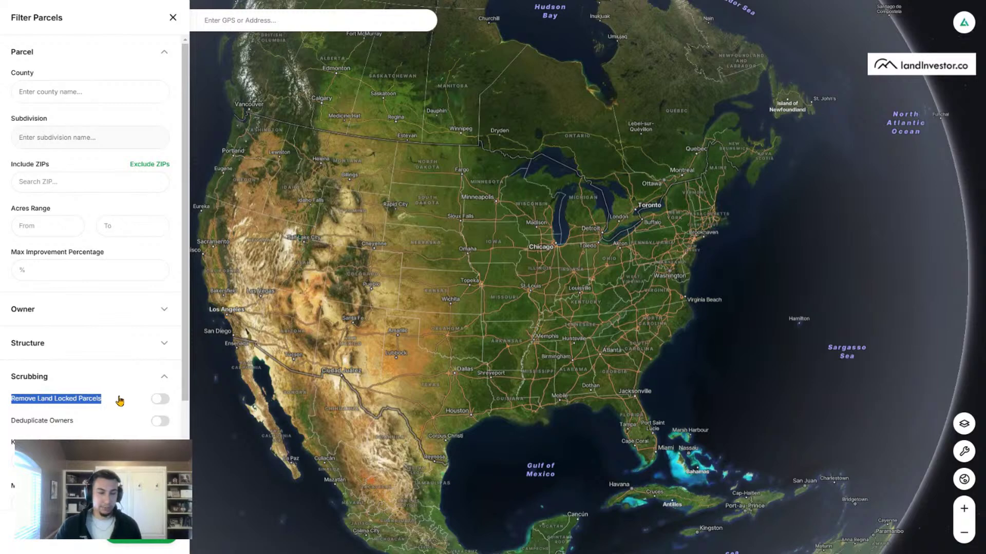
{"action": "scroll", "coordinate": [123, 373], "scroll_direction": "down", "scroll_amount": 3}
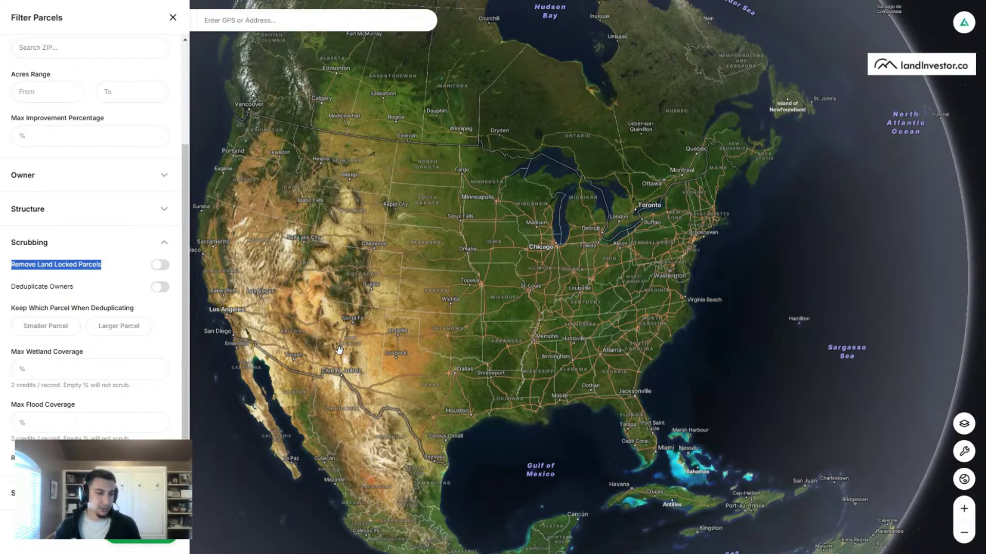
{"action": "left_click_drag", "start_coordinate": [12, 353], "coordinate": [85, 355]}
{"action": "left_click_drag", "start_coordinate": [16, 404], "coordinate": [78, 408]}
{"action": "left_click", "coordinate": [79, 410]}
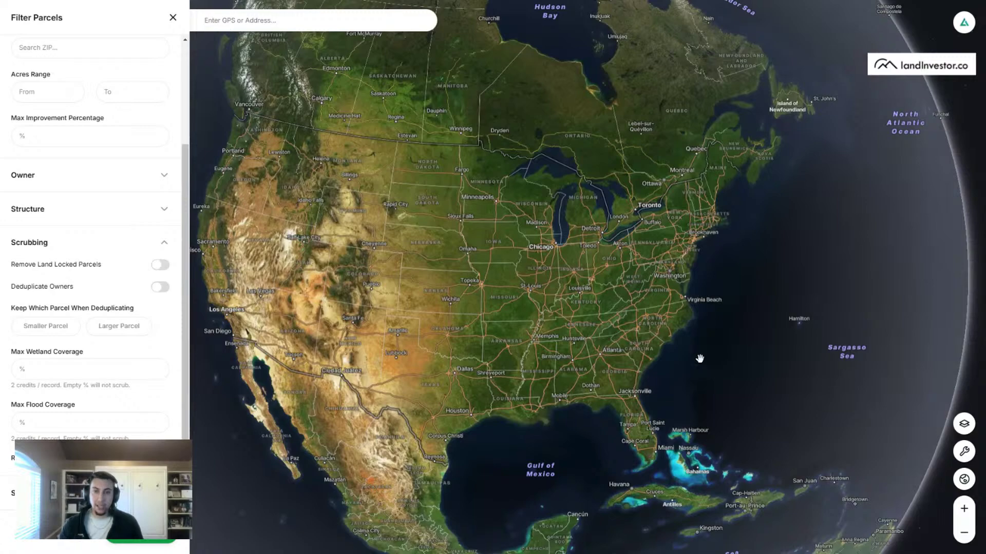
Step: Bring the Mount Gilead, Ohio area into view on the parcel map and open the data layers
{"action": "scroll", "coordinate": [548, 245], "scroll_direction": "up", "scroll_amount": 2}
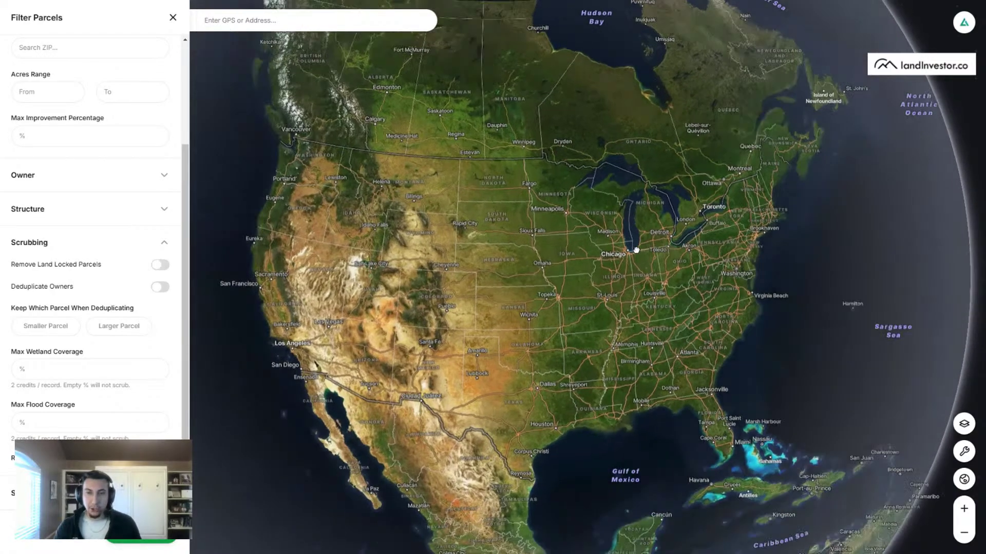
{"action": "scroll", "coordinate": [636, 250], "scroll_direction": "up", "scroll_amount": 4}
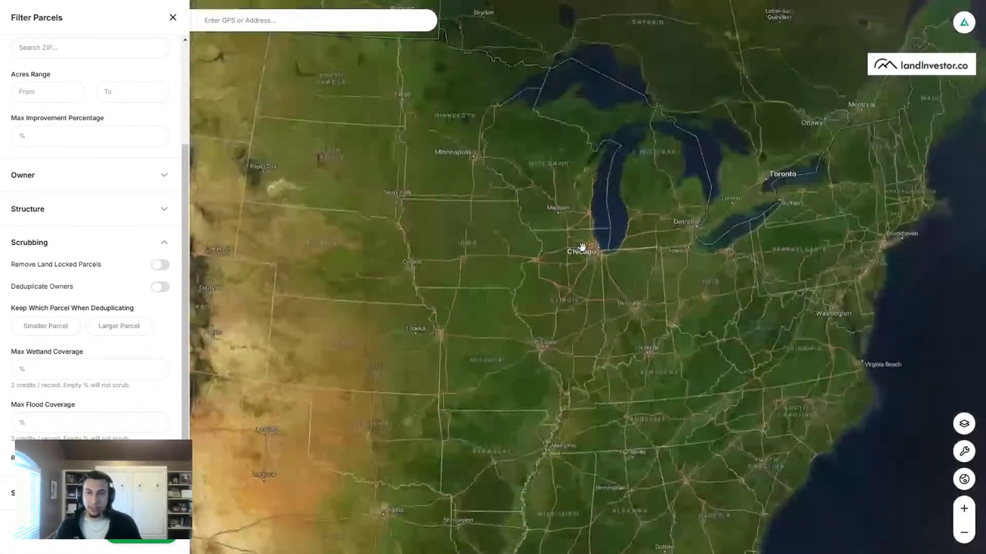
{"action": "scroll", "coordinate": [525, 314], "scroll_direction": "up", "scroll_amount": 4}
{"action": "left_click_drag", "start_coordinate": [525, 314], "coordinate": [319, 260]}
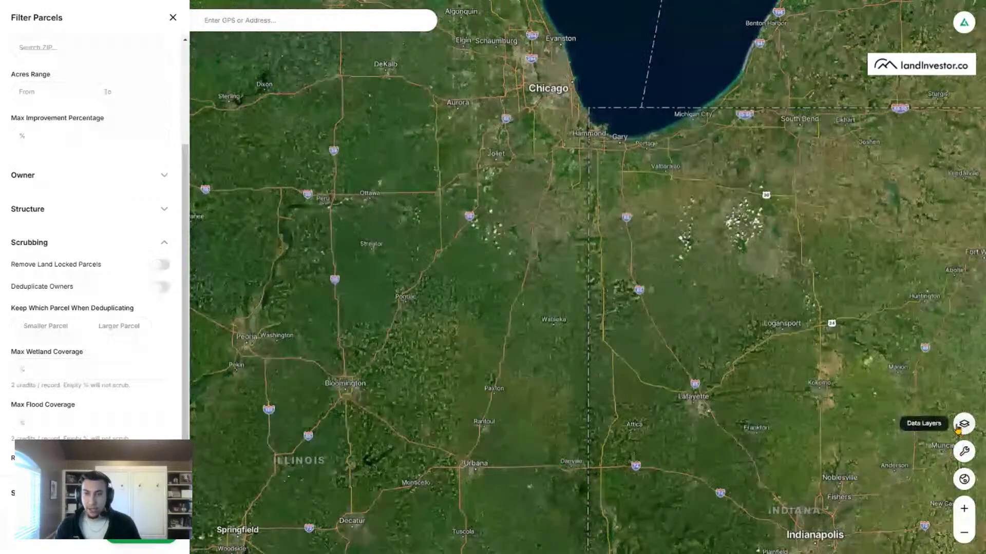
{"action": "left_click", "coordinate": [958, 429]}
{"action": "left_click_drag", "start_coordinate": [873, 257], "coordinate": [306, 306]}
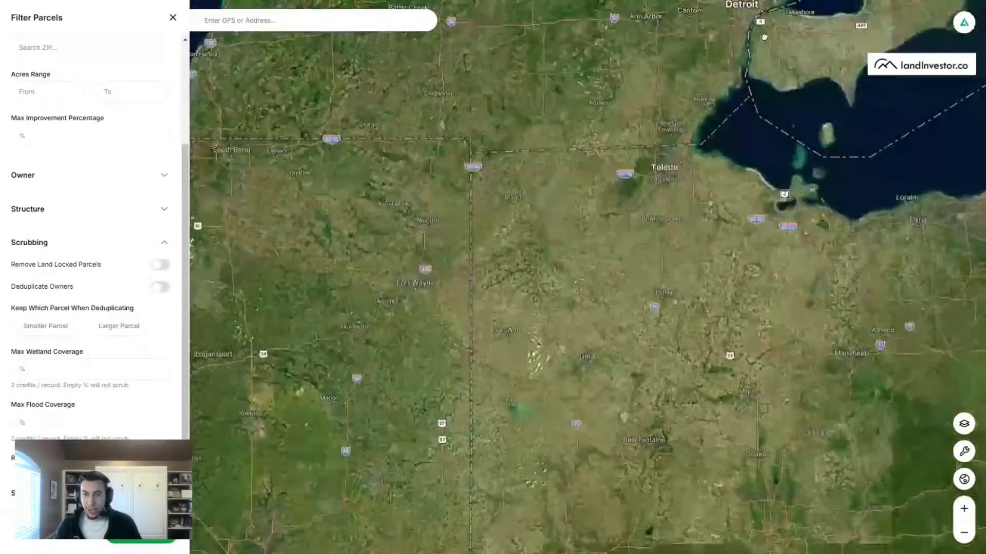
{"action": "left_click_drag", "start_coordinate": [667, 360], "coordinate": [429, 168]}
{"action": "left_click", "coordinate": [963, 424]}
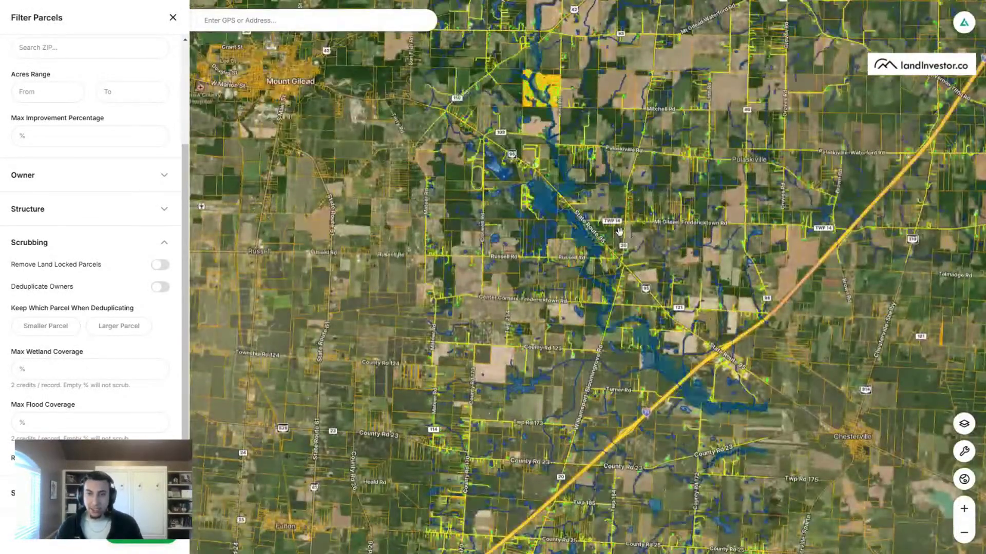
Step: Examine the wetland and flood zone coverage on the parcels around Mount Gilead, Ohio, and northeast along the interstate
{"action": "scroll", "coordinate": [588, 182], "scroll_direction": "up", "scroll_amount": 2}
{"action": "scroll", "coordinate": [535, 112], "scroll_direction": "up", "scroll_amount": 3}
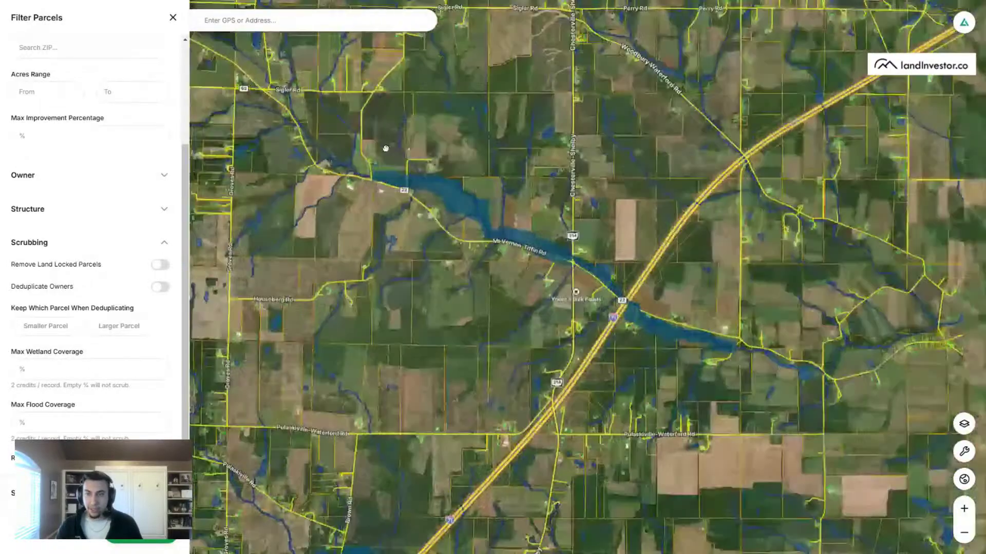
{"action": "left_click_drag", "start_coordinate": [385, 149], "coordinate": [270, 175]}
{"action": "left_click_drag", "start_coordinate": [668, 75], "coordinate": [733, 323]}
{"action": "scroll", "coordinate": [644, 183], "scroll_direction": "down", "scroll_amount": 10}
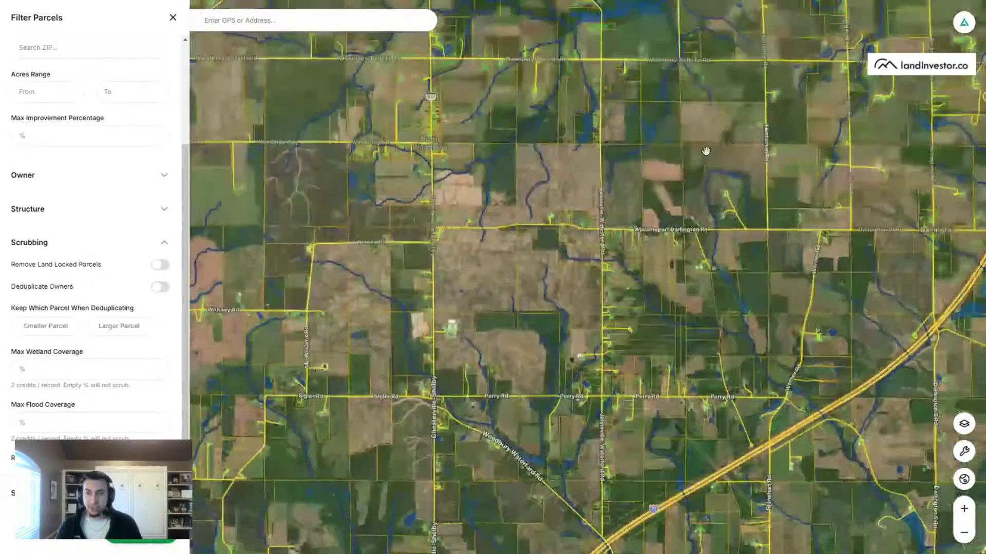
{"action": "scroll", "coordinate": [643, 301], "scroll_direction": "down", "scroll_amount": 5}
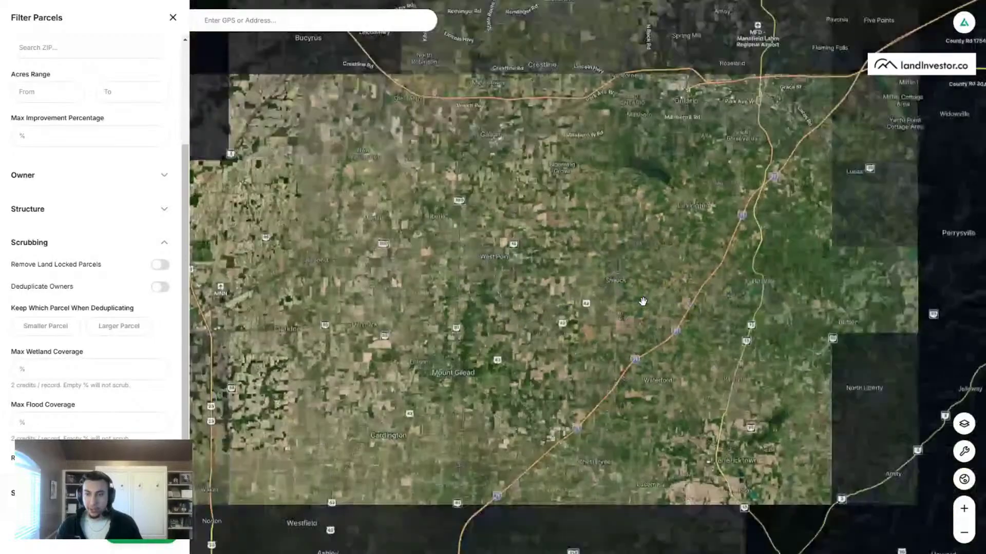
Step: Bring the Lake Harris area of central Florida into view and turn off the Building and Roads layers
{"action": "scroll", "coordinate": [763, 450], "scroll_direction": "up", "scroll_amount": 3}
{"action": "left_click_drag", "start_coordinate": [718, 354], "coordinate": [634, 216]}
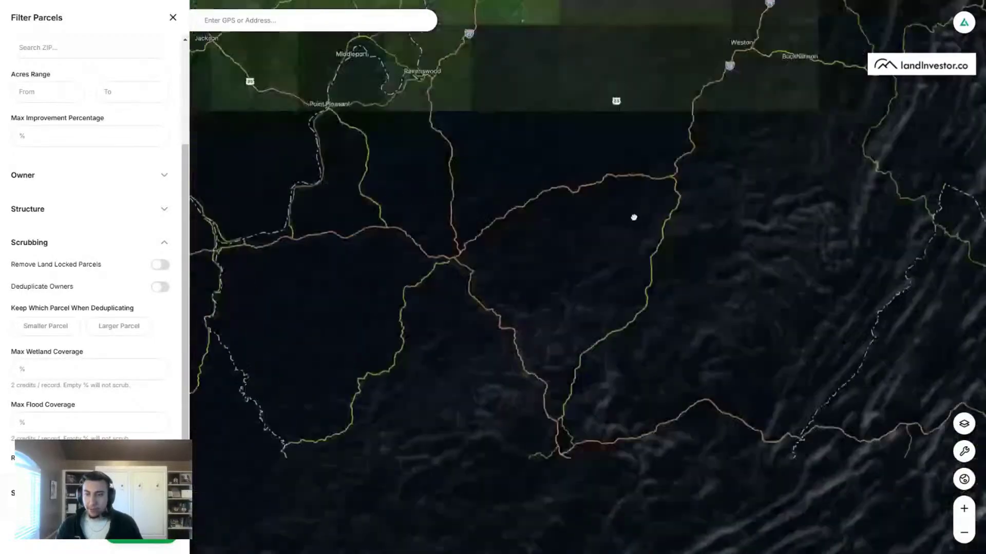
{"action": "scroll", "coordinate": [712, 360], "scroll_direction": "down", "scroll_amount": 3}
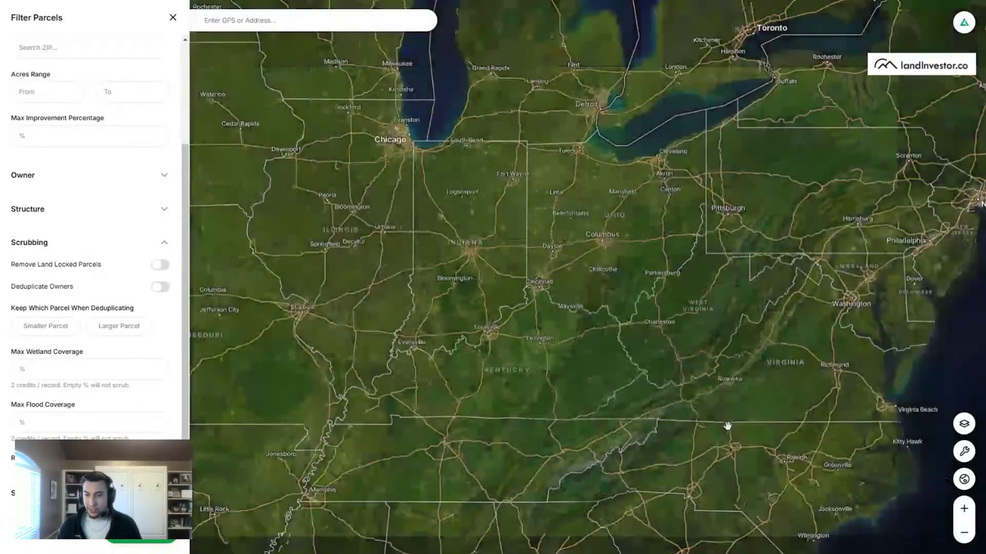
{"action": "left_click_drag", "start_coordinate": [727, 426], "coordinate": [724, 155]}
{"action": "left_click_drag", "start_coordinate": [682, 286], "coordinate": [626, 156]}
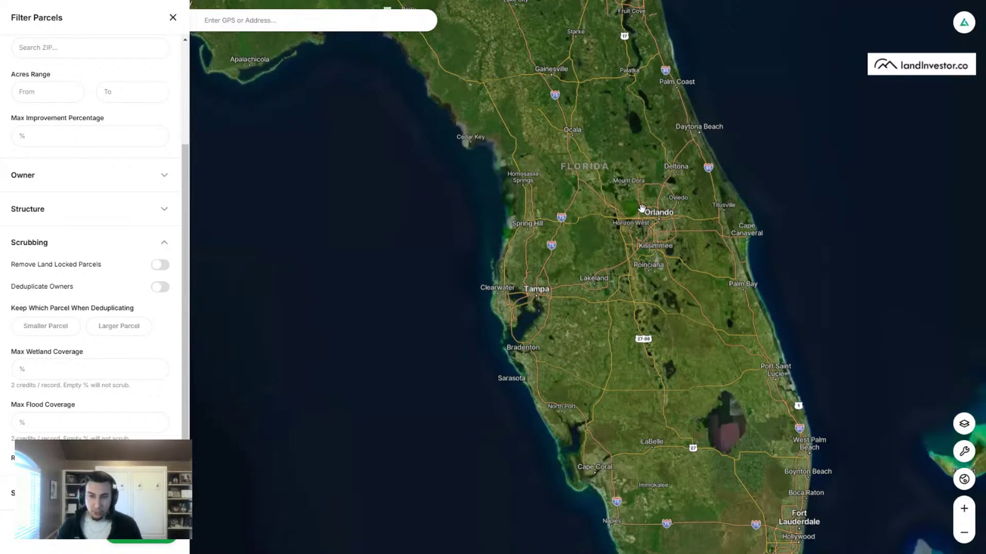
{"action": "scroll", "coordinate": [642, 208], "scroll_direction": "up", "scroll_amount": 5}
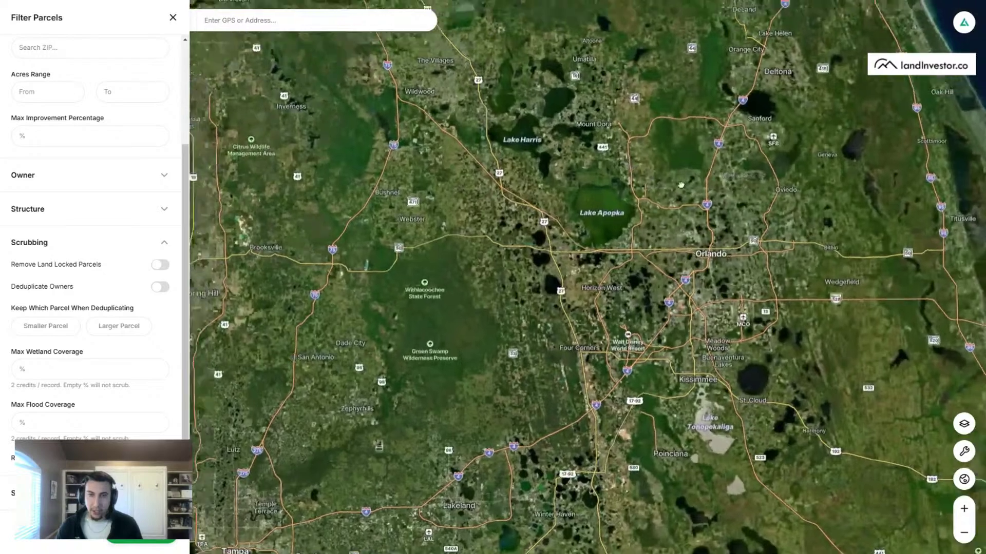
{"action": "scroll", "coordinate": [462, 180], "scroll_direction": "up", "scroll_amount": 6}
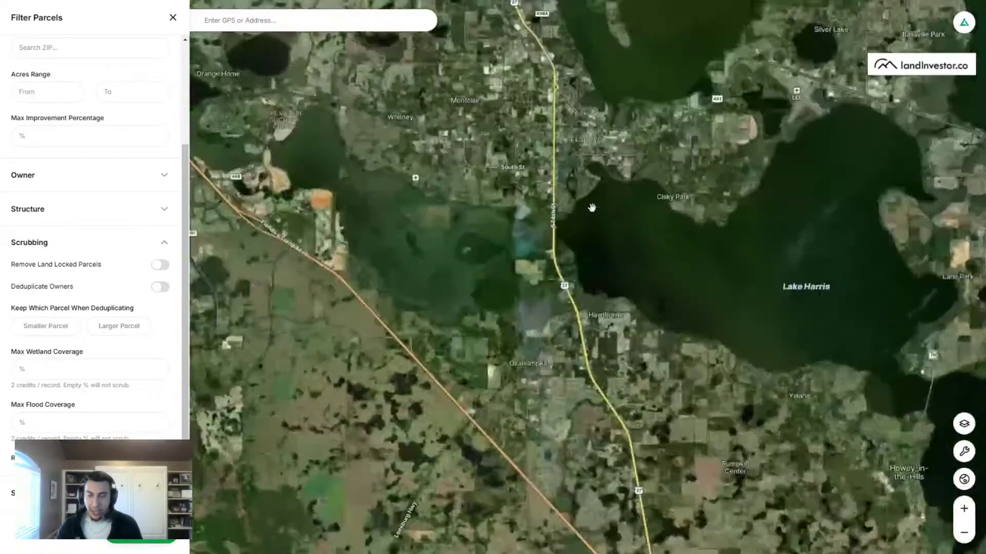
{"action": "left_click", "coordinate": [964, 425]}
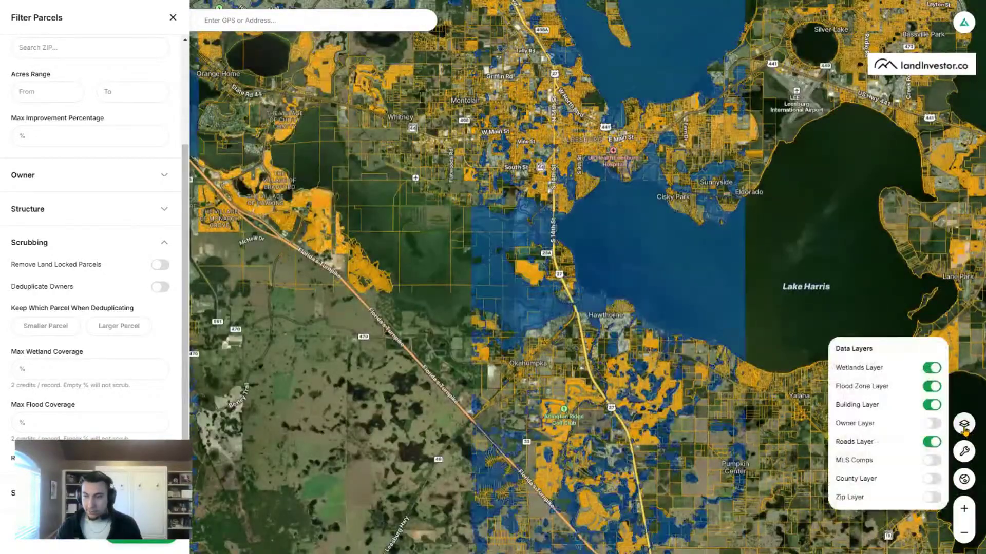
{"action": "left_click", "coordinate": [931, 405]}
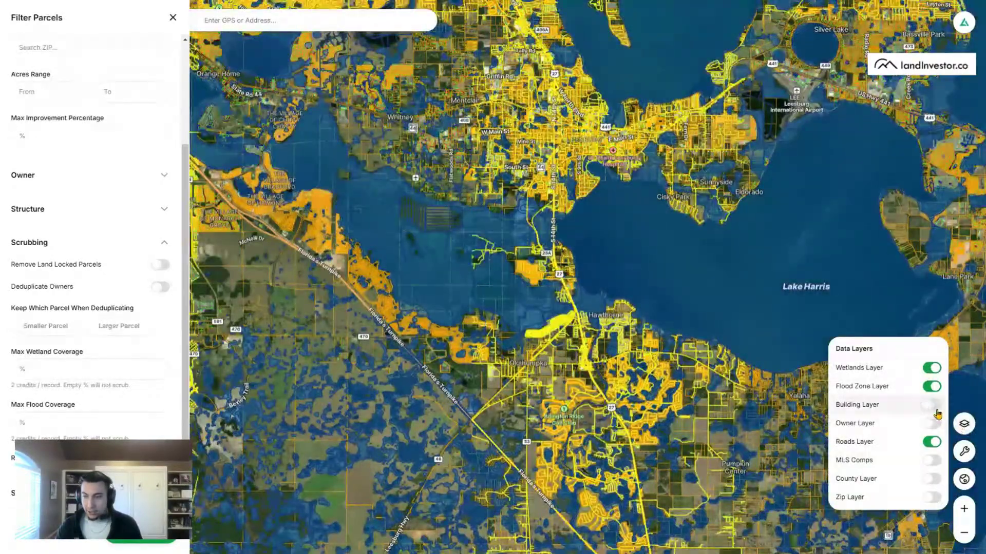
{"action": "left_click", "coordinate": [932, 443]}
Step: Examine the flood zone and wetland coverage from the Sumterville area northwest to Marion Oaks, Florida
{"action": "left_click_drag", "start_coordinate": [413, 303], "coordinate": [691, 87]}
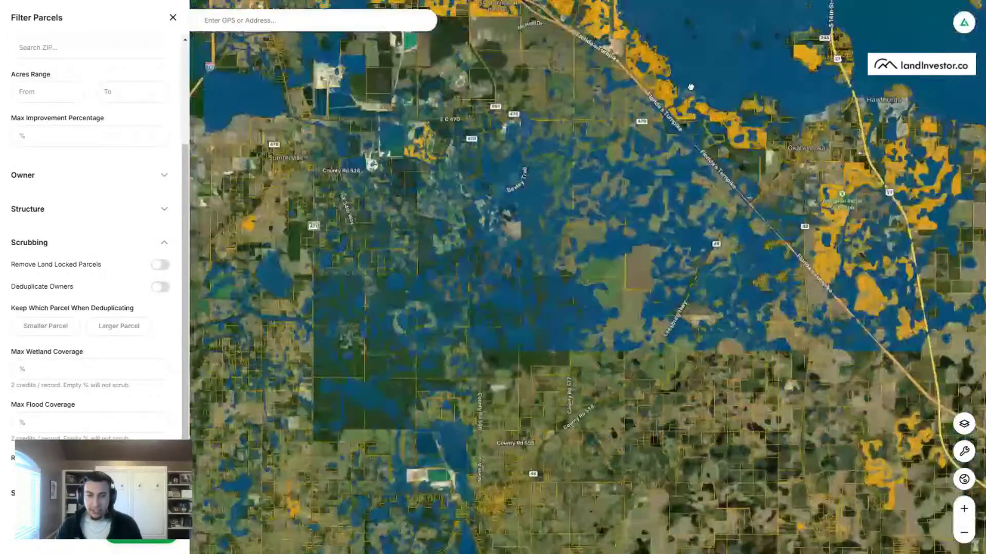
{"action": "left_click_drag", "start_coordinate": [477, 224], "coordinate": [711, 257]}
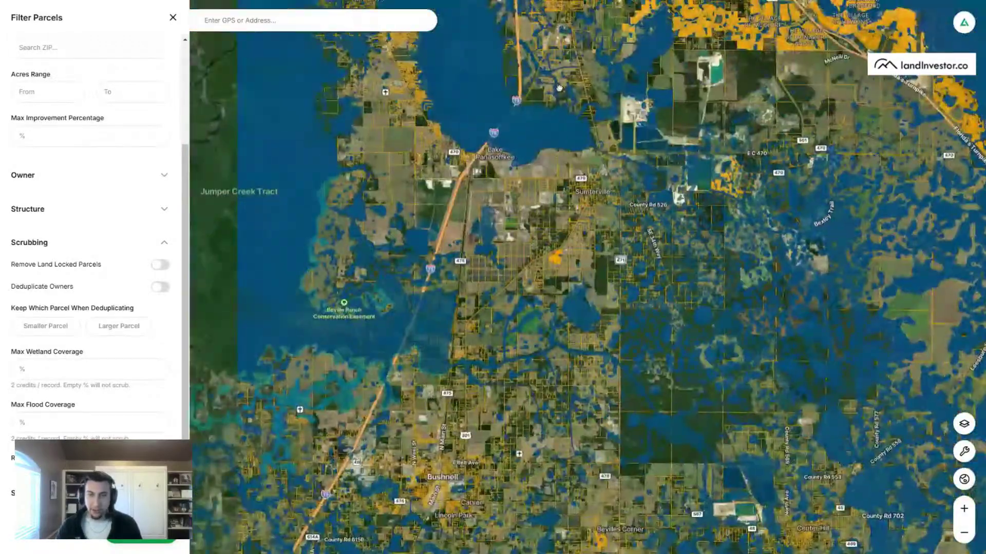
{"action": "left_click_drag", "start_coordinate": [559, 88], "coordinate": [585, 471]}
{"action": "left_click_drag", "start_coordinate": [389, 257], "coordinate": [849, 329]}
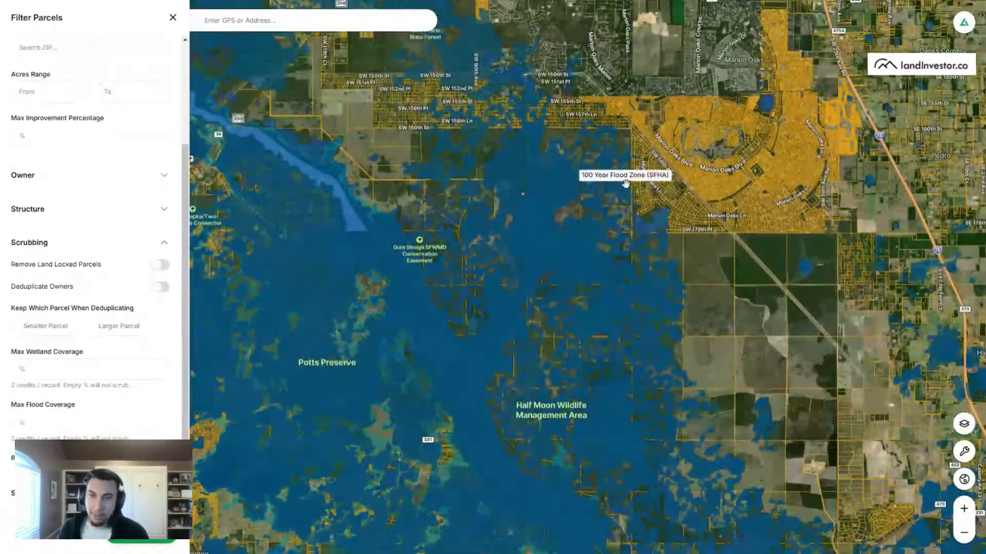
{"action": "left_click_drag", "start_coordinate": [625, 183], "coordinate": [662, 377]}
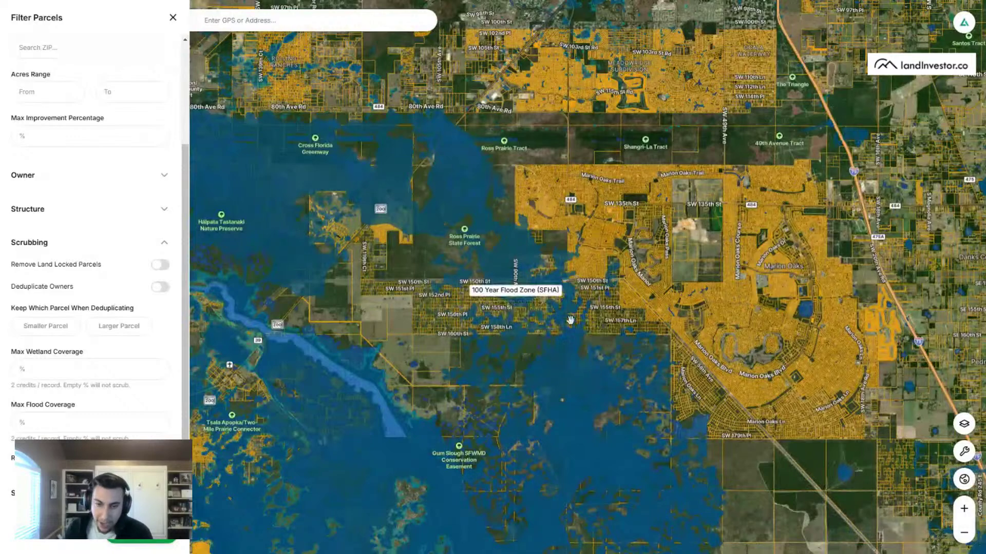
Step: Inspect how the 100 Year Flood Zone covers the small lots between SW 150th St and SW 160th St, west of Marion Oaks
{"action": "scroll", "coordinate": [570, 320], "scroll_direction": "up", "scroll_amount": 5}
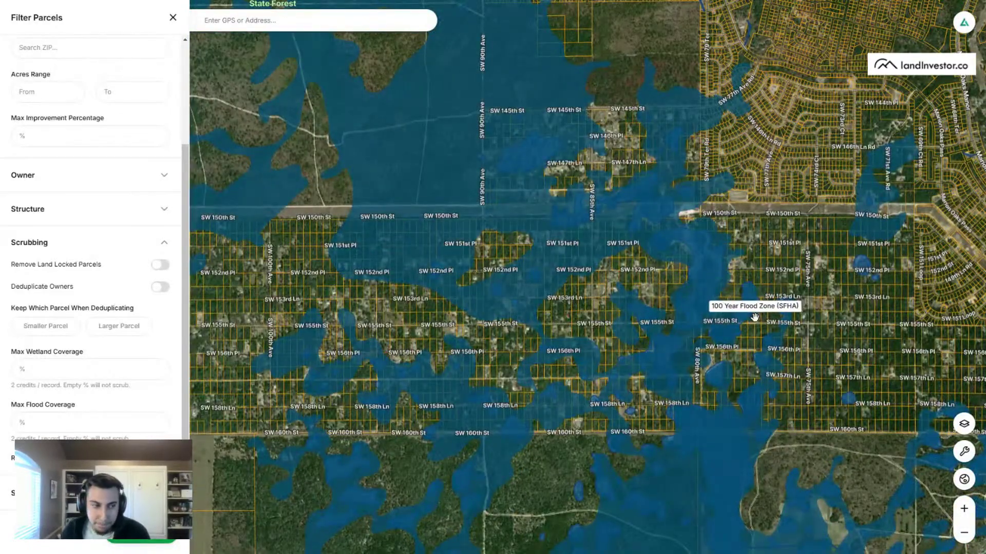
{"action": "scroll", "coordinate": [278, 325], "scroll_direction": "up", "scroll_amount": 3}
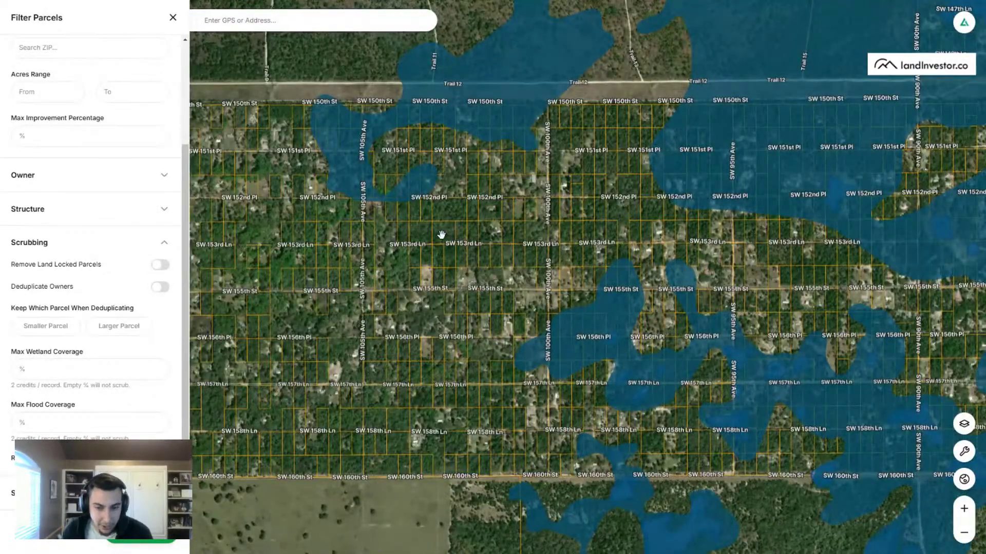
{"action": "left_click_drag", "start_coordinate": [441, 234], "coordinate": [488, 329]}
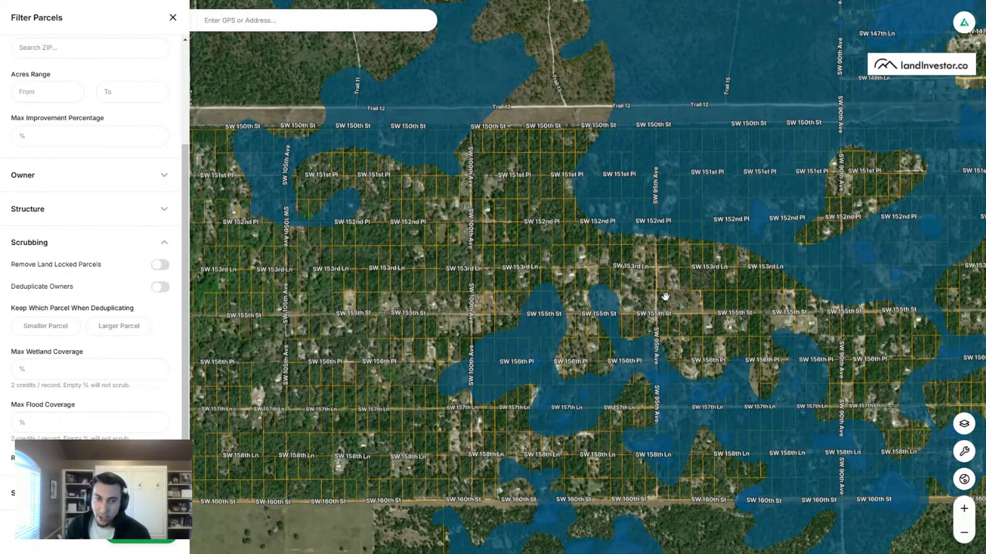
{"action": "left_click_drag", "start_coordinate": [666, 297], "coordinate": [595, 208]}
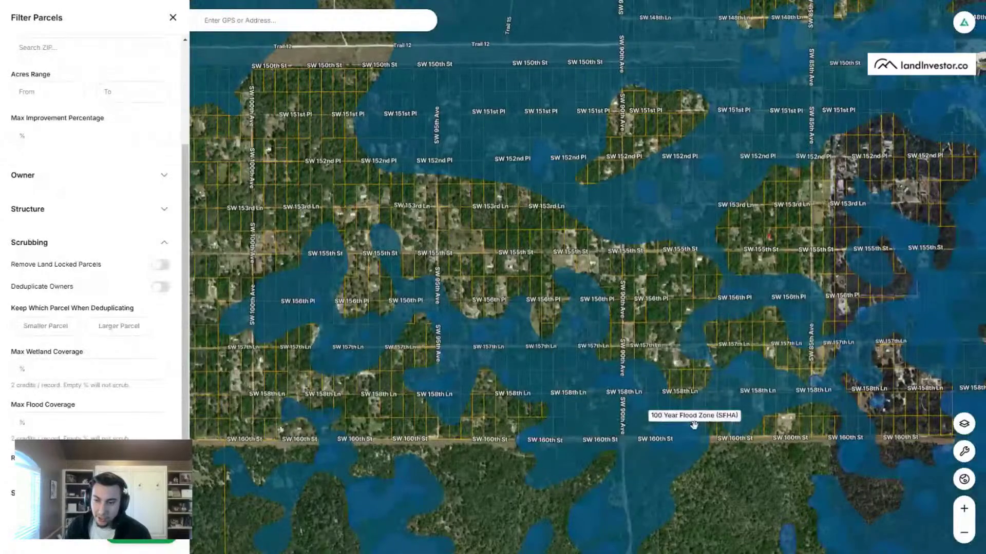
{"action": "left_click_drag", "start_coordinate": [693, 425], "coordinate": [531, 411]}
{"action": "left_click_drag", "start_coordinate": [686, 359], "coordinate": [609, 411]}
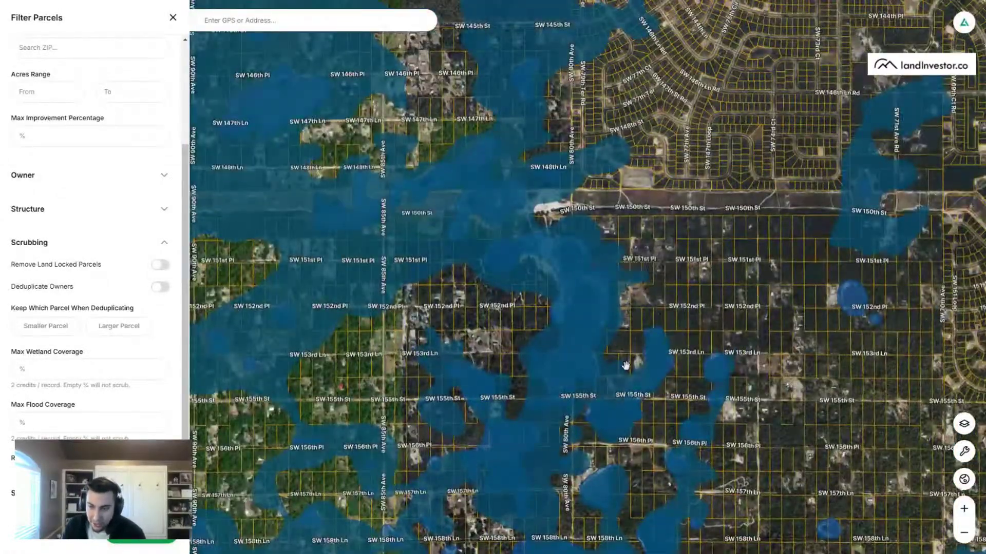
{"action": "left_click_drag", "start_coordinate": [626, 366], "coordinate": [772, 193]}
{"action": "scroll", "coordinate": [638, 253], "scroll_direction": "down", "scroll_amount": 3}
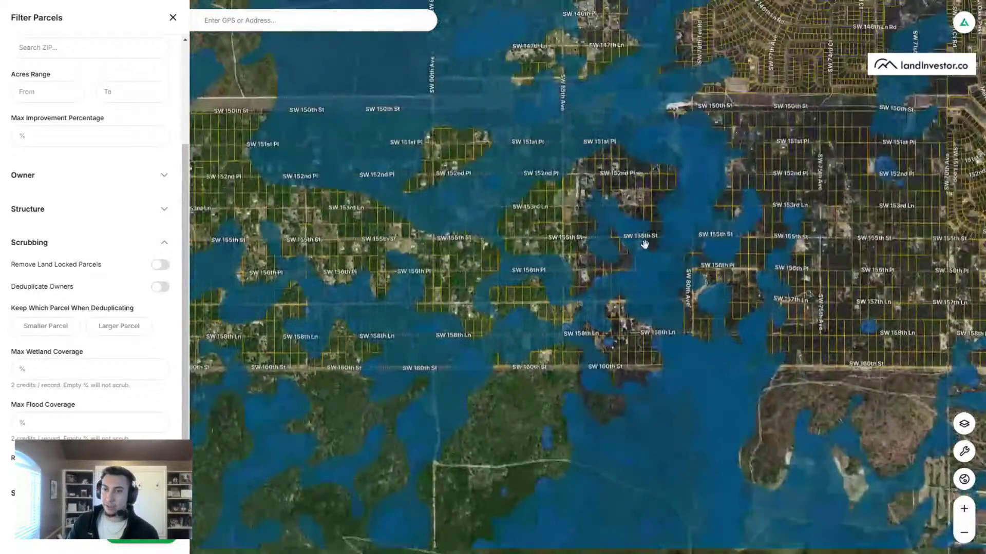
{"action": "scroll", "coordinate": [645, 245], "scroll_direction": "down", "scroll_amount": 5}
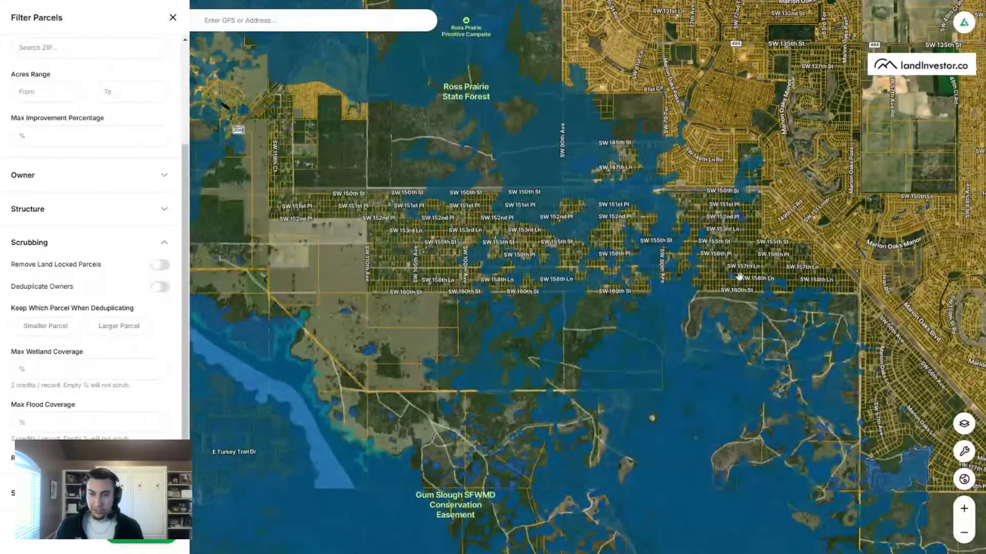
{"action": "scroll", "coordinate": [940, 286], "scroll_direction": "down", "scroll_amount": 3}
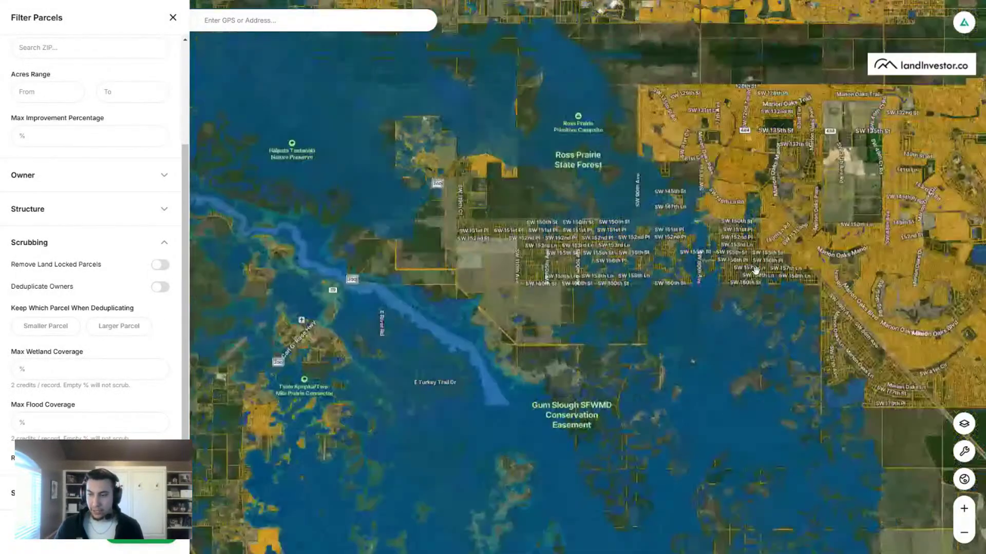
Step: Turn off the Wetlands and Flood Zone layers on the parcel map
{"action": "left_click", "coordinate": [964, 425]}
{"action": "left_click", "coordinate": [932, 368]}
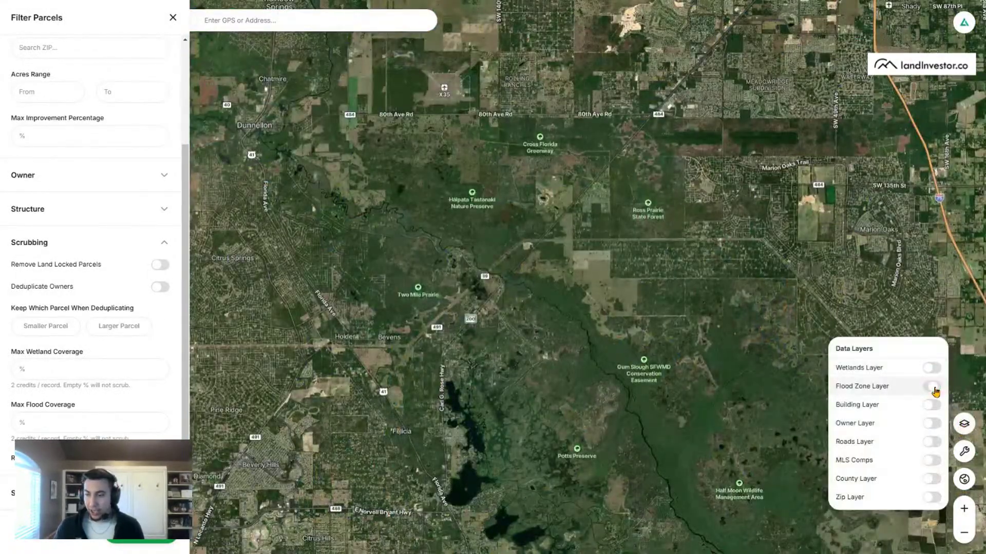
{"action": "left_click", "coordinate": [931, 386]}
Step: Turn on the County Layer and MLS Comps for the Marion Oaks and Belleview area
{"action": "left_click_drag", "start_coordinate": [897, 266], "coordinate": [627, 250]}
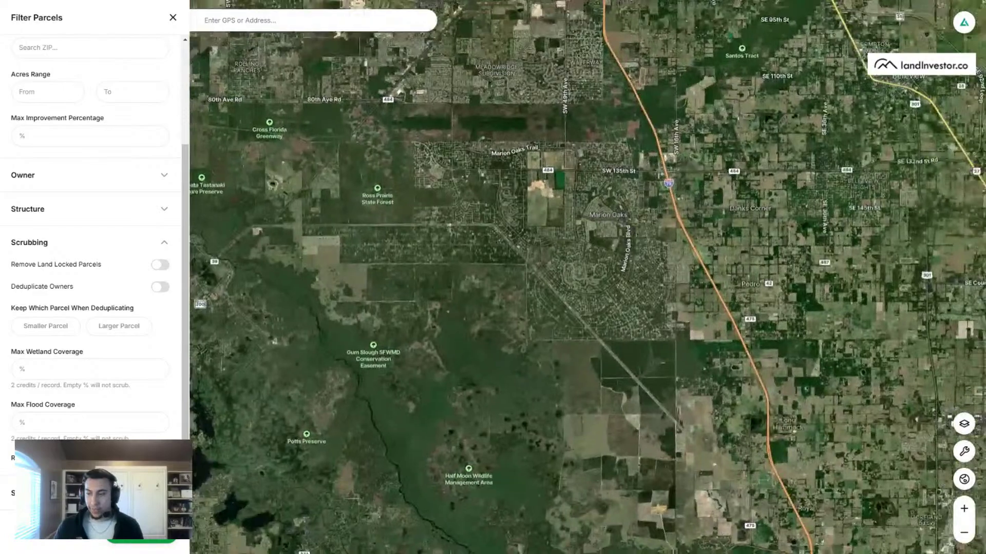
{"action": "left_click", "coordinate": [963, 426]}
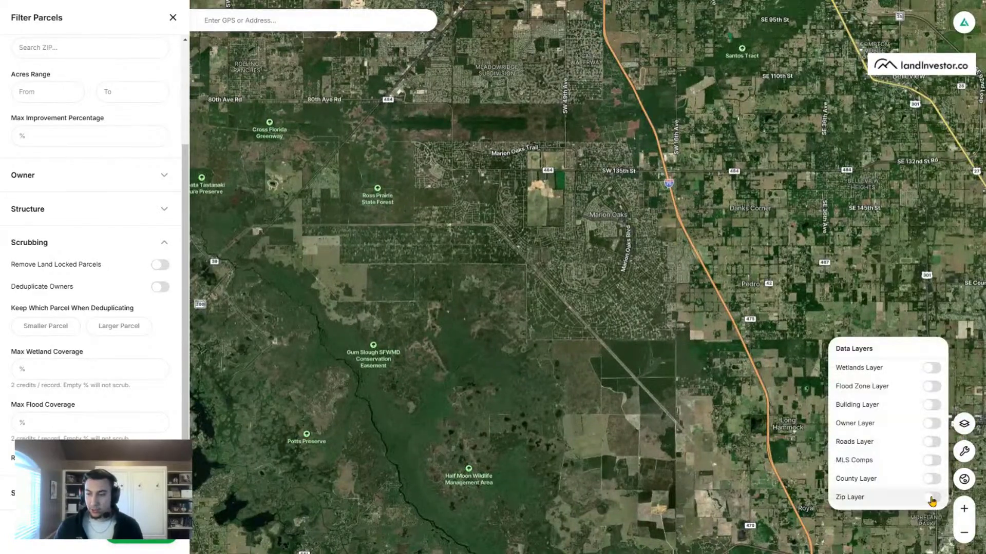
{"action": "left_click", "coordinate": [932, 478]}
{"action": "left_click_drag", "start_coordinate": [686, 286], "coordinate": [414, 396]}
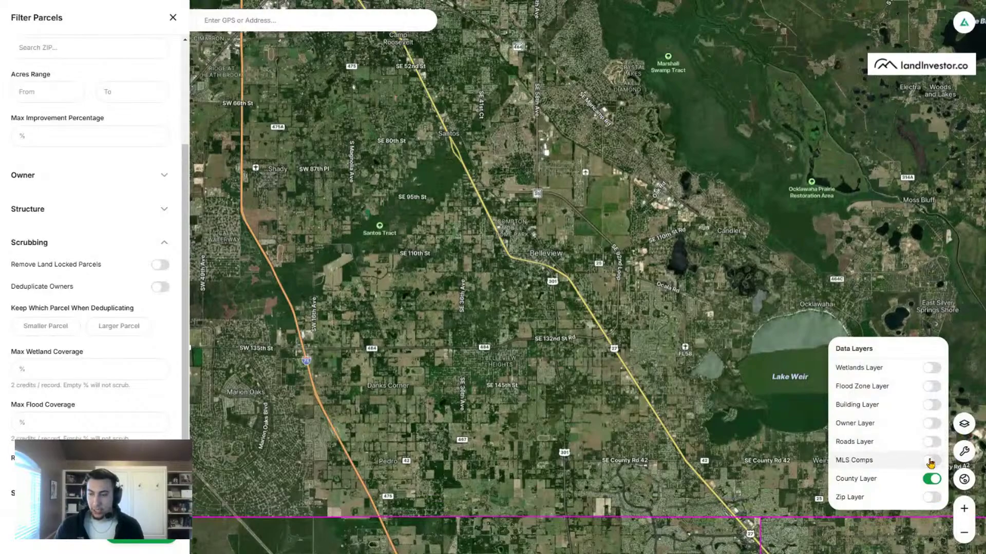
{"action": "left_click", "coordinate": [931, 462]}
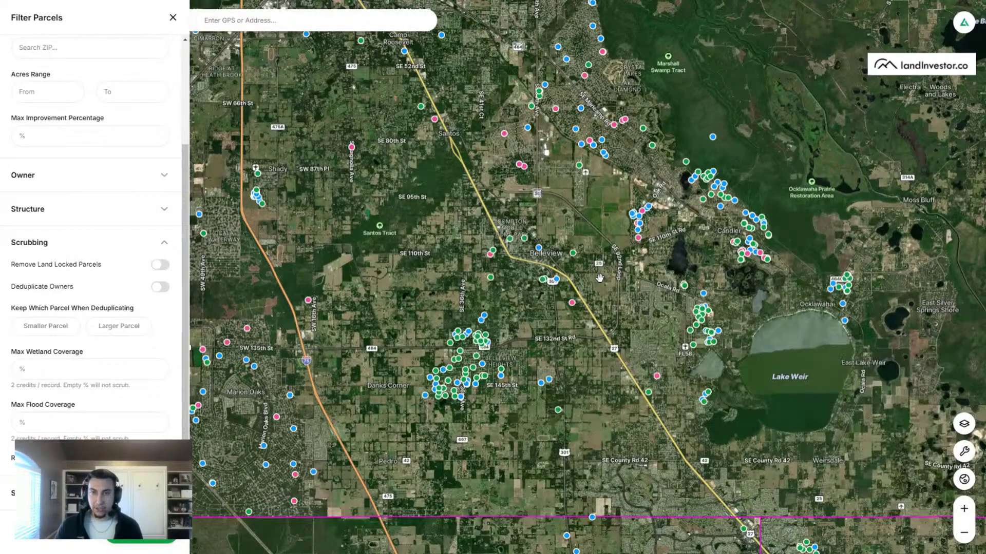
Step: Close the parcel filters and bring the comps between Marion Oaks and Lake Weir into view
{"action": "left_click_drag", "start_coordinate": [497, 220], "coordinate": [515, 273]}
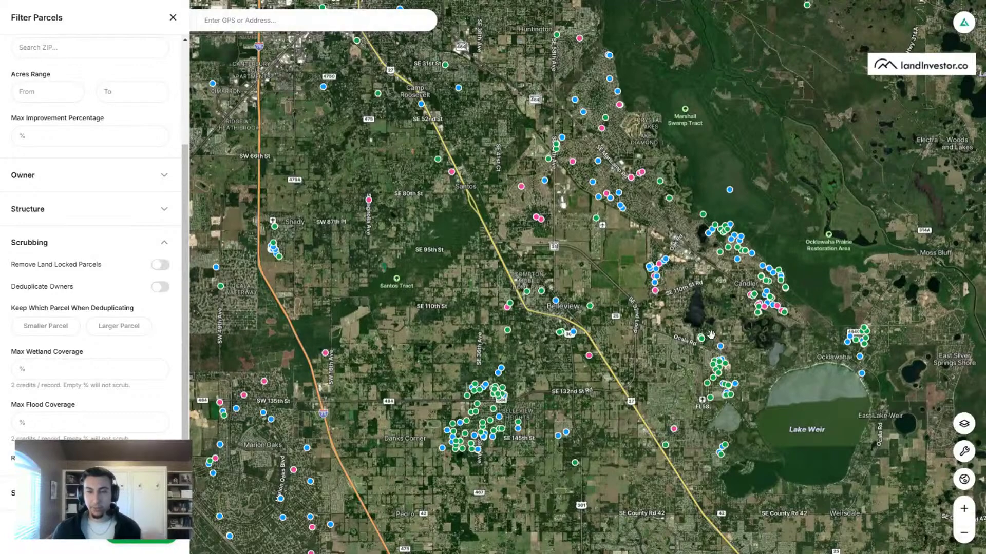
{"action": "left_click", "coordinate": [173, 17]}
{"action": "left_click_drag", "start_coordinate": [590, 392], "coordinate": [645, 318]}
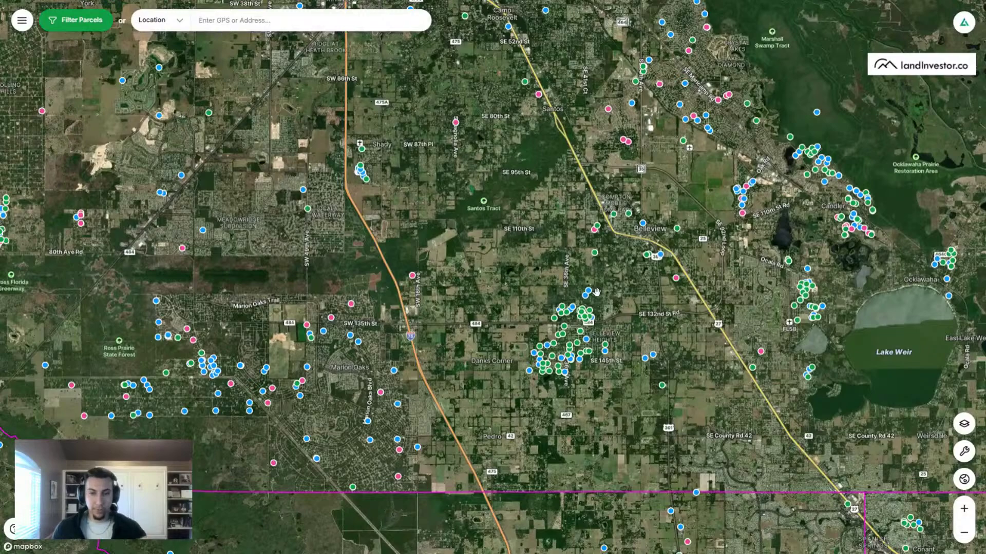
Step: Examine the acreage and price-per-acre labels of the MLS comps clustered around Belleview Heights
{"action": "scroll", "coordinate": [580, 344], "scroll_direction": "up", "scroll_amount": 5}
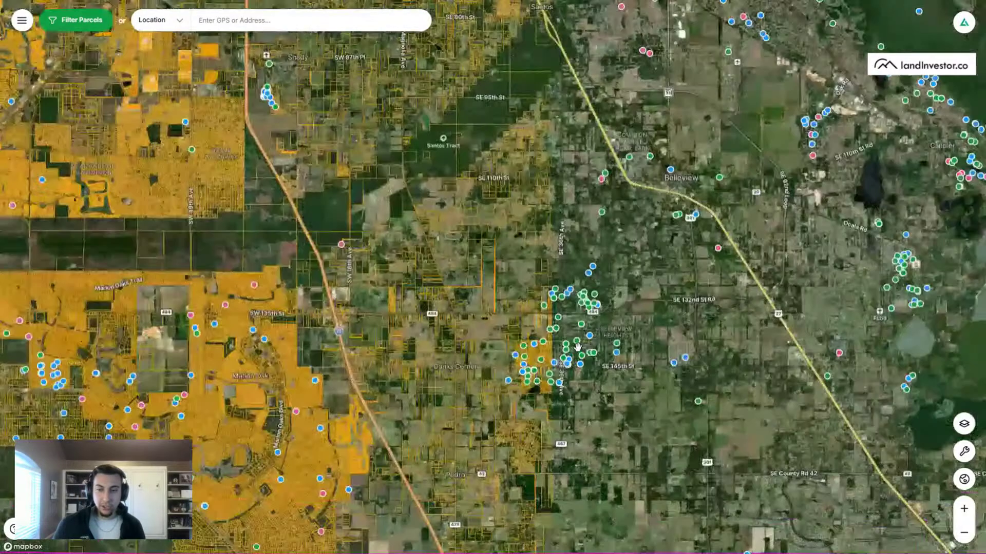
{"action": "left_click_drag", "start_coordinate": [578, 346], "coordinate": [606, 333]}
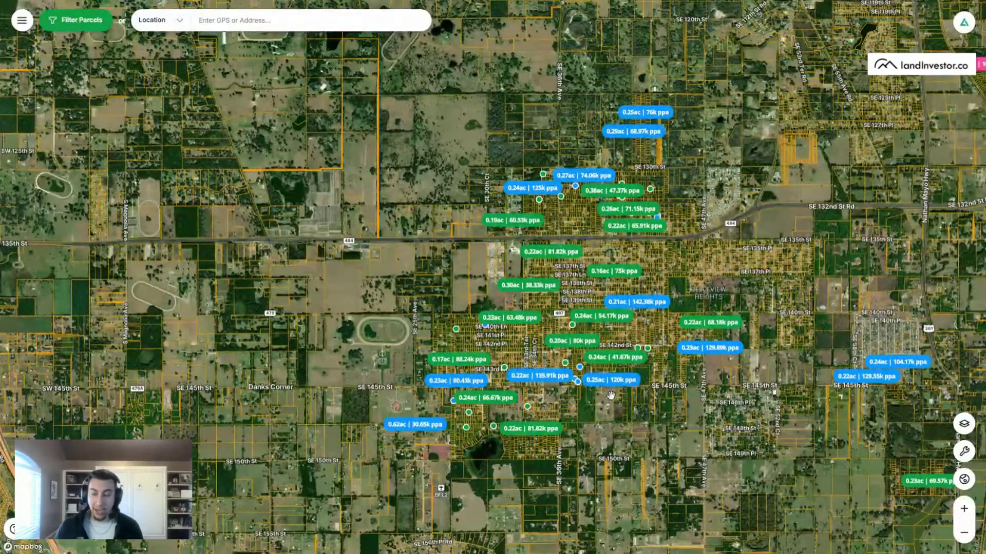
{"action": "scroll", "coordinate": [616, 318], "scroll_direction": "up", "scroll_amount": 5}
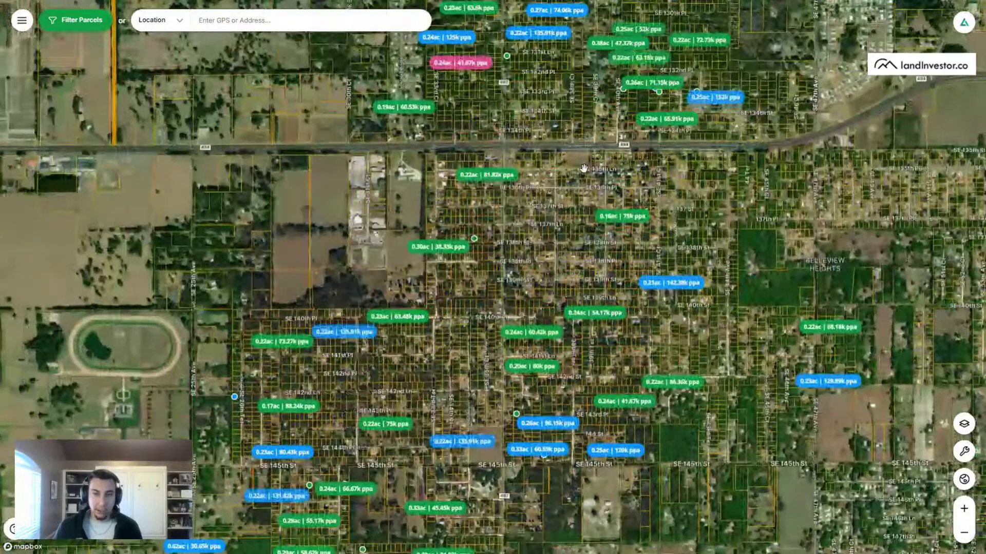
{"action": "scroll", "coordinate": [665, 241], "scroll_direction": "down", "scroll_amount": 4}
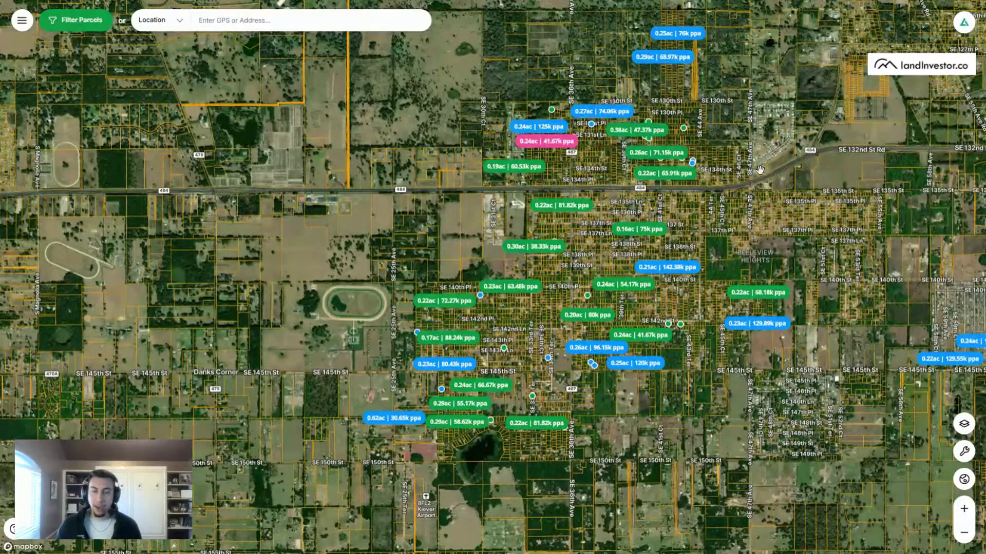
{"action": "scroll", "coordinate": [594, 190], "scroll_direction": "down", "scroll_amount": 5}
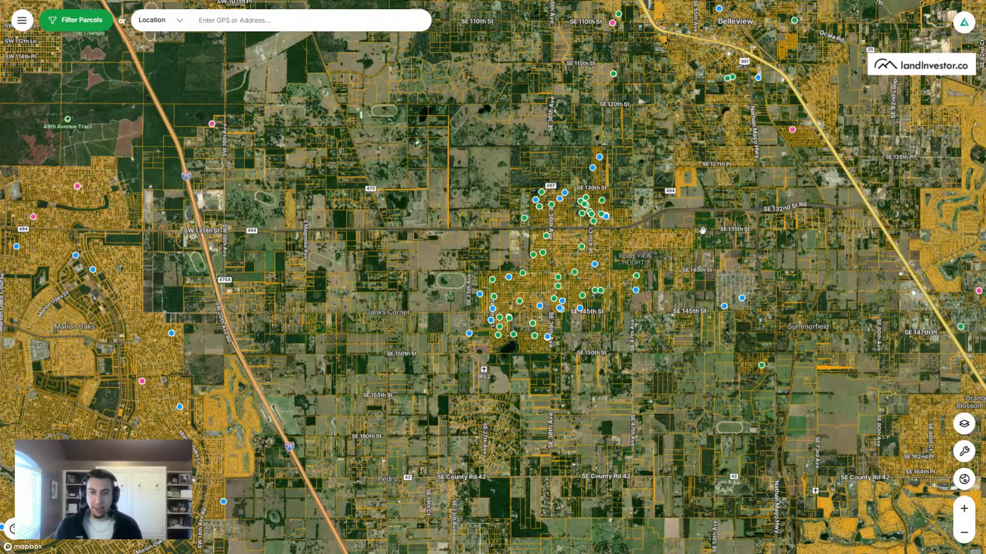
{"action": "scroll", "coordinate": [588, 255], "scroll_direction": "up", "scroll_amount": 3}
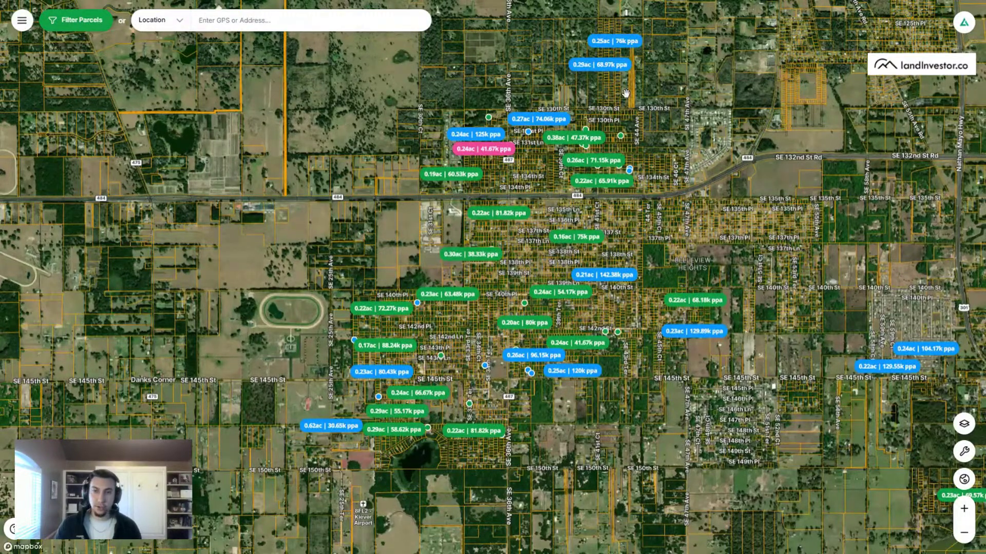
Step: Review the comp details, including days on market, of the sold 0.38-acre, 0.30-acre and 0.23-acre comps around Belleview Heights
{"action": "left_click", "coordinate": [585, 139]}
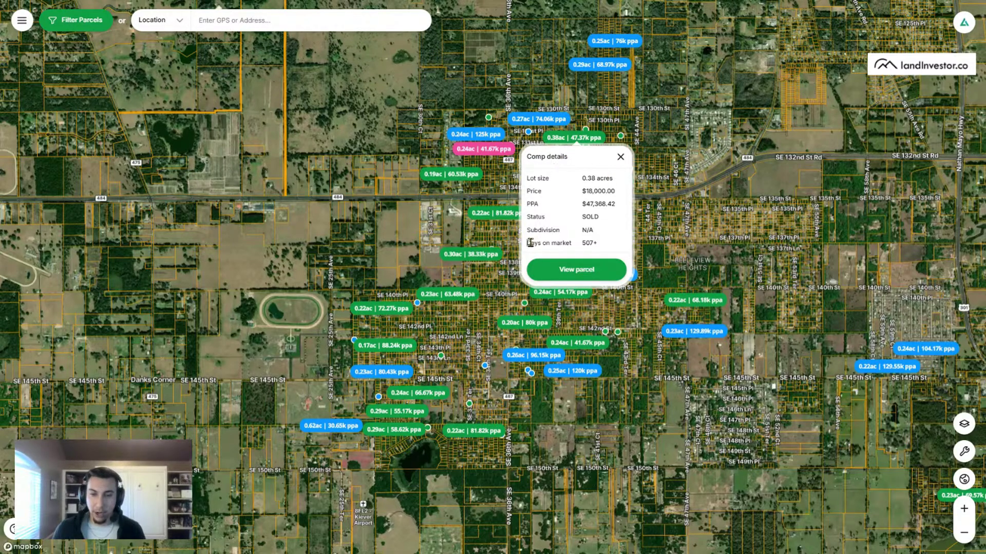
{"action": "mouse_move", "coordinate": [527, 243]}
{"action": "left_mouse_down"}
{"action": "mouse_move", "coordinate": [607, 248]}
{"action": "mouse_move", "coordinate": [534, 240]}
{"action": "left_mouse_up"}
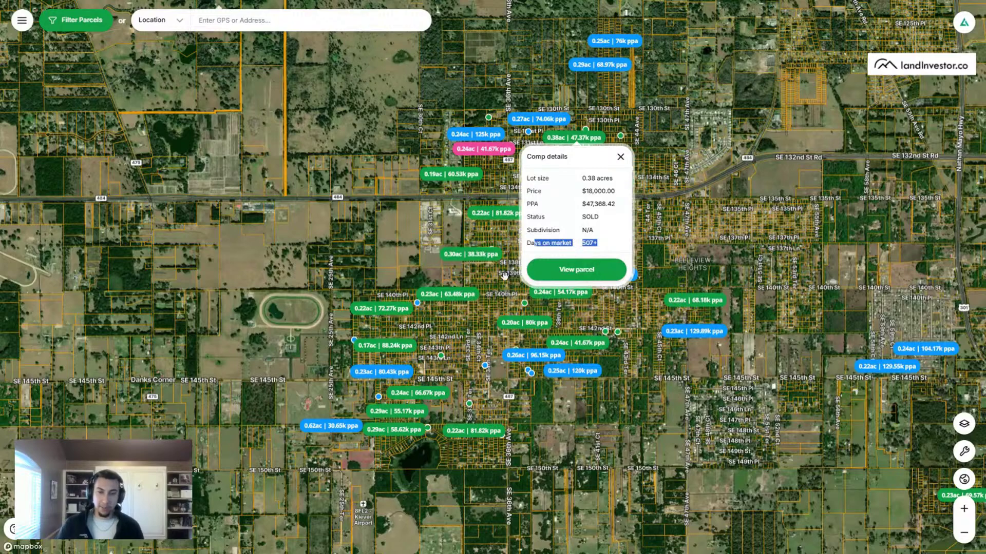
{"action": "left_click", "coordinate": [471, 256]}
{"action": "left_click", "coordinate": [459, 299]}
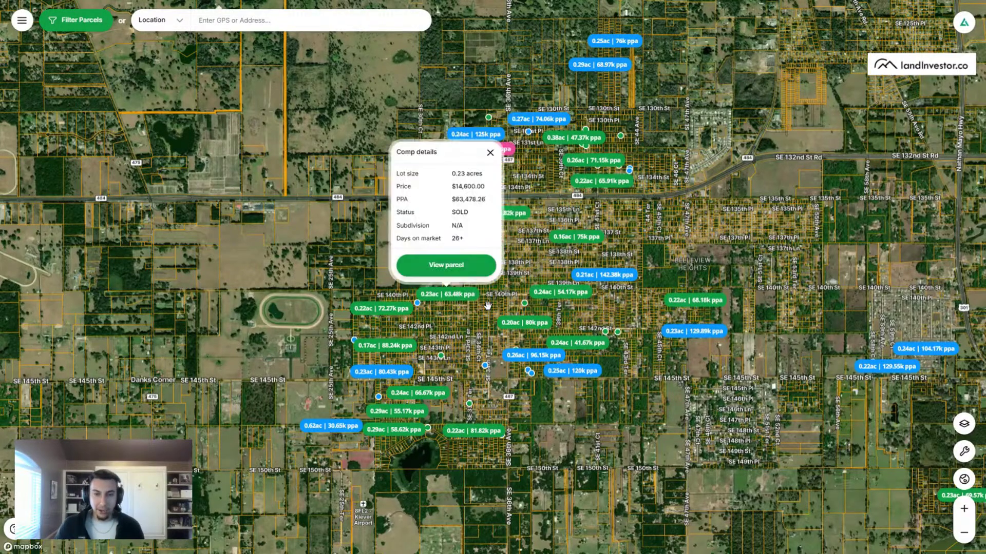
Step: Check the comp details of more sold comps, including the 0.20 ac 80k, 0.22 ac 68.18k and 0.24 ac 66.67k ppa lots
{"action": "left_click", "coordinate": [555, 295]}
{"action": "left_click", "coordinate": [530, 320]}
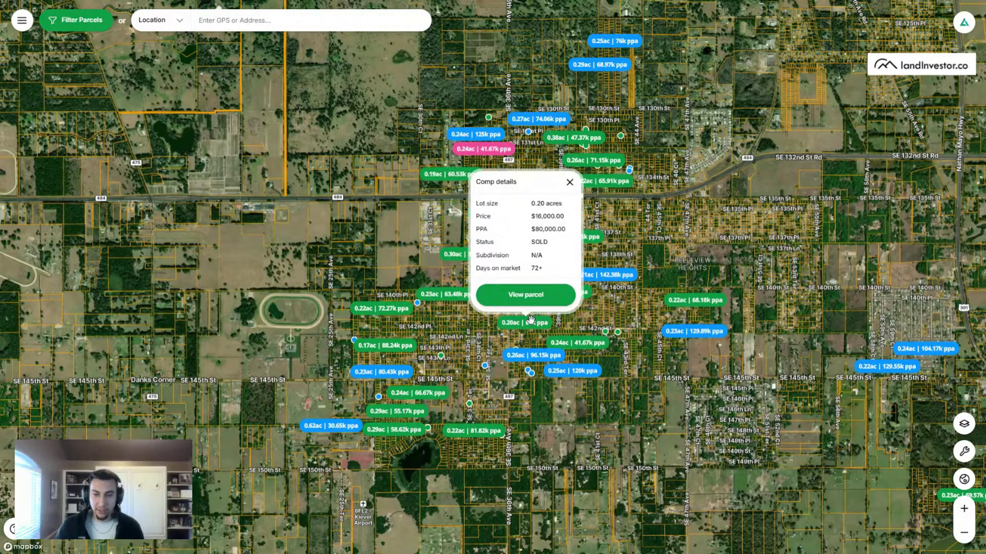
{"action": "left_click", "coordinate": [582, 347]}
{"action": "left_click", "coordinate": [705, 302]}
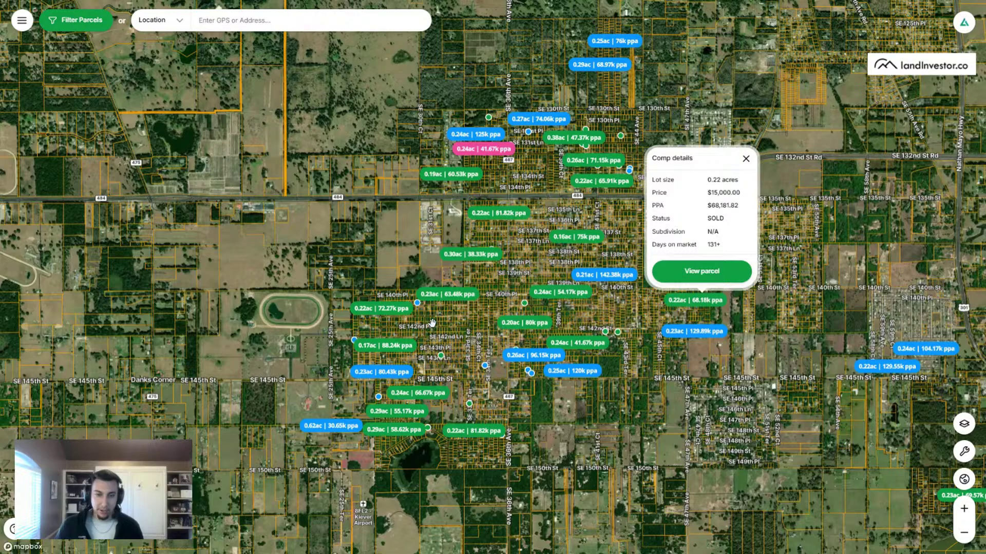
{"action": "left_click", "coordinate": [397, 347]}
{"action": "left_click", "coordinate": [418, 394]}
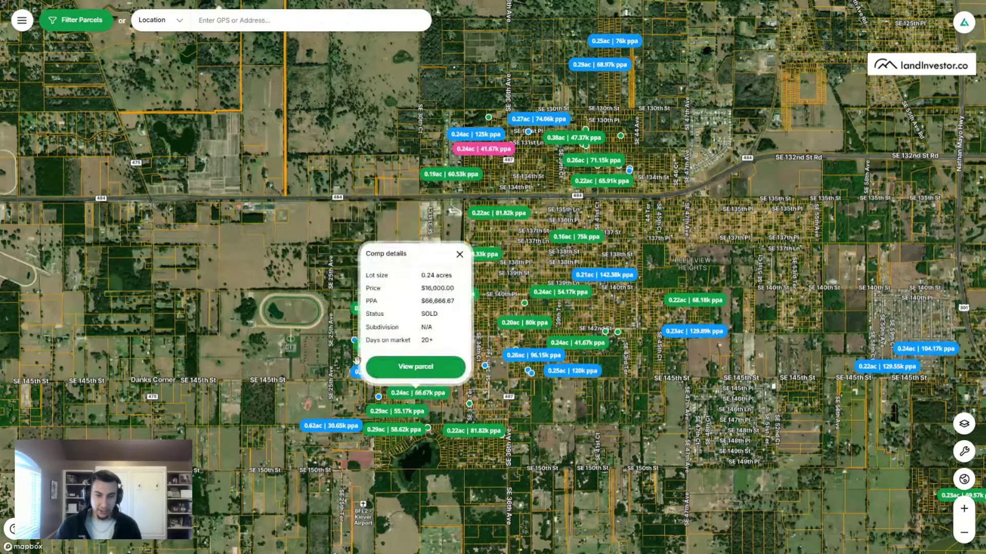
Step: Inspect the aerial imagery around the sold 0.17-acre comp near SE 28th Ct and SE 143rd Pl, closing any parcel details that open
{"action": "left_click", "coordinate": [344, 338]}
{"action": "scroll", "coordinate": [429, 323], "scroll_direction": "up", "scroll_amount": 5}
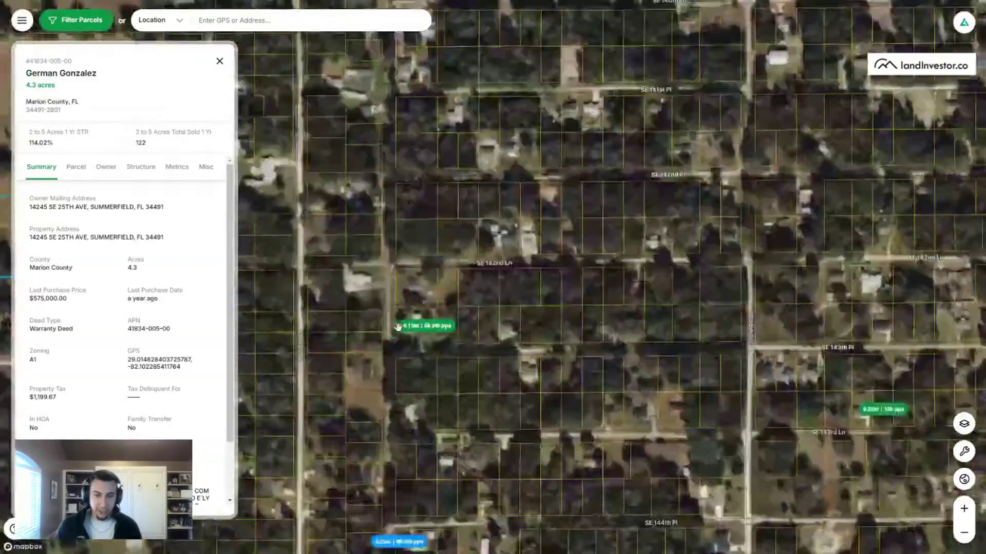
{"action": "scroll", "coordinate": [428, 322], "scroll_direction": "up", "scroll_amount": 3}
{"action": "key", "text": "Escape"}
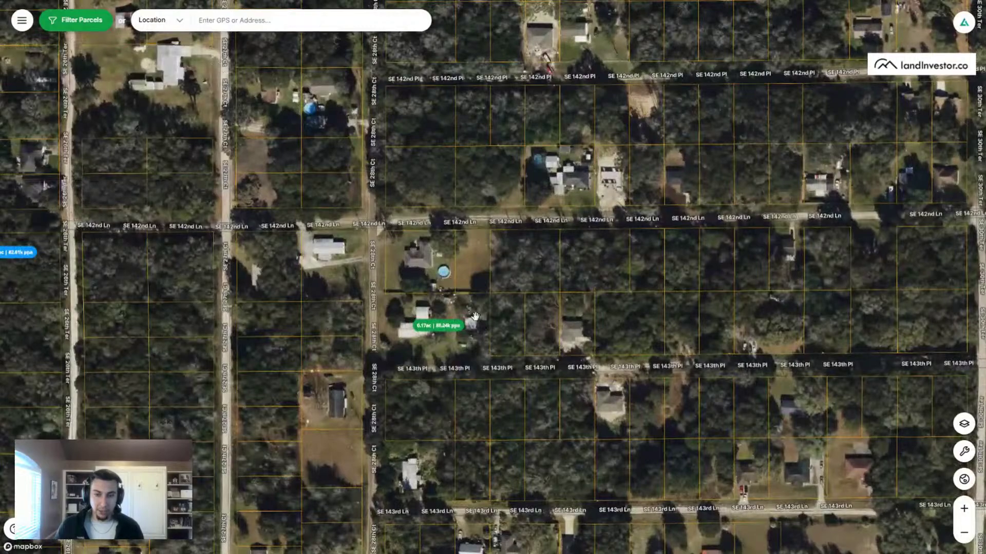
{"action": "scroll", "coordinate": [447, 333], "scroll_direction": "up", "scroll_amount": 2}
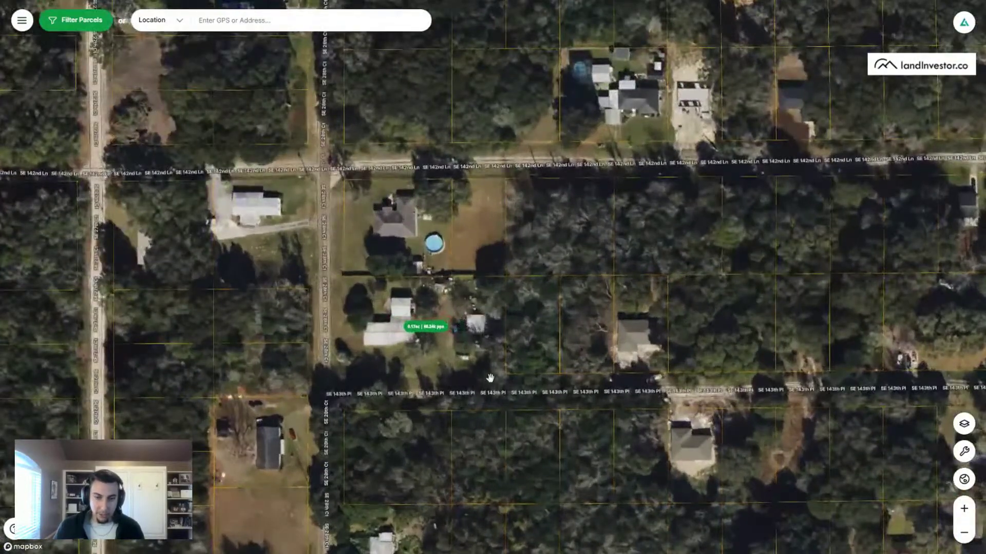
Step: Examine how the MLS comps cluster across Marion County and around the Belleview Heights subdivision
{"action": "scroll", "coordinate": [445, 369], "scroll_direction": "down", "scroll_amount": 10}
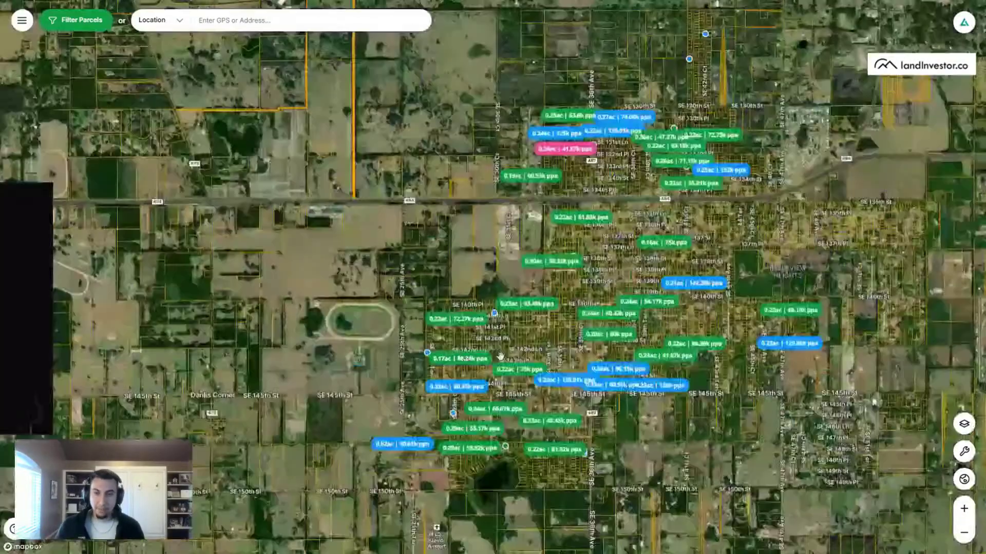
{"action": "scroll", "coordinate": [611, 308], "scroll_direction": "up", "scroll_amount": 1}
{"action": "scroll", "coordinate": [536, 329], "scroll_direction": "up", "scroll_amount": 2}
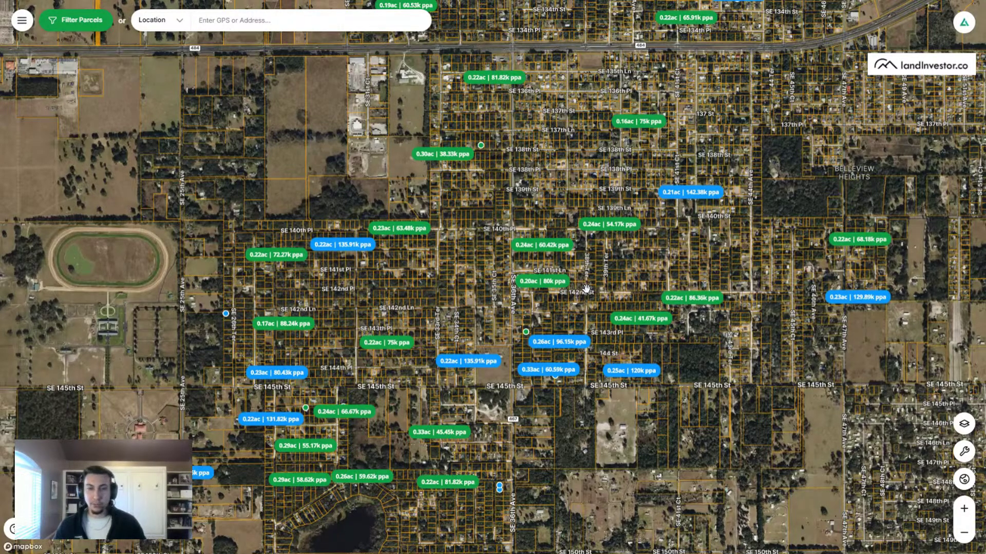
{"action": "scroll", "coordinate": [417, 194], "scroll_direction": "down", "scroll_amount": 10}
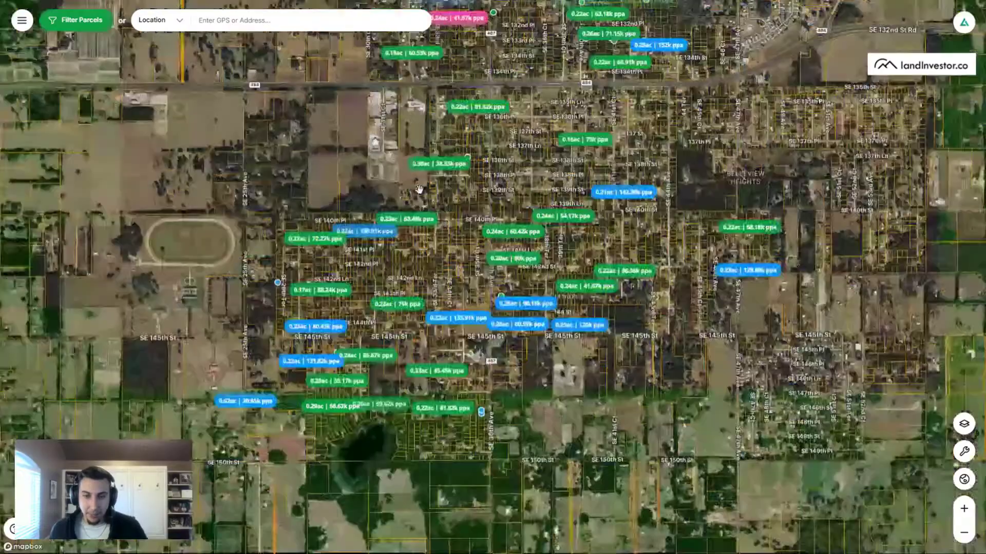
{"action": "scroll", "coordinate": [417, 195], "scroll_direction": "down", "scroll_amount": 2}
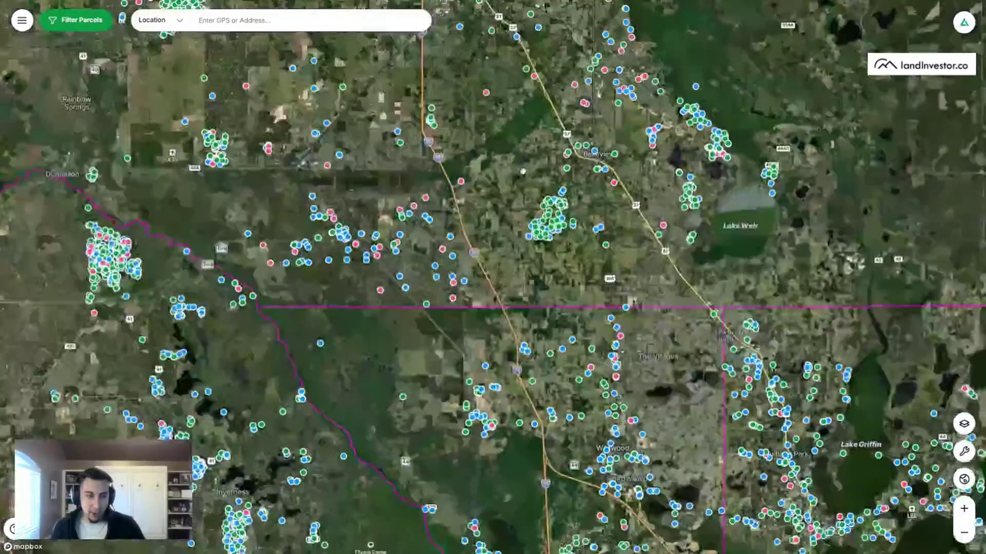
{"action": "scroll", "coordinate": [132, 411], "scroll_direction": "up", "scroll_amount": 2}
{"action": "left_click_drag", "start_coordinate": [455, 68], "coordinate": [452, 205]}
{"action": "scroll", "coordinate": [549, 279], "scroll_direction": "up", "scroll_amount": 5}
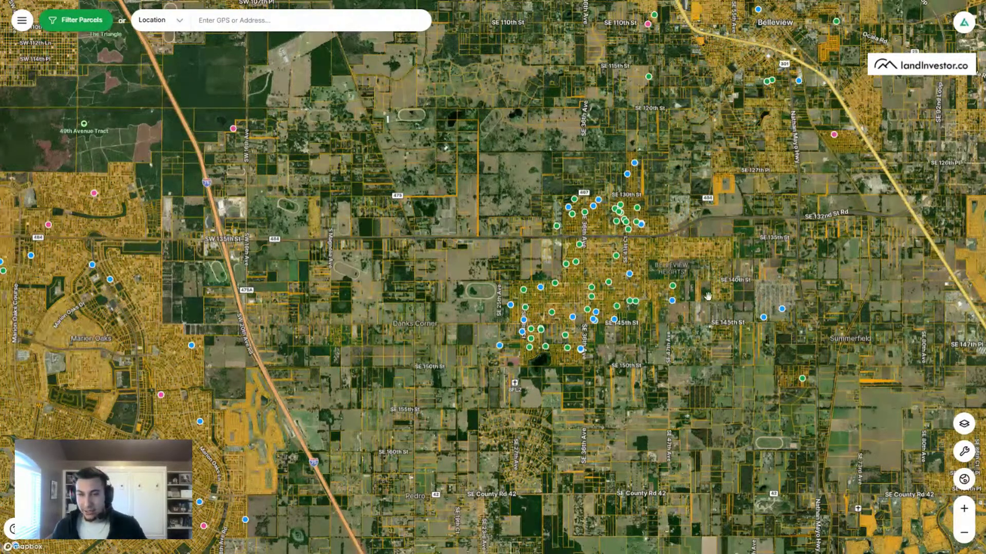
Step: Review the comp details of the sold 0.22-acre comp at 81.82k ppa near SE 136th Pl and close them
{"action": "scroll", "coordinate": [578, 223], "scroll_direction": "up", "scroll_amount": 5}
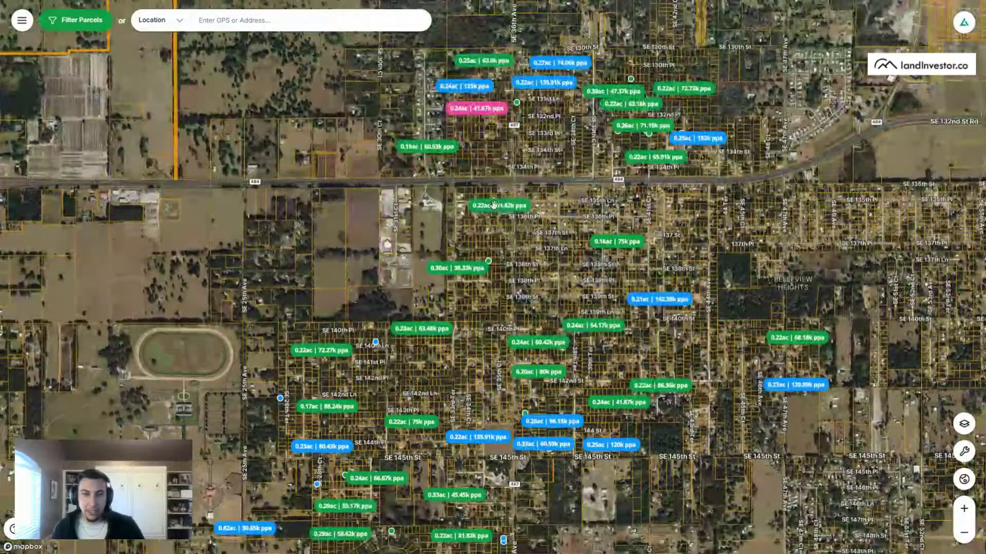
{"action": "left_click", "coordinate": [500, 203]}
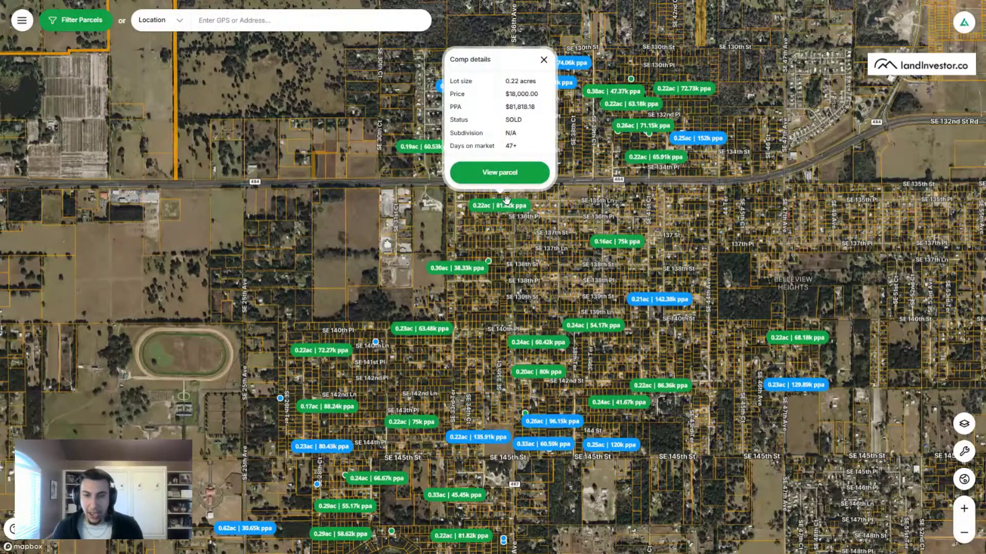
{"action": "left_click", "coordinate": [539, 230]}
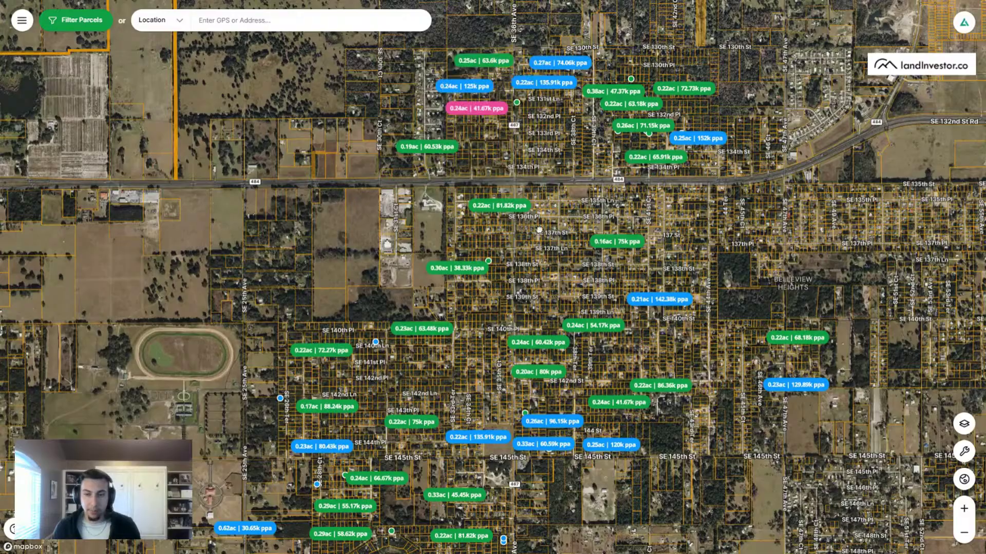
Step: Open the 0.3-acre parcel between SE 137th St and SE 137th Ln, copy its parcel number and close its details
{"action": "left_click_drag", "start_coordinate": [539, 230], "coordinate": [493, 218]}
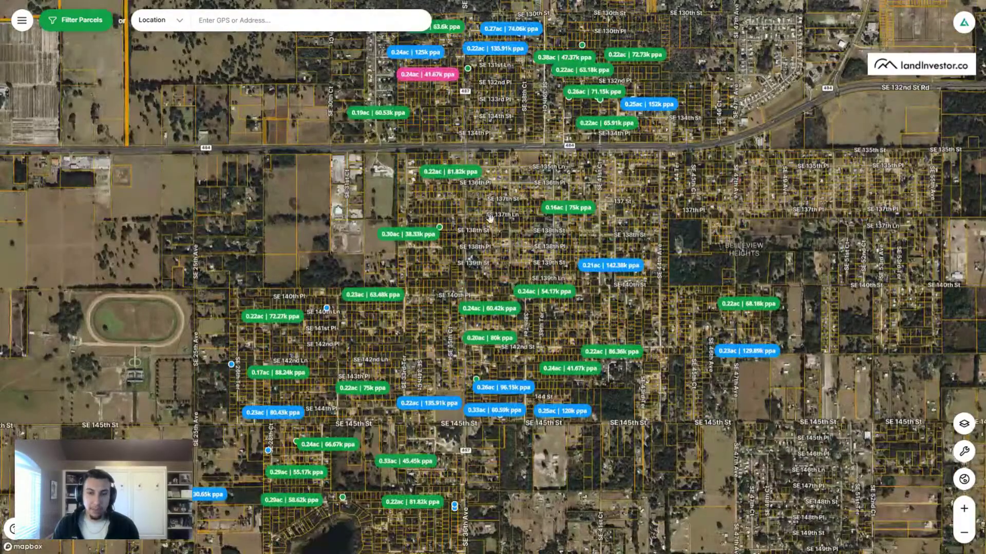
{"action": "scroll", "coordinate": [493, 218], "scroll_direction": "up", "scroll_amount": 3}
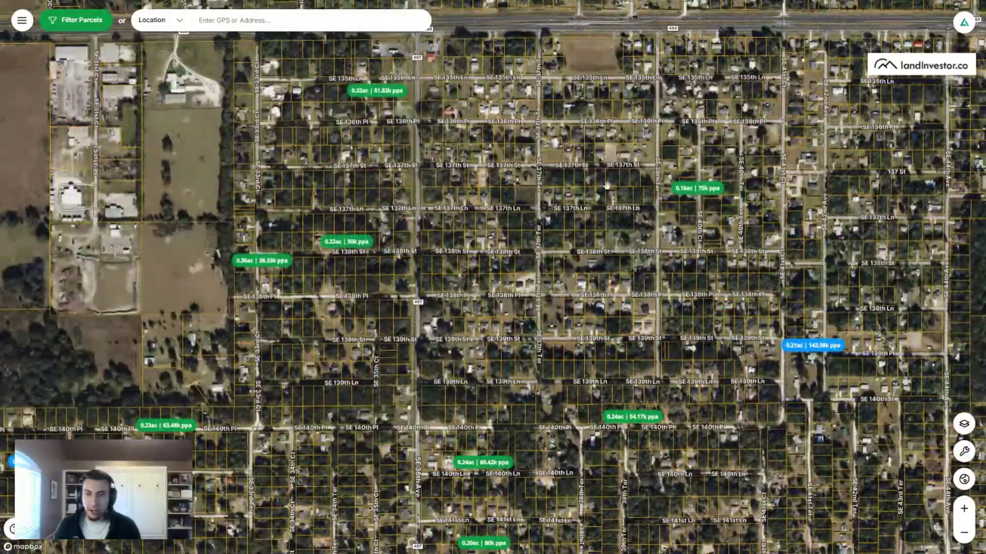
{"action": "left_click", "coordinate": [616, 177]}
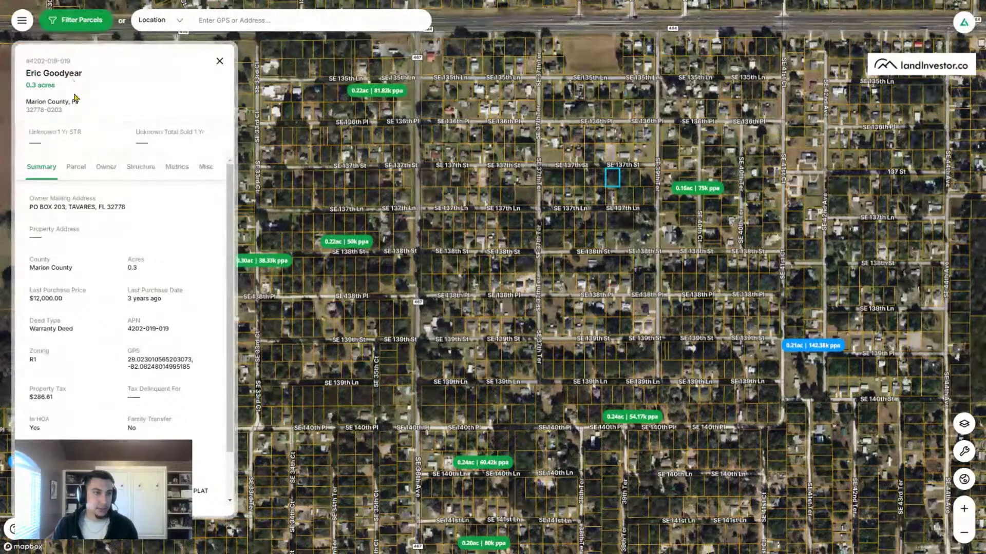
{"action": "left_click", "coordinate": [72, 62]}
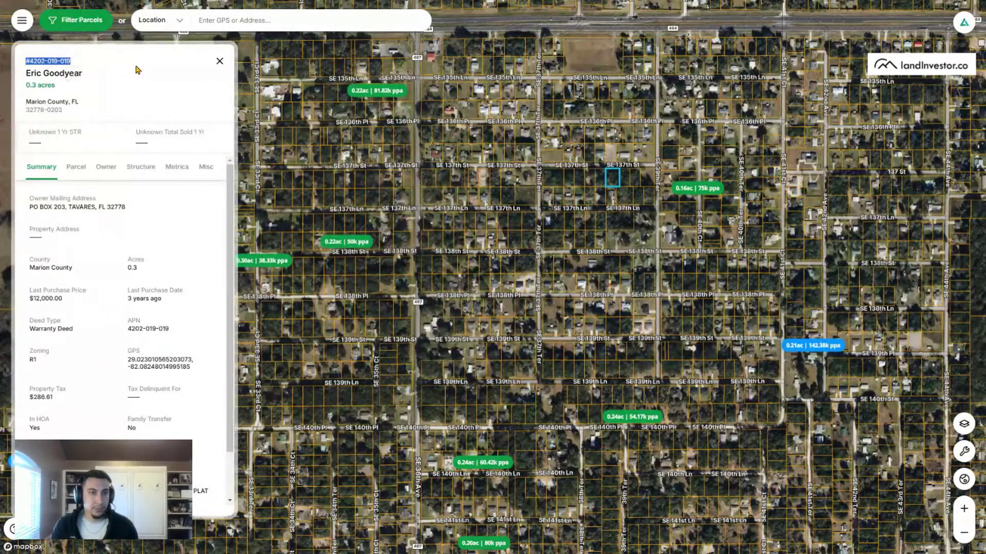
{"action": "left_click", "coordinate": [220, 61]}
Step: Switch the map search to Parcel # and choose Marion County, Florida as the county
{"action": "left_click", "coordinate": [169, 21]}
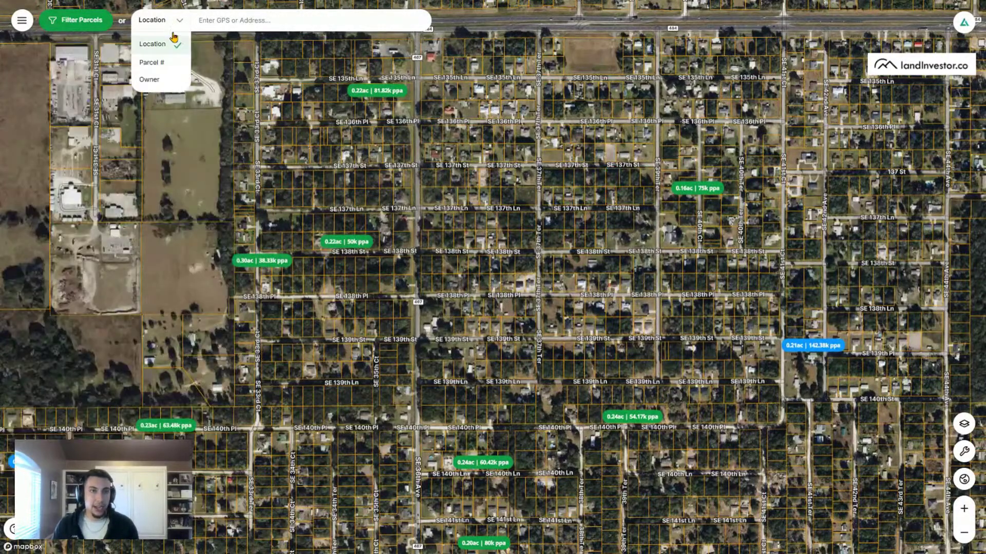
{"action": "left_click", "coordinate": [167, 66]}
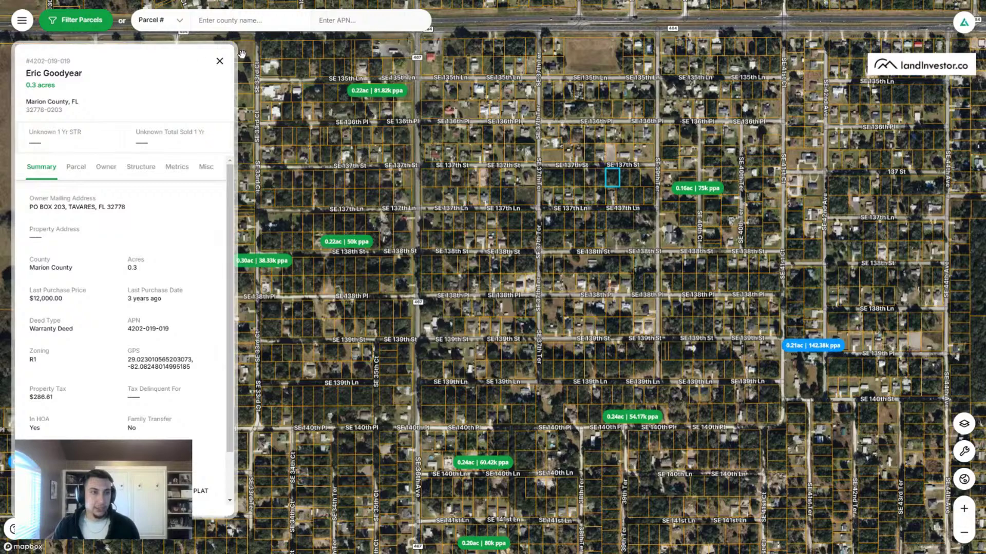
{"action": "left_click", "coordinate": [220, 61]}
{"action": "left_click", "coordinate": [225, 25]}
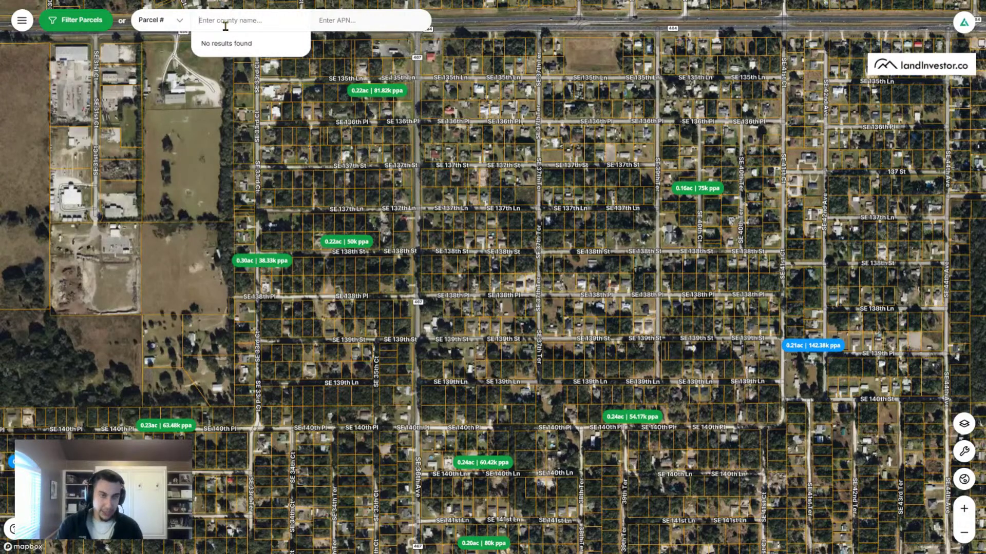
{"action": "type", "text": "marion"}
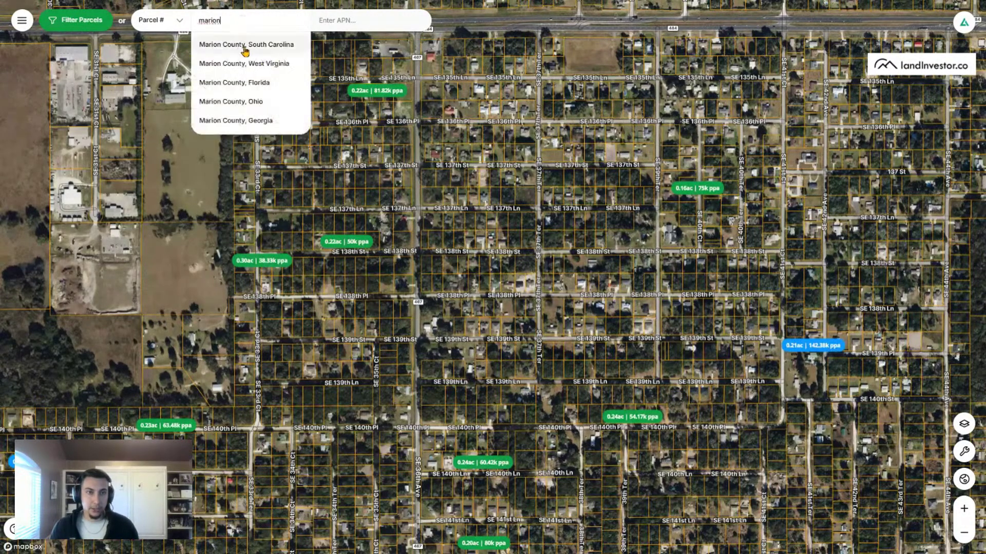
{"action": "left_click", "coordinate": [261, 92]}
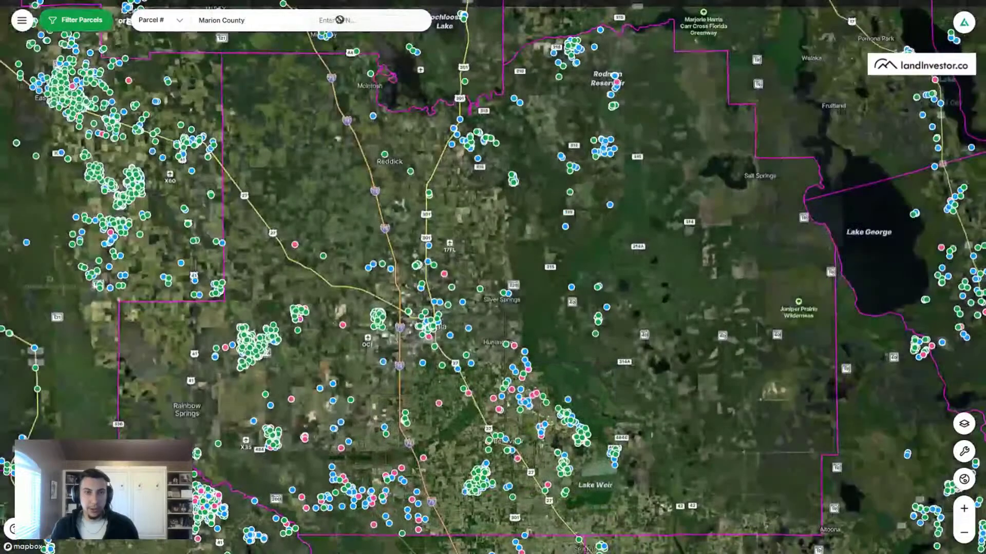
Step: Search Marion County for the copied parcel number, open the matching parcel and close its details
{"action": "left_click", "coordinate": [335, 21]}
{"action": "key", "text": "ctrl+v"}
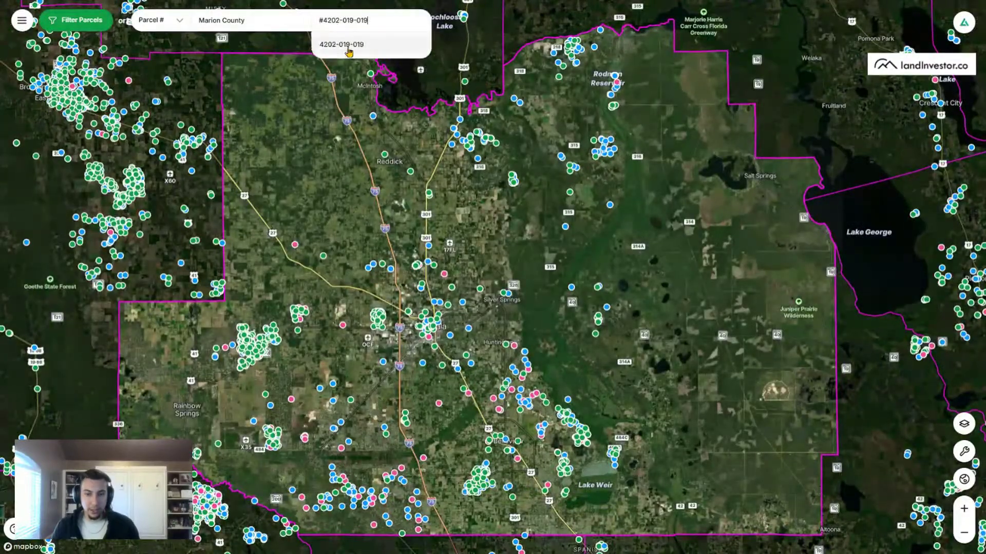
{"action": "left_click", "coordinate": [355, 43]}
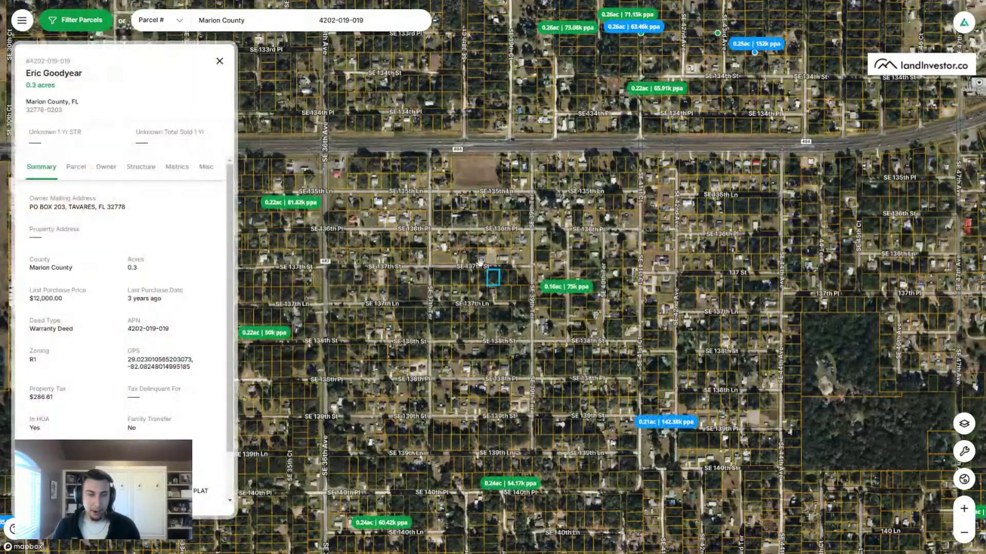
{"action": "left_click", "coordinate": [220, 62]}
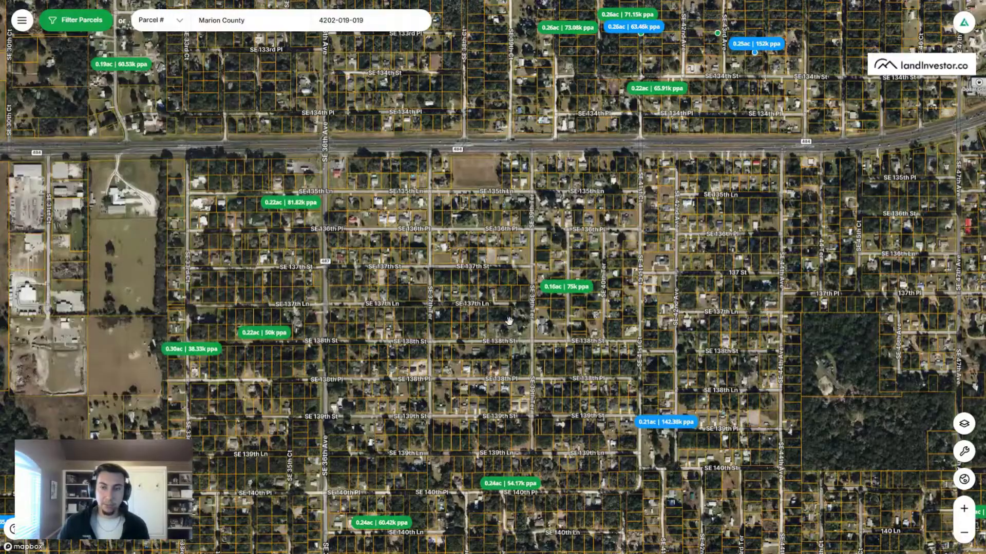
Step: Compare the sold 0.22-acre comp at 81.82k ppa with its Zillow listing on SE 135th Ln, and close both sets of details
{"action": "scroll", "coordinate": [510, 229], "scroll_direction": "down", "scroll_amount": 3}
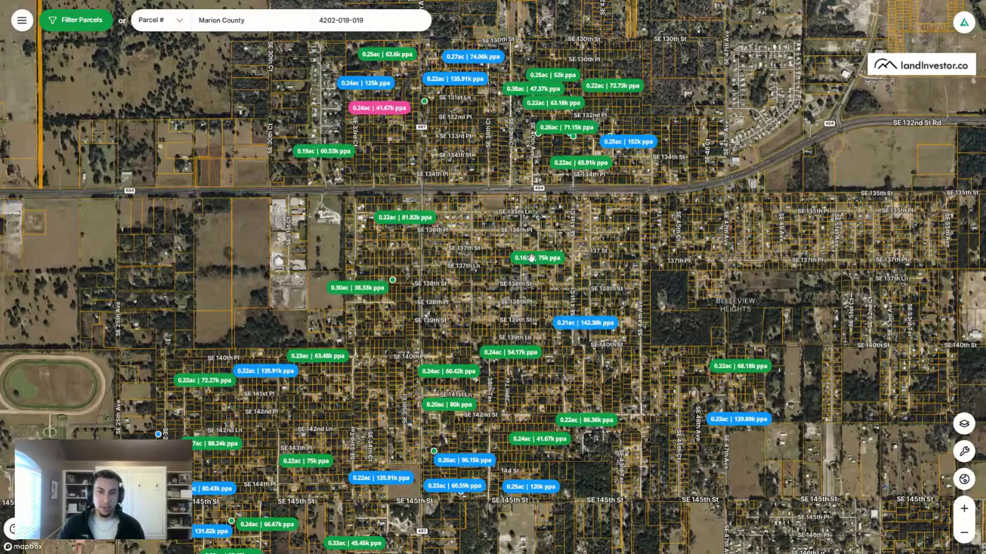
{"action": "left_click", "coordinate": [401, 213]}
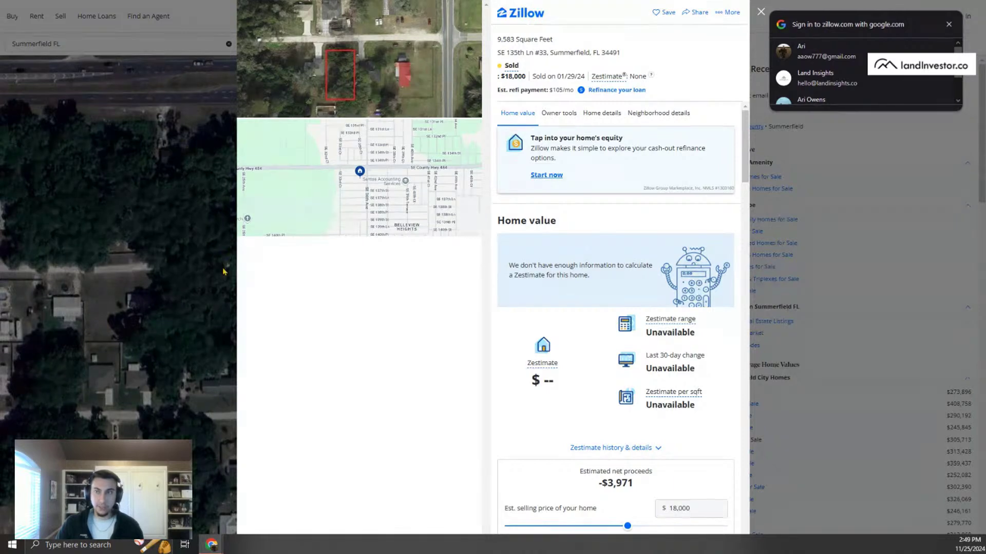
{"action": "left_click", "coordinate": [948, 24]}
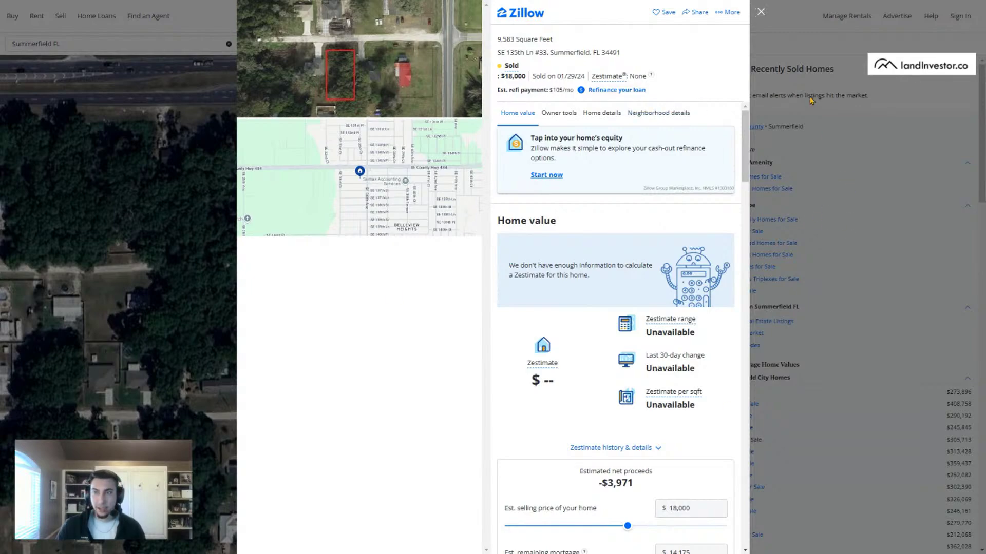
{"action": "left_click", "coordinate": [761, 12]}
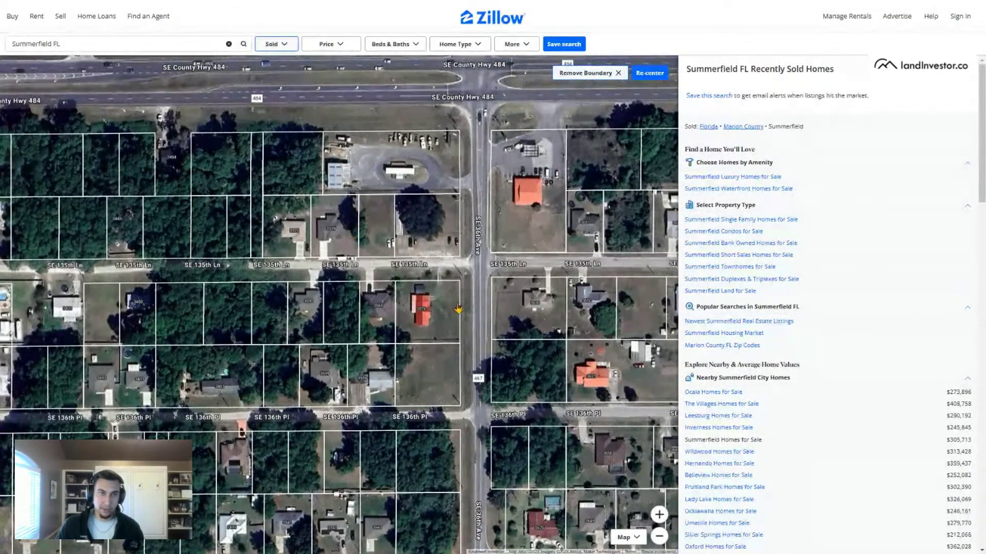
{"action": "scroll", "coordinate": [457, 308], "scroll_direction": "down", "scroll_amount": 2}
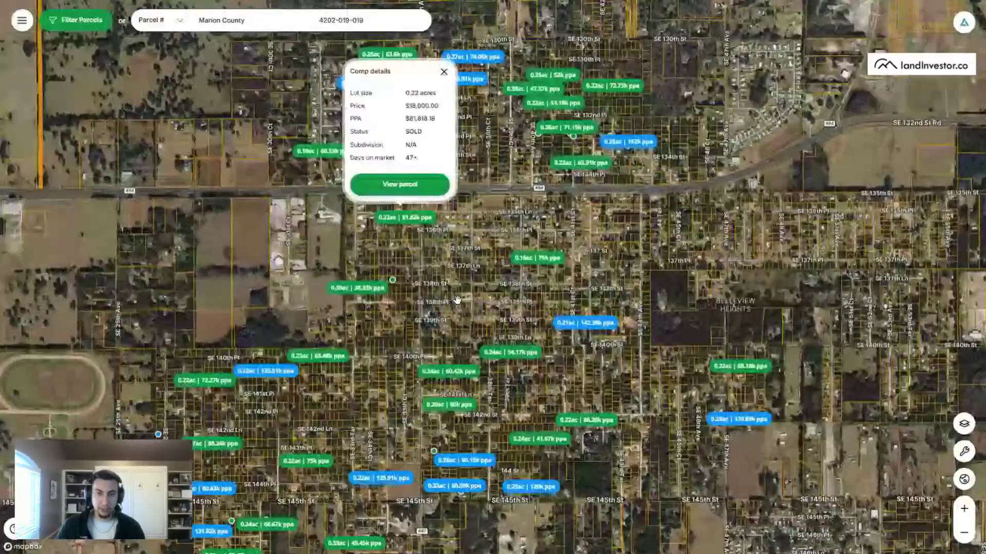
{"action": "left_click", "coordinate": [630, 190]}
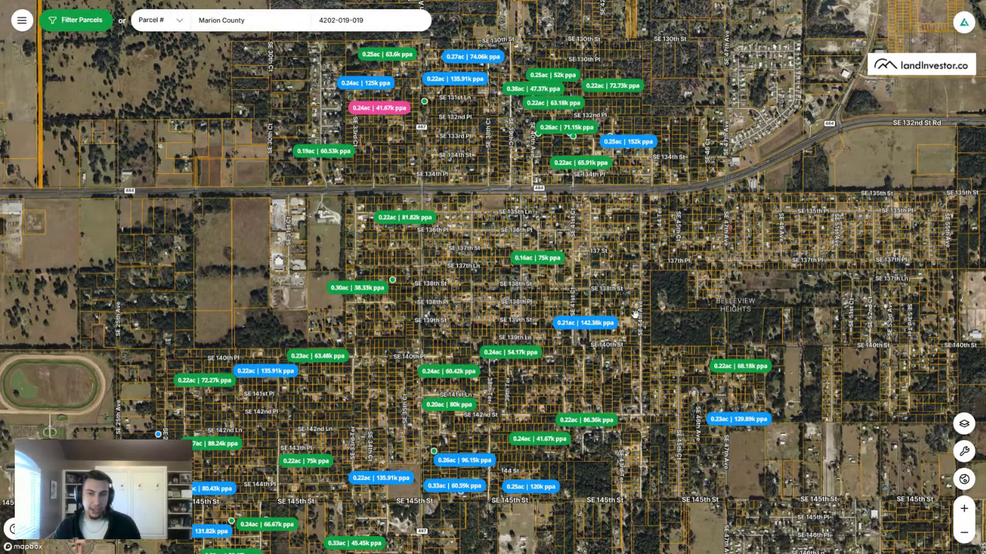
{"action": "scroll", "coordinate": [504, 297], "scroll_direction": "down", "scroll_amount": 3}
{"action": "scroll", "coordinate": [504, 298], "scroll_direction": "down", "scroll_amount": 2}
{"action": "left_click_drag", "start_coordinate": [504, 298], "coordinate": [569, 409]}
{"action": "scroll", "coordinate": [568, 409], "scroll_direction": "down", "scroll_amount": 2}
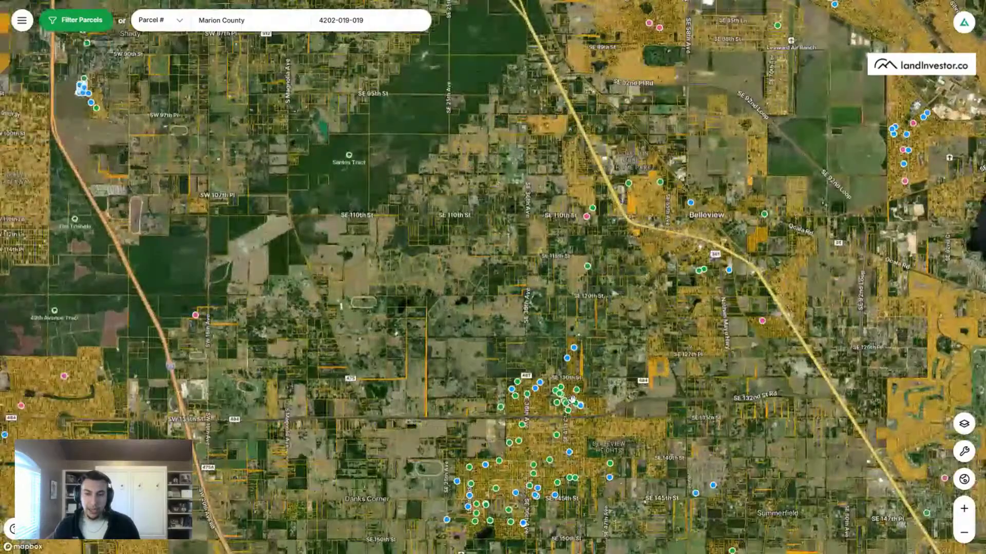
{"action": "scroll", "coordinate": [569, 420], "scroll_direction": "up", "scroll_amount": 5}
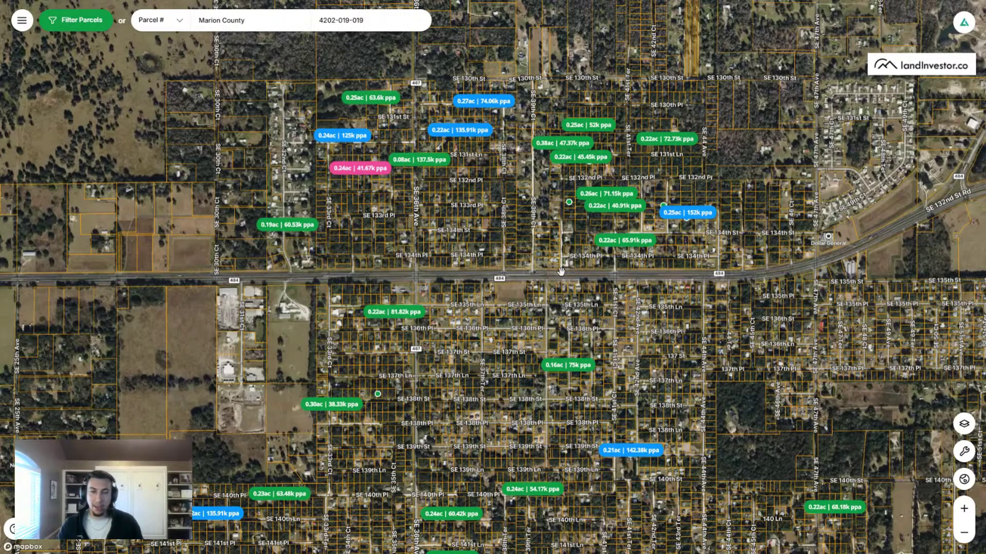
{"action": "scroll", "coordinate": [496, 332], "scroll_direction": "down", "scroll_amount": 5}
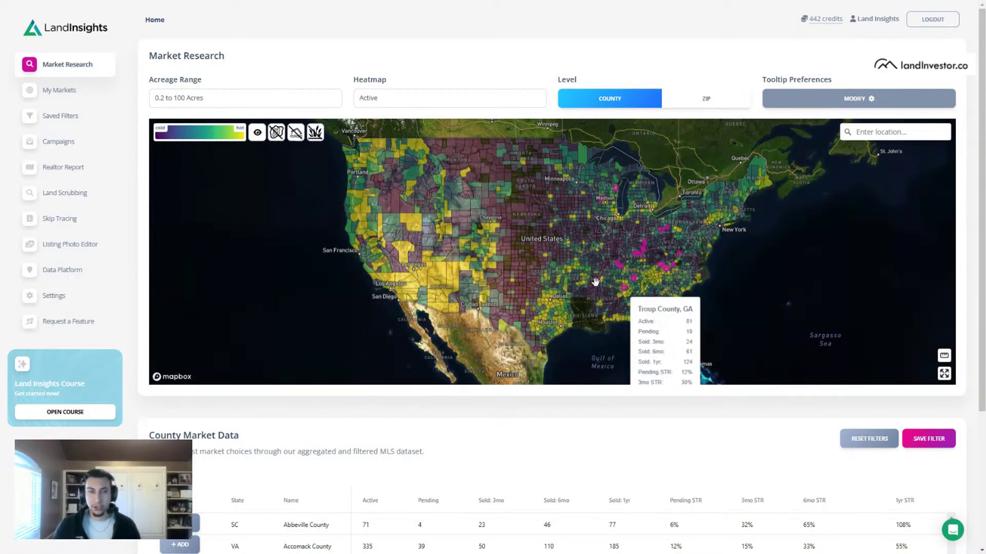
Step: Examine the county-level Active heatmap for 0.2 to 100 acres across the United States on the Market Research map
{"action": "scroll", "coordinate": [644, 259], "scroll_direction": "up", "scroll_amount": 5}
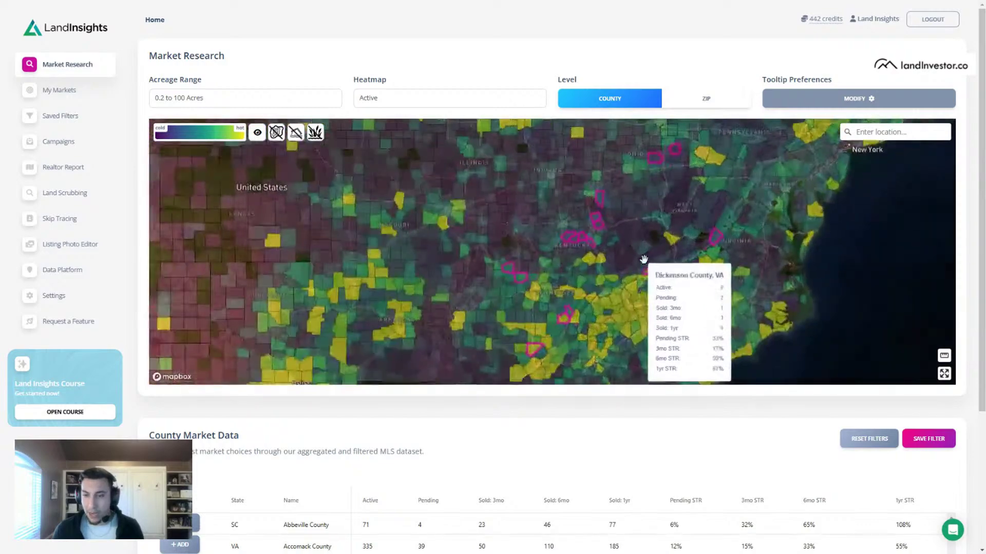
{"action": "scroll", "coordinate": [643, 259], "scroll_direction": "down", "scroll_amount": 5}
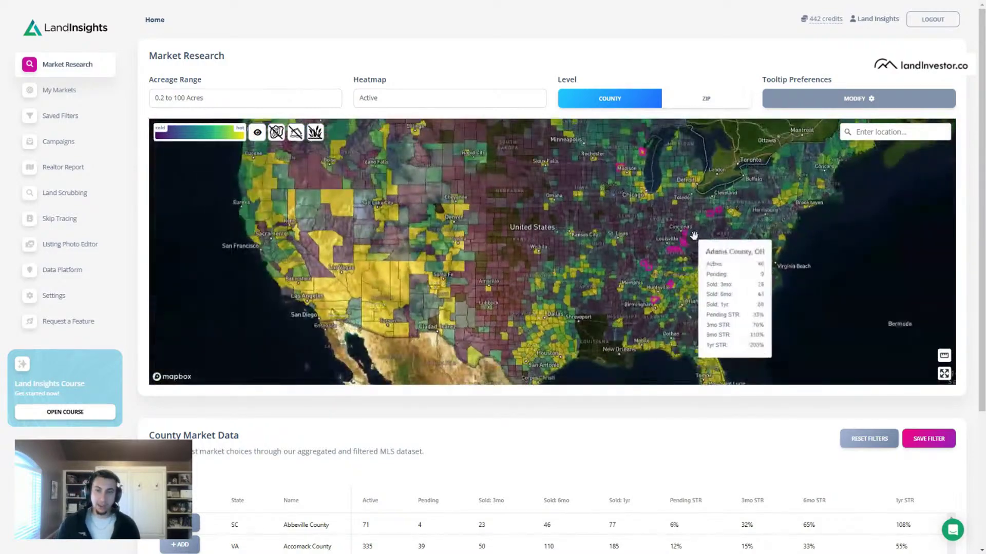
{"action": "left_click_drag", "start_coordinate": [694, 235], "coordinate": [729, 302]}
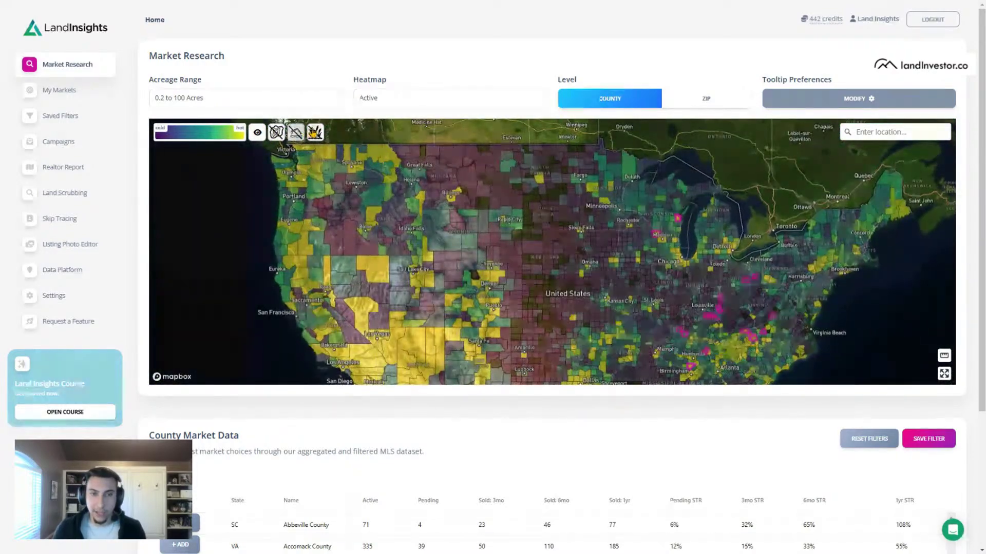
{"action": "left_click_drag", "start_coordinate": [651, 271], "coordinate": [636, 265]}
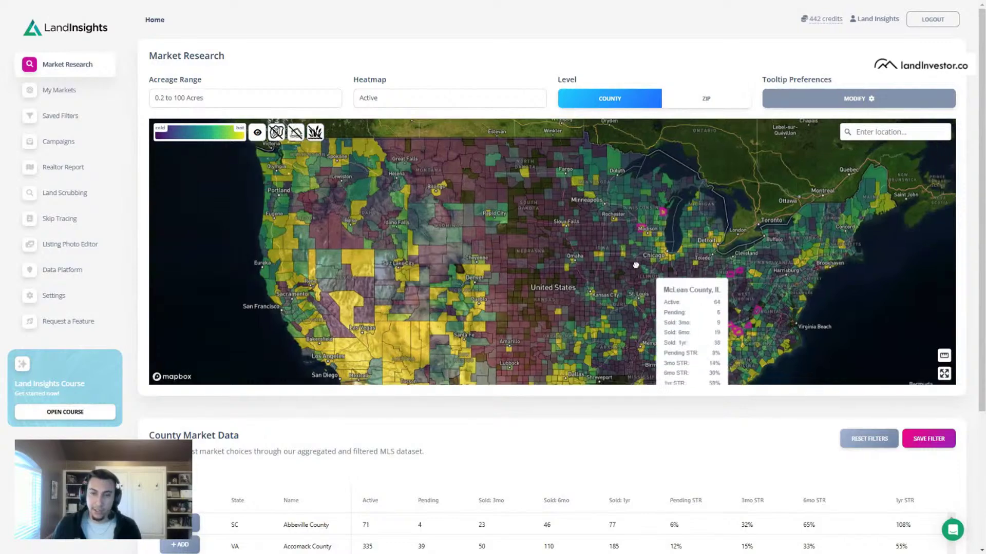
{"action": "scroll", "coordinate": [636, 264], "scroll_direction": "up", "scroll_amount": 5}
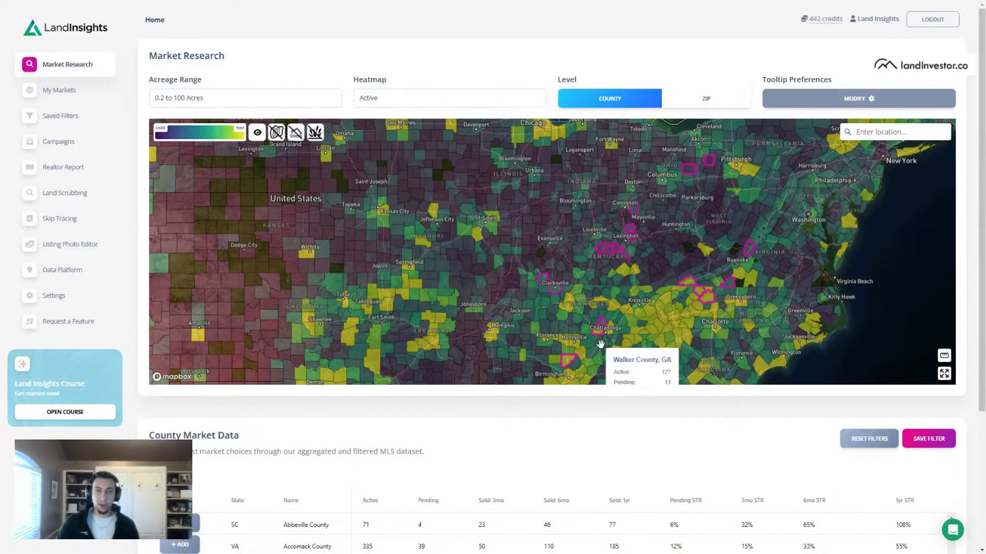
{"action": "left_click_drag", "start_coordinate": [516, 125], "coordinate": [671, 236]}
{"action": "scroll", "coordinate": [586, 224], "scroll_direction": "down", "scroll_amount": 2}
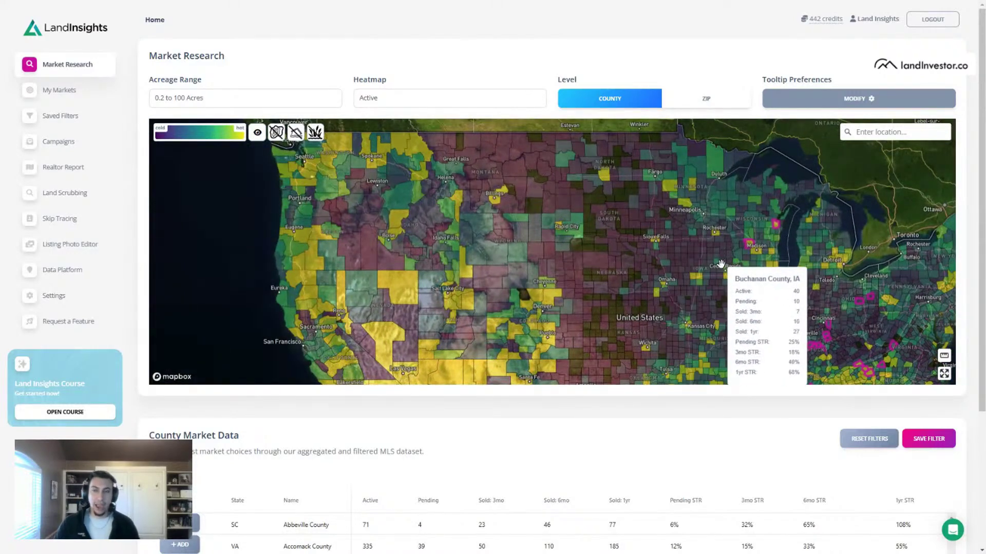
{"action": "left_click_drag", "start_coordinate": [788, 314], "coordinate": [745, 241]}
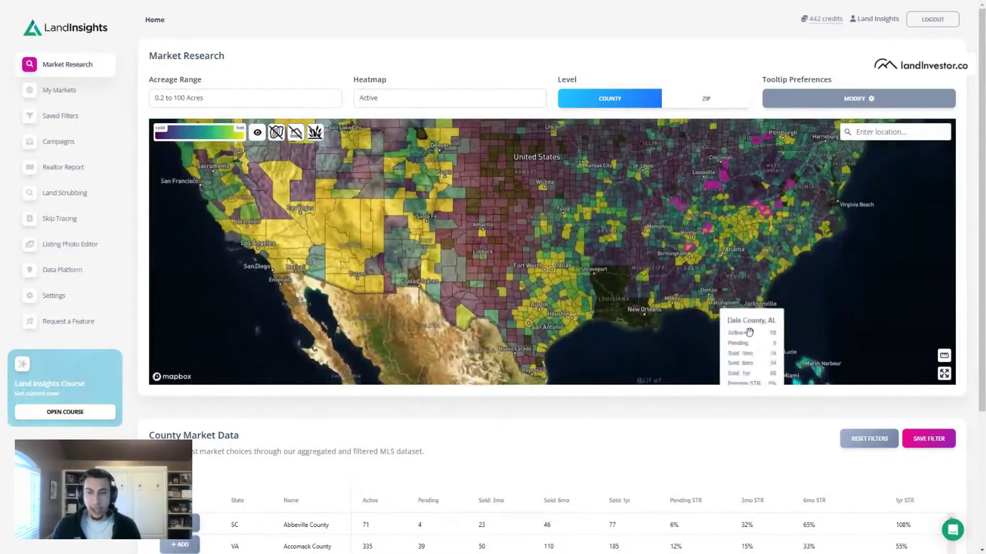
{"action": "left_click_drag", "start_coordinate": [747, 308], "coordinate": [824, 337]}
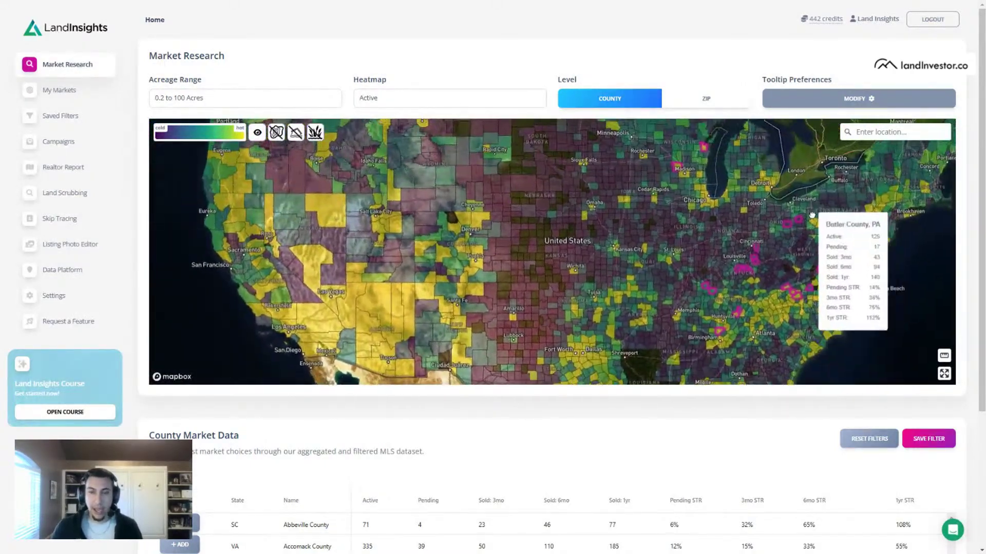
{"action": "left_click_drag", "start_coordinate": [814, 209], "coordinate": [789, 301]}
{"action": "left_click_drag", "start_coordinate": [916, 285], "coordinate": [891, 264]}
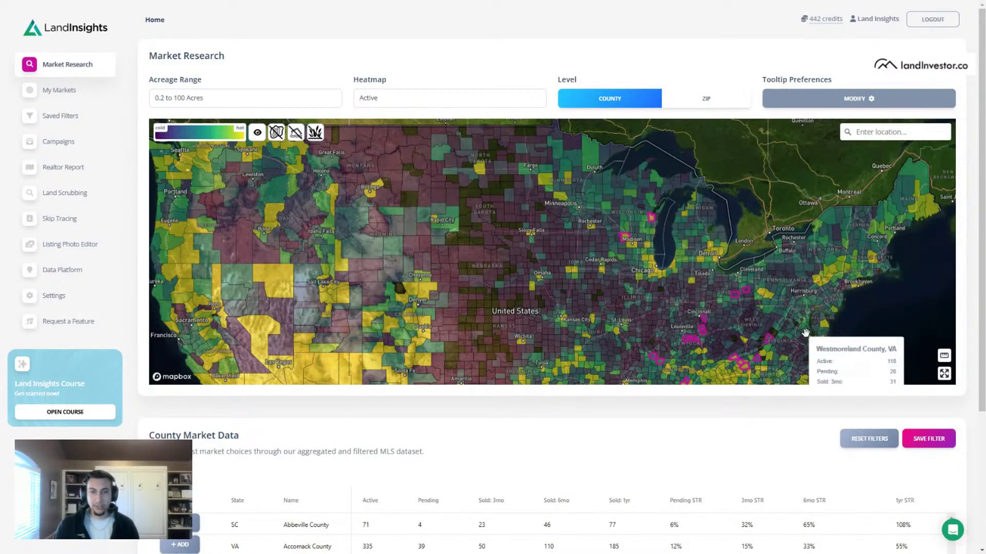
{"action": "left_click_drag", "start_coordinate": [800, 336], "coordinate": [653, 258]}
{"action": "scroll", "coordinate": [801, 343], "scroll_direction": "down", "scroll_amount": 2}
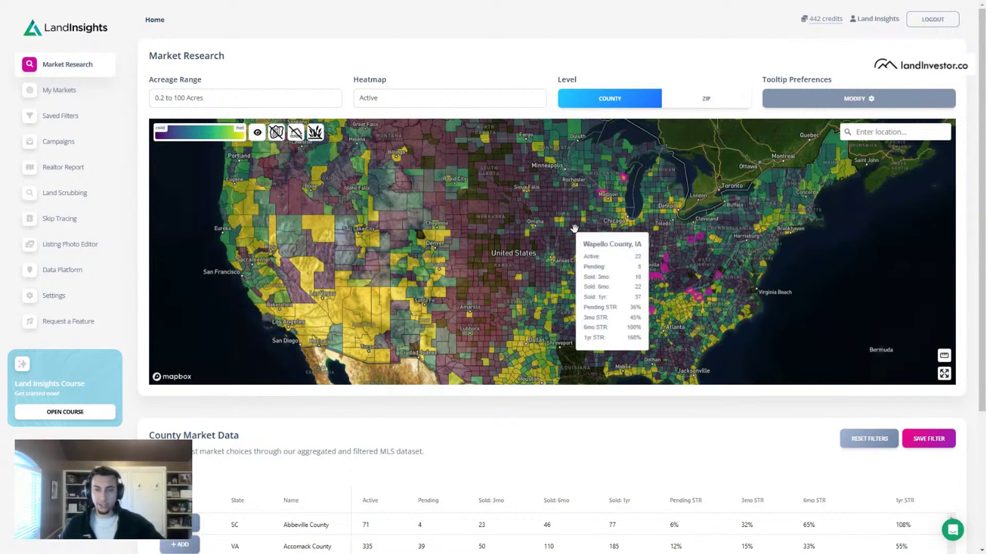
{"action": "scroll", "coordinate": [618, 248], "scroll_direction": "down", "scroll_amount": 3}
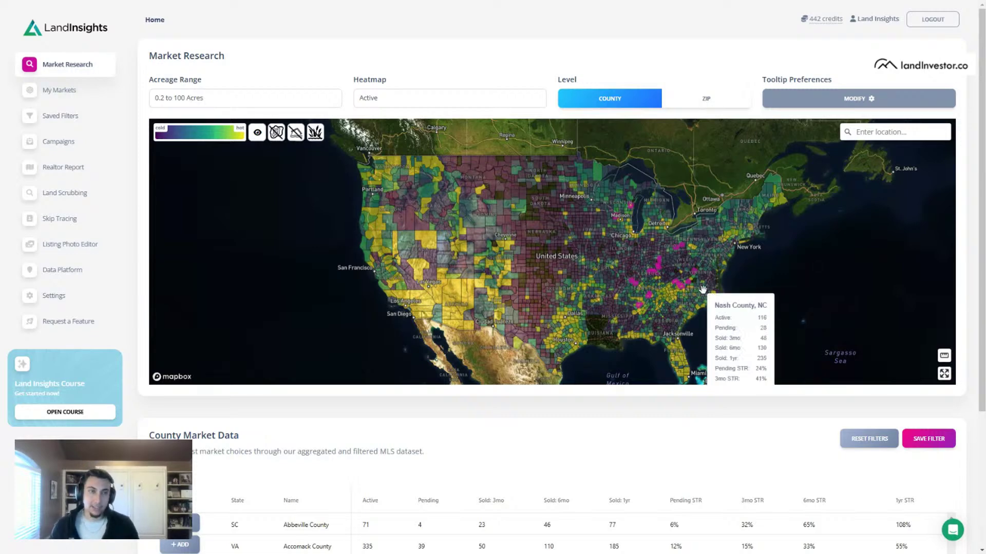
Step: View the Land Scrubbing file list, return to Market Research and look over the eastern counties on the heatmap
{"action": "left_click", "coordinate": [49, 195]}
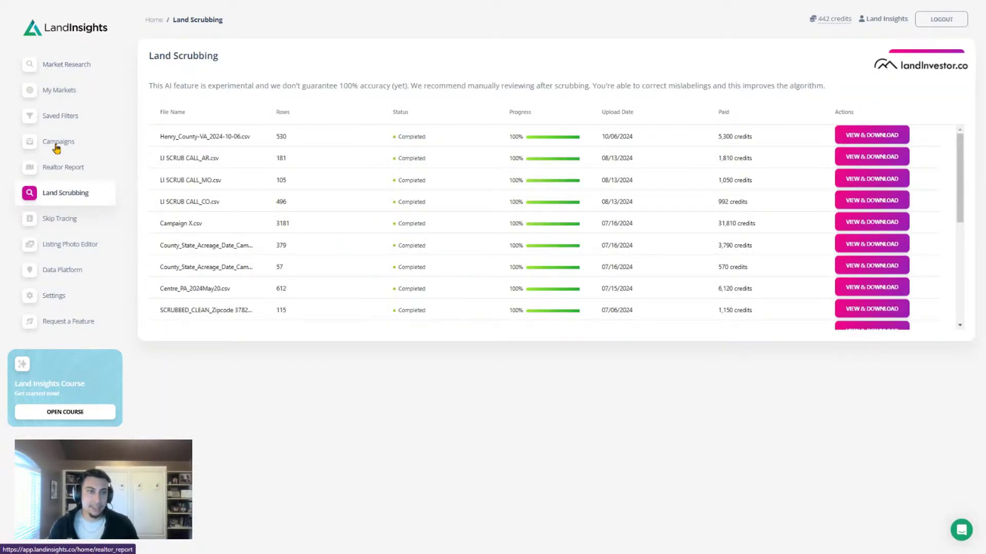
{"action": "left_click", "coordinate": [66, 64]}
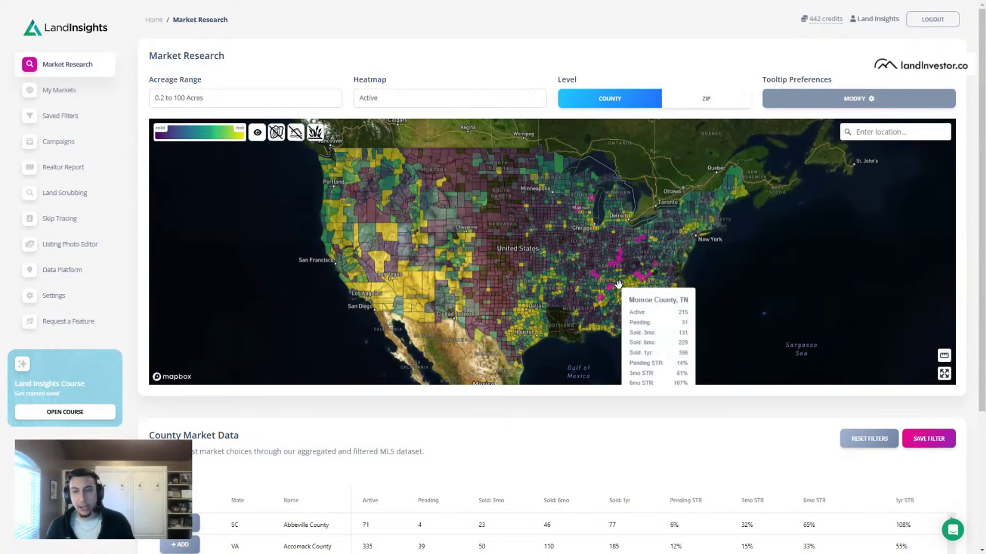
{"action": "scroll", "coordinate": [618, 284], "scroll_direction": "up", "scroll_amount": 5}
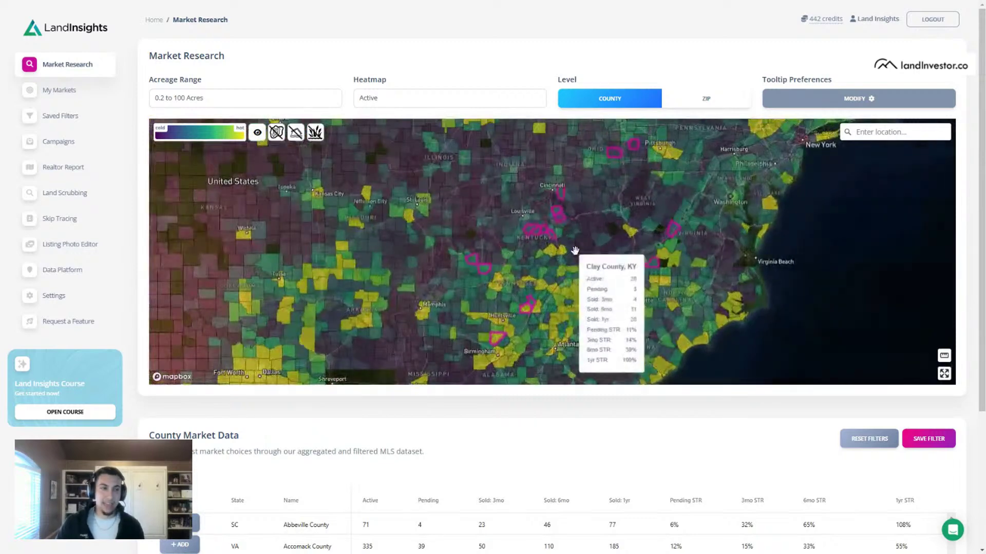
{"action": "left_click_drag", "start_coordinate": [644, 254], "coordinate": [719, 225]}
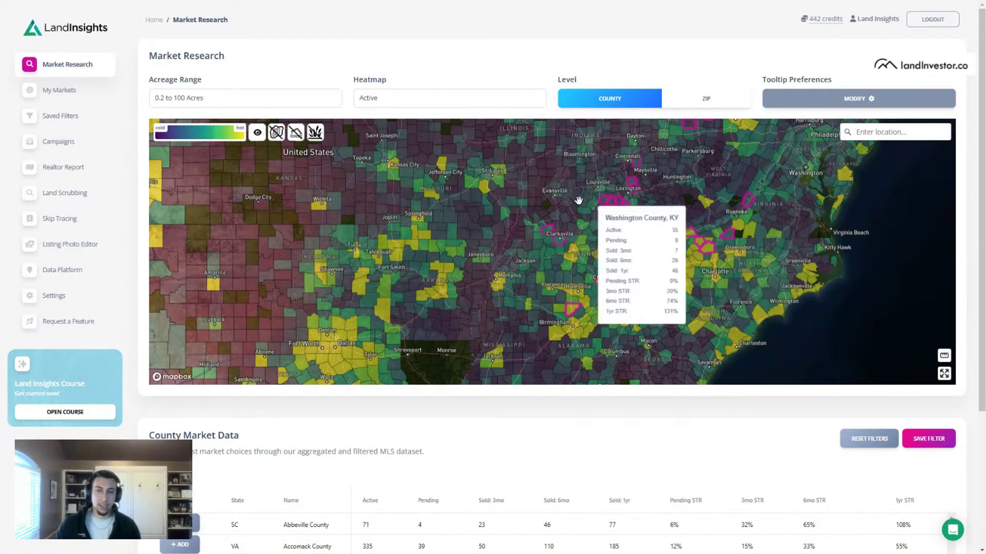
{"action": "scroll", "coordinate": [578, 200], "scroll_direction": "down", "scroll_amount": 5}
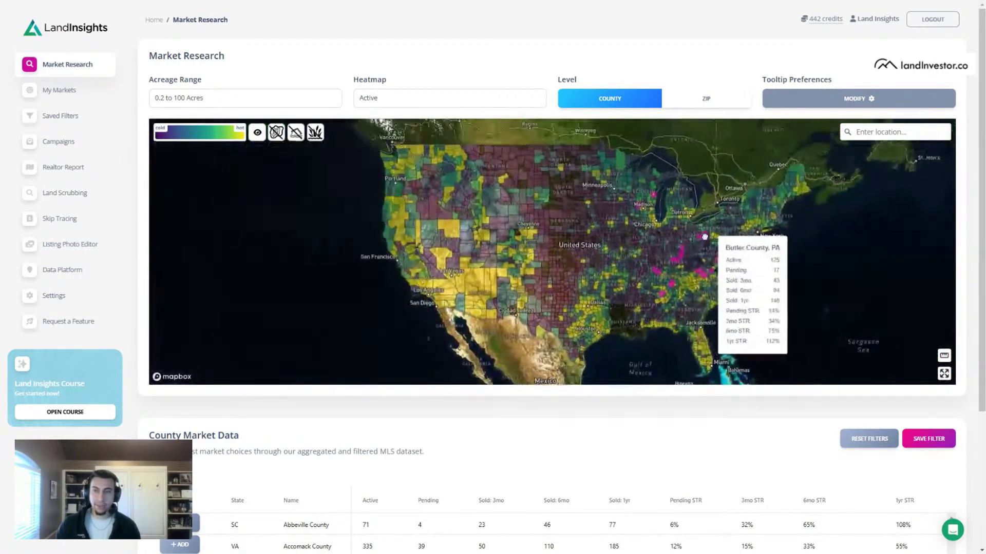
{"action": "left_click_drag", "start_coordinate": [705, 236], "coordinate": [694, 241]}
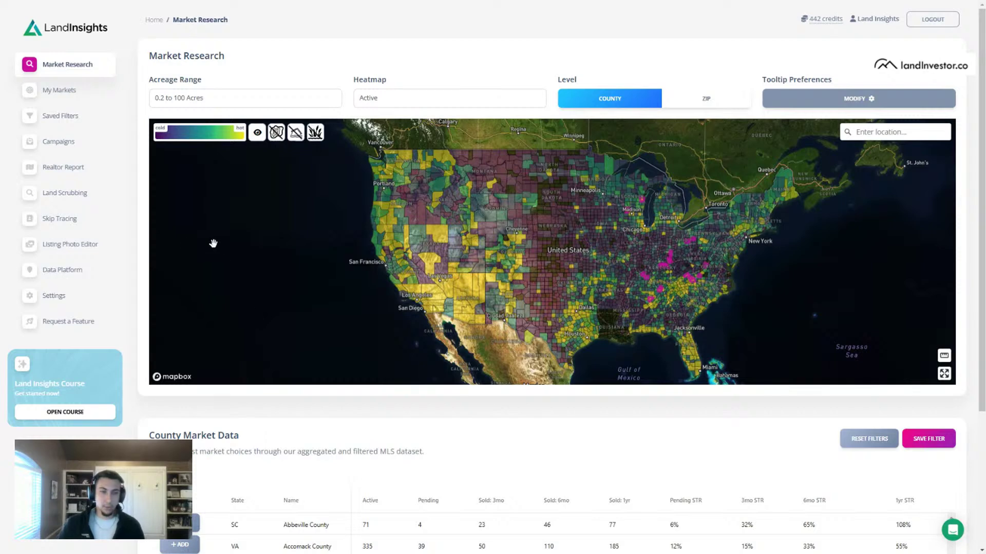
{"action": "mouse_move", "coordinate": [404, 219]}
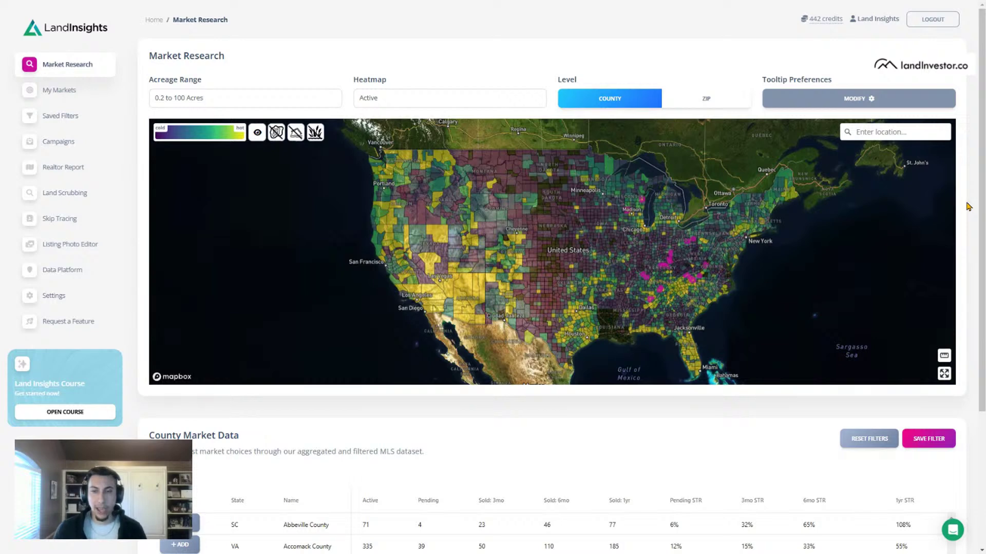
{"action": "mouse_move", "coordinate": [849, 255]}
{"action": "left_mouse_down"}
{"action": "mouse_move", "coordinate": [800, 232]}
{"action": "mouse_move", "coordinate": [900, 222]}
{"action": "mouse_move", "coordinate": [864, 248]}
{"action": "mouse_move", "coordinate": [838, 242]}
{"action": "left_mouse_up"}
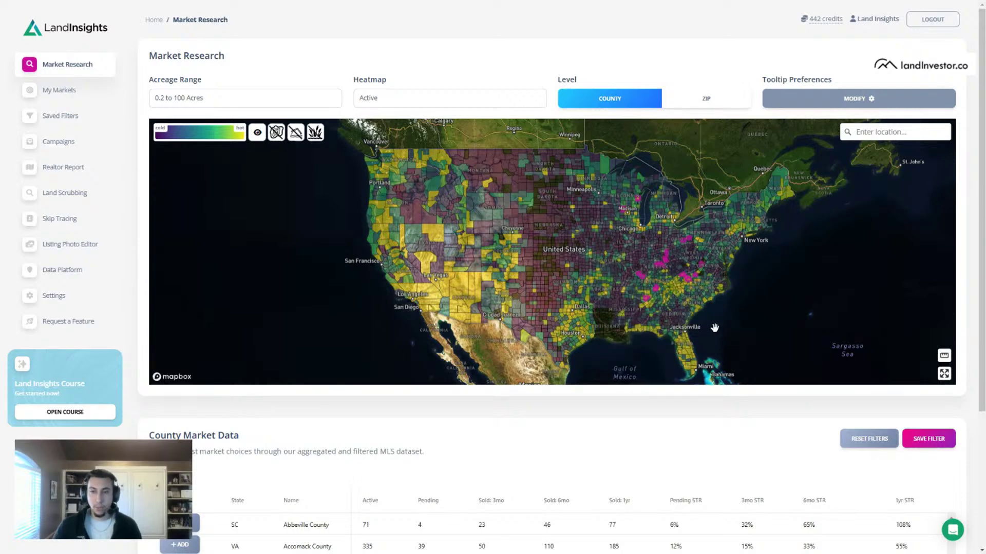
{"action": "left_click_drag", "start_coordinate": [728, 306], "coordinate": [711, 273]}
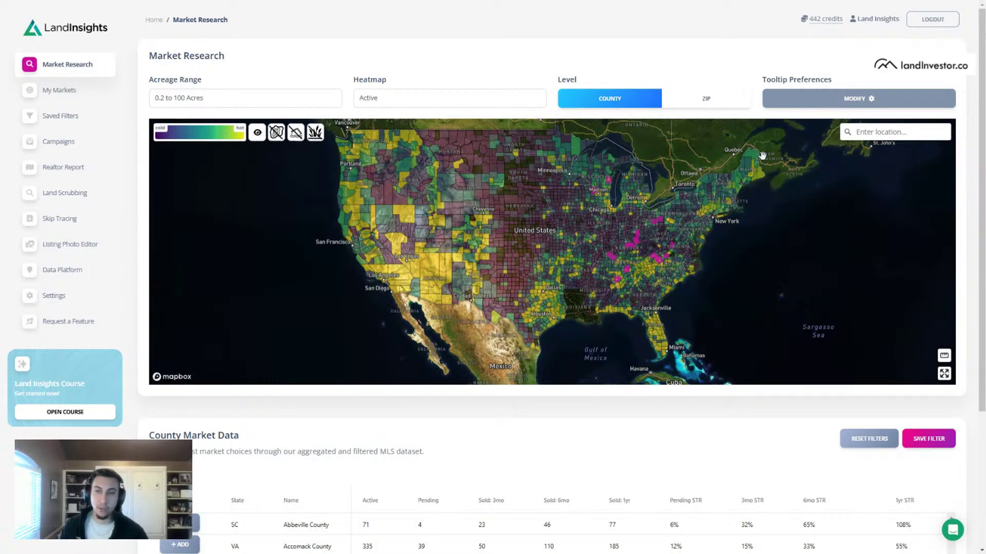
{"action": "mouse_move", "coordinate": [757, 156]}
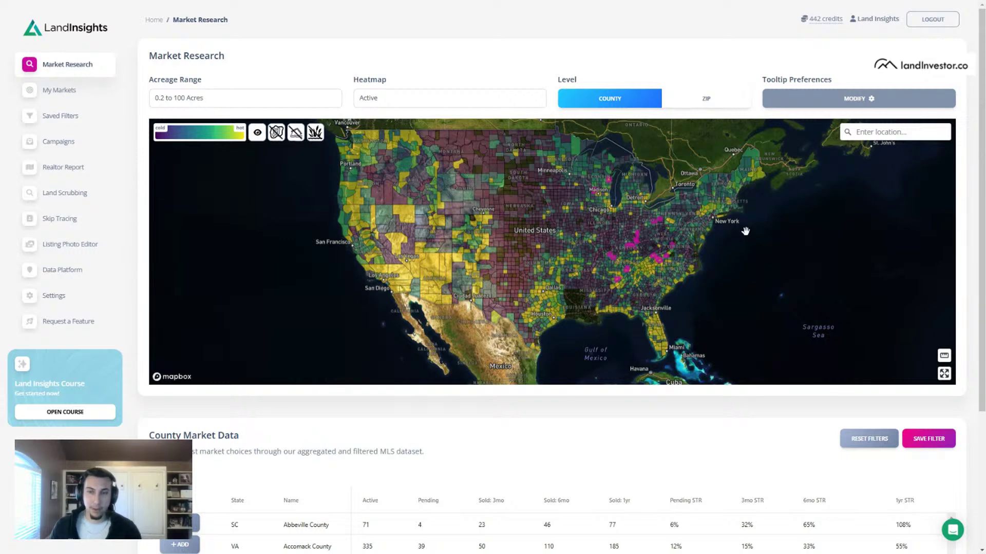
{"action": "mouse_move", "coordinate": [735, 205]}
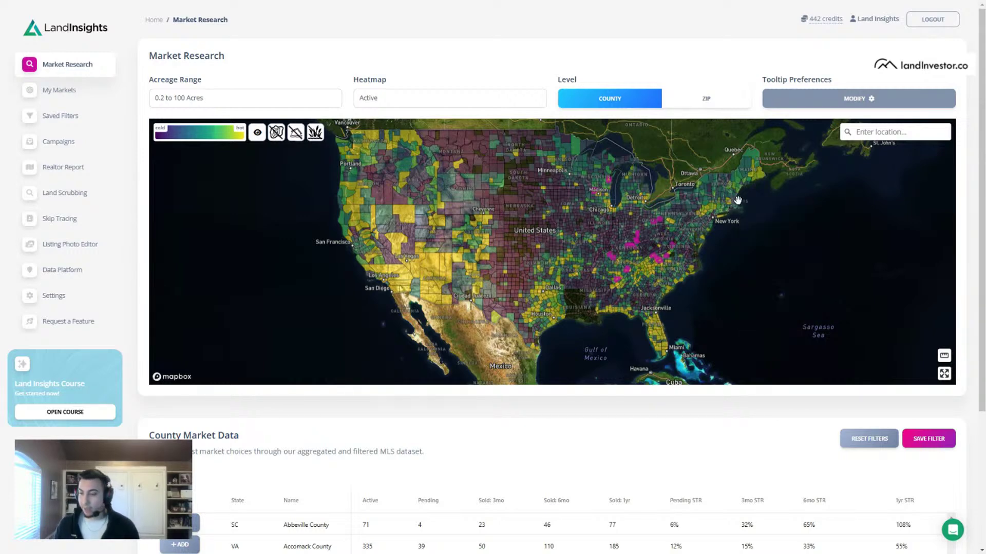
{"action": "left_click_drag", "start_coordinate": [779, 225], "coordinate": [780, 219]}
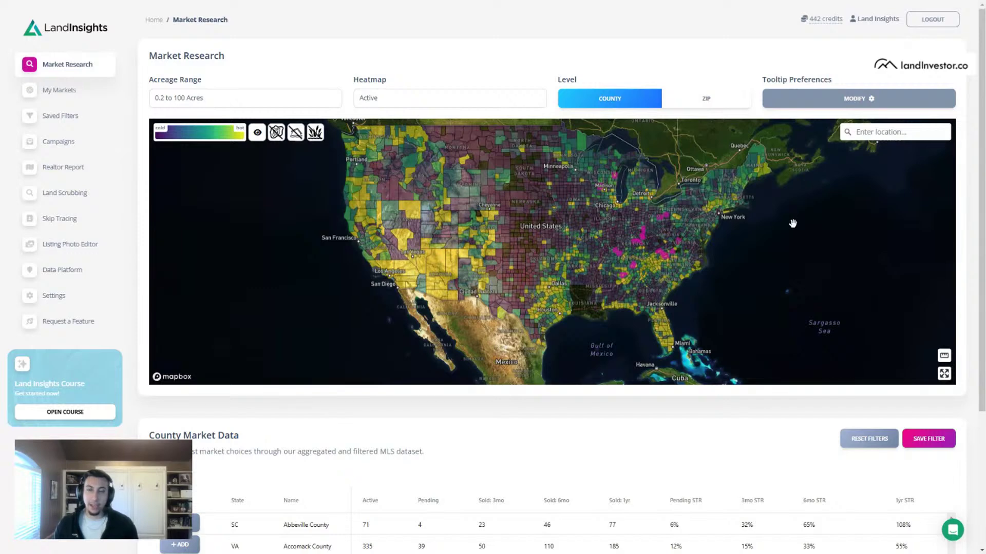
{"action": "scroll", "coordinate": [791, 223], "scroll_direction": "up", "scroll_amount": 3}
{"action": "left_click_drag", "start_coordinate": [724, 235], "coordinate": [851, 258]}
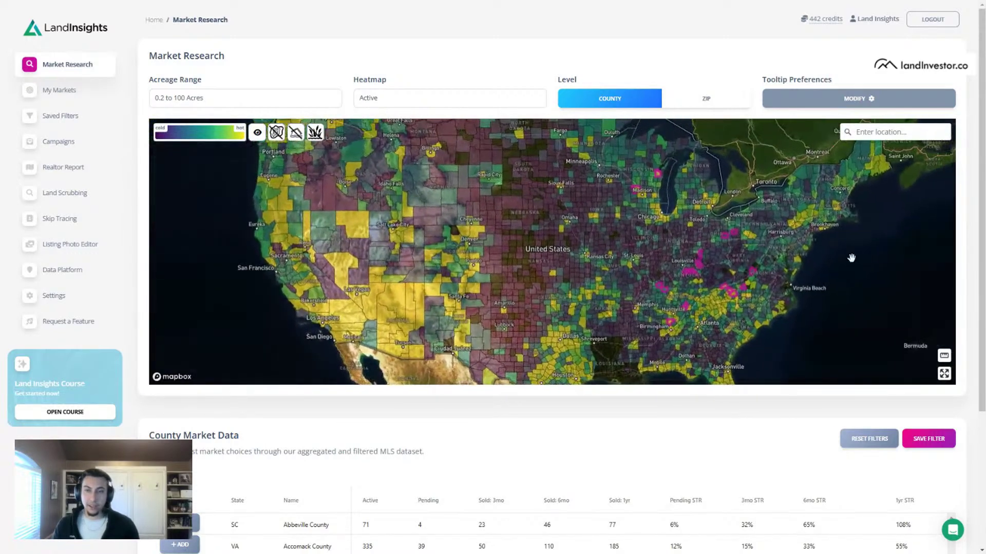
{"action": "scroll", "coordinate": [779, 226], "scroll_direction": "down", "scroll_amount": 3}
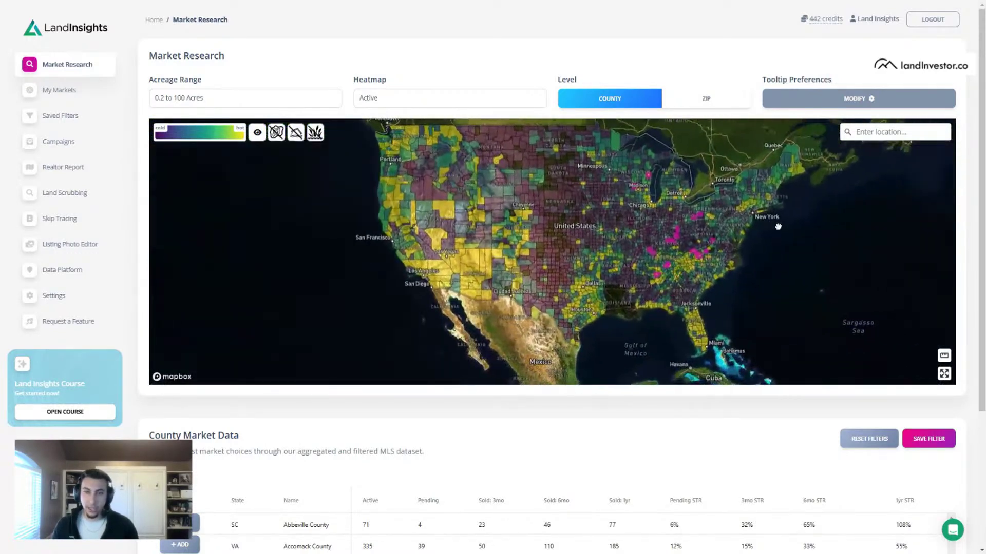
{"action": "mouse_move", "coordinate": [862, 244]}
{"action": "left_mouse_down"}
{"action": "mouse_move", "coordinate": [829, 262]}
{"action": "mouse_move", "coordinate": [844, 249]}
{"action": "left_mouse_up"}
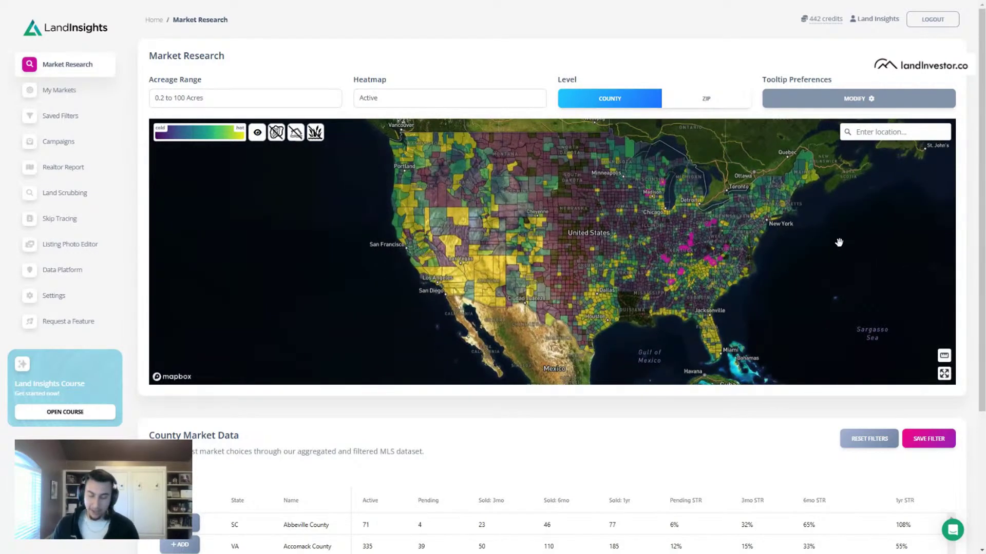
{"action": "mouse_move", "coordinate": [764, 214]}
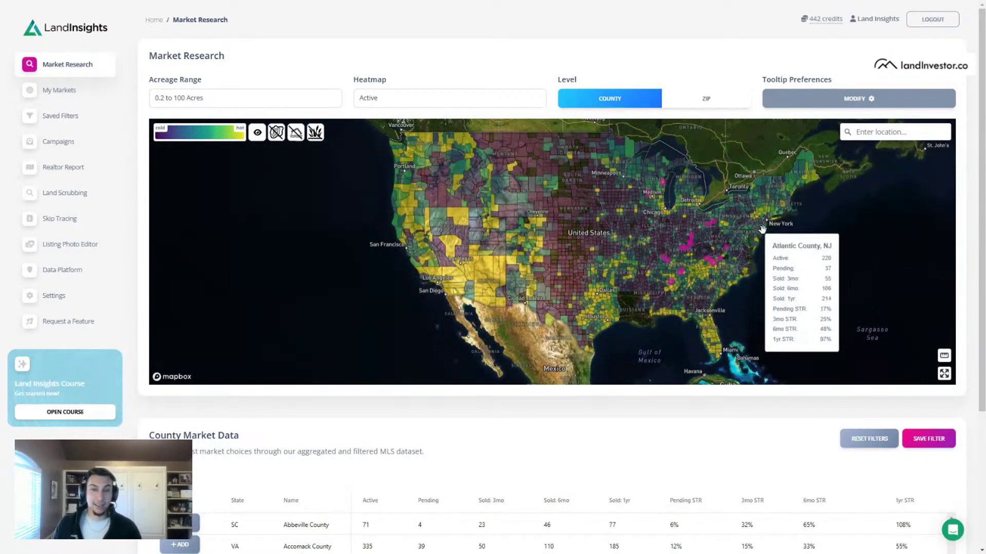
{"action": "scroll", "coordinate": [763, 216], "scroll_direction": "up", "scroll_amount": 5}
{"action": "left_click_drag", "start_coordinate": [652, 225], "coordinate": [802, 299]}
{"action": "scroll", "coordinate": [802, 300], "scroll_direction": "down", "scroll_amount": 3}
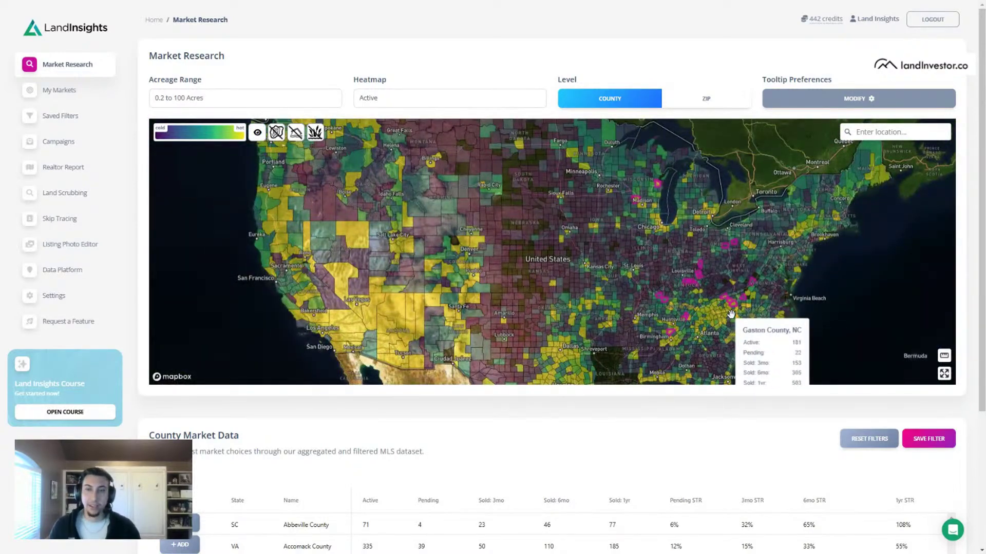
{"action": "scroll", "coordinate": [726, 319], "scroll_direction": "down", "scroll_amount": 2}
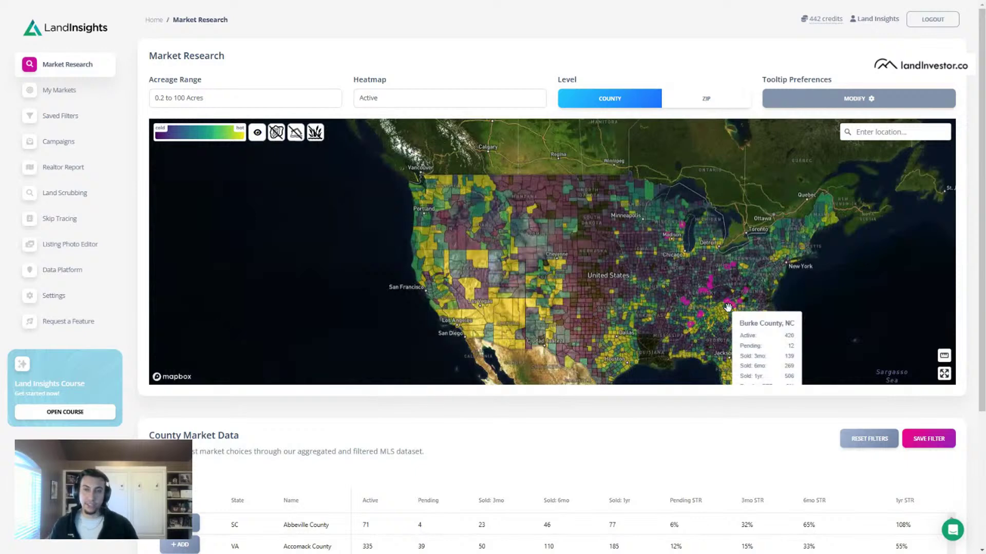
{"action": "left_click_drag", "start_coordinate": [728, 307], "coordinate": [689, 240]}
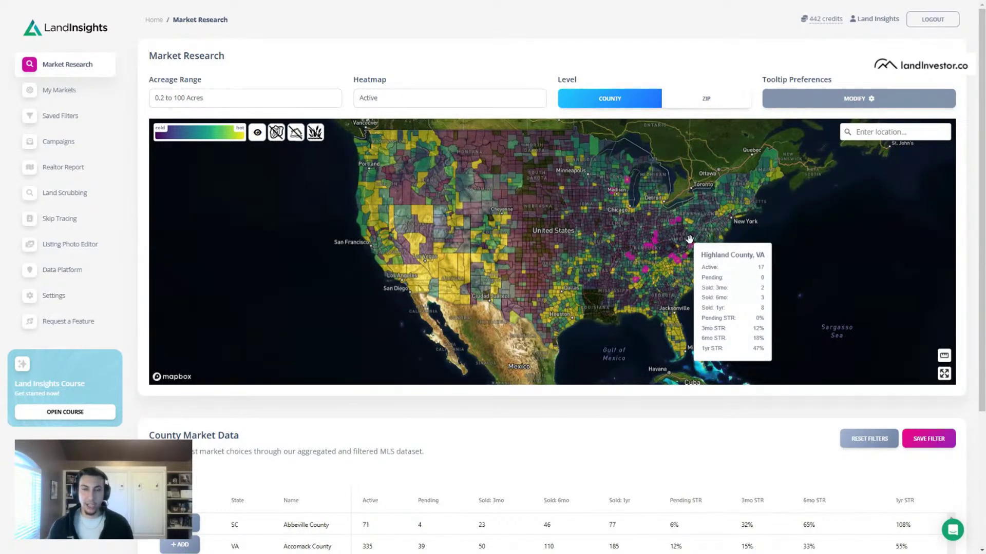